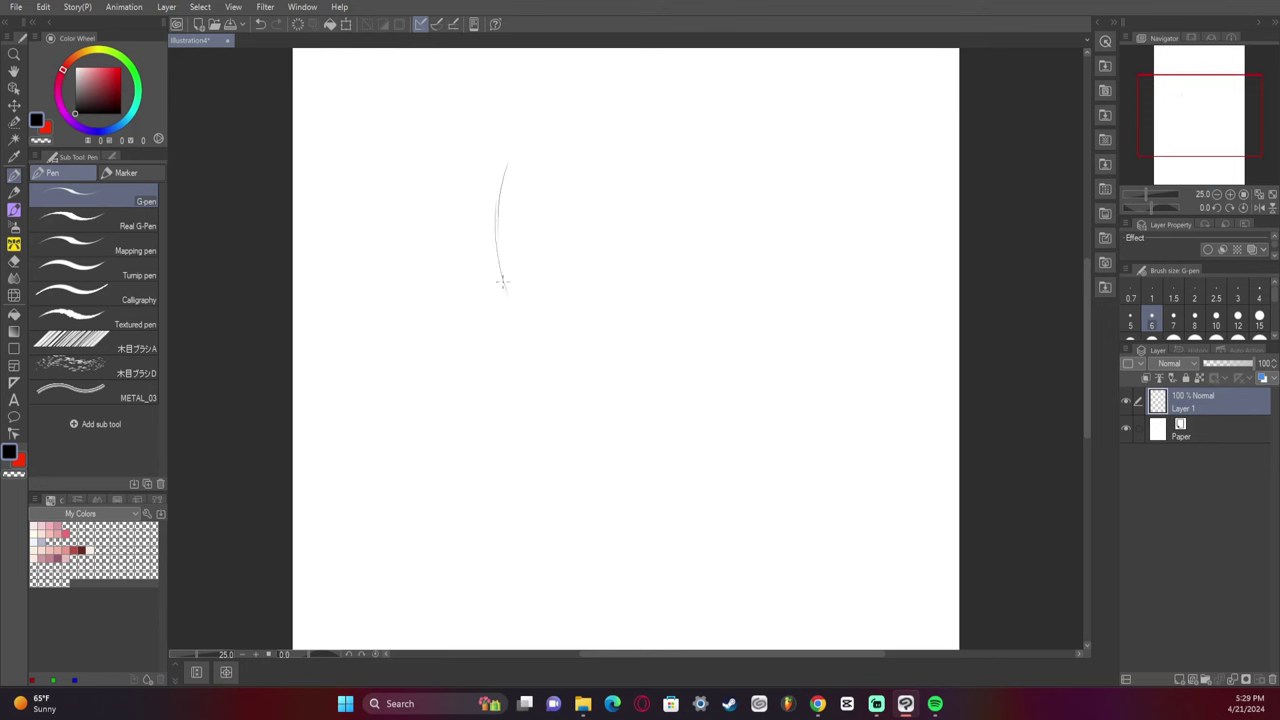
- Sketch the cheek, jaw and pointed chin lines of the head with the G-pen, redoing unsatisfactory strokes
mouse_move(550, 359)
left_mouse_down()
mouse_move(595, 450)
mouse_move(674, 478)
mouse_move(571, 428)
mouse_move(566, 403)
mouse_move(660, 472)
left_mouse_up()
key("ctrl+z")
key("ctrl+z")
left_click_drag(676, 478, 754, 406)
key("ctrl+z")
left_click_drag(688, 470, 772, 403)
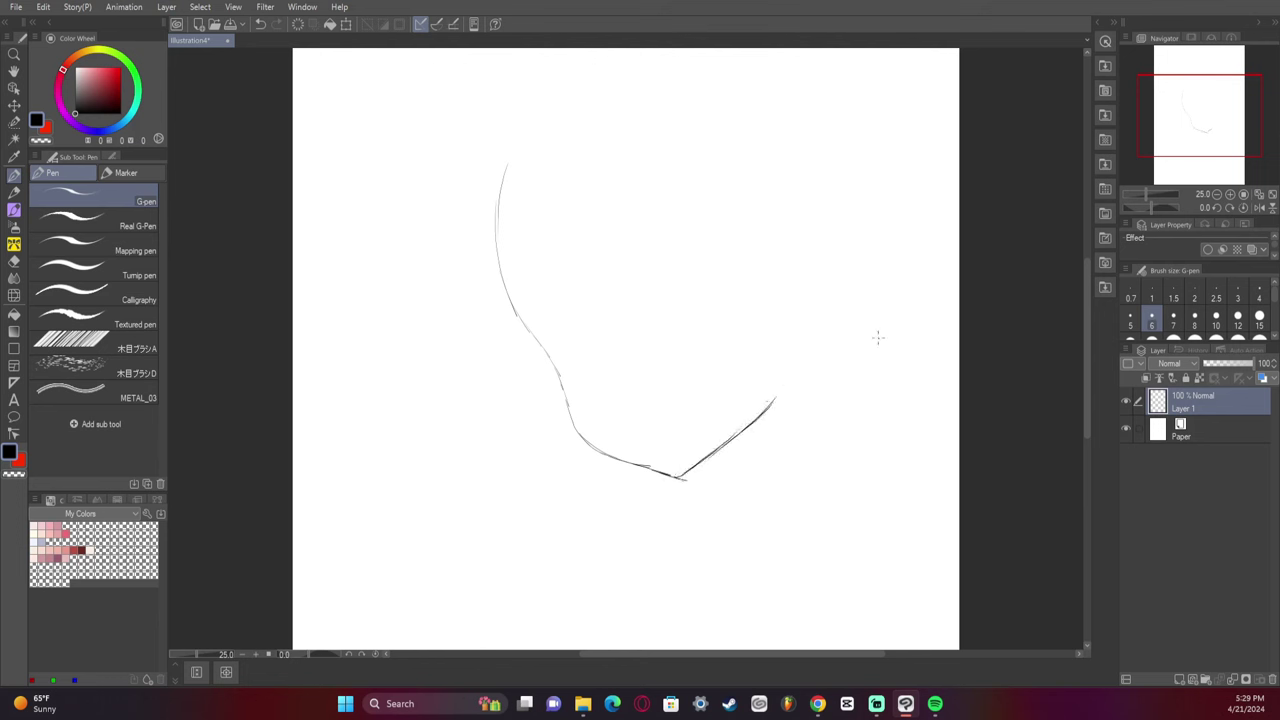
- Redraw the side of the head as one long curve from the cheek up to the crown
mouse_move(564, 384)
left_mouse_down()
mouse_move(510, 290)
mouse_move(528, 163)
mouse_move(577, 108)
left_mouse_up()
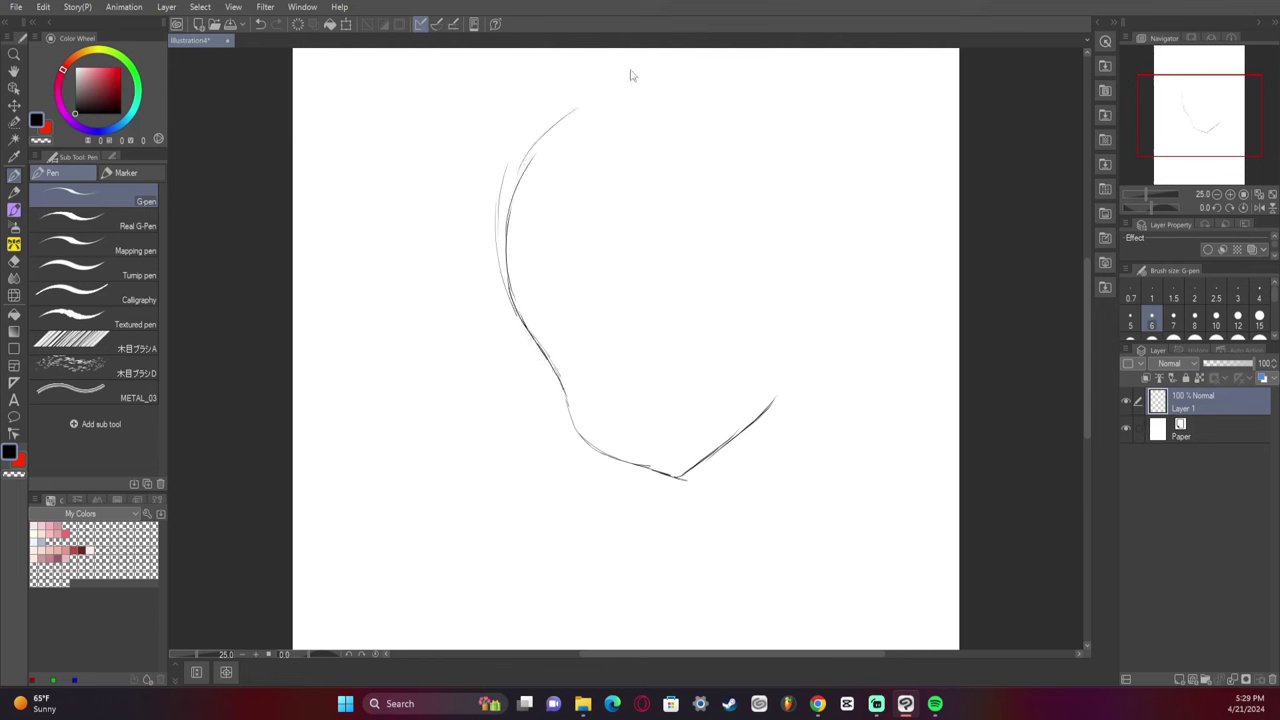
key("ctrl+z")
key("ctrl+z")
key("ctrl+z")
mouse_move(528, 326)
left_mouse_down()
mouse_move(505, 264)
mouse_move(512, 178)
mouse_move(545, 122)
mouse_move(628, 65)
left_mouse_up()
- Scale the partial head outline down to roughly half its size and move it to the canvas's upper middle
key("e")
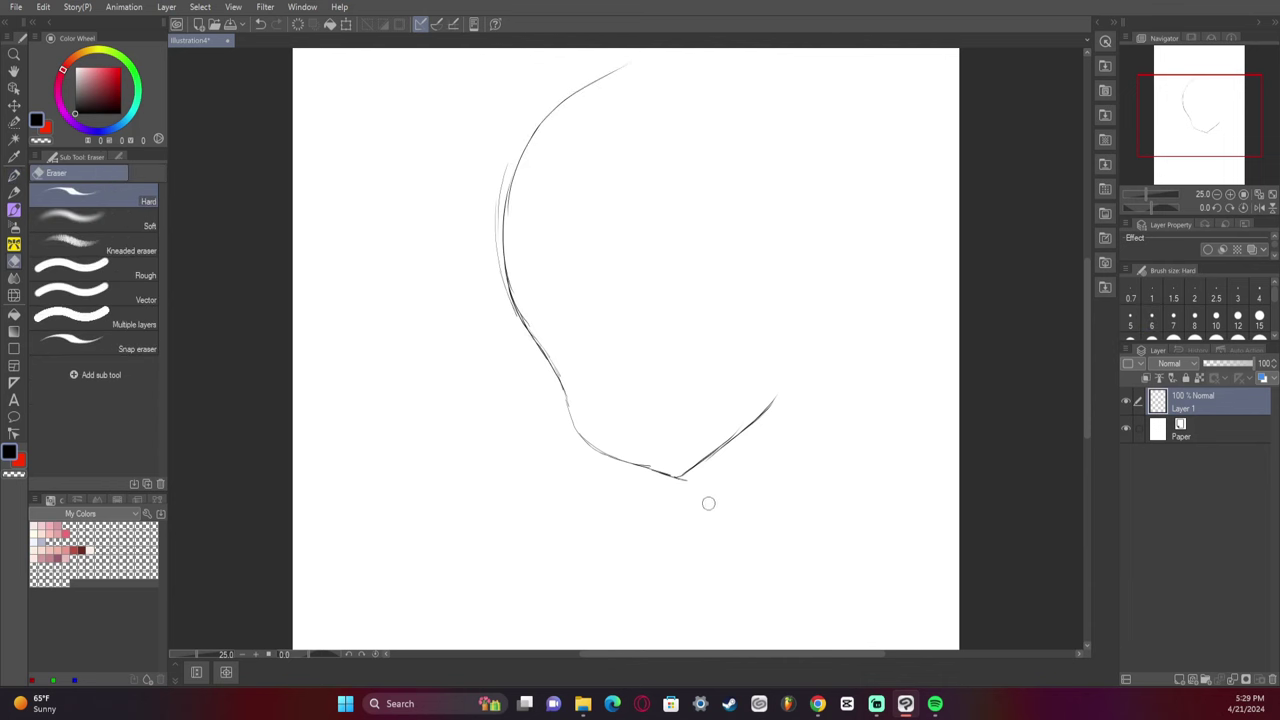
key("ctrl+t")
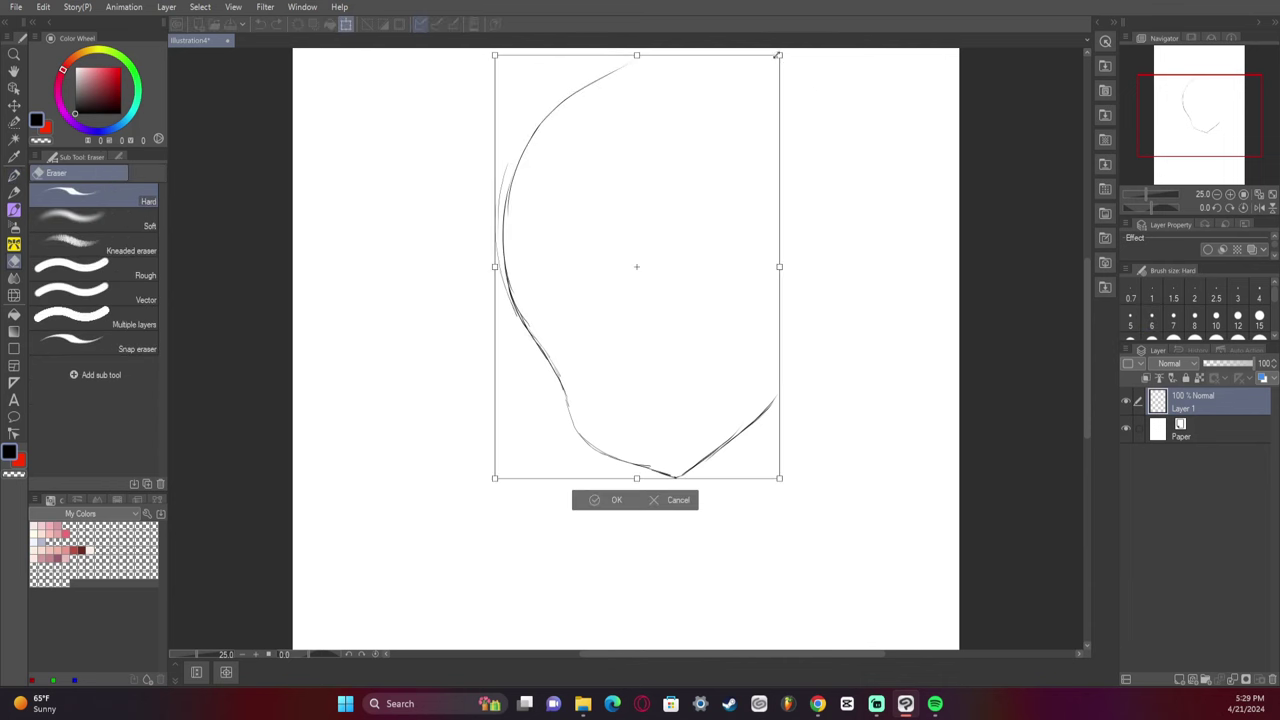
left_click_drag(778, 55, 700, 163)
left_click_drag(669, 257, 645, 222)
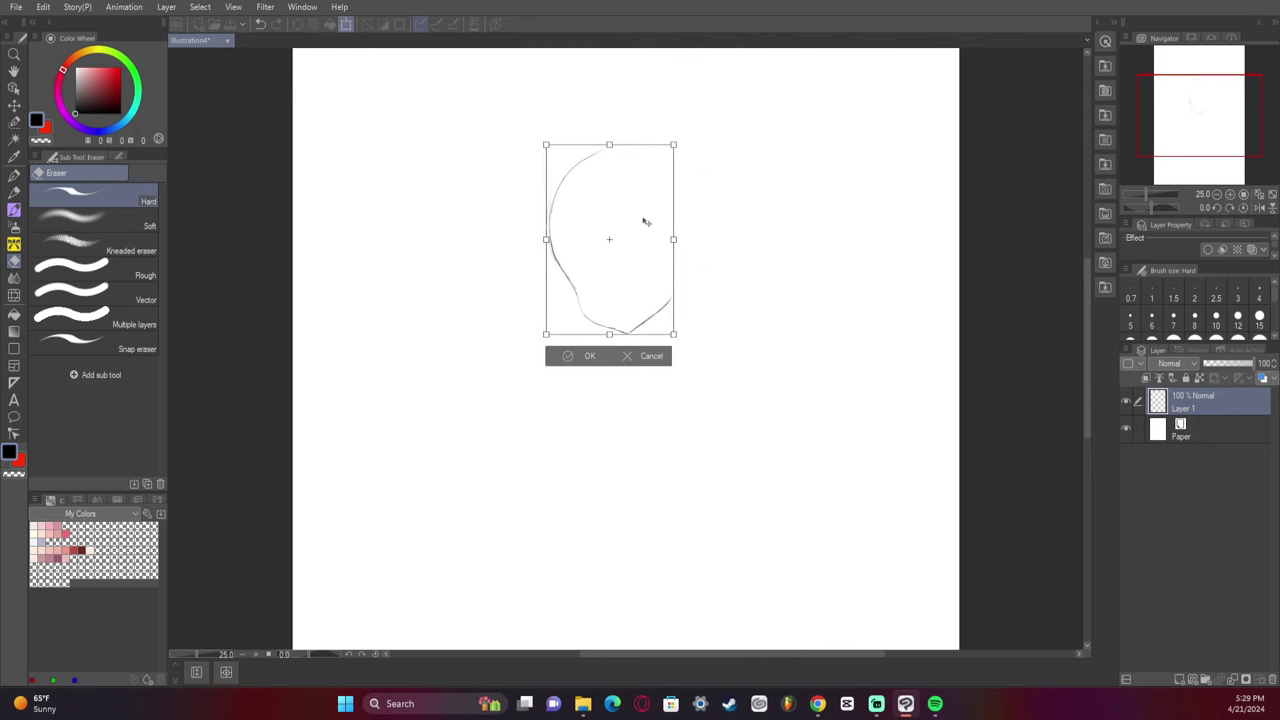
key("Return")
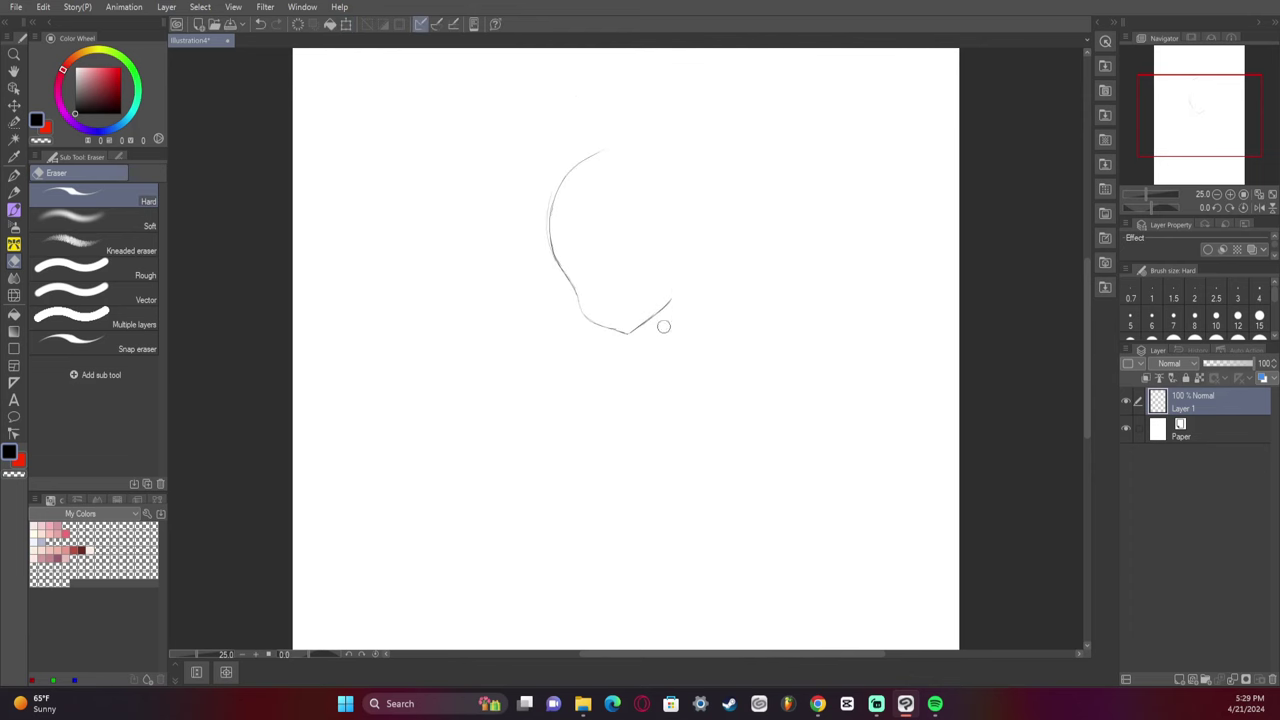
- Reshape the head outline slightly with Liquify, using a smaller brush
key("j")
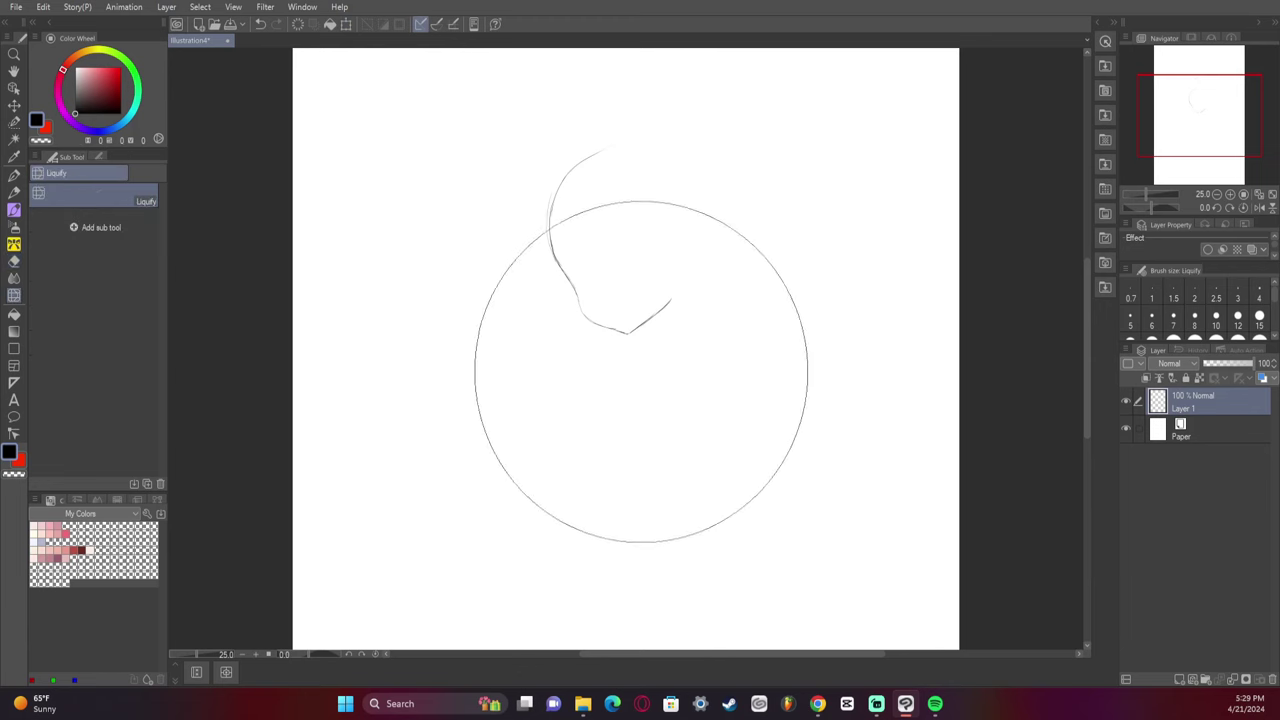
key("bracketleft")
key("bracketleft")
key("bracketleft")
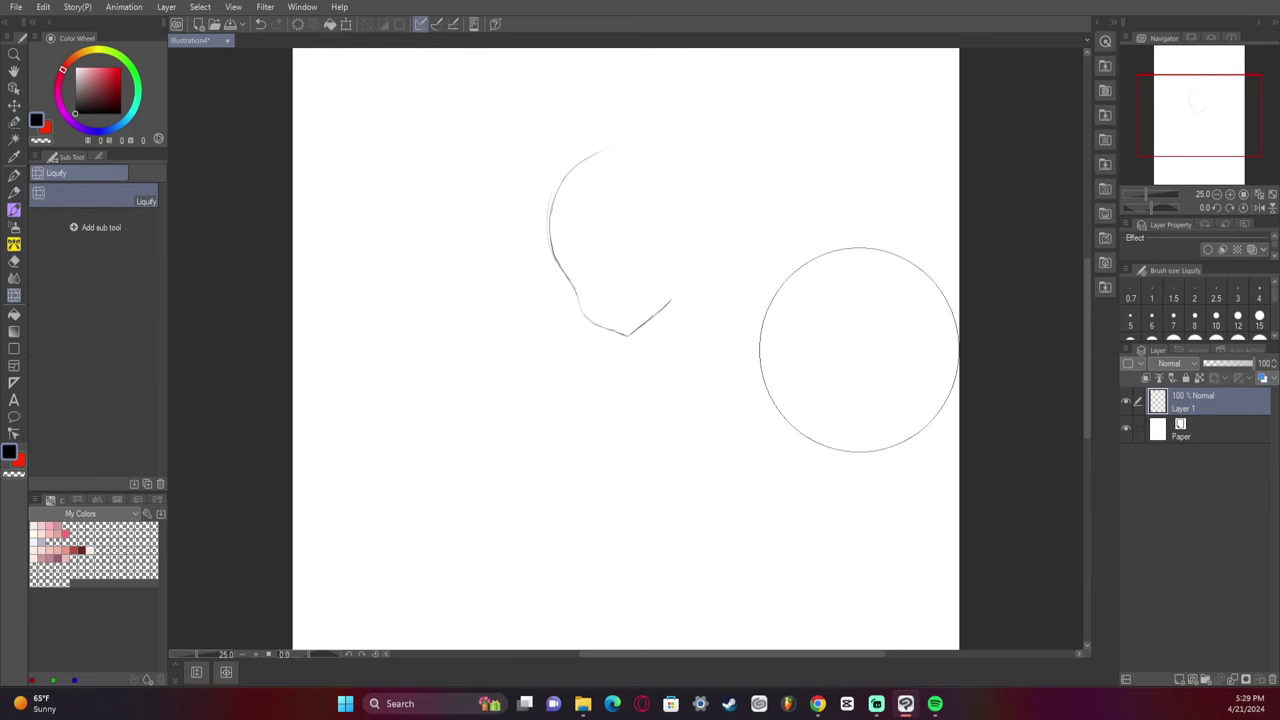
- Refine the cheek line with the G-pen and sketch the curve over the top of the head
key("p")
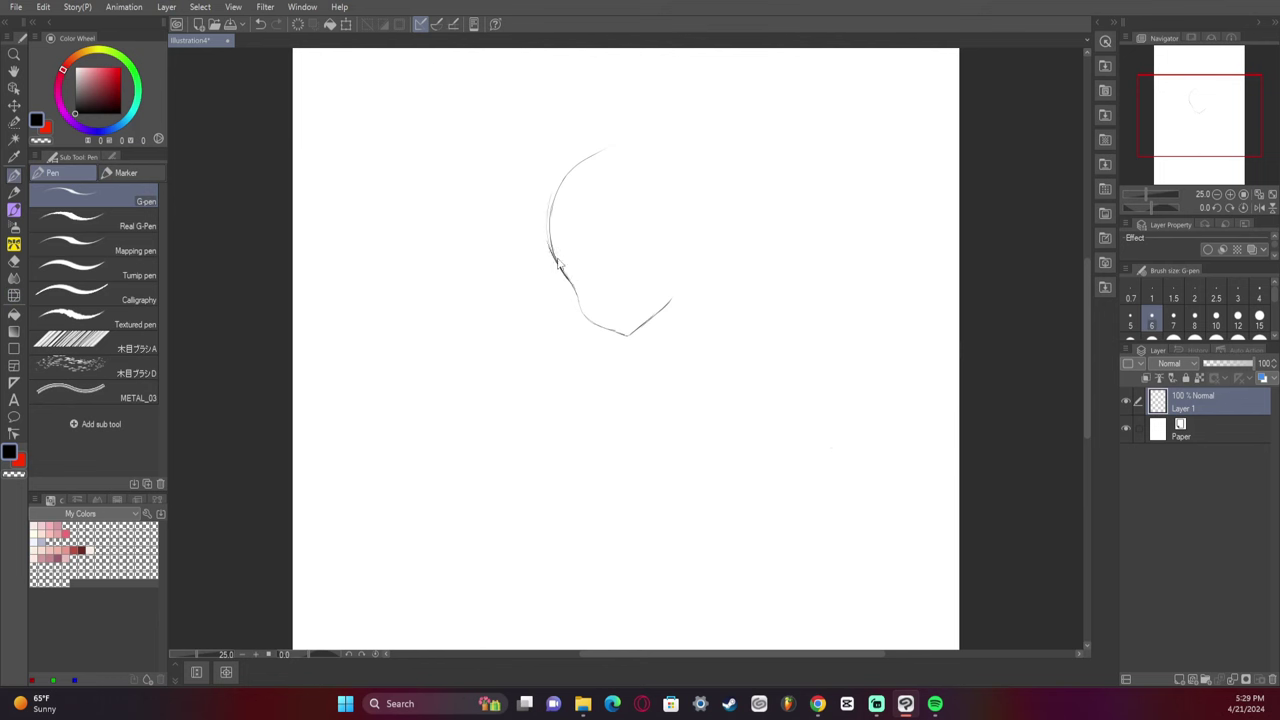
key("ctrl+z")
left_click_drag(549, 232, 573, 285)
mouse_move(609, 151)
left_mouse_down()
mouse_move(695, 194)
mouse_move(678, 166)
left_mouse_up()
key("ctrl+z")
key("ctrl+z")
mouse_move(600, 152)
left_mouse_down()
mouse_move(654, 140)
mouse_move(567, 163)
left_mouse_up()
key("ctrl+z")
- Sketch the missing side of the skull in a horizontally flipped view, then restore the normal view
left_click(1249, 206)
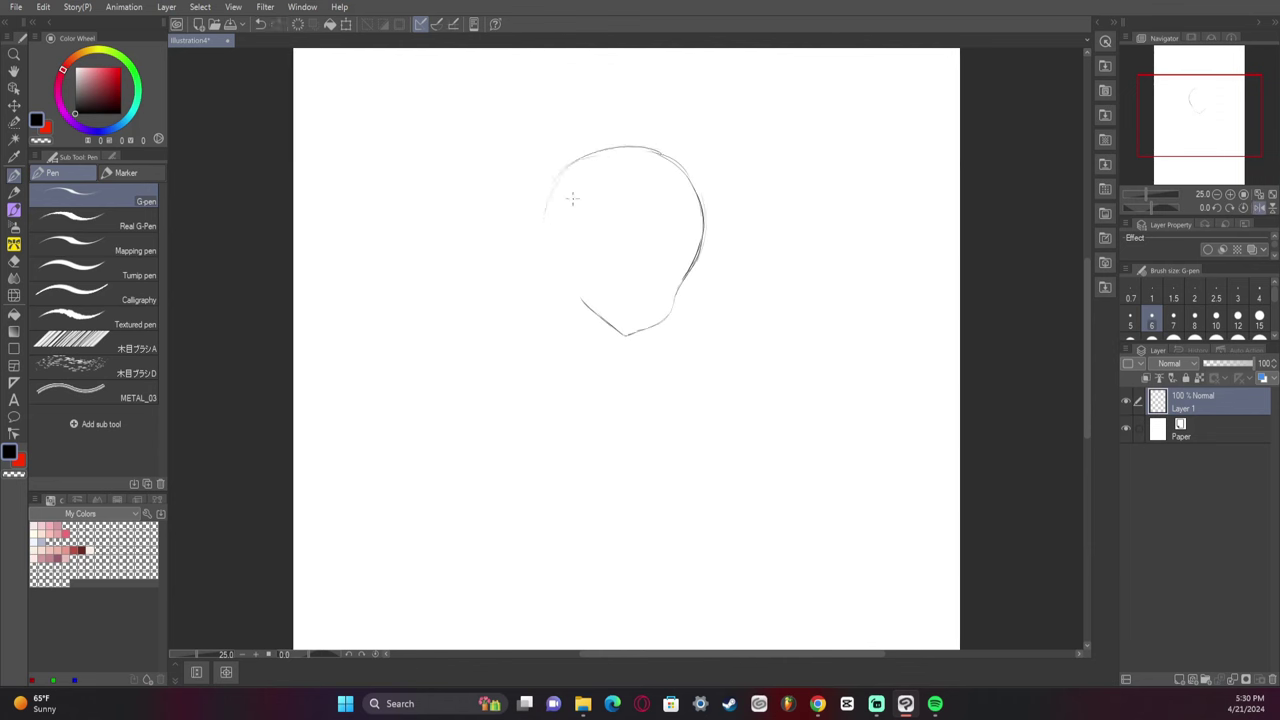
left_click_drag(548, 198, 550, 260)
key("ctrl+z")
left_click_drag(566, 164, 547, 217)
left_click_drag(548, 262, 565, 283)
left_click_drag(544, 218, 558, 272)
mouse_move(549, 195)
left_mouse_down()
mouse_move(608, 141)
mouse_move(558, 185)
mouse_move(603, 155)
mouse_move(568, 168)
left_mouse_up()
key("ctrl+z")
left_click(1246, 195)
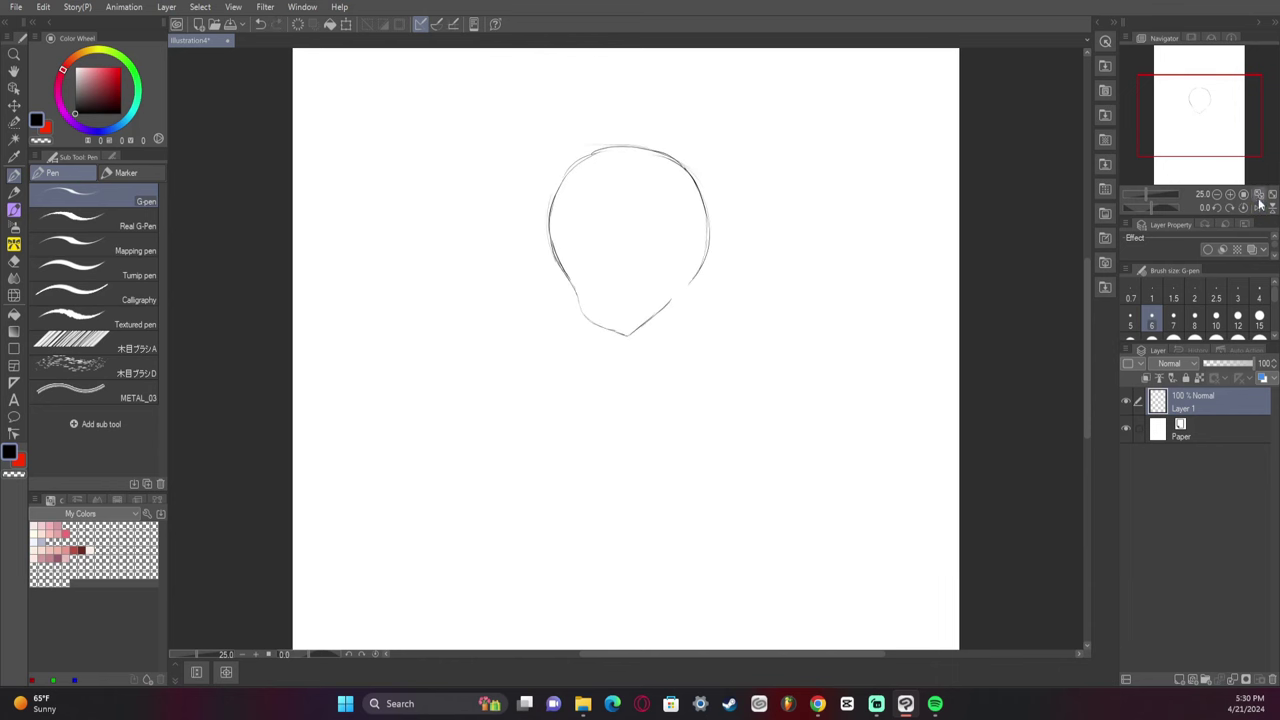
- Adjust the crown of the head with Liquify, undoing the last push
key("j")
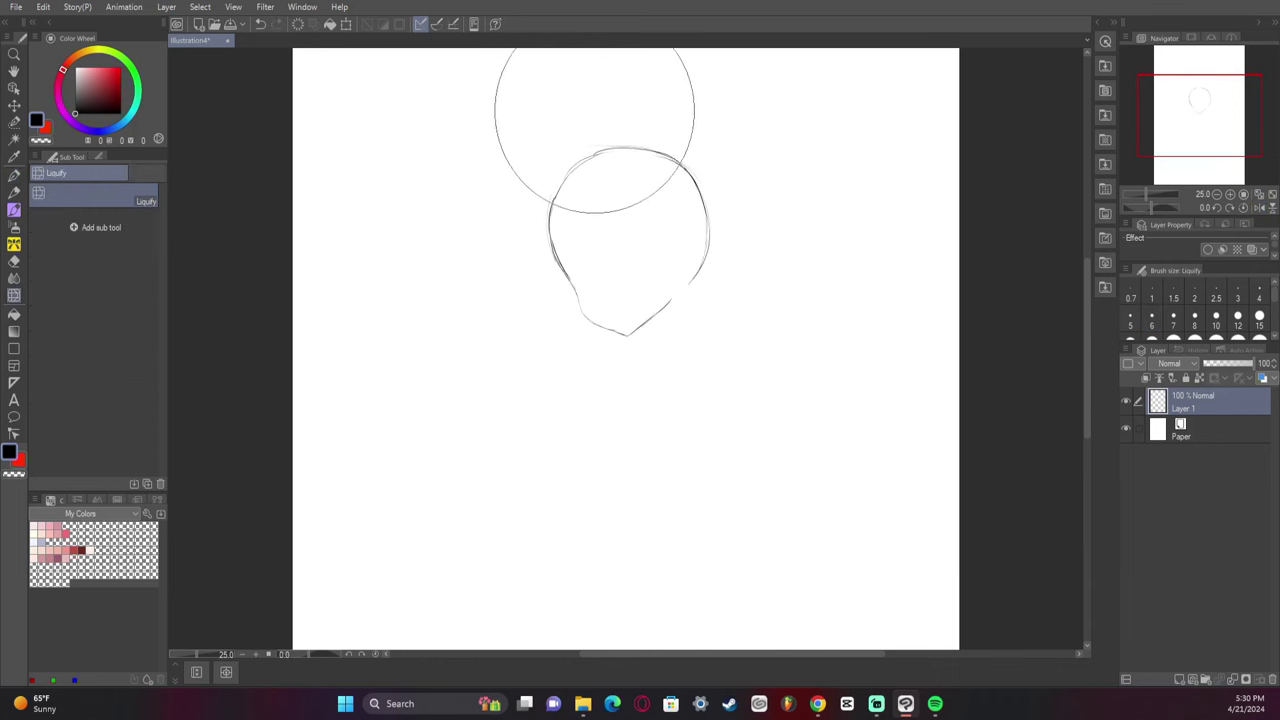
left_click_drag(594, 110, 594, 118)
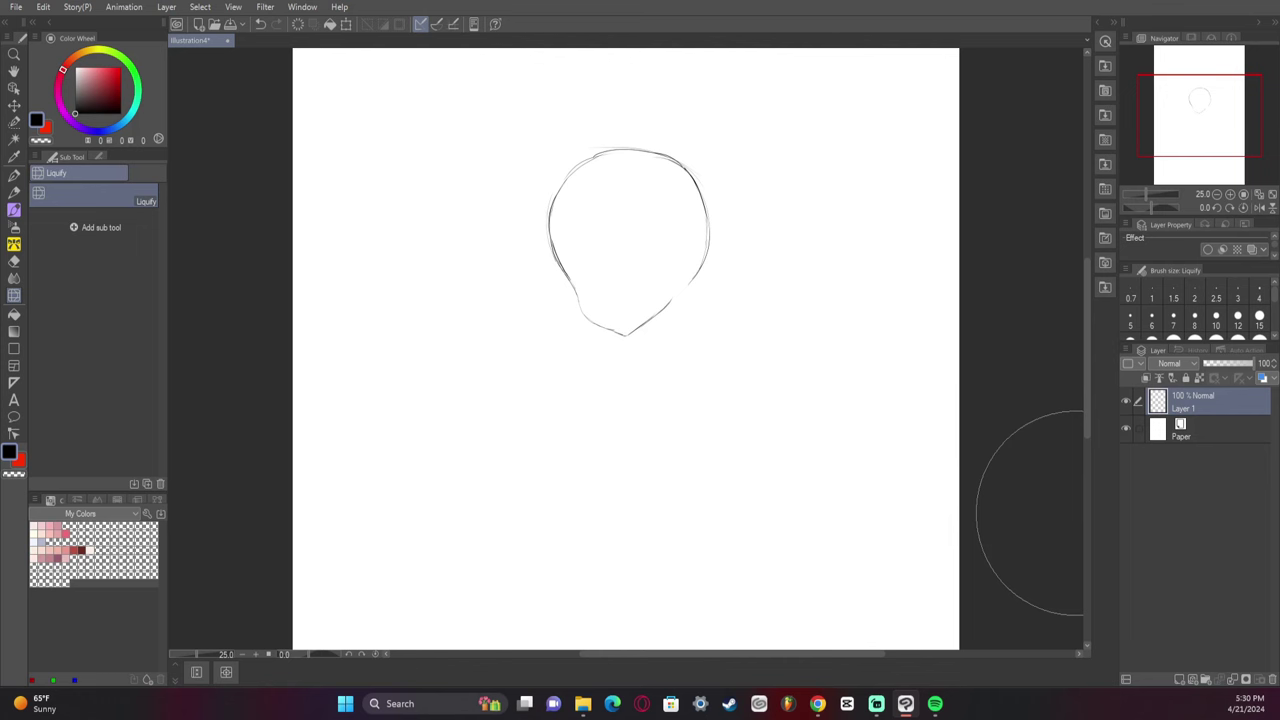
left_click_drag(606, 154, 606, 111)
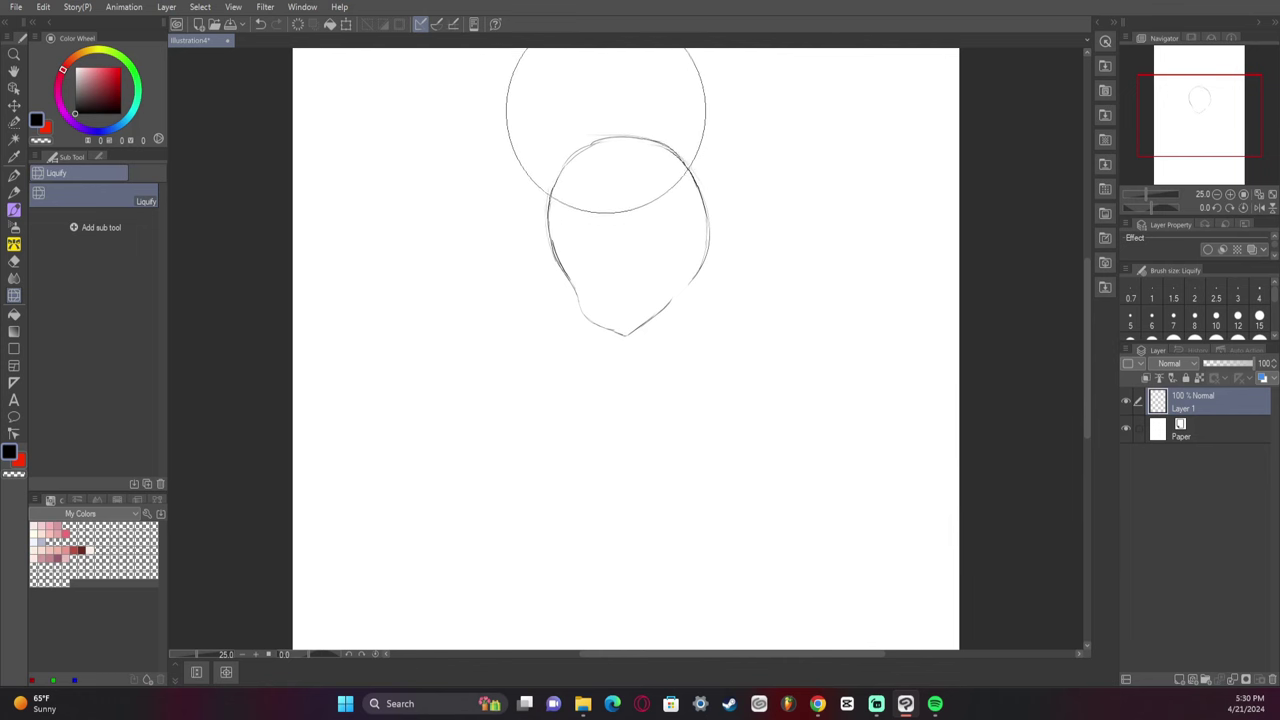
key("ctrl+z")
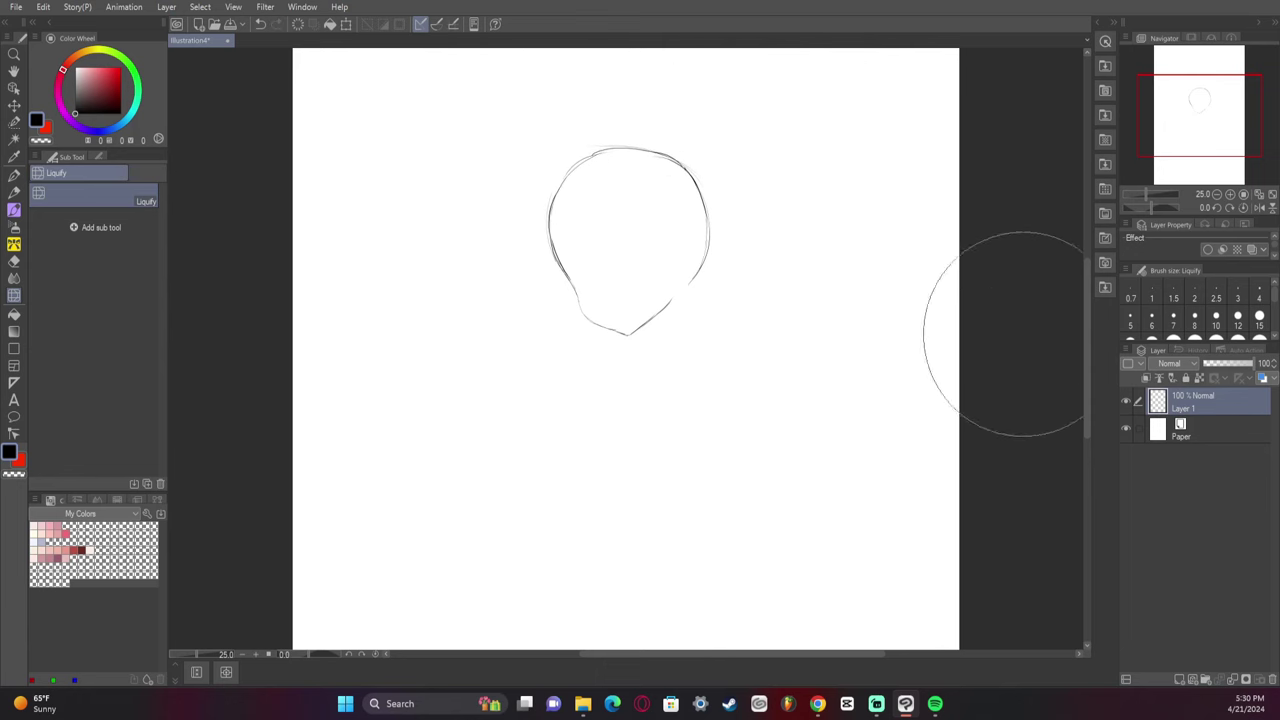
- Place the head layer in a new folder and add a new raster layer above it
left_click(1206, 680)
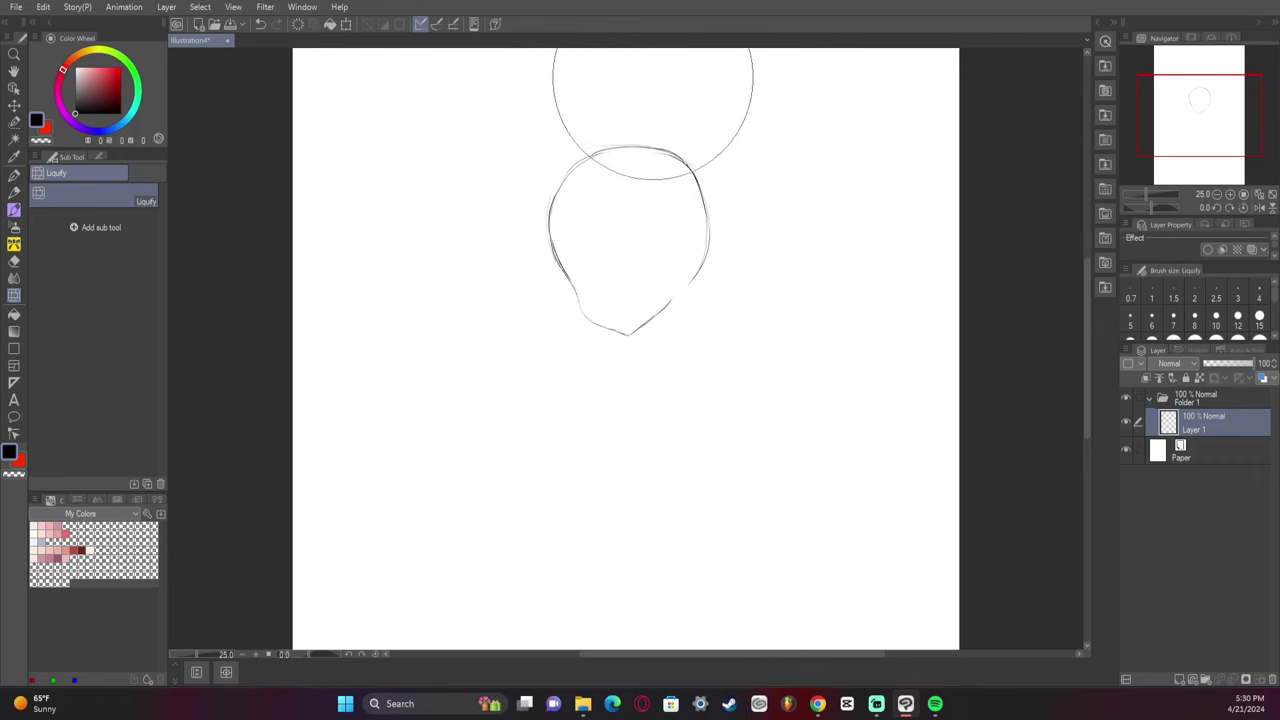
key("bracketleft")
key("bracketleft")
key("bracketleft")
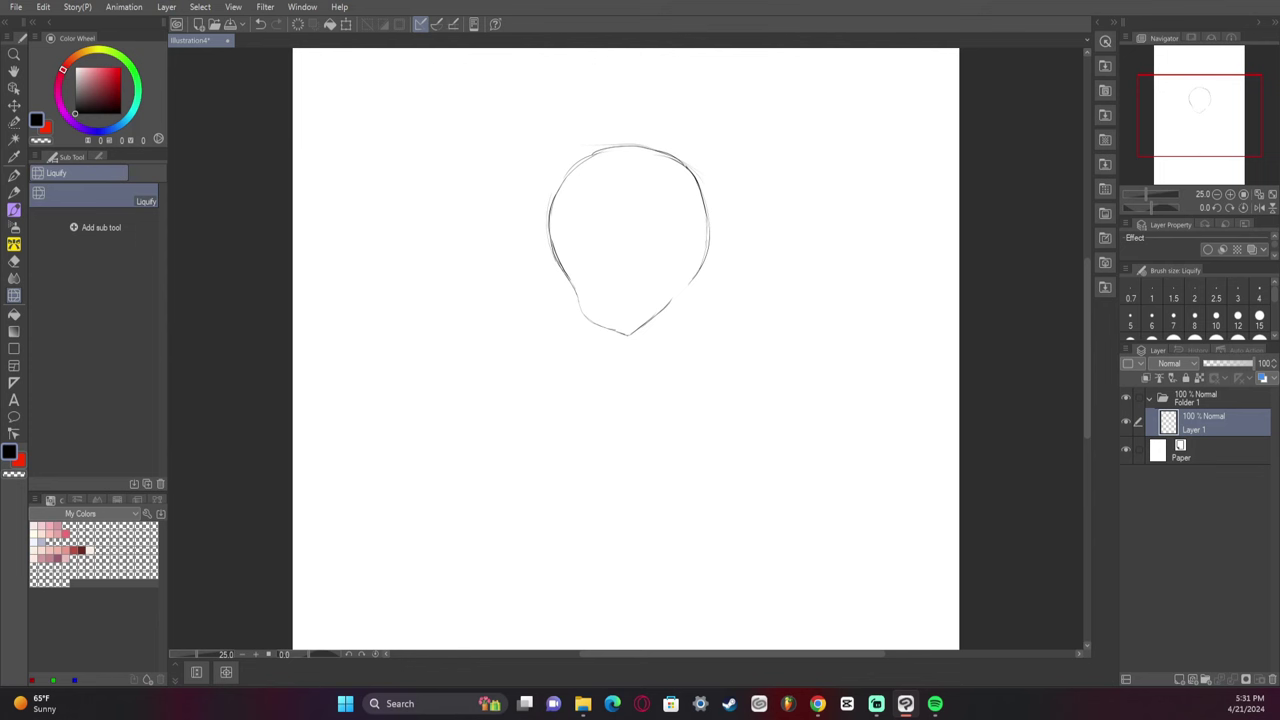
key("alt+Tab")
left_click(1179, 680)
- Sketch the slanted top face of a torso box under the chin and its two vertical edges on the far side
key("p")
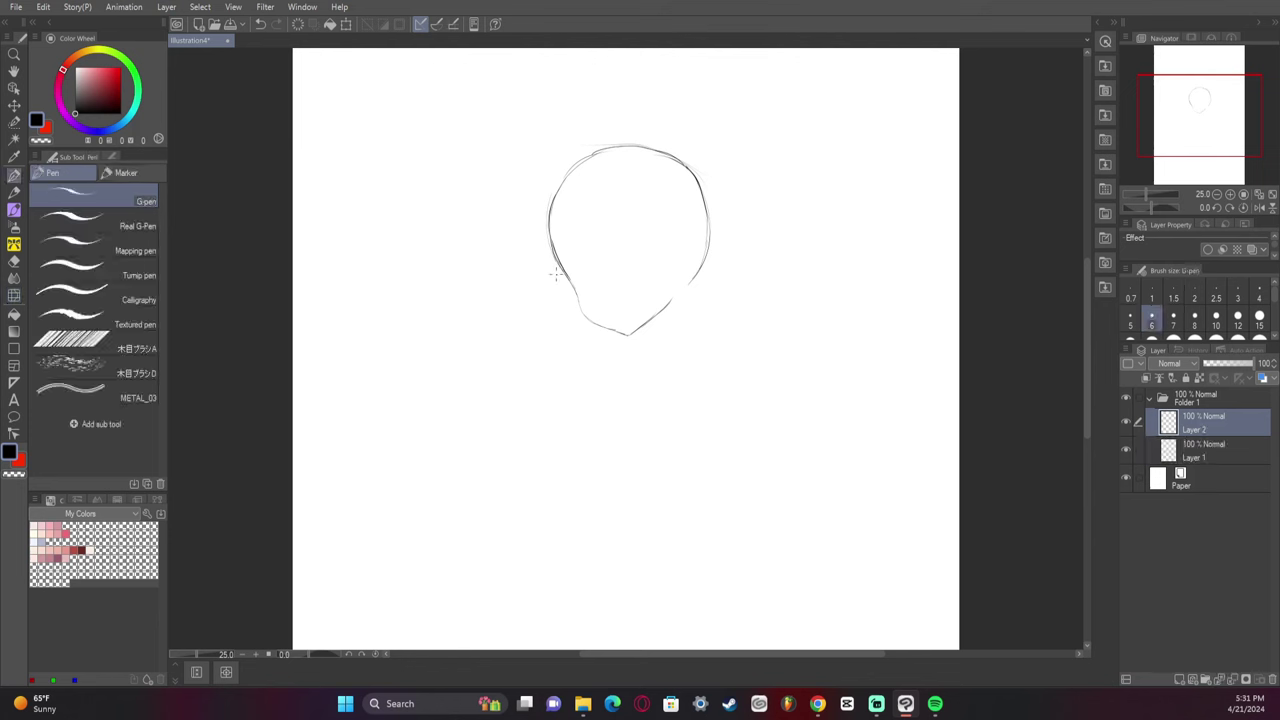
mouse_move(572, 284)
left_mouse_down()
mouse_move(717, 344)
mouse_move(549, 310)
mouse_move(614, 362)
mouse_move(671, 378)
mouse_move(697, 368)
mouse_move(713, 337)
left_mouse_up()
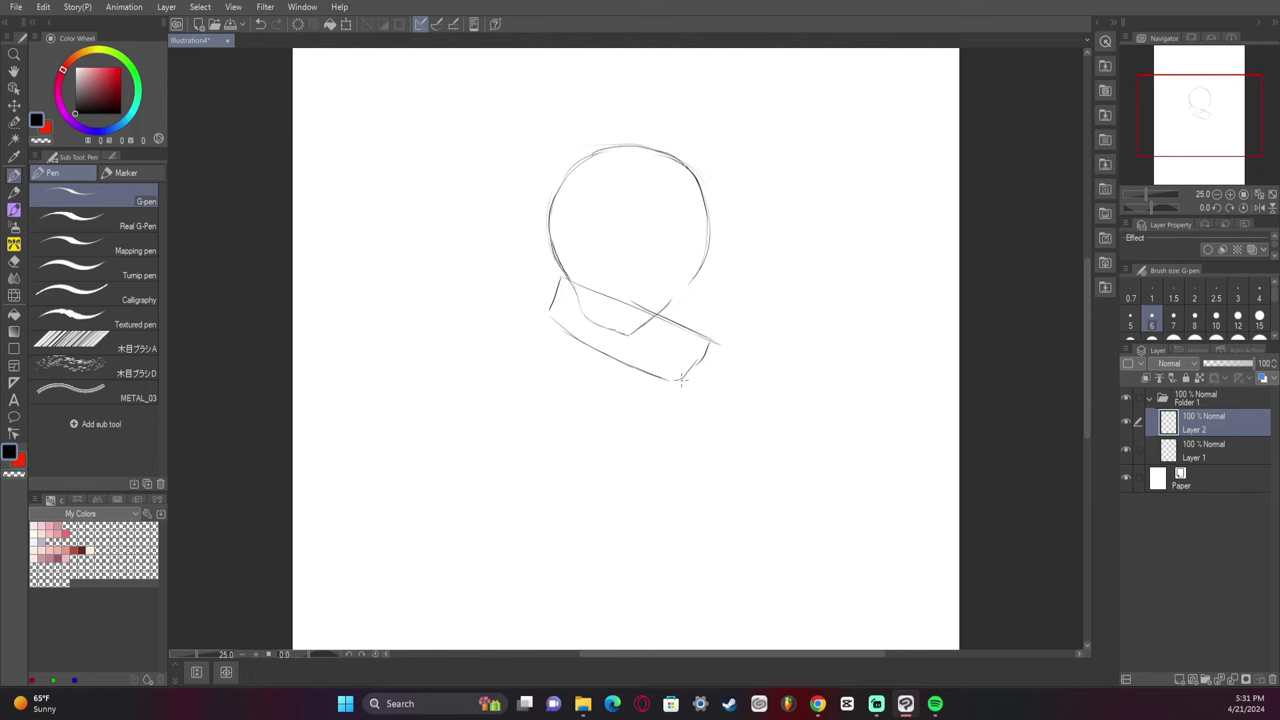
left_click_drag(680, 380, 686, 434)
key("ctrl+z")
left_click_drag(680, 382, 686, 452)
left_click_drag(718, 345, 708, 455)
key("ctrl+z")
mouse_move(706, 340)
left_mouse_down()
mouse_move(718, 346)
mouse_move(715, 434)
left_mouse_up()
left_click_drag(680, 380, 724, 338)
left_click_drag(546, 308, 580, 291)
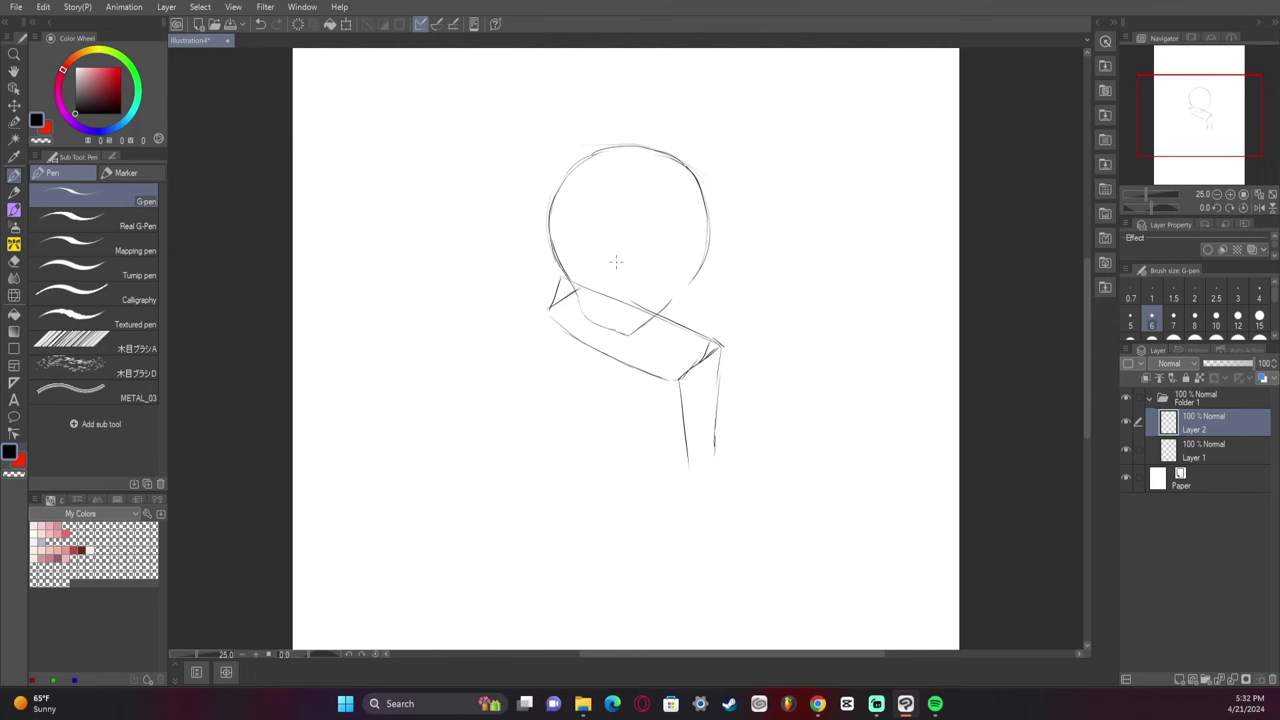
- Erase the stray line at the box's near shoulder corner and draw its remaining side and bottom edges
key("e")
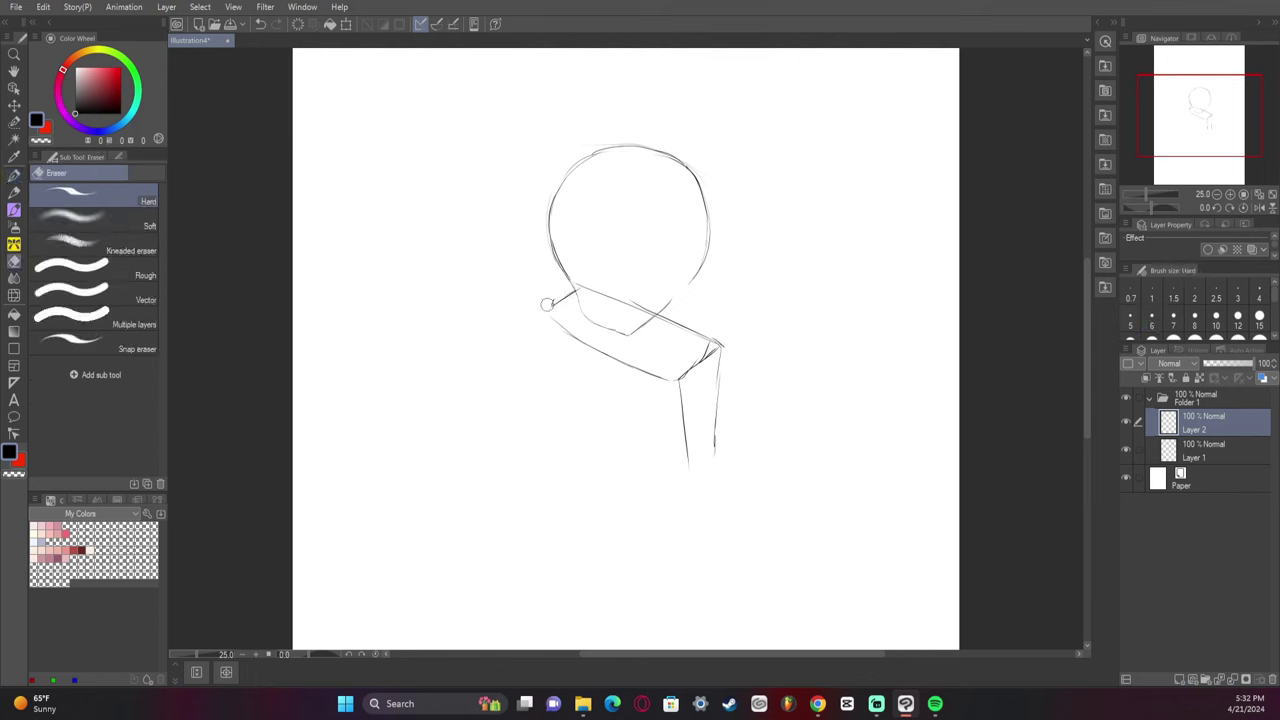
left_click_drag(548, 304, 574, 289)
key("p")
mouse_move(553, 318)
left_mouse_down()
mouse_move(582, 410)
mouse_move(645, 425)
left_mouse_up()
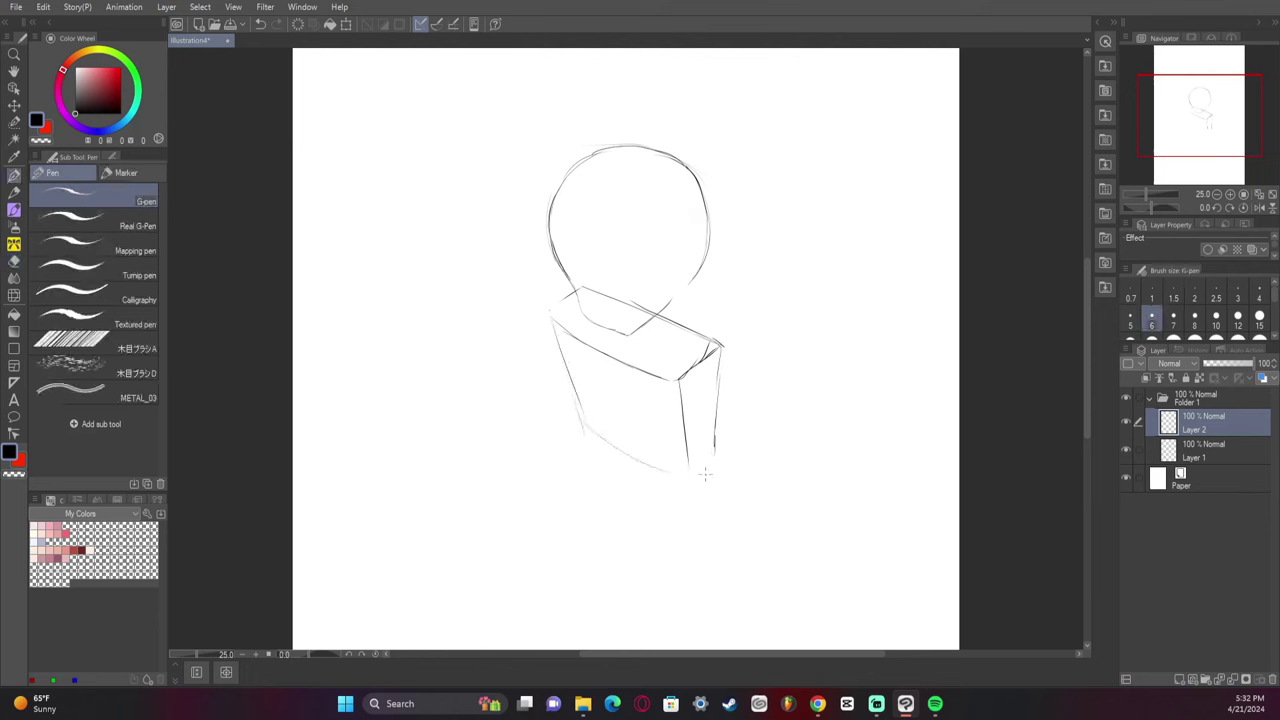
left_click_drag(690, 474, 716, 453)
- Enlarge the torso box slightly and shift it up closer to the head
key("ctrl+t")
left_click_drag(724, 287, 730, 280)
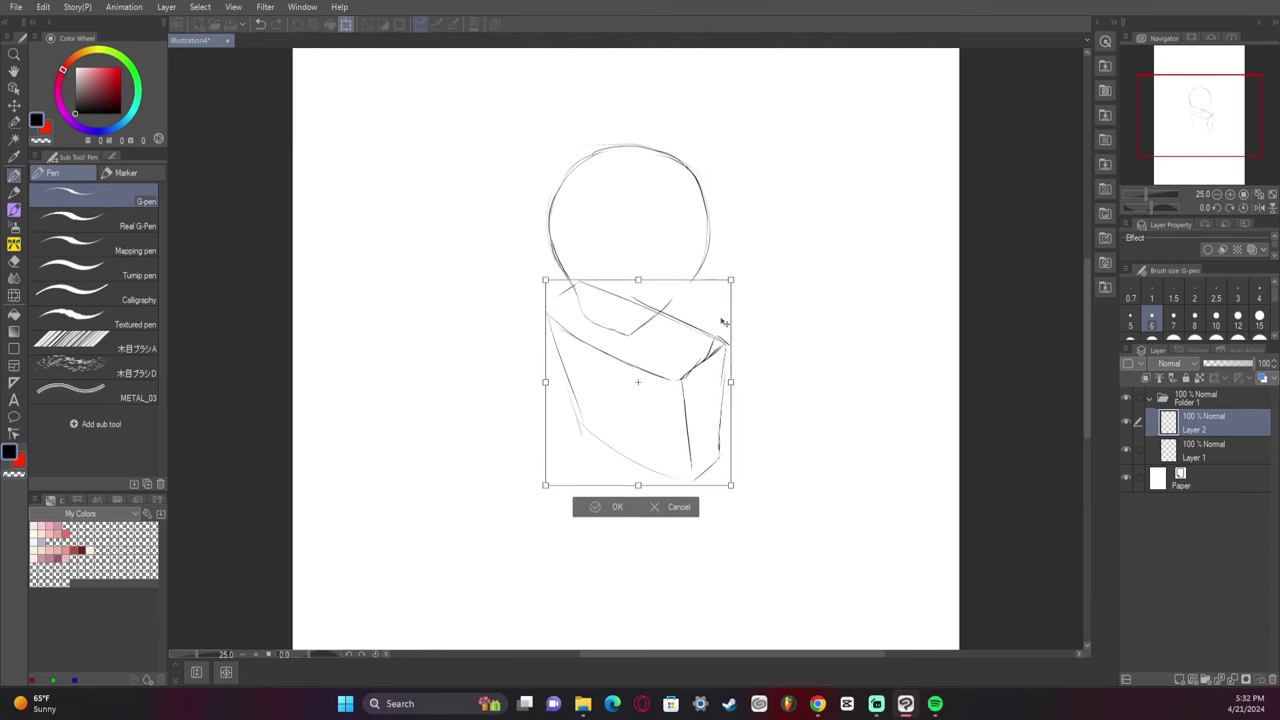
left_click_drag(718, 327, 722, 319)
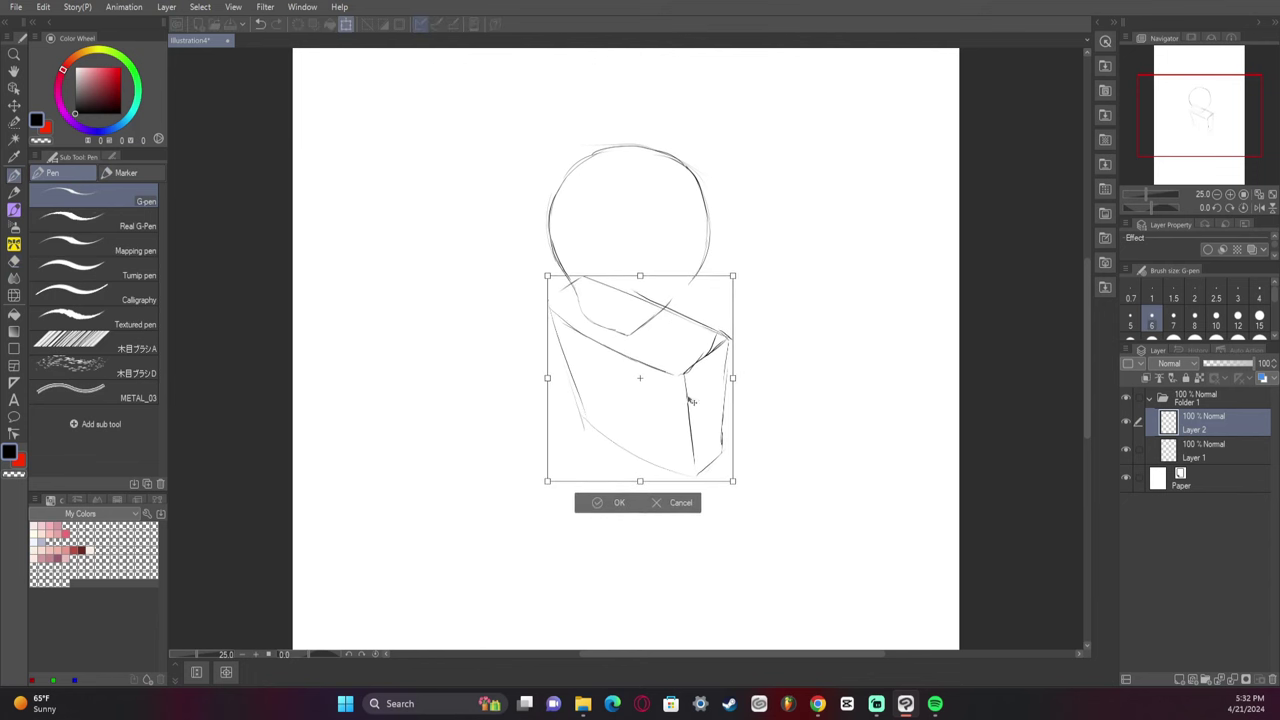
left_click(615, 499)
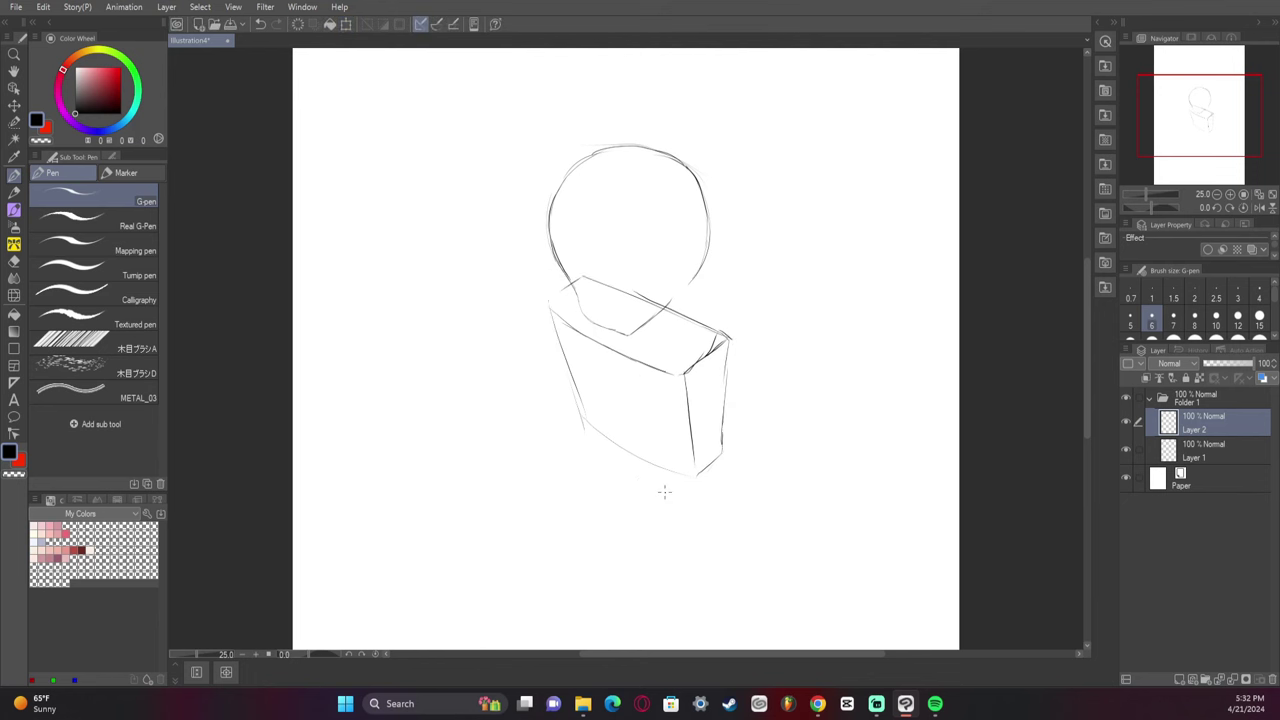
key("p")
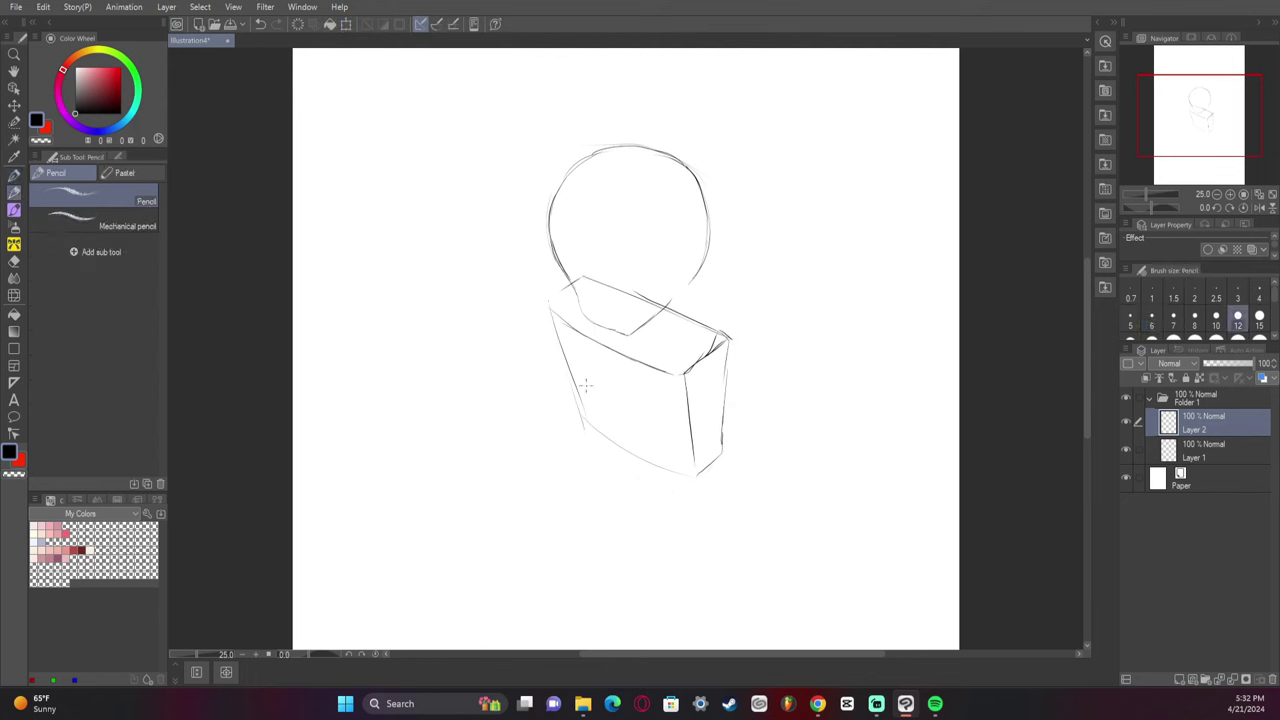
left_click_drag(612, 344, 630, 446)
key("ctrl+z")
left_click_drag(608, 342, 626, 452)
key("ctrl+z")
key("p")
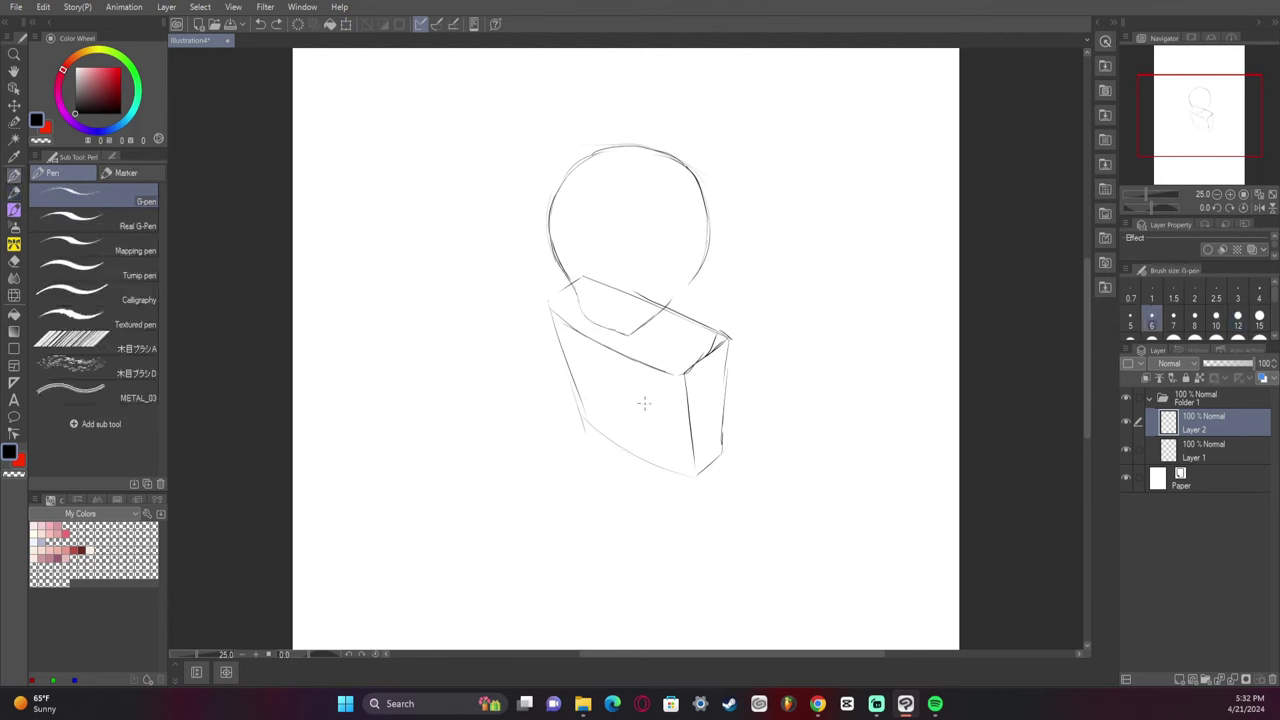
- Sketch the centre line down the torso's front and the ribcage arch along its lower edge with the G-pen
left_click_drag(630, 453, 610, 356)
mouse_move(586, 429)
left_mouse_down()
mouse_move(613, 405)
mouse_move(680, 469)
mouse_move(616, 404)
mouse_move(597, 429)
mouse_move(611, 454)
mouse_move(632, 428)
mouse_move(584, 422)
mouse_move(616, 432)
mouse_move(601, 455)
mouse_move(632, 424)
left_mouse_up()
key("ctrl+z")
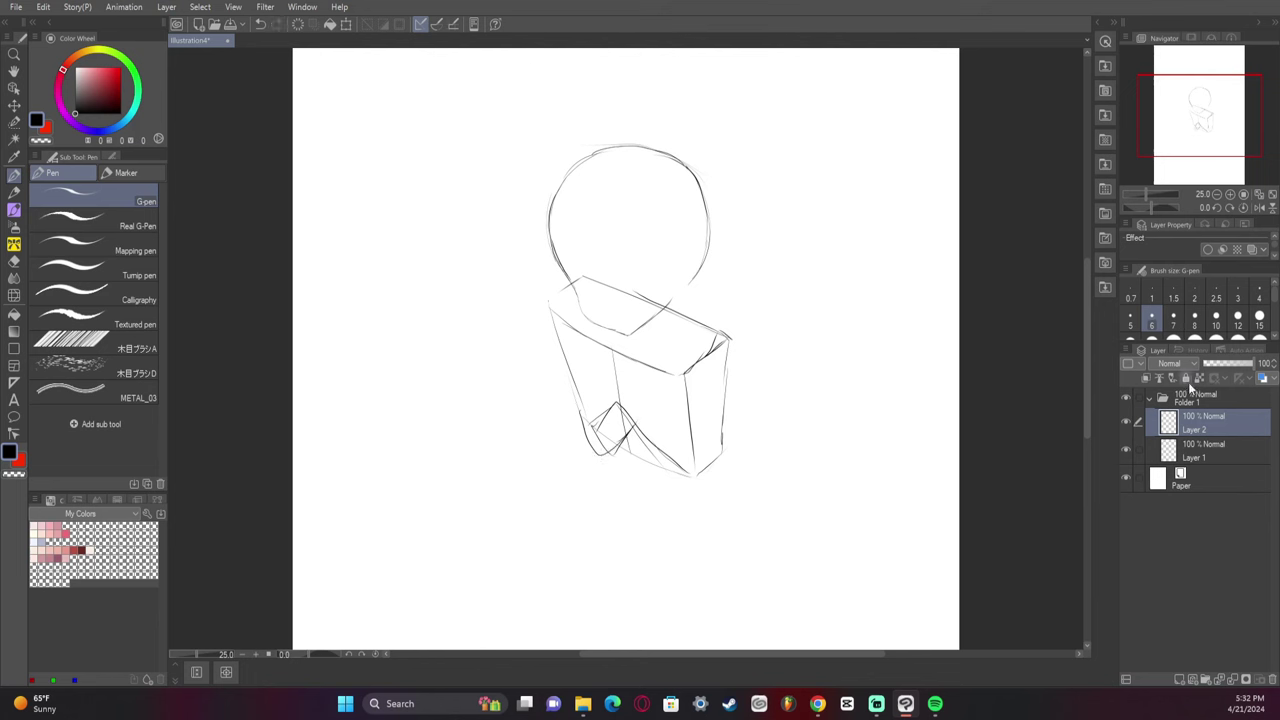
- Scale the head on Layer 1 down slightly and move it up above the torso
left_click(1202, 448)
key("ctrl+t")
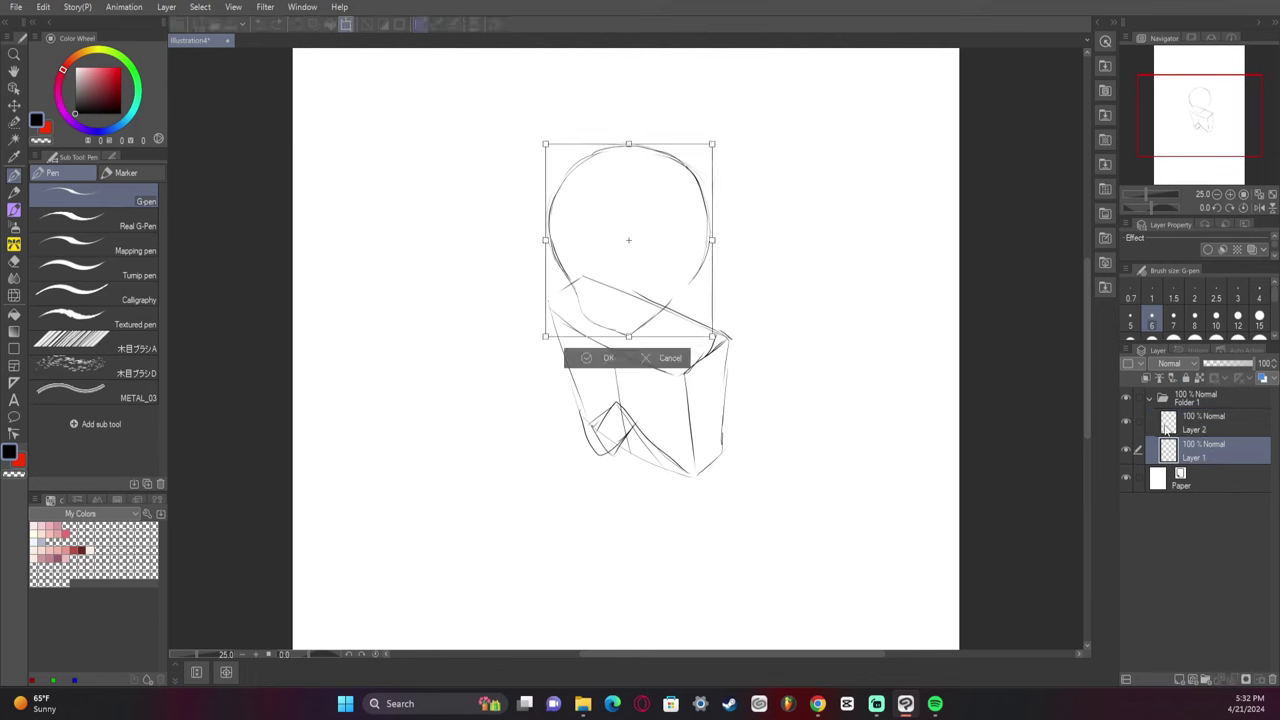
left_click_drag(692, 243, 685, 226)
left_click_drag(706, 126, 695, 139)
left_click_drag(683, 183, 686, 180)
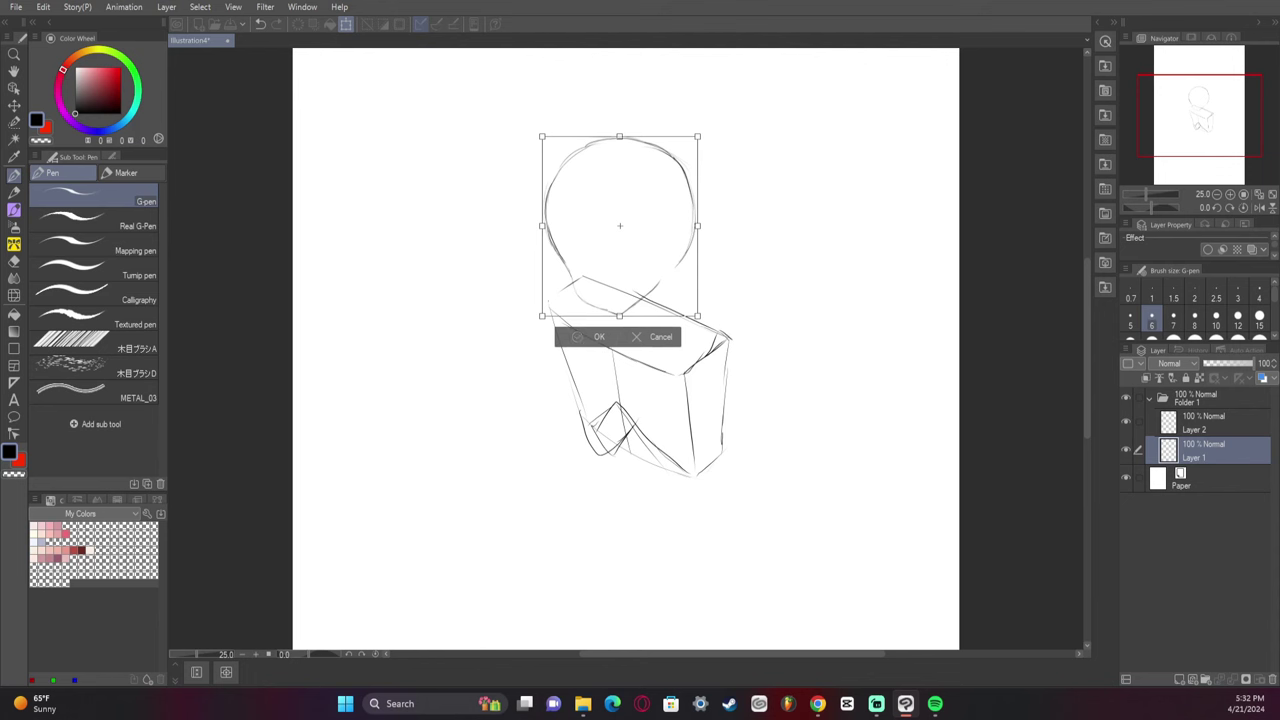
left_click(603, 340)
- Erase the overlapping construction lines beneath the ribcage arch on Layer 2
key("e")
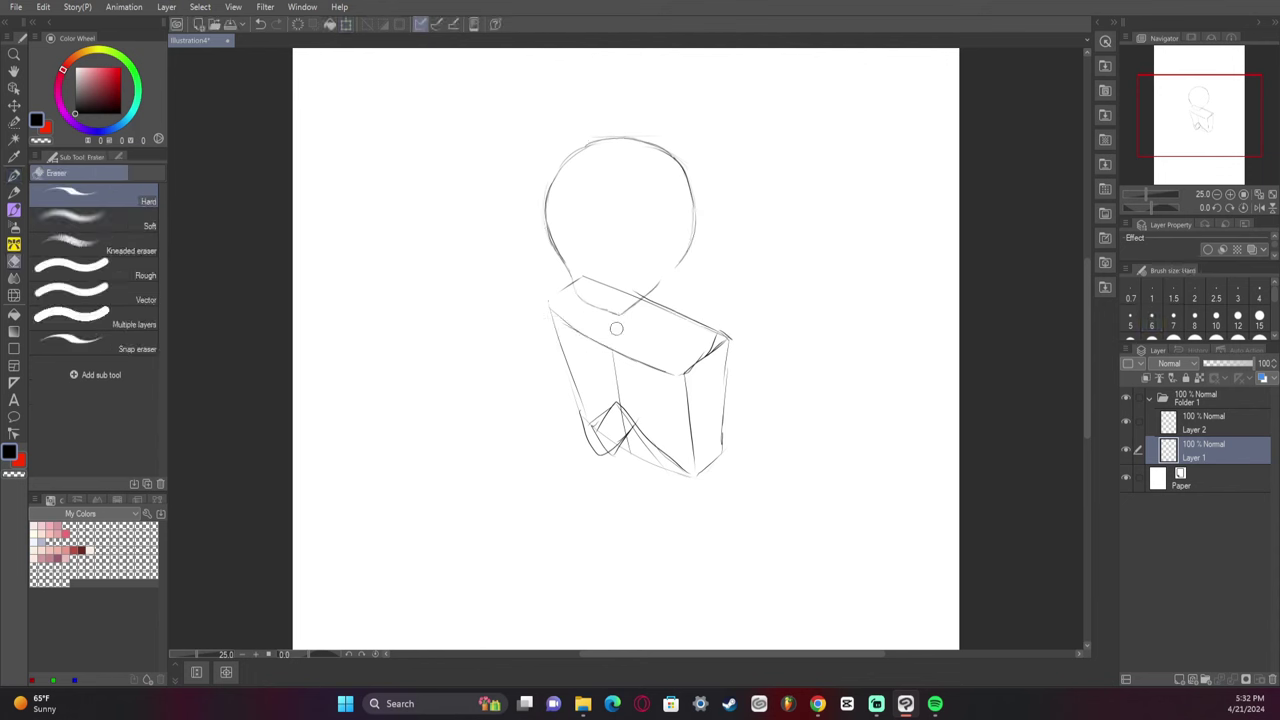
left_click(1206, 420)
left_click_drag(615, 436, 664, 472)
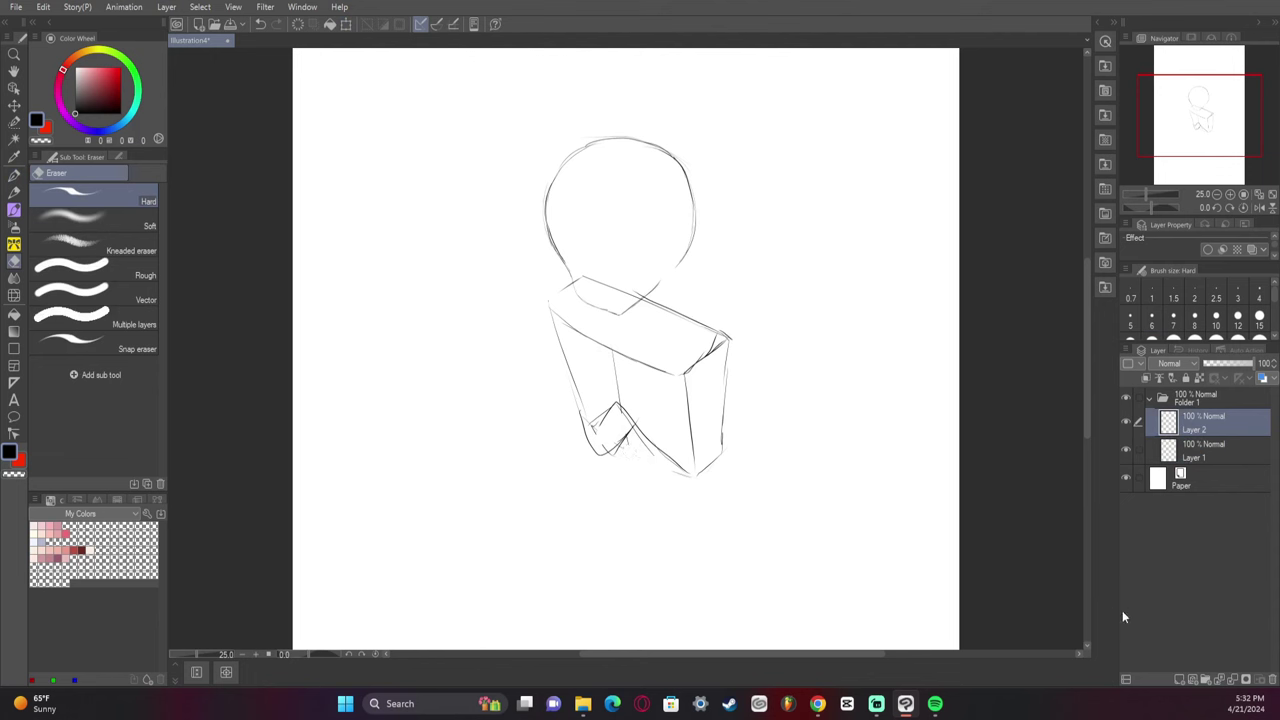
- Sketch the neck line and rounded shoulder curves over the torso box with the G-pen
key("p")
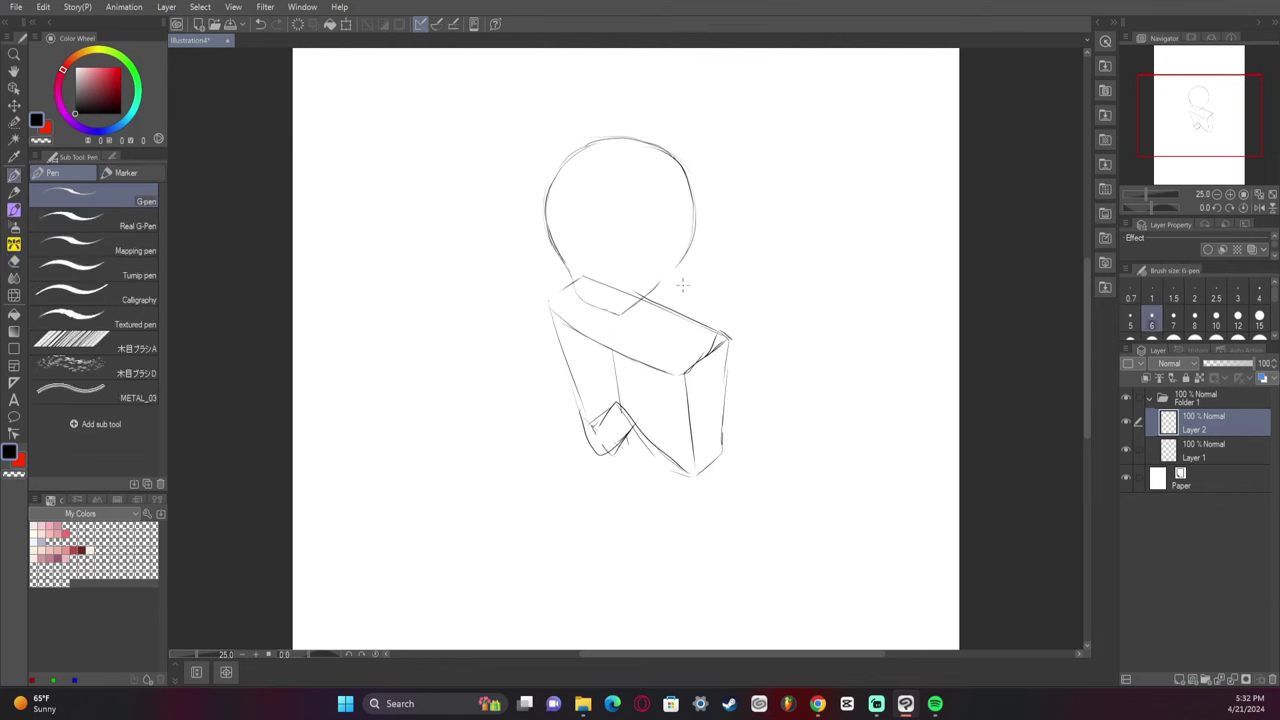
mouse_move(664, 274)
left_mouse_down()
mouse_move(656, 316)
mouse_move(668, 330)
left_mouse_up()
key("ctrl+z")
key("ctrl+z")
mouse_move(662, 279)
left_mouse_down()
mouse_move(668, 306)
mouse_move(708, 348)
mouse_move(662, 290)
mouse_move(719, 346)
mouse_move(724, 392)
mouse_move(673, 308)
left_mouse_up()
key("ctrl+z")
mouse_move(586, 290)
left_mouse_down()
mouse_move(566, 295)
mouse_move(556, 322)
mouse_move(578, 286)
left_mouse_up()
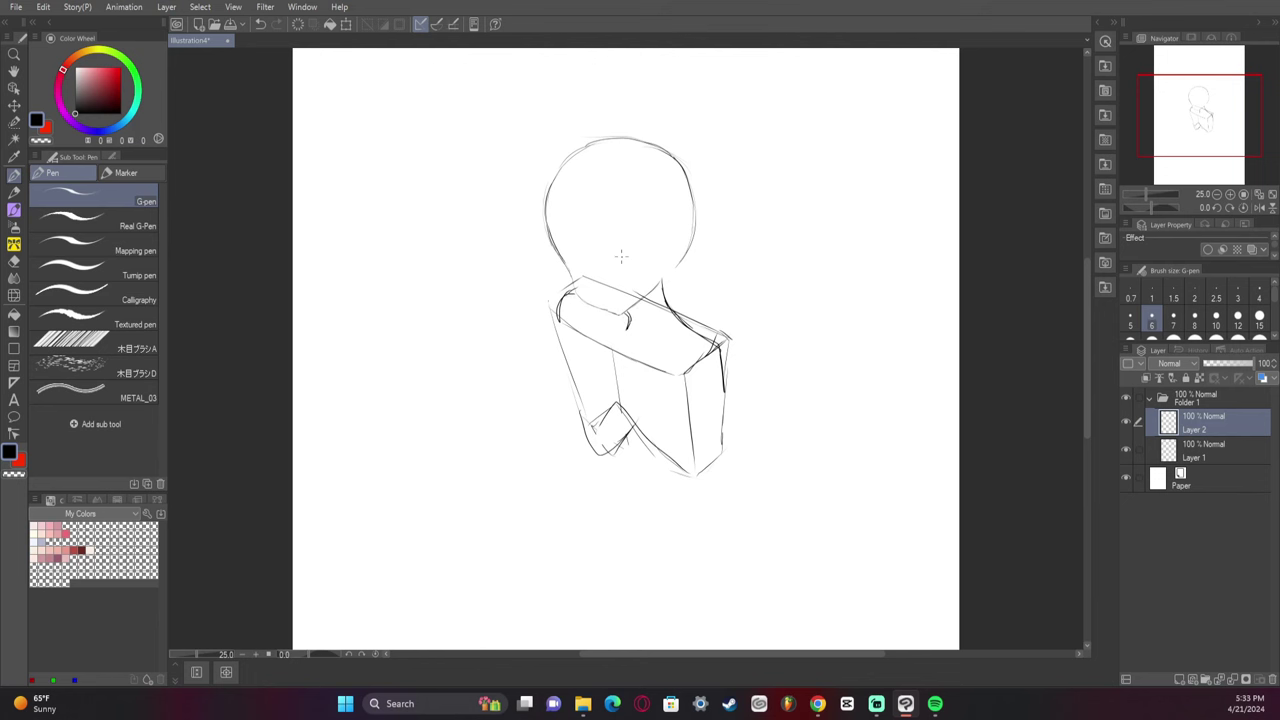
- Undo the last curve strokes at the near shoulder and select Folder 1
key("ctrl+z")
key("ctrl+z")
key("ctrl+z")
left_click(1196, 398)
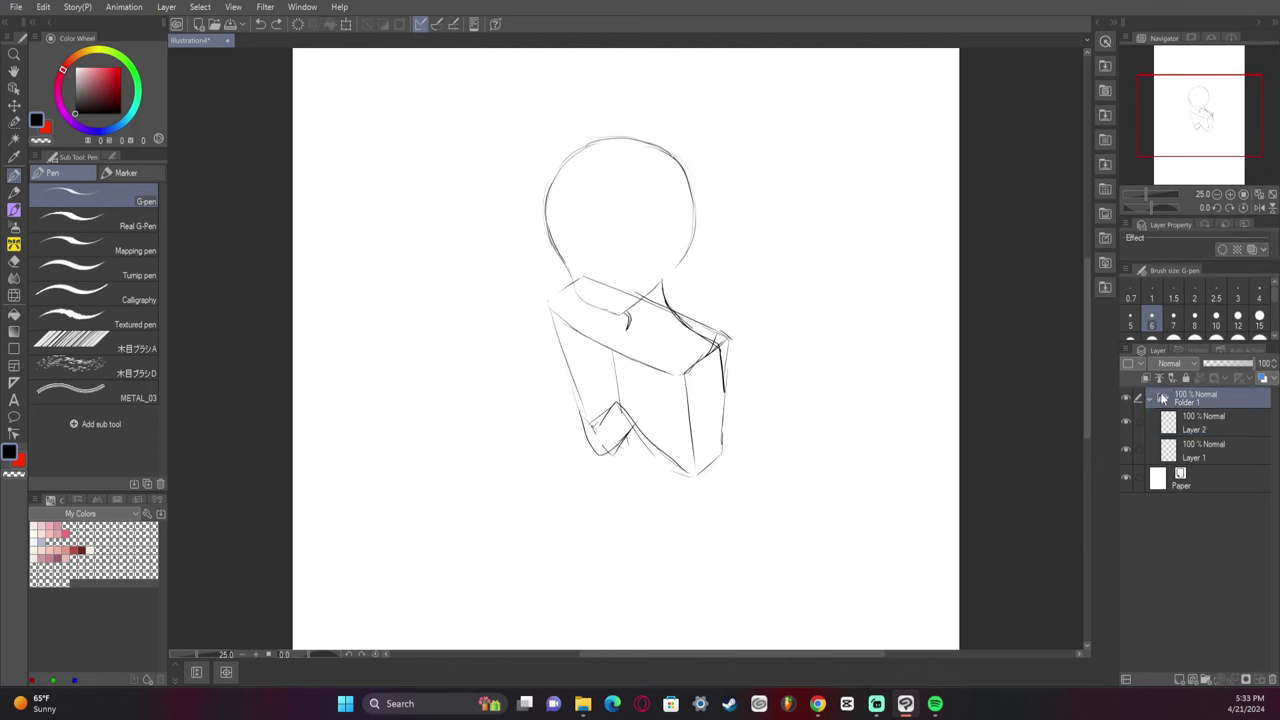
- Scale up the whole sketch in Folder 1 and move it higher on the canvas
key("ctrl+t")
left_click_drag(733, 136, 775, 103)
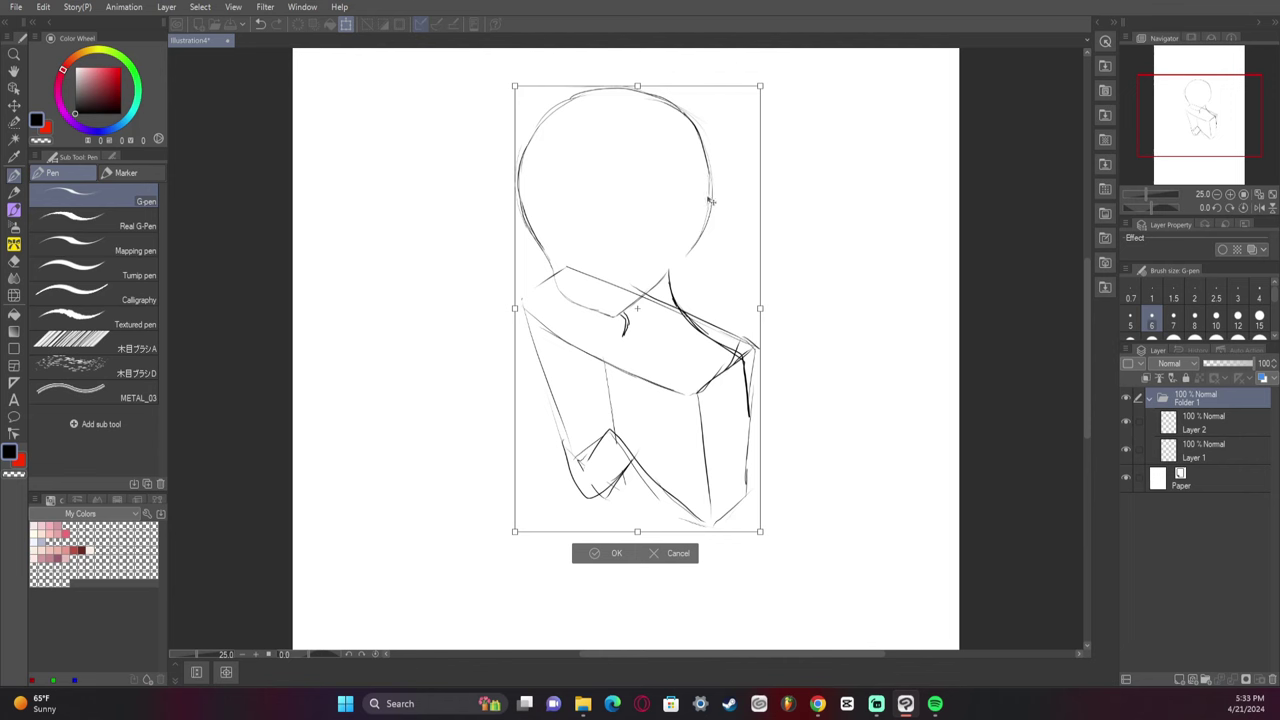
left_click_drag(699, 281, 695, 251)
left_click(605, 527)
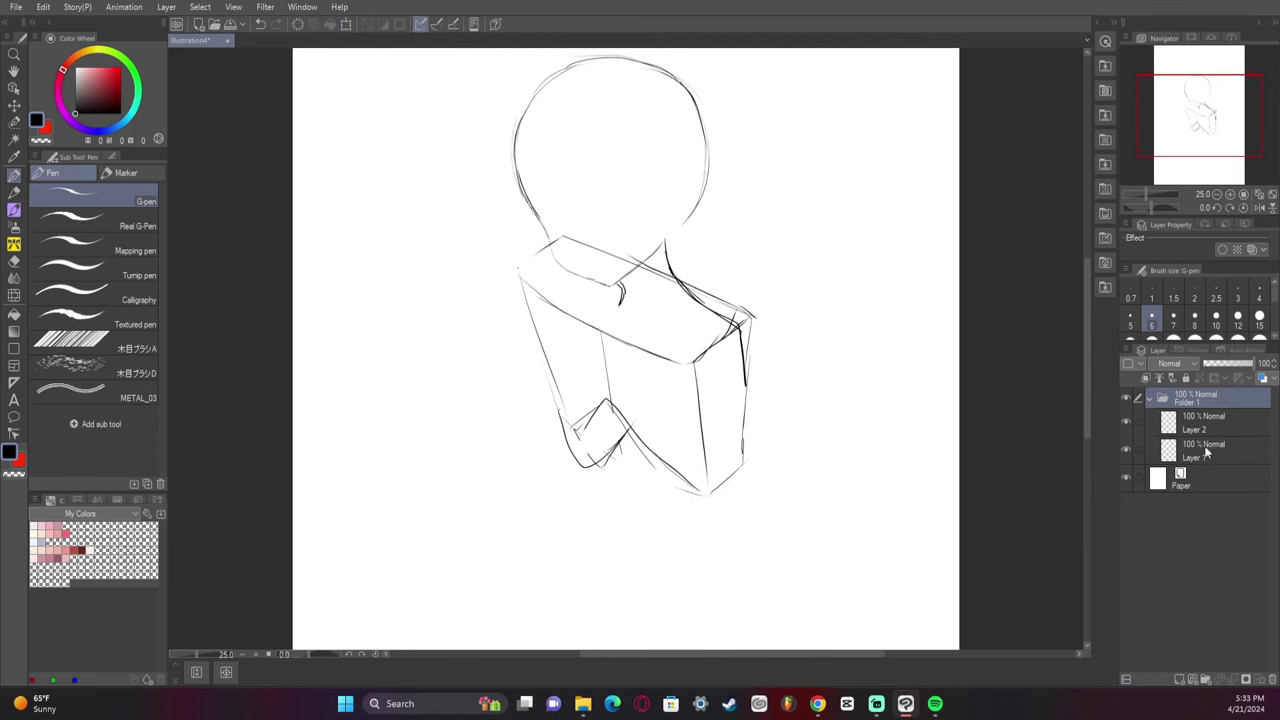
- Erase the box construction lines behind the neck and along the far shoulder on Layer 2
left_click(1219, 417)
key("e")
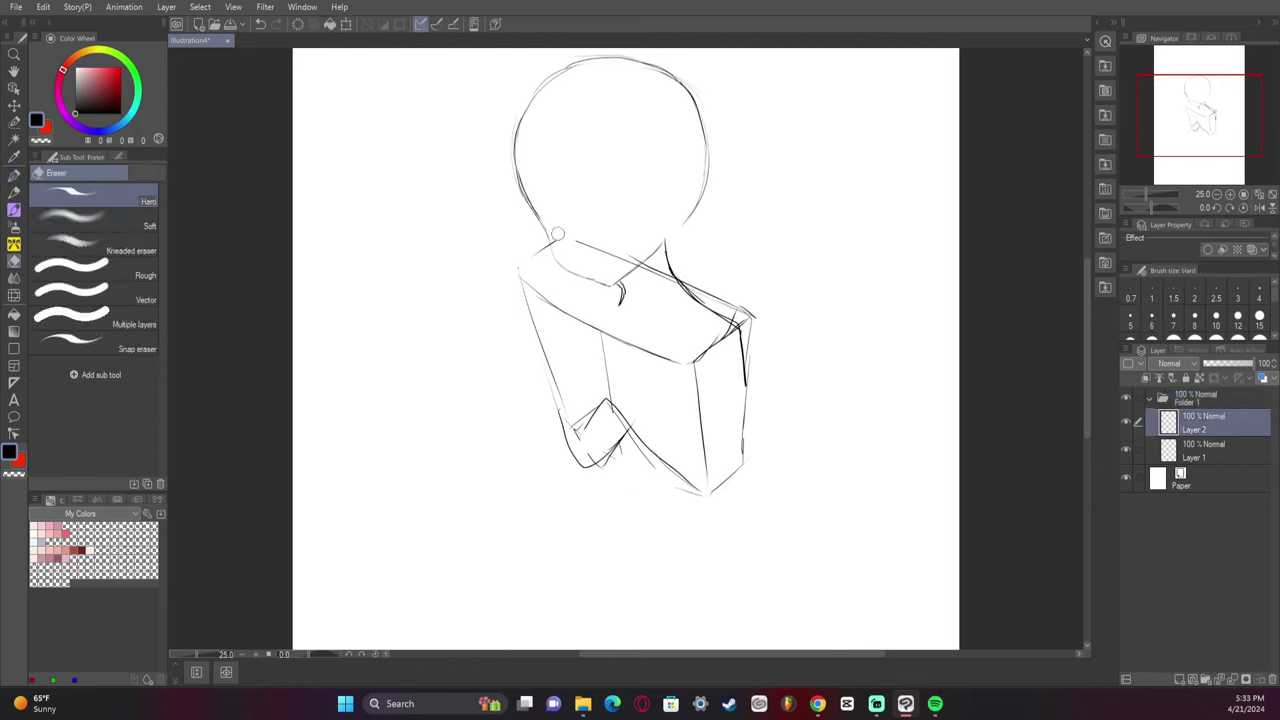
mouse_move(558, 236)
left_mouse_down()
mouse_move(667, 291)
mouse_move(930, 344)
mouse_move(838, 350)
mouse_move(739, 309)
mouse_move(747, 317)
mouse_move(737, 292)
mouse_move(694, 269)
left_mouse_up()
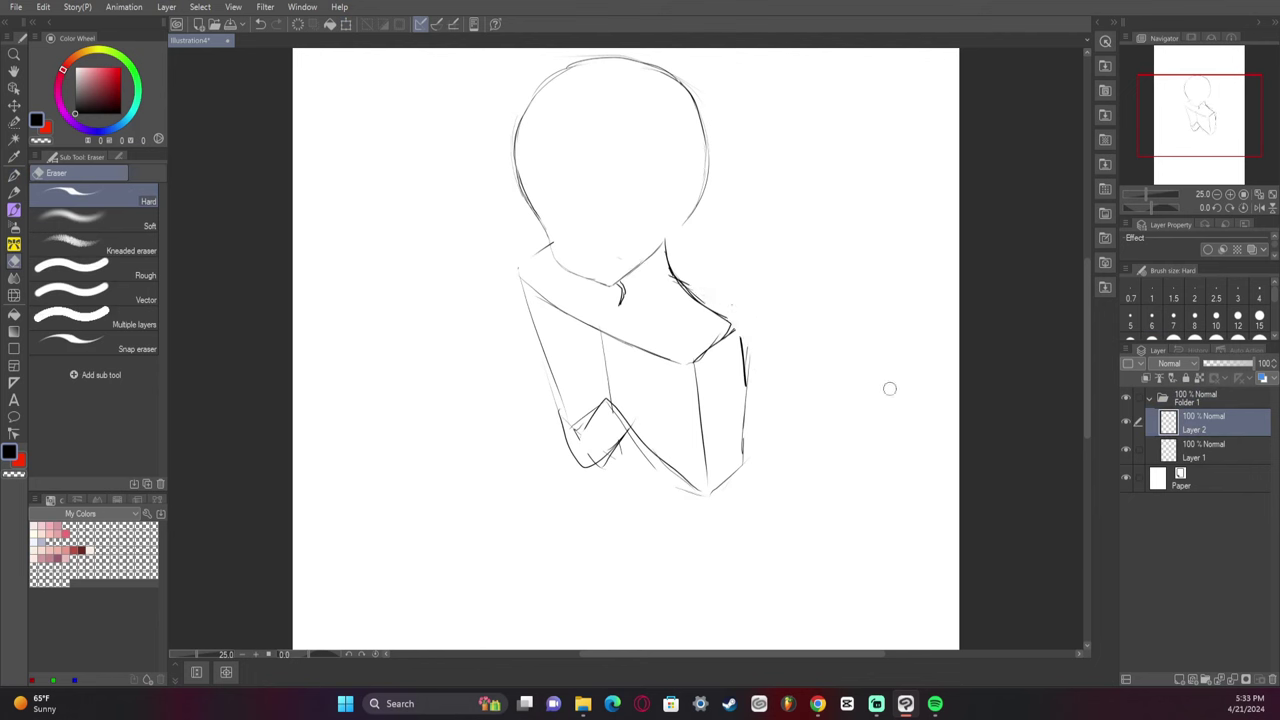
- Sketch a rounded chest curve with the G-pen, running from below the armpit to the ribcage arch on Layer 2
key("p")
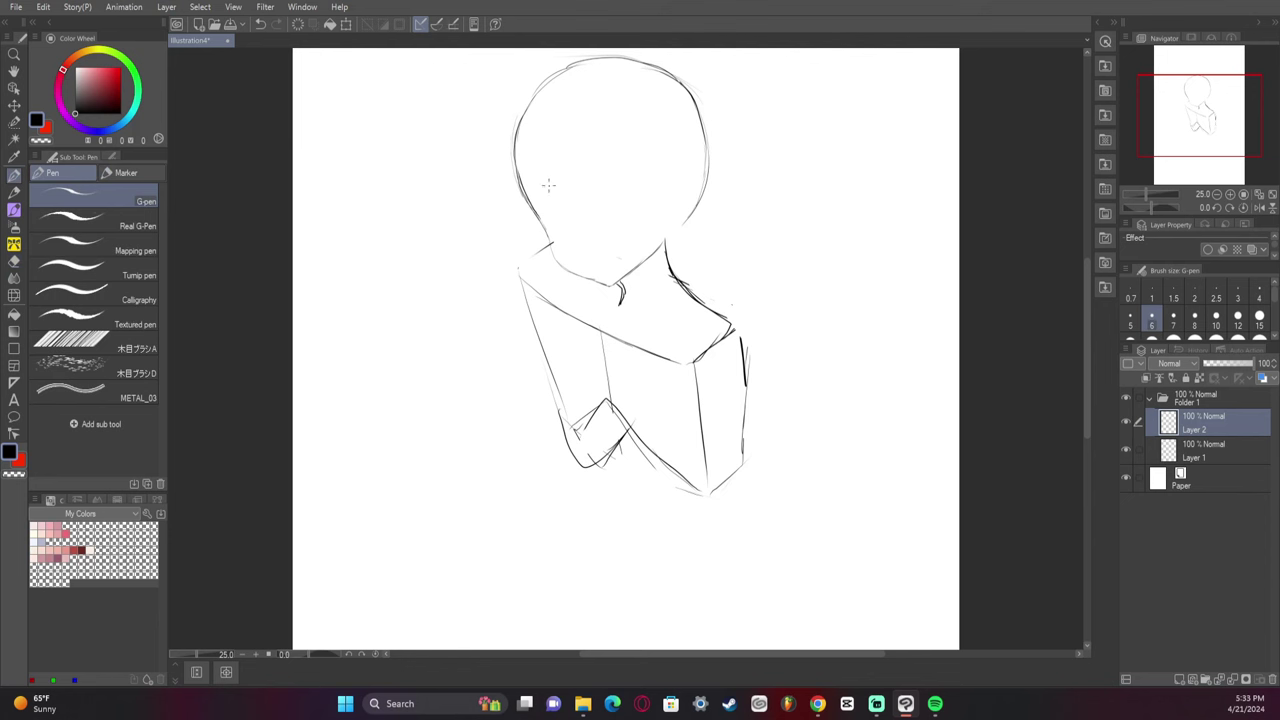
left_click_drag(553, 319, 499, 405)
key("ctrl+z")
key("ctrl+z")
mouse_move(536, 362)
left_mouse_down()
mouse_move(516, 385)
mouse_move(511, 443)
mouse_move(529, 463)
left_mouse_up()
key("ctrl+z")
mouse_move(537, 362)
left_mouse_down()
mouse_move(500, 432)
mouse_move(560, 472)
mouse_move(586, 446)
left_mouse_up()
mouse_move(505, 462)
left_mouse_down()
mouse_move(521, 385)
mouse_move(510, 392)
mouse_move(545, 322)
mouse_move(536, 310)
left_mouse_up()
key("ctrl+z")
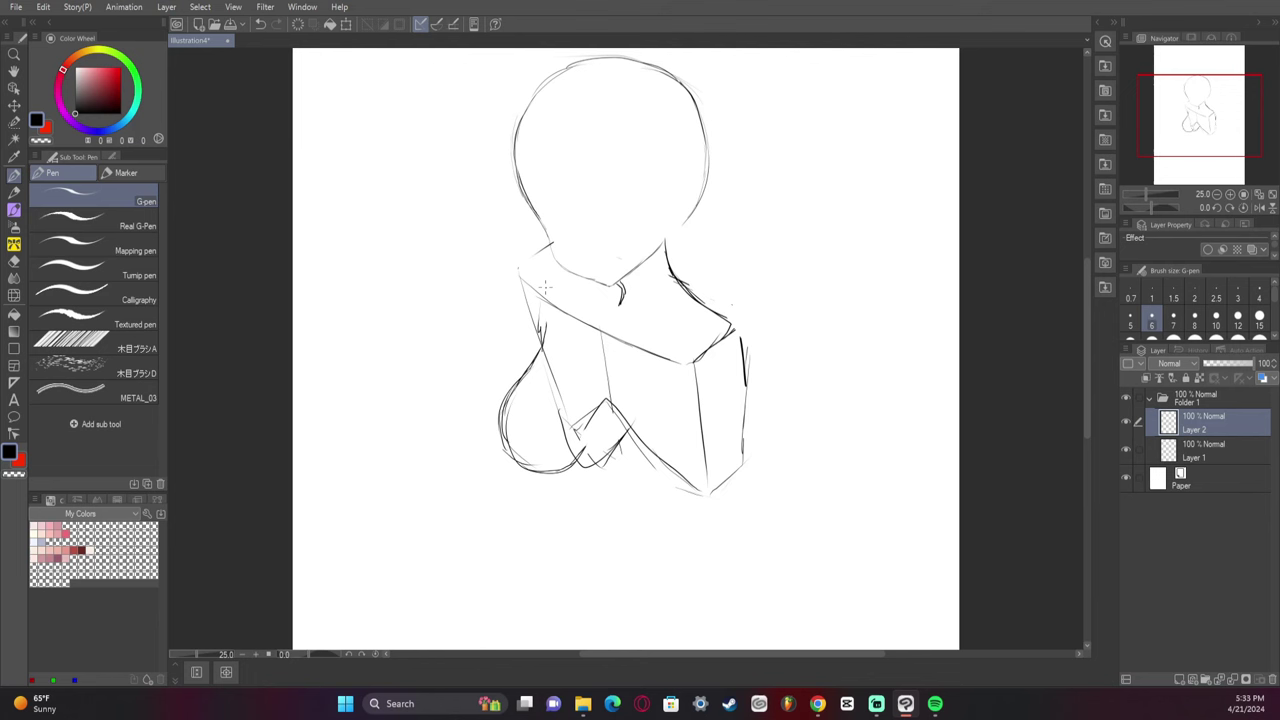
- Select the rounded chest curve, nudge it slightly toward the torso, and erase the overlapping box lines inside it
key("m")
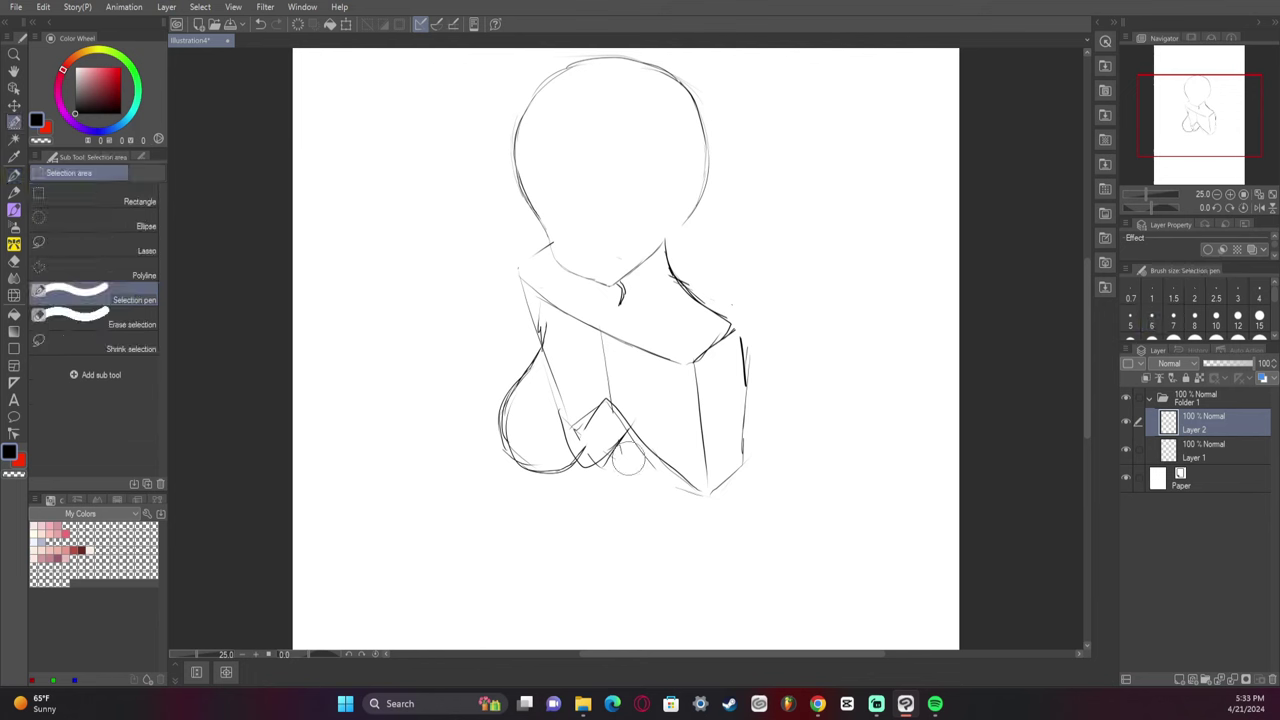
mouse_move(549, 320)
left_mouse_down()
mouse_move(516, 431)
mouse_move(557, 478)
left_mouse_up()
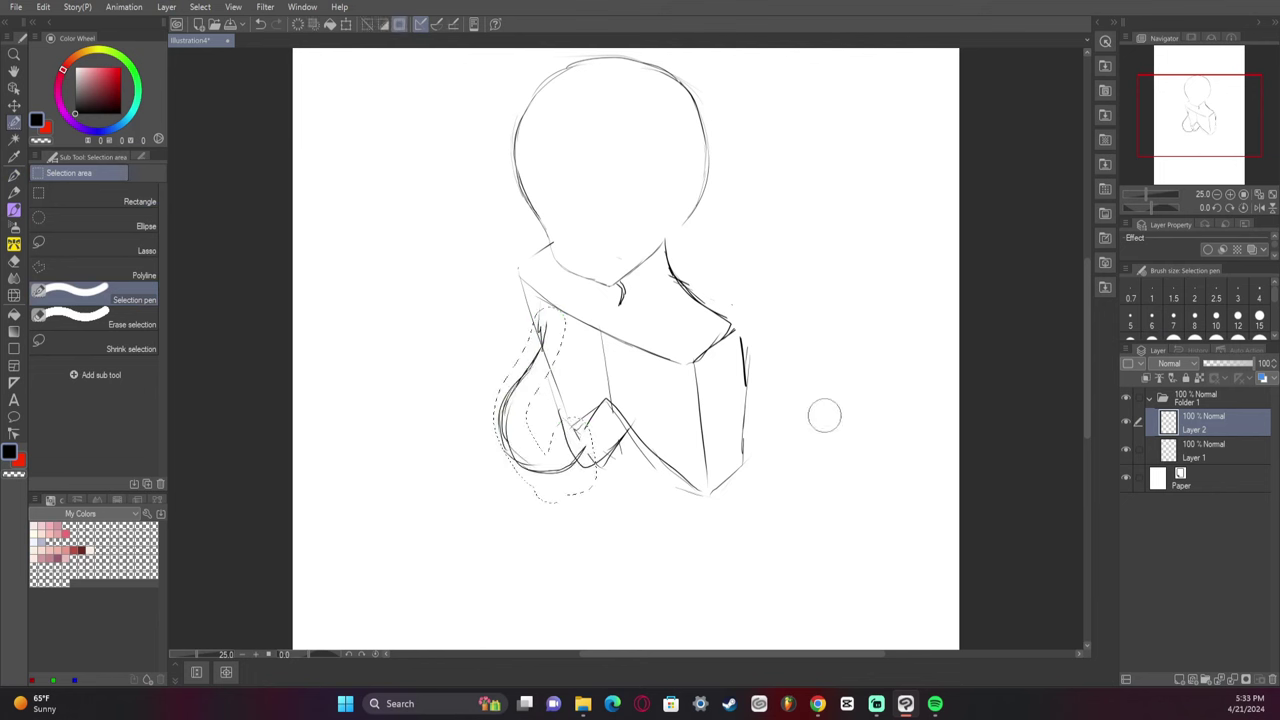
key("ctrl+t")
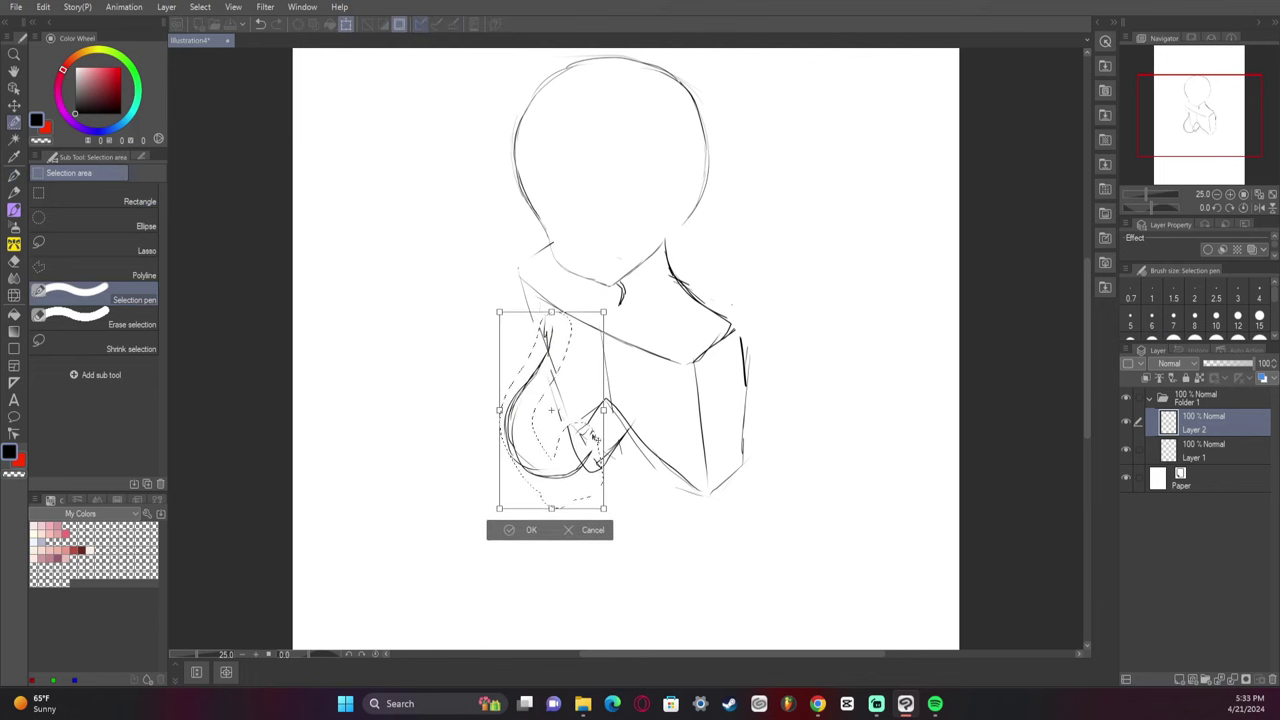
left_click(532, 527)
key("e")
mouse_move(575, 428)
left_mouse_down()
mouse_move(578, 448)
mouse_move(590, 420)
mouse_move(556, 358)
left_mouse_up()
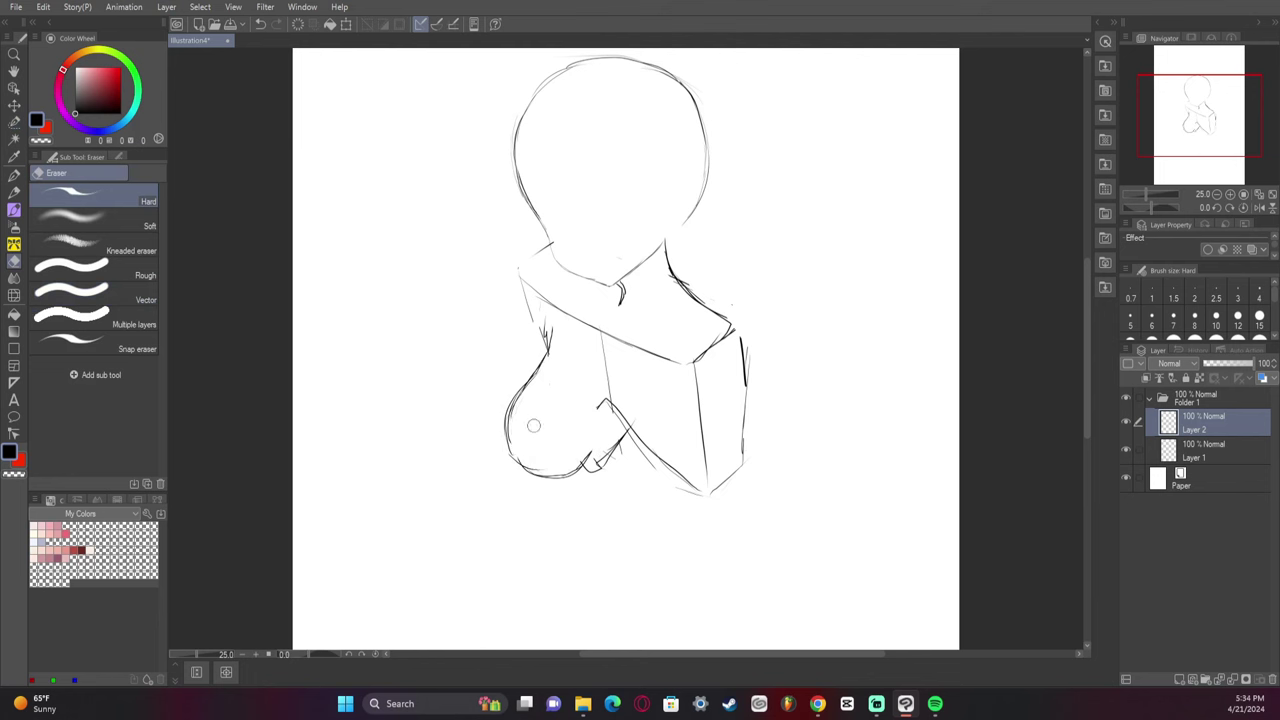
- Try to sketch a raised arm with the G-pen, bending at the elbow and reaching behind the head
key("p")
mouse_move(539, 318)
left_mouse_down()
mouse_move(556, 334)
mouse_move(540, 318)
mouse_move(534, 257)
left_mouse_up()
key("ctrl+z")
key("ctrl+z")
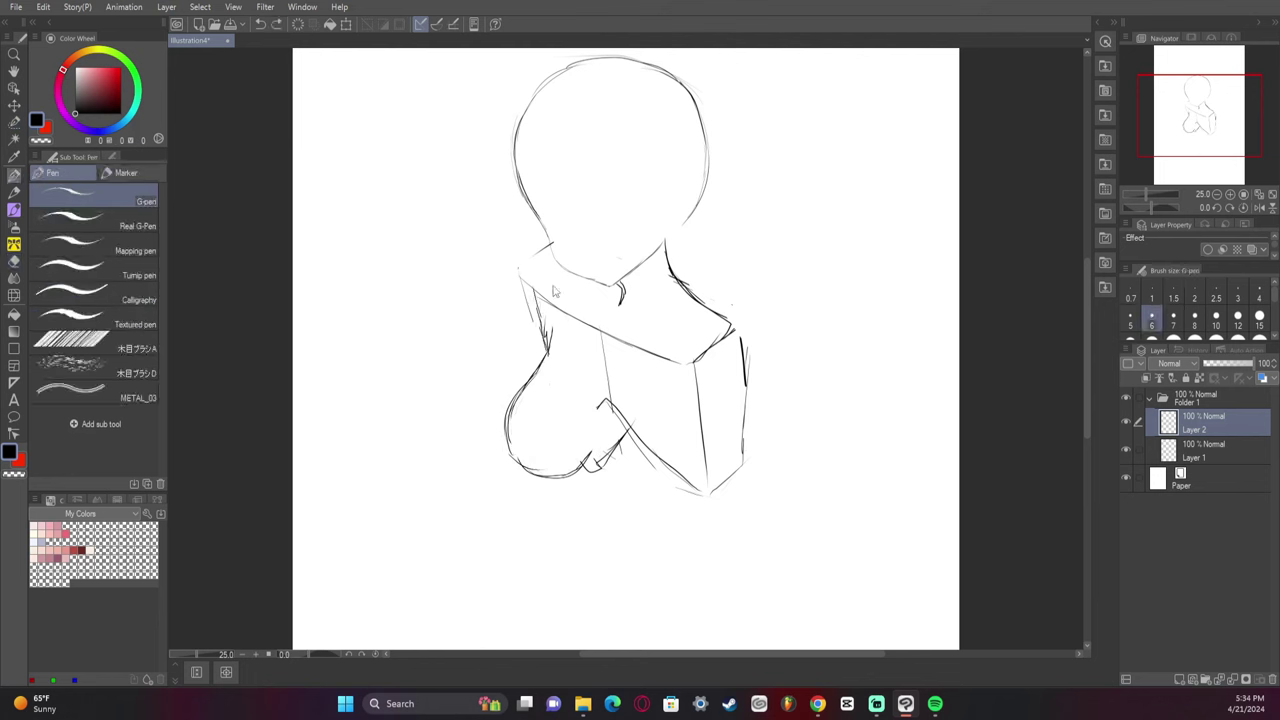
key("ctrl+z")
mouse_move(540, 334)
left_mouse_down()
mouse_move(447, 248)
mouse_move(407, 160)
left_mouse_up()
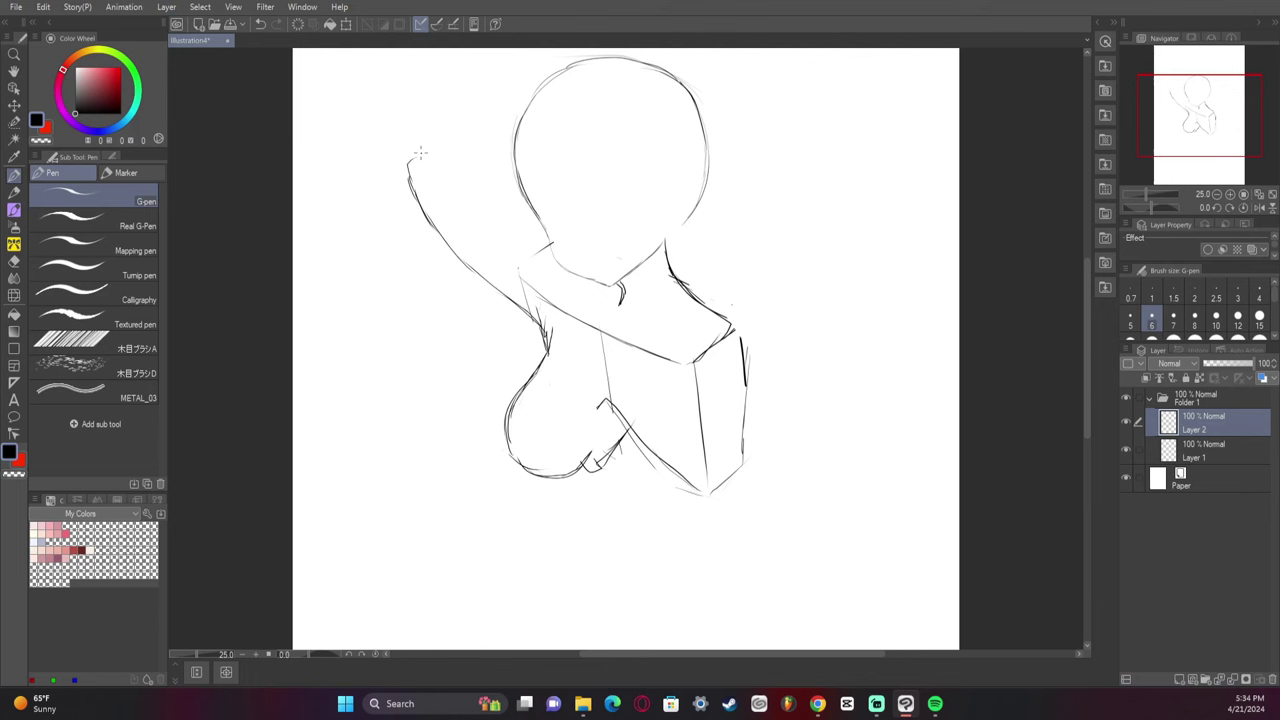
left_click_drag(542, 349, 526, 316)
mouse_move(548, 240)
left_mouse_down()
mouse_move(496, 215)
mouse_move(458, 174)
mouse_move(550, 244)
left_mouse_up()
mouse_move(418, 194)
left_mouse_down()
mouse_move(395, 172)
mouse_move(405, 147)
mouse_move(456, 110)
mouse_move(526, 92)
left_mouse_up()
key("ctrl+z")
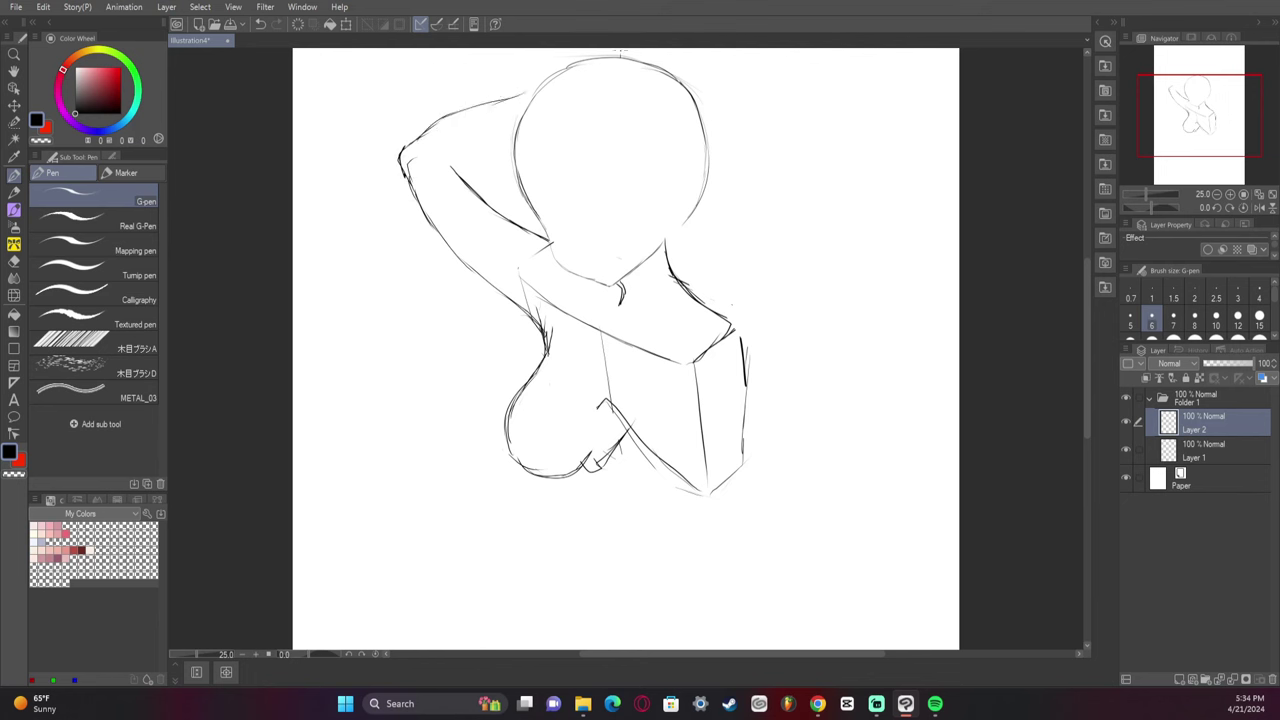
- Undo the raised arm strokes
key("ctrl+z")
key("ctrl+z")
key("ctrl+z")
key("ctrl+z")
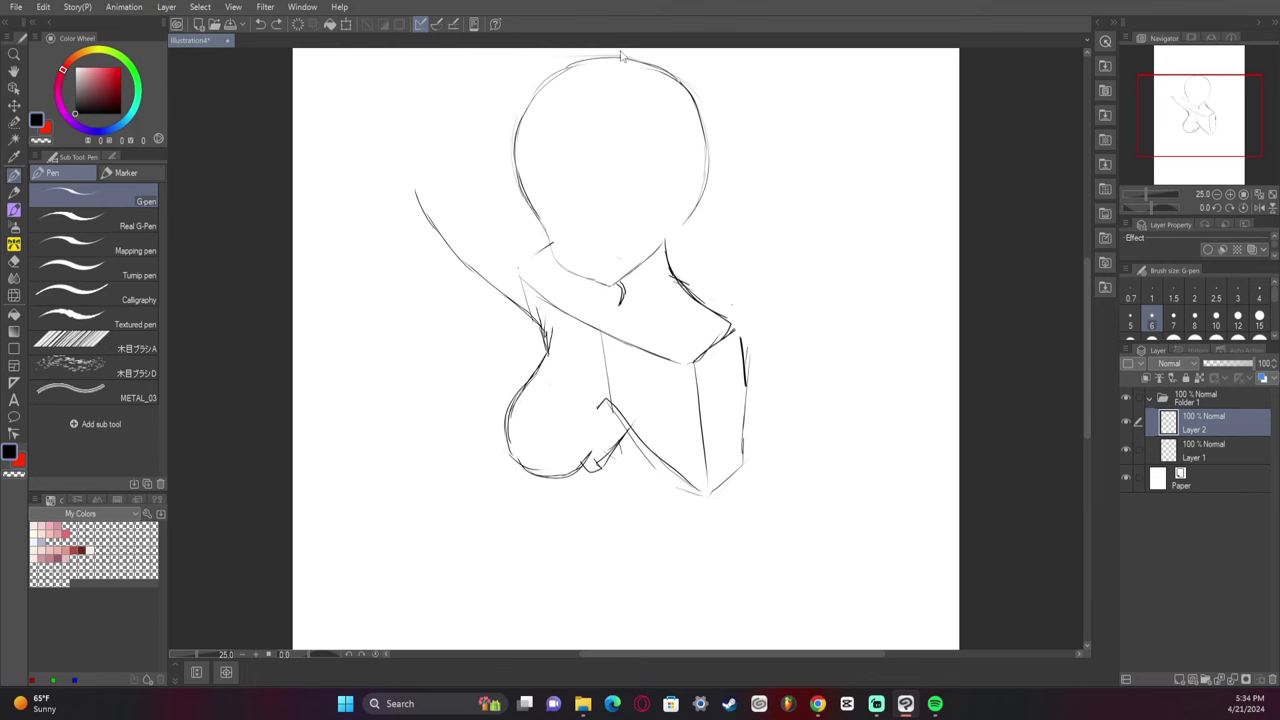
key("ctrl+z")
key("ctrl+z")
key("ctrl+z")
key("ctrl+z")
- Sketch the inner and lower curve of the second chest shape and erase the ribcage arch lines beneath it
mouse_move(586, 467)
left_mouse_down()
mouse_move(611, 401)
mouse_move(607, 414)
left_mouse_up()
key("e")
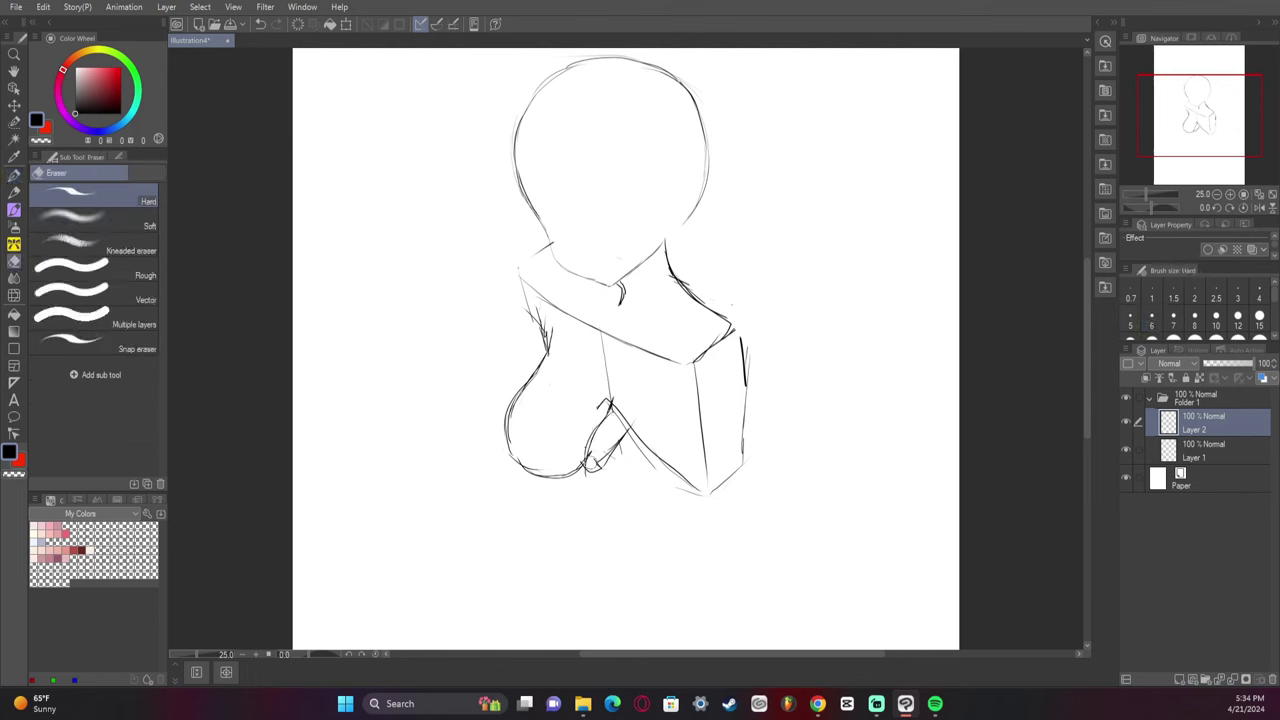
left_click_drag(608, 470, 618, 442)
key("p")
mouse_move(584, 462)
left_mouse_down()
mouse_move(590, 494)
mouse_move(618, 509)
left_mouse_up()
mouse_move(620, 514)
left_mouse_down()
mouse_move(664, 518)
mouse_move(680, 490)
mouse_move(648, 517)
mouse_move(688, 482)
left_mouse_up()
key("ctrl+z")
key("ctrl+z")
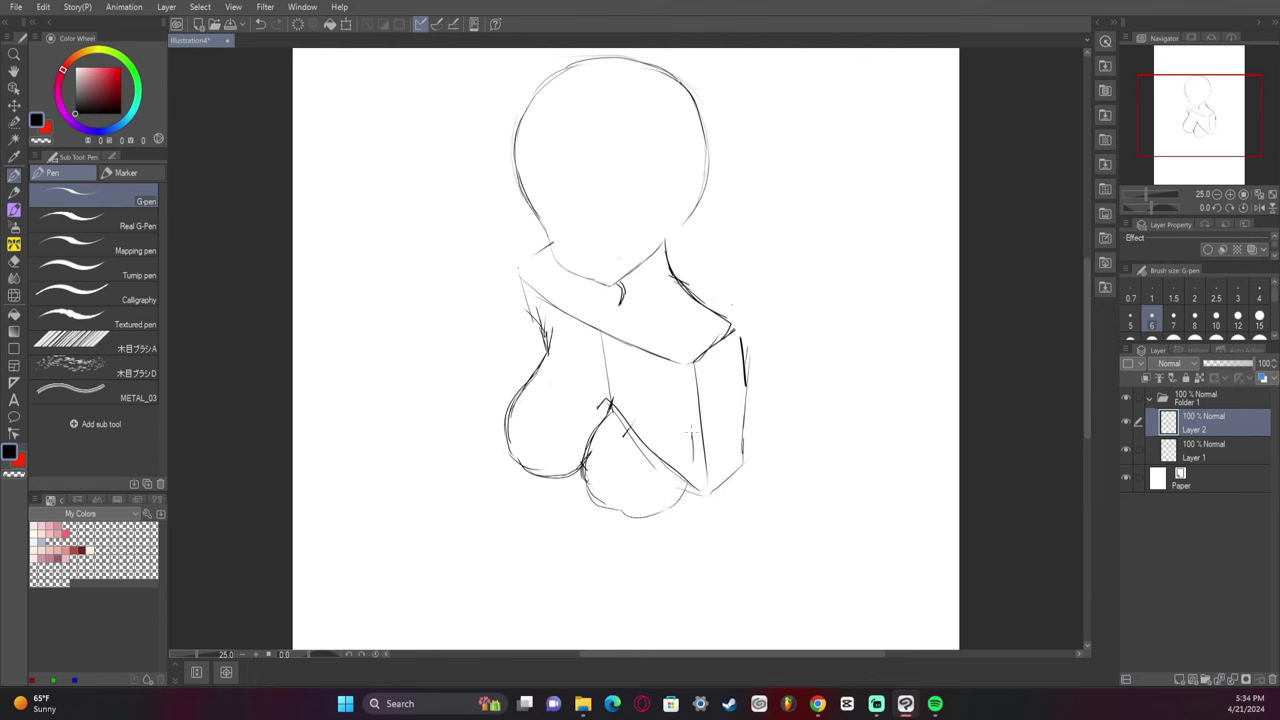
- Draw the outer side of the second chest shape and reinforce its lower contour with the G-pen
left_click_drag(690, 402, 684, 488)
mouse_move(589, 434)
left_mouse_down()
mouse_move(582, 472)
mouse_move(612, 519)
left_mouse_up()
mouse_move(610, 516)
left_mouse_down()
mouse_move(649, 515)
mouse_move(595, 507)
mouse_move(651, 507)
mouse_move(697, 477)
left_mouse_up()
key("ctrl+z")
mouse_move(646, 518)
left_mouse_down()
mouse_move(574, 462)
mouse_move(622, 514)
mouse_move(639, 514)
mouse_move(670, 502)
mouse_move(679, 446)
left_mouse_up()
key("ctrl+z")
key("ctrl+z")
left_click_drag(680, 448, 688, 416)
key("ctrl+z")
key("ctrl+z")
mouse_move(660, 515)
left_mouse_down()
mouse_move(684, 476)
mouse_move(690, 405)
mouse_move(688, 462)
left_mouse_up()
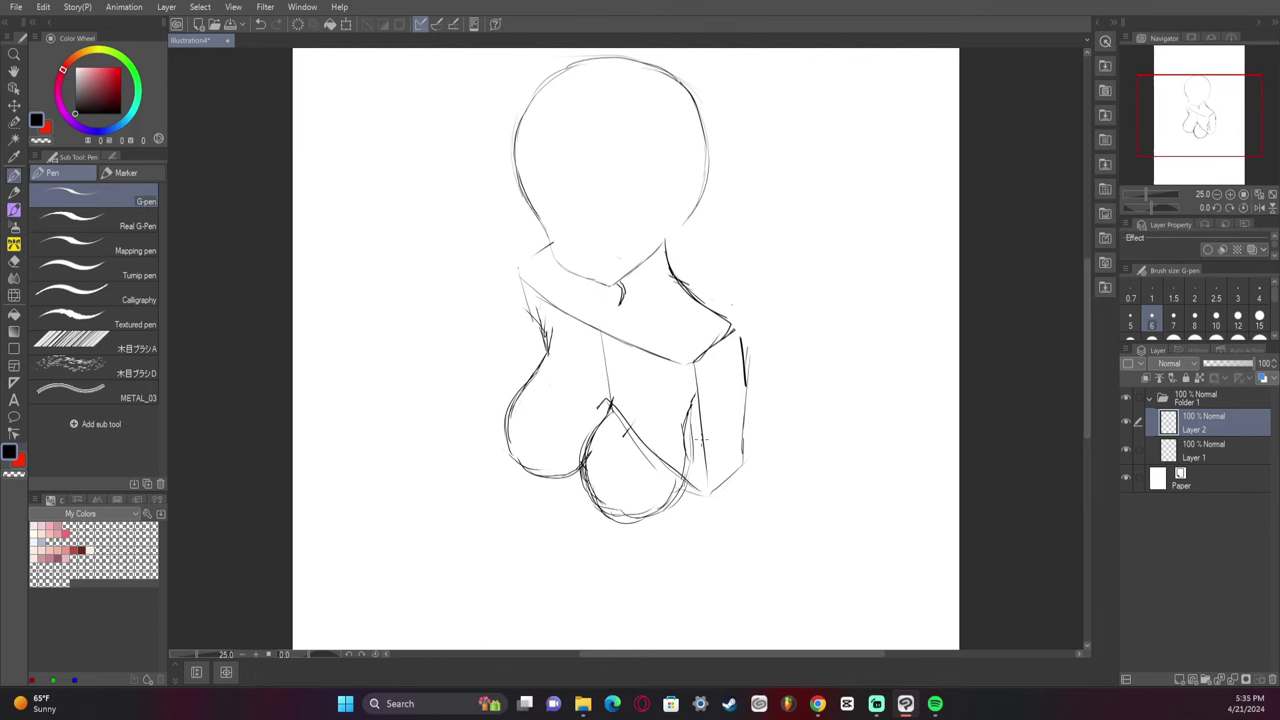
- Liquify the second chest shape's lower edge slightly upward and erase the ribcage lines crossing its interior
key("j")
left_click_drag(611, 551, 606, 540)
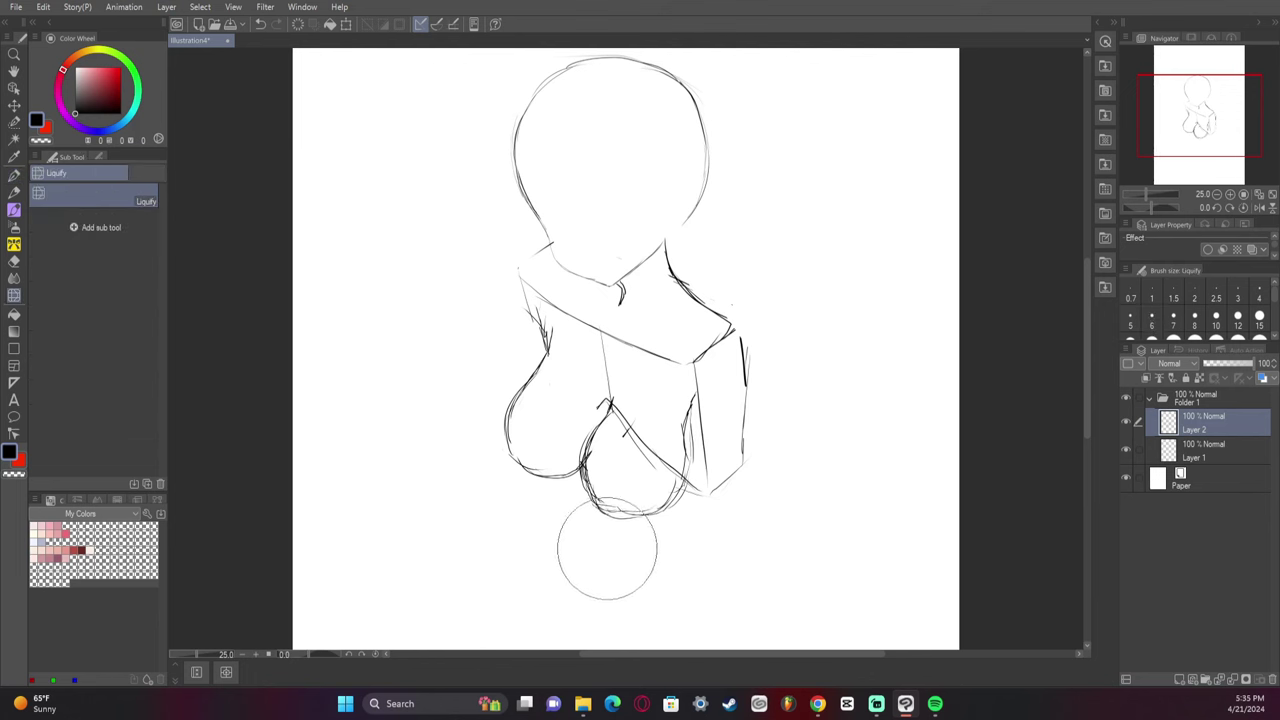
key("e")
mouse_move(650, 440)
left_mouse_down()
mouse_move(621, 426)
mouse_move(623, 410)
mouse_move(630, 465)
mouse_move(661, 437)
mouse_move(666, 480)
mouse_move(677, 467)
mouse_move(640, 416)
mouse_move(619, 428)
mouse_move(601, 487)
mouse_move(594, 451)
mouse_move(601, 437)
mouse_move(596, 494)
mouse_move(624, 506)
left_mouse_up()
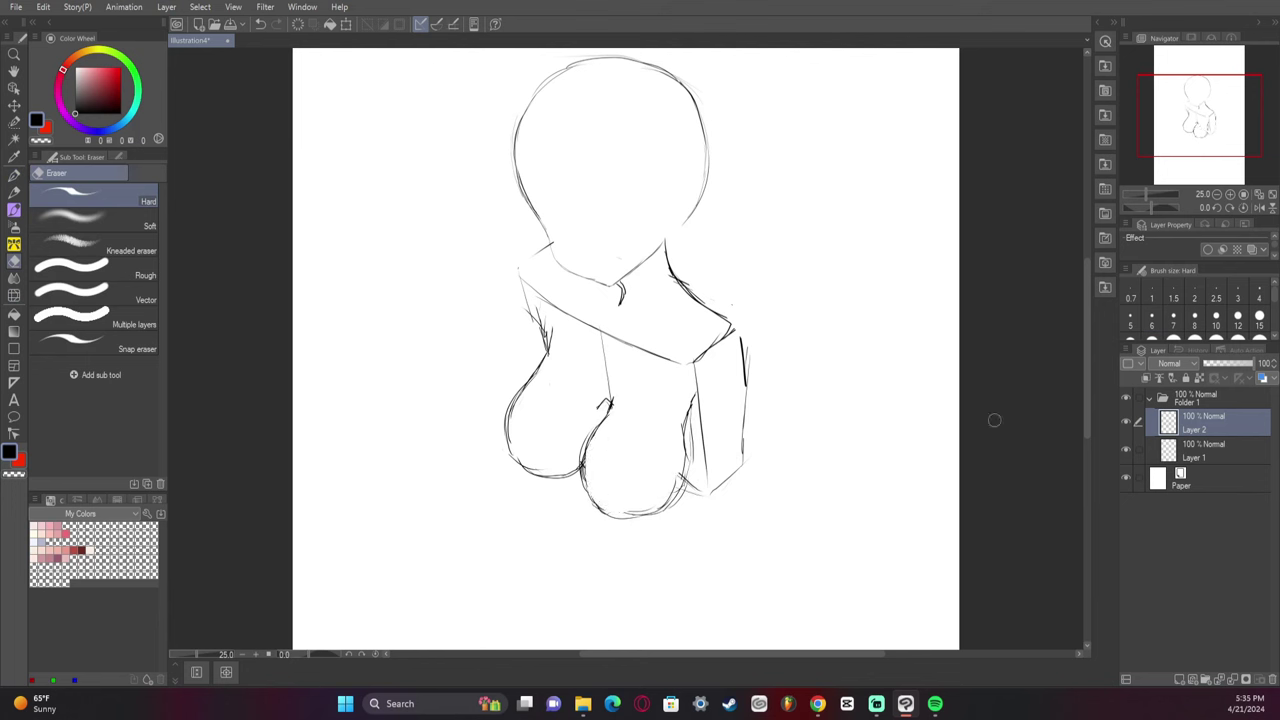
left_click_drag(607, 412, 600, 402)
- Select the head on Layer 1 with the Selection pen and scale it down slightly above the neck
left_click(1203, 447)
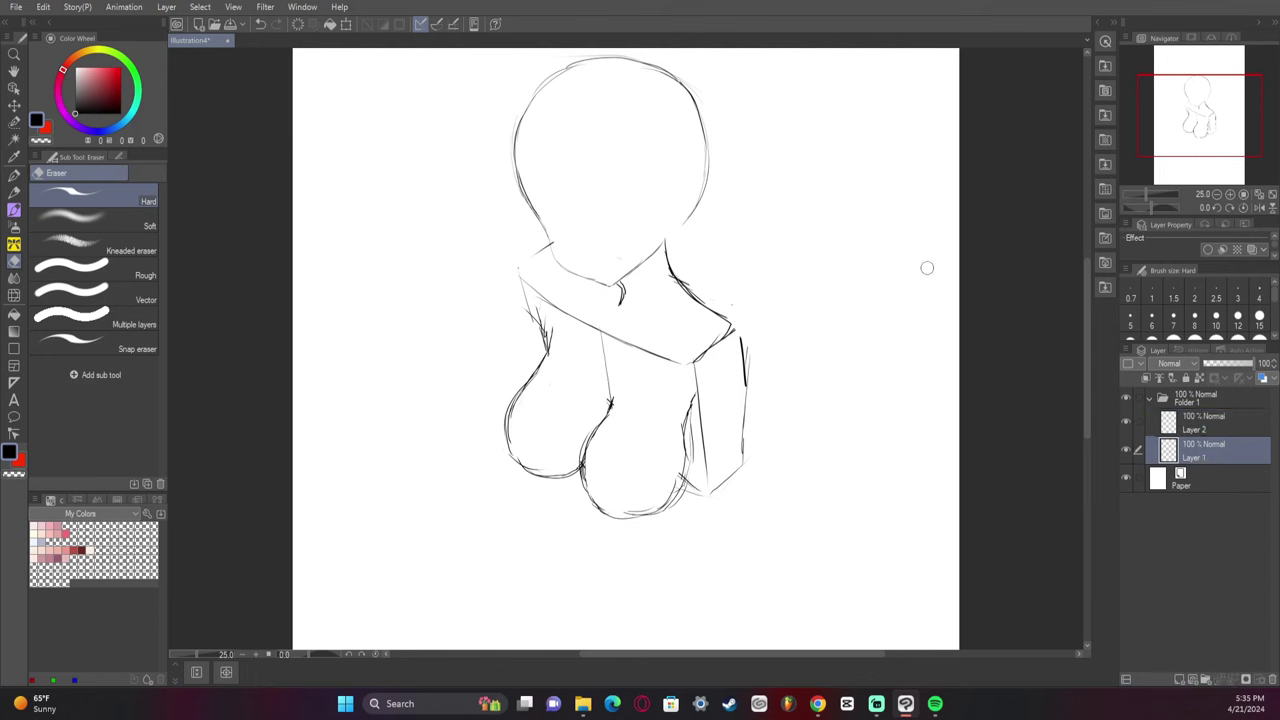
key("m")
mouse_move(520, 147)
left_mouse_down()
mouse_move(563, 249)
mouse_move(597, 270)
mouse_move(648, 237)
mouse_move(688, 175)
mouse_move(698, 202)
mouse_move(692, 130)
mouse_move(671, 89)
mouse_move(652, 183)
mouse_move(561, 62)
mouse_move(512, 172)
left_mouse_up()
key("ctrl+t")
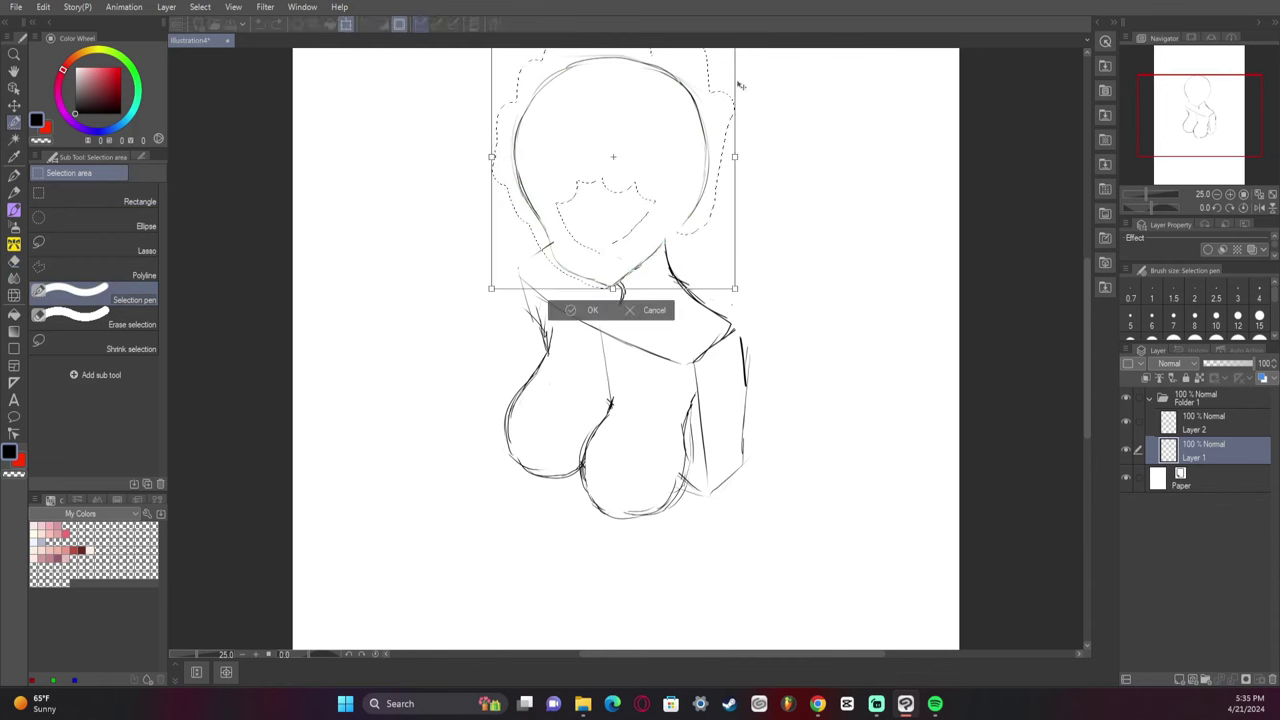
left_click_drag(735, 157, 703, 178)
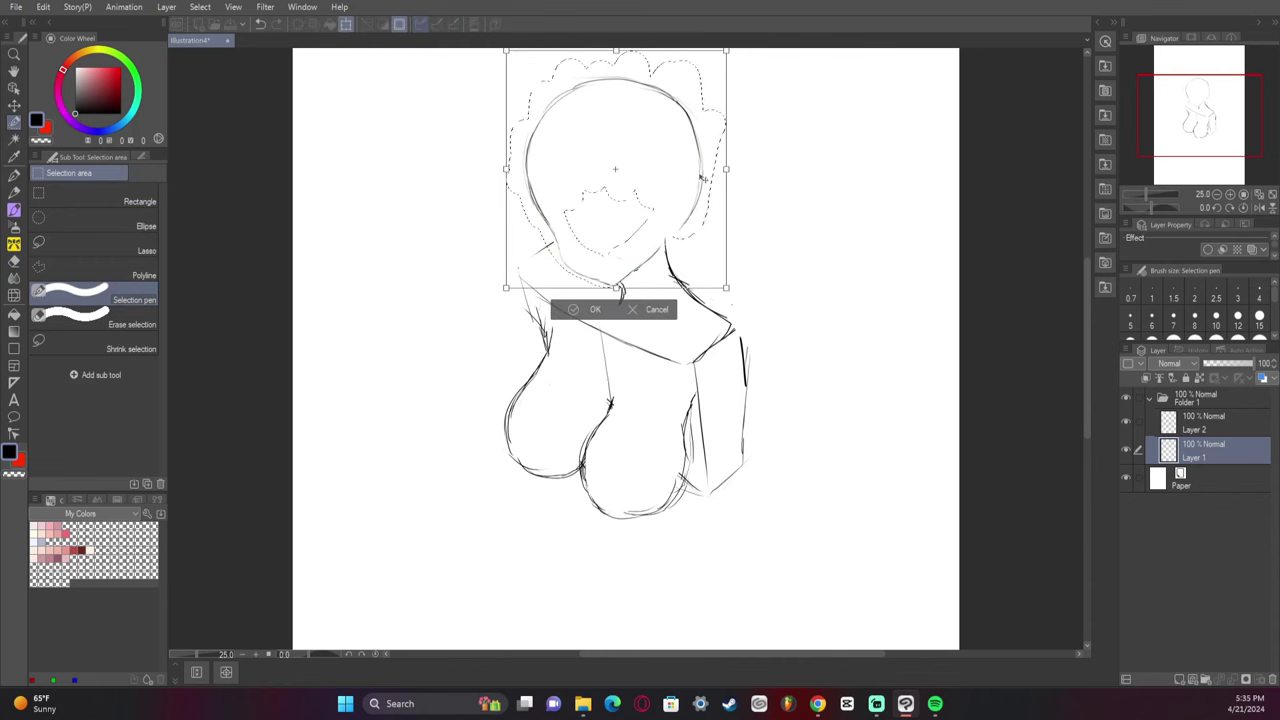
left_click(595, 309)
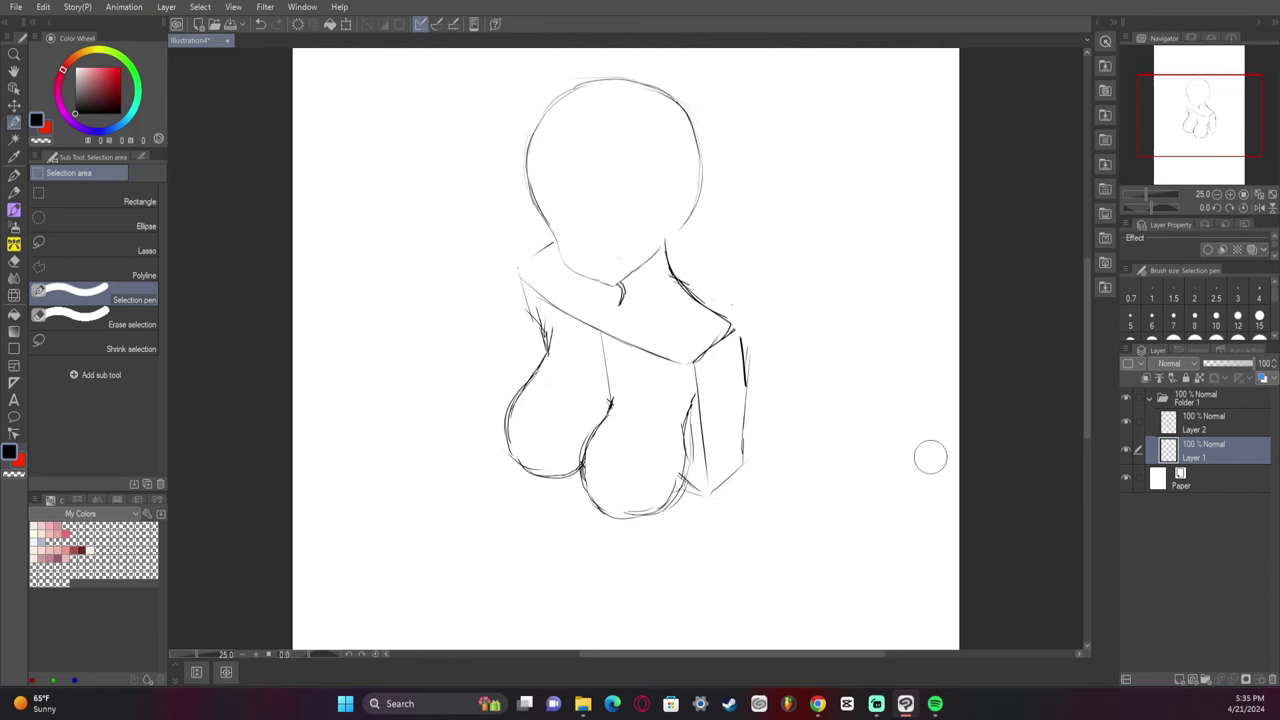
- Sketch a curved far shoulder line beside the jaw on Layer 1 and undo the trial stroke below the chest
key("p")
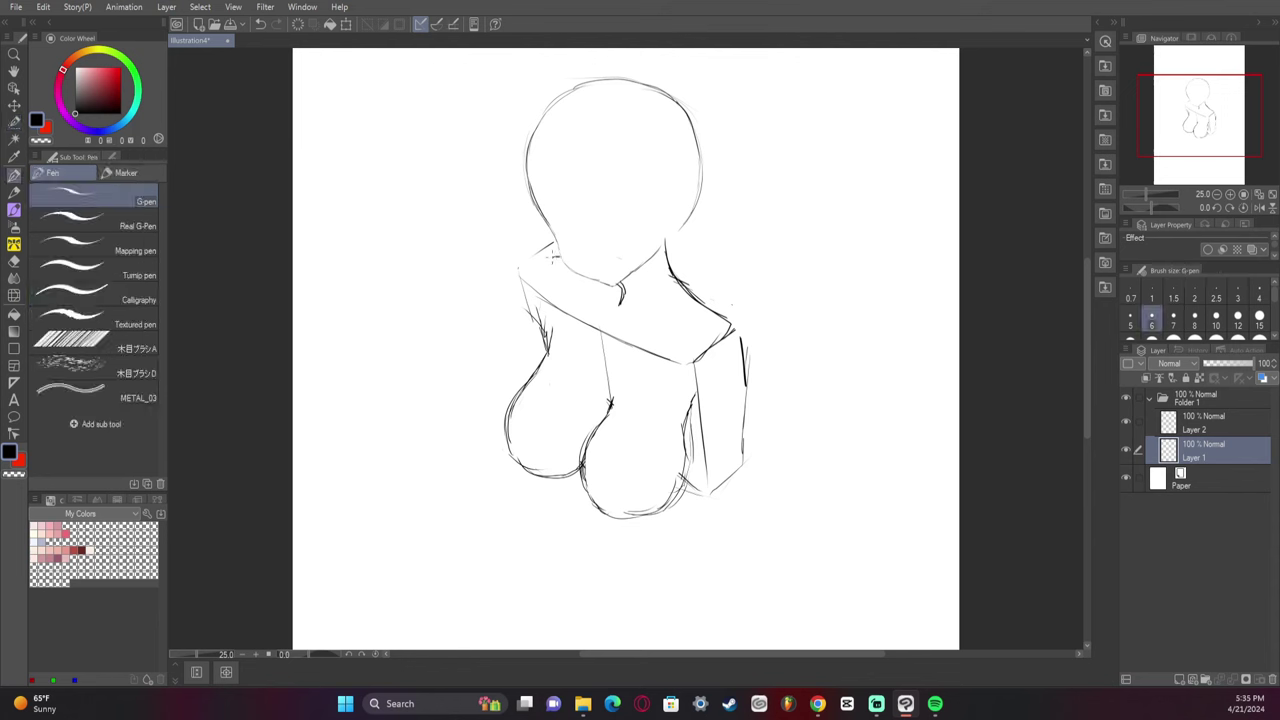
mouse_move(553, 257)
left_mouse_down()
mouse_move(537, 306)
mouse_move(563, 254)
left_mouse_up()
key("ctrl+z")
mouse_move(567, 482)
left_mouse_down()
mouse_move(631, 534)
mouse_move(603, 535)
left_mouse_up()
key("ctrl+z")
key("ctrl+z")
key("ctrl+z")
key("ctrl+z")
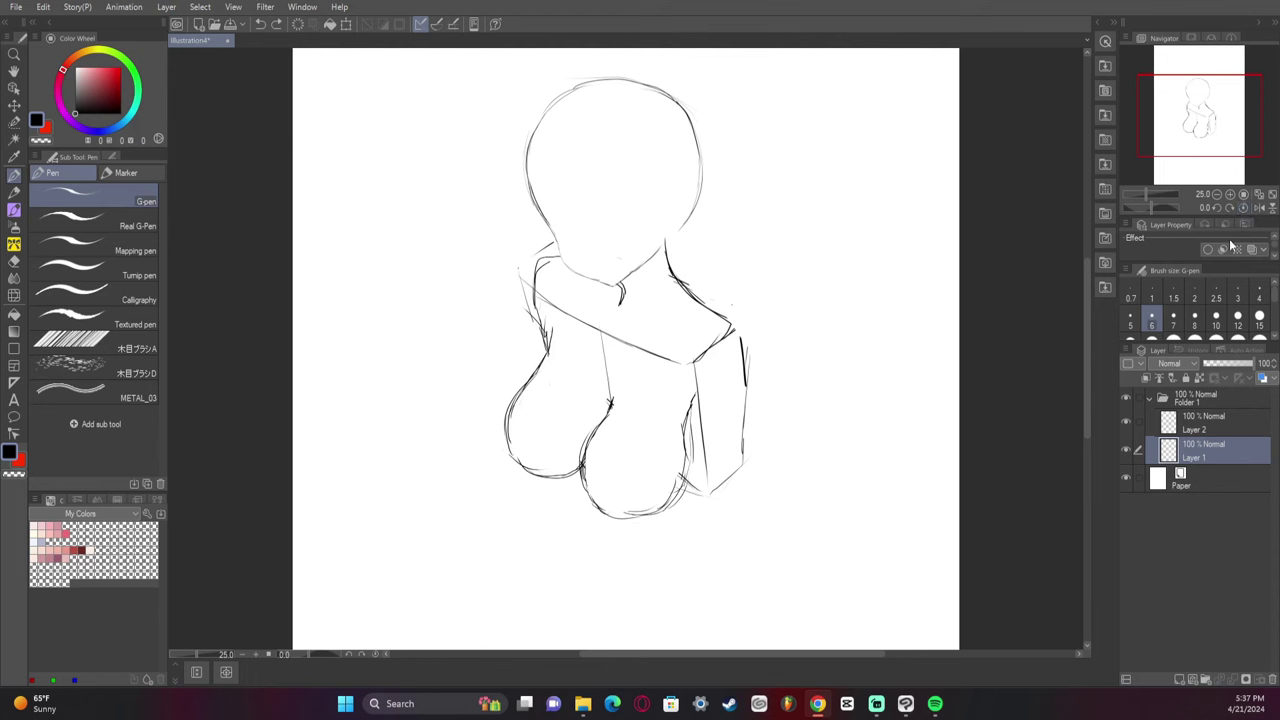
- Try to clear the sketch by deleting Layer 1 and Layer 2 from Folder 1
left_click(1216, 430)
left_click(1205, 448, "ctrl")
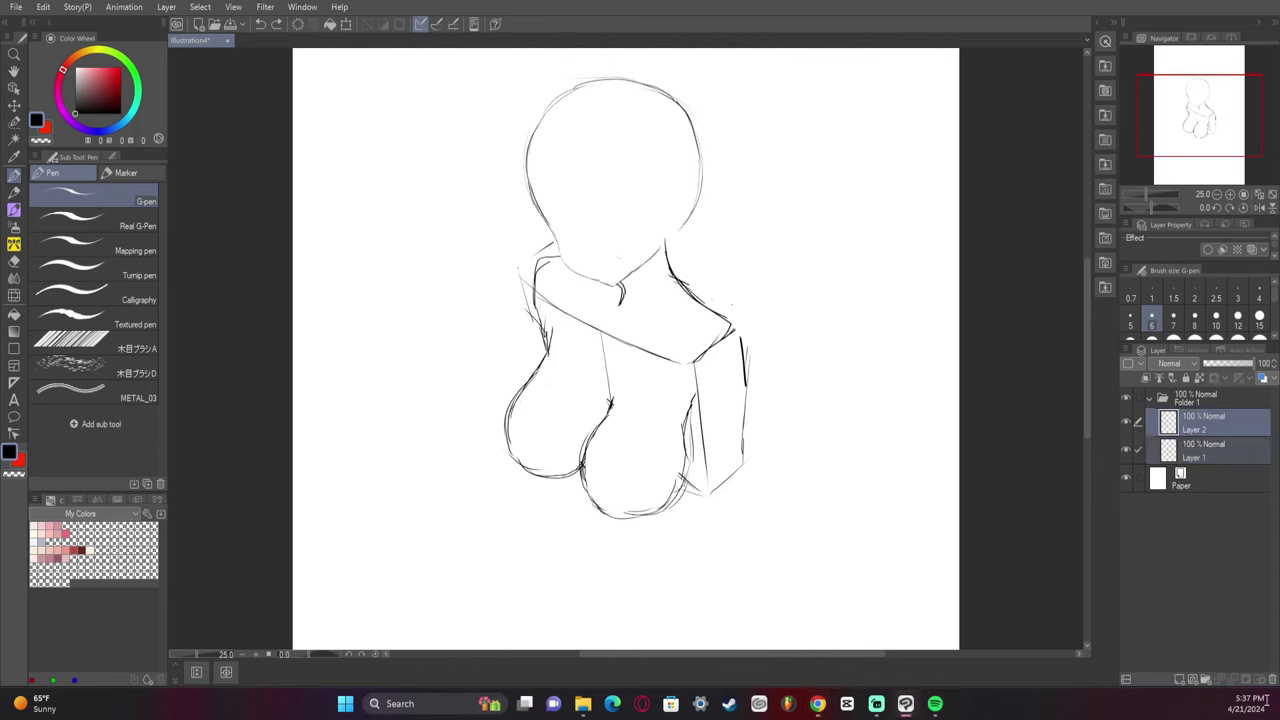
left_click(1260, 679)
left_click(655, 248)
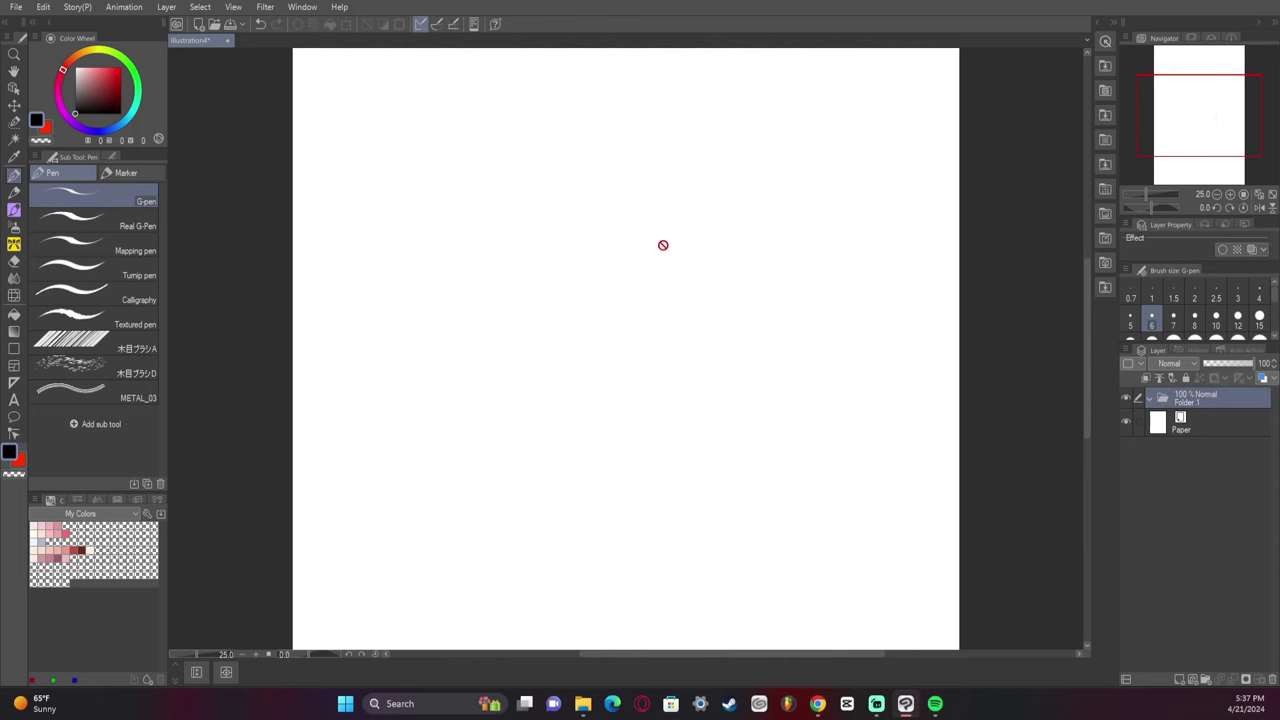
left_click(1179, 679)
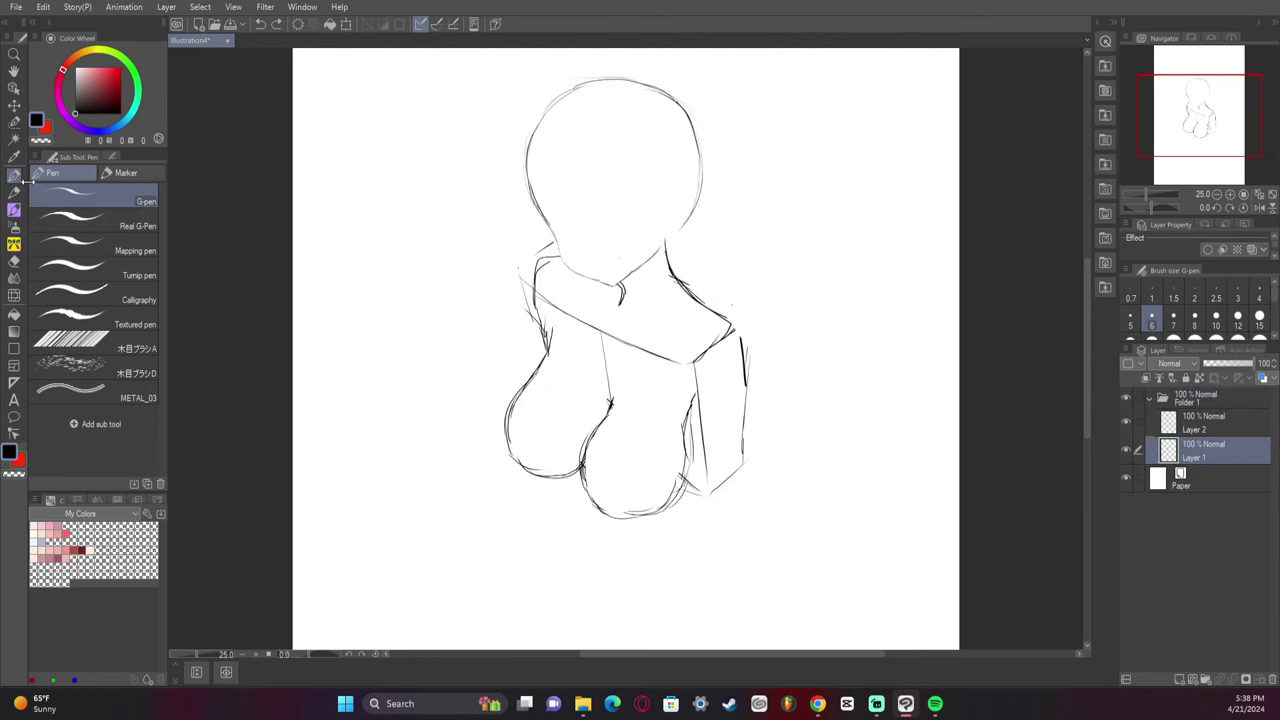
- Erase the entire torso sketch on Layer 2 with a greatly enlarged Hard eraser
left_click(1205, 428)
key("e")
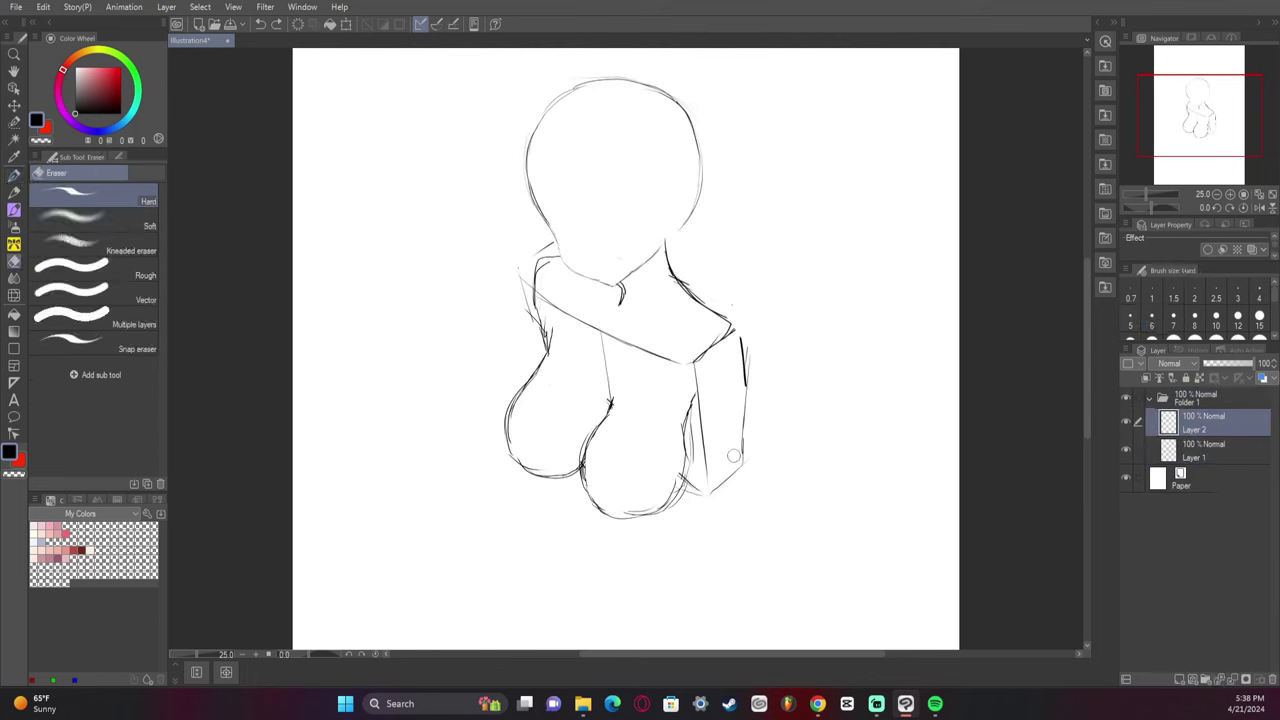
mouse_move(690, 398)
left_mouse_down()
mouse_move(652, 518)
mouse_move(687, 480)
left_mouse_up()
key("bracketright")
key("bracketright")
key("bracketright")
key("bracketright")
key("bracketright")
key("bracketright")
key("bracketright")
key("bracketright")
key("bracketright")
key("bracketright")
key("bracketright")
key("bracketright")
key("bracketright")
key("bracketright")
key("bracketright")
key("bracketright")
mouse_move(755, 389)
left_mouse_down()
mouse_move(714, 392)
mouse_move(625, 358)
mouse_move(521, 411)
left_mouse_up()
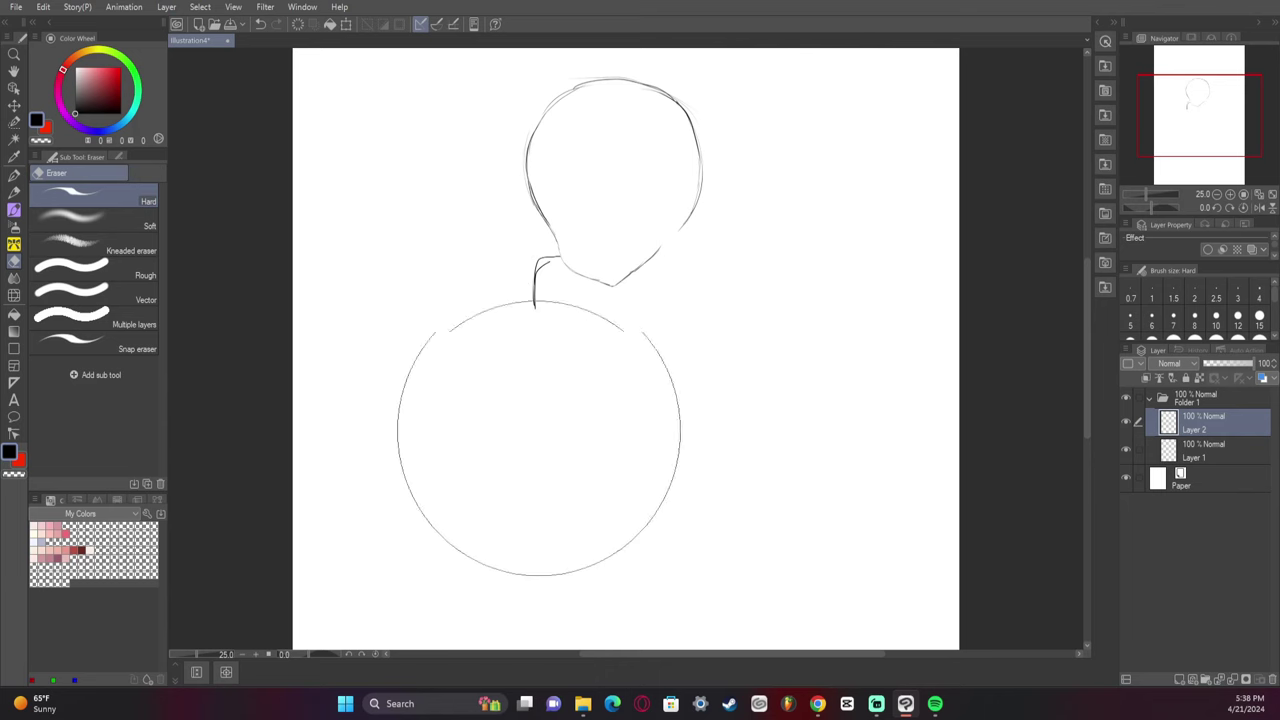
- Erase the shoulder curve on Layer 1 and clean up the stray mark at the jaw with a smaller Hard eraser
left_click(1205, 456)
left_click(489, 397)
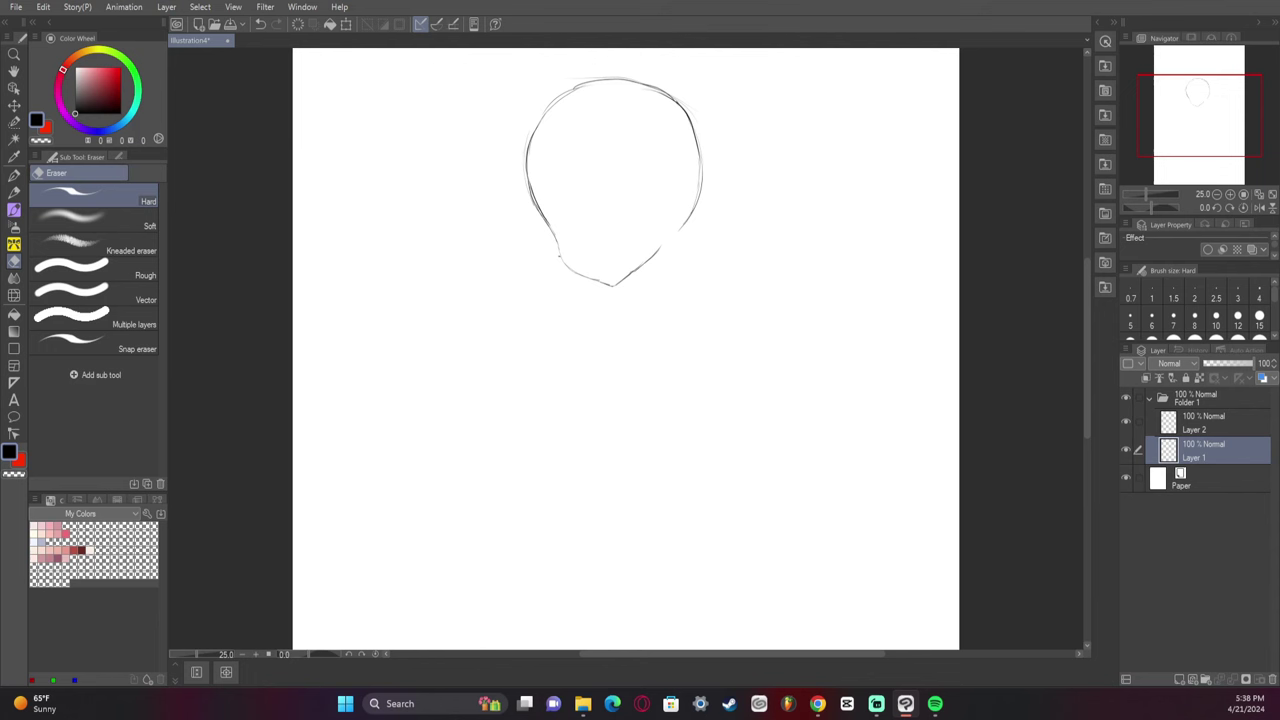
left_click(1200, 428)
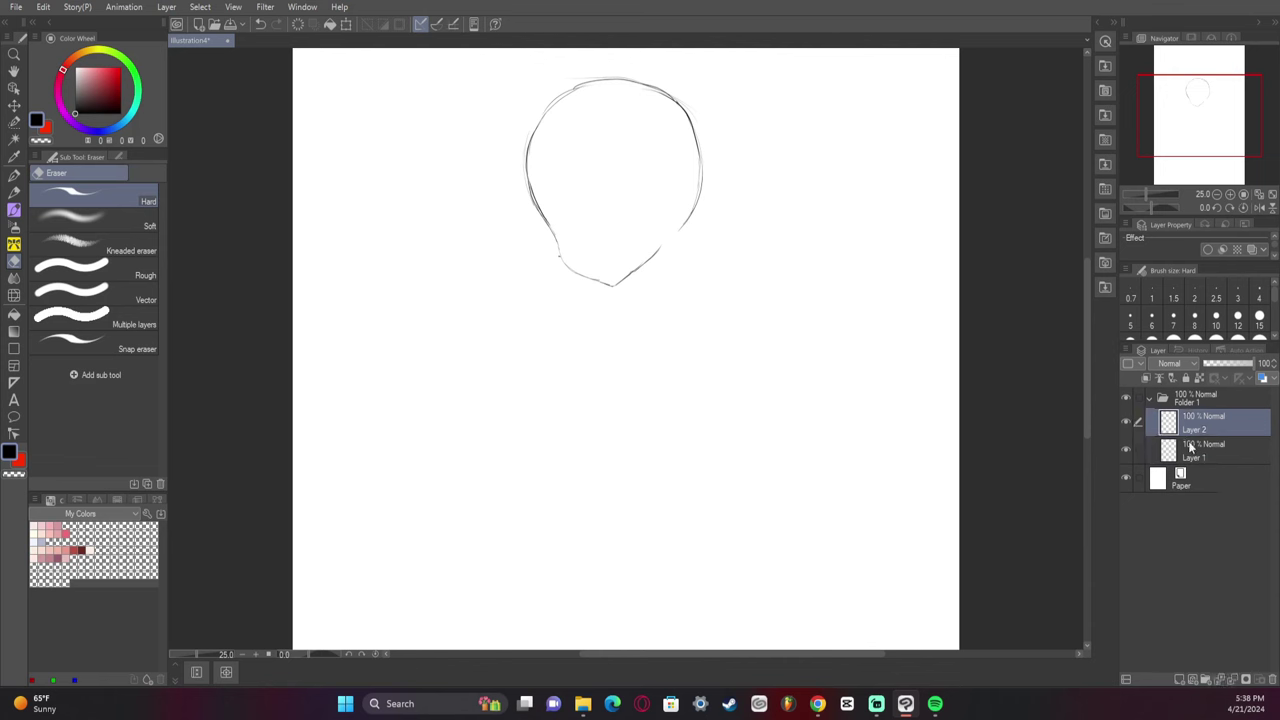
left_click(1185, 448)
key("[")
key("[")
key("[")
key("[")
key("[")
key("[")
key("[")
key("[")
key("[")
key("[")
key("[")
key("[")
key("[")
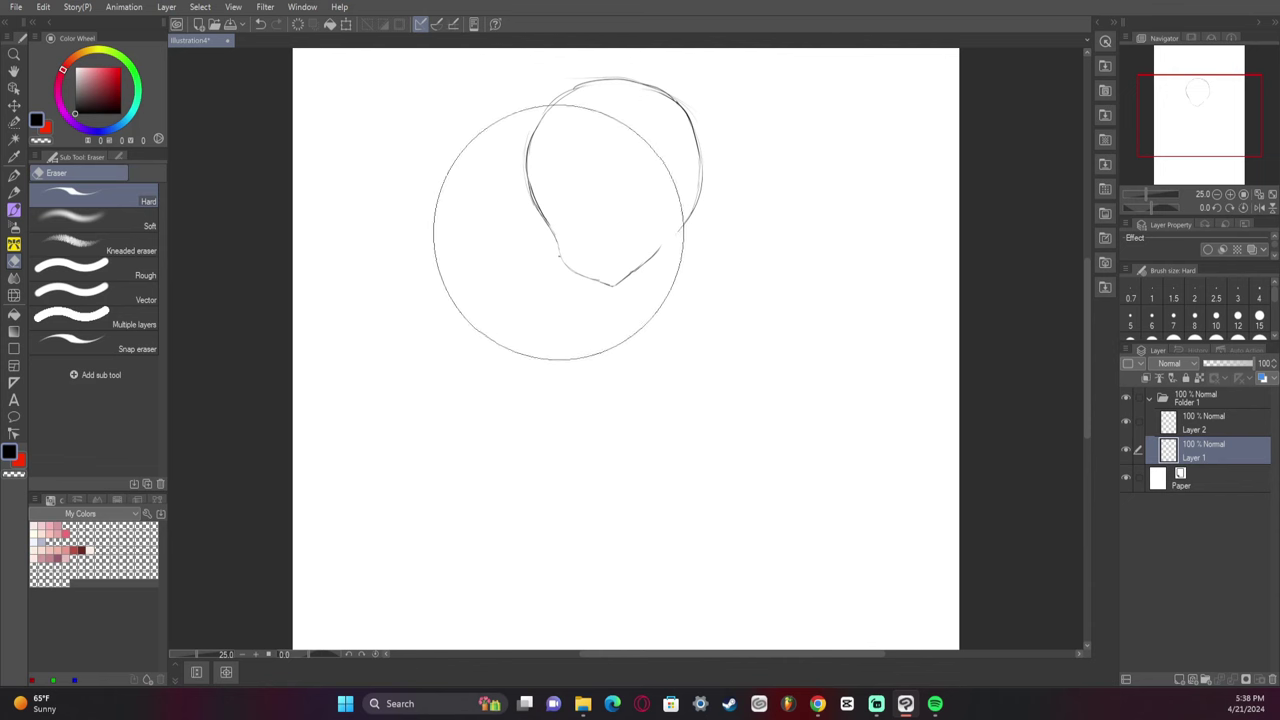
left_click_drag(556, 254, 551, 251)
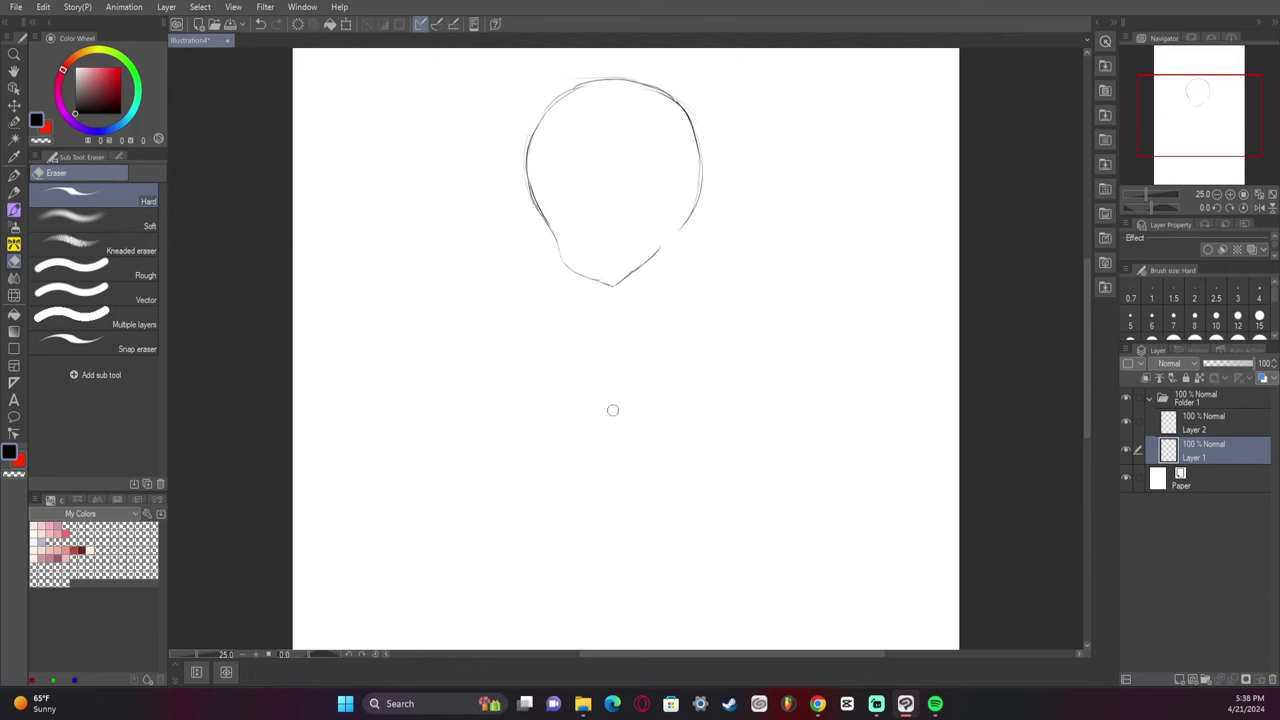
- Reshape the chin tip of the head slightly with Liquify on Layer 1
key("j")
left_click_drag(619, 314, 621, 318)
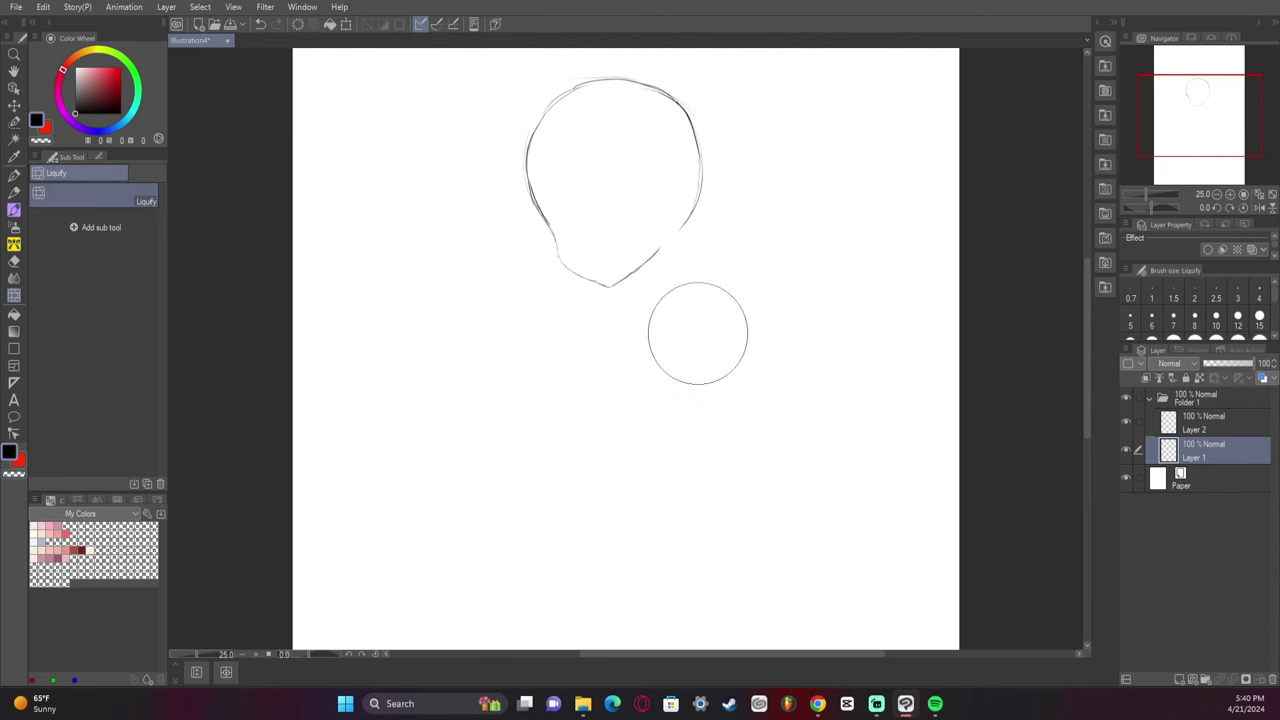
- Try to sketch a slanted shoulder line below the head on Layer 2 with the G-pen
key("p")
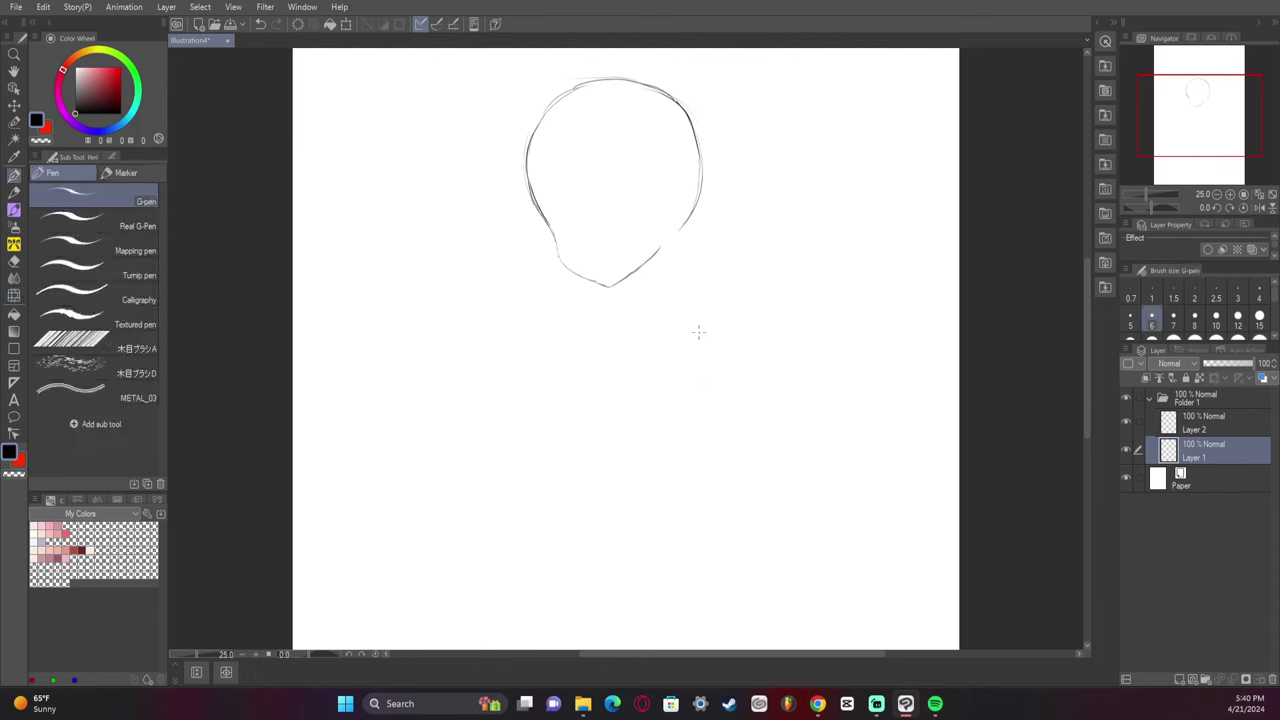
left_click(1194, 417)
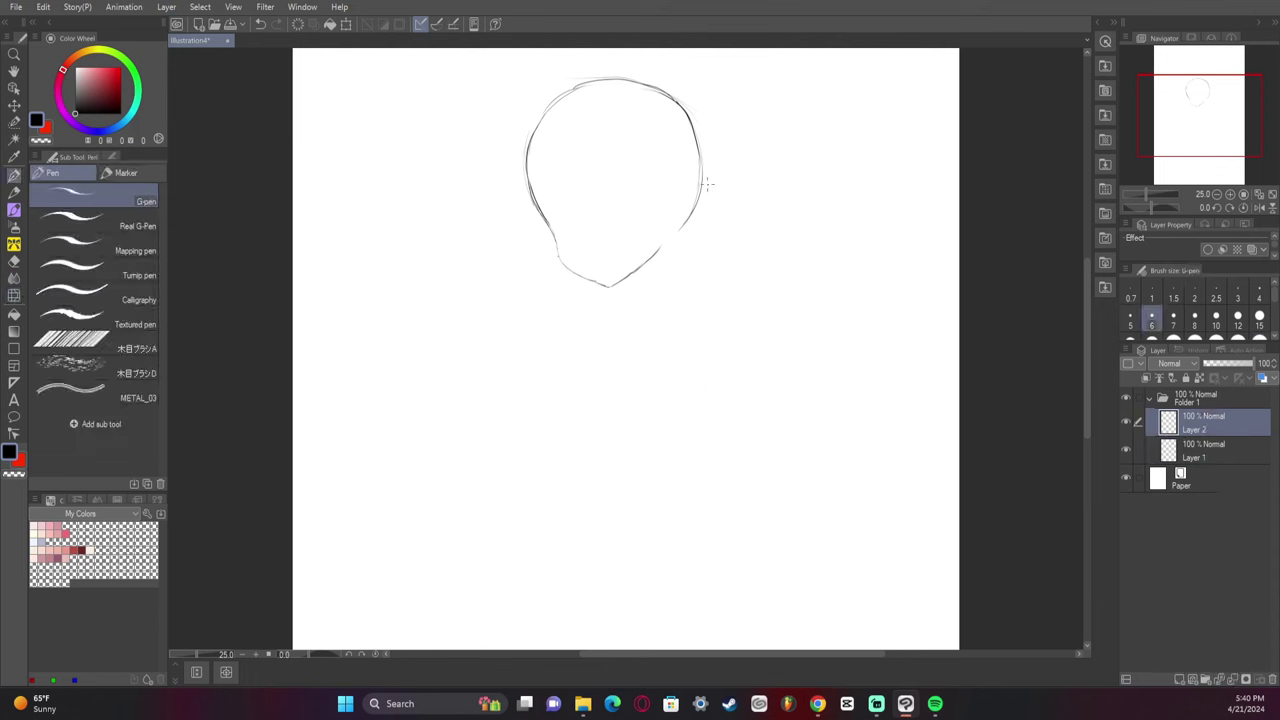
left_click_drag(509, 225, 786, 267)
key("ctrl+z")
key("ctrl+z")
left_click_drag(510, 227, 655, 276)
key("ctrl+z")
left_click_drag(519, 222, 672, 256)
key("ctrl+z")
left_click_drag(516, 211, 712, 261)
left_click_drag(717, 273, 692, 310)
key("ctrl+z")
key("ctrl+z")
key("ctrl+z")
- Try to sketch a tilted four-sided shoulder block under the chin on Layer 2
mouse_move(522, 253)
left_mouse_down()
mouse_move(762, 310)
mouse_move(674, 284)
mouse_move(750, 301)
mouse_move(707, 345)
mouse_move(483, 289)
left_mouse_up()
mouse_move(483, 289)
left_mouse_down()
mouse_move(531, 257)
mouse_move(482, 290)
mouse_move(655, 326)
left_mouse_up()
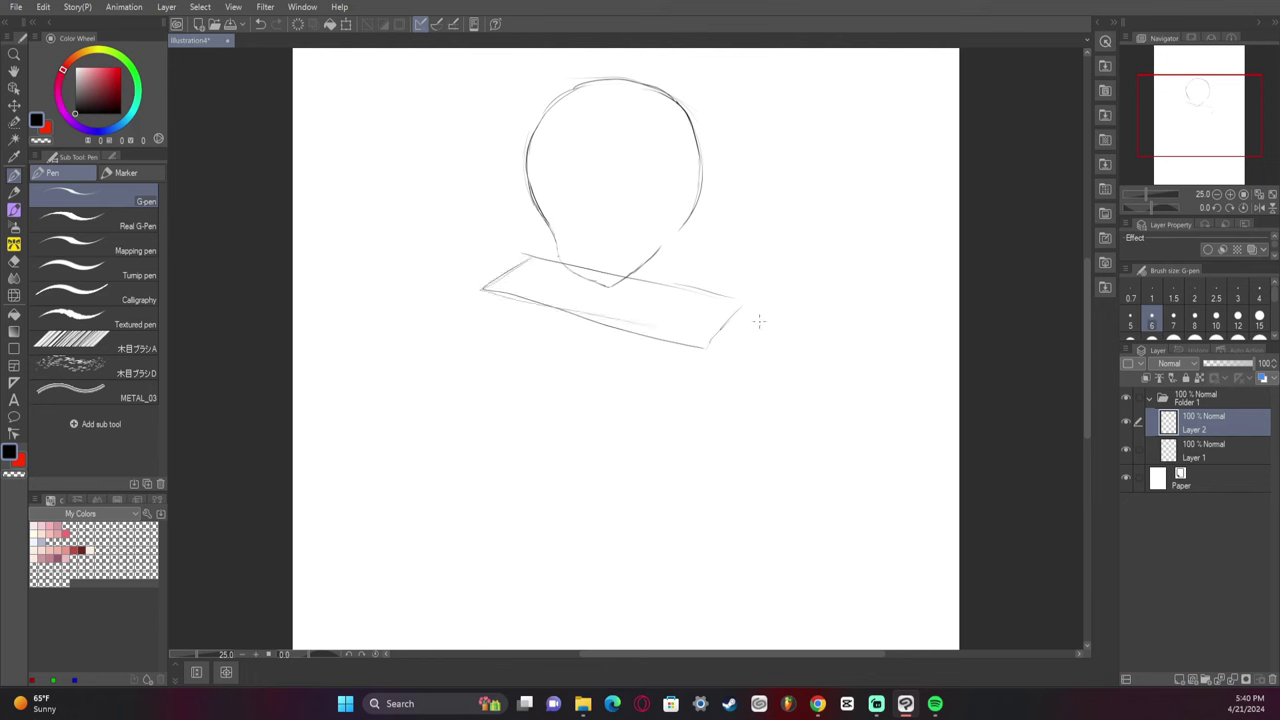
key("ctrl+z")
key("ctrl+z")
key("ctrl+z")
key("ctrl+z")
key("ctrl+z")
key("ctrl+z")
key("ctrl+z")
key("ctrl+z")
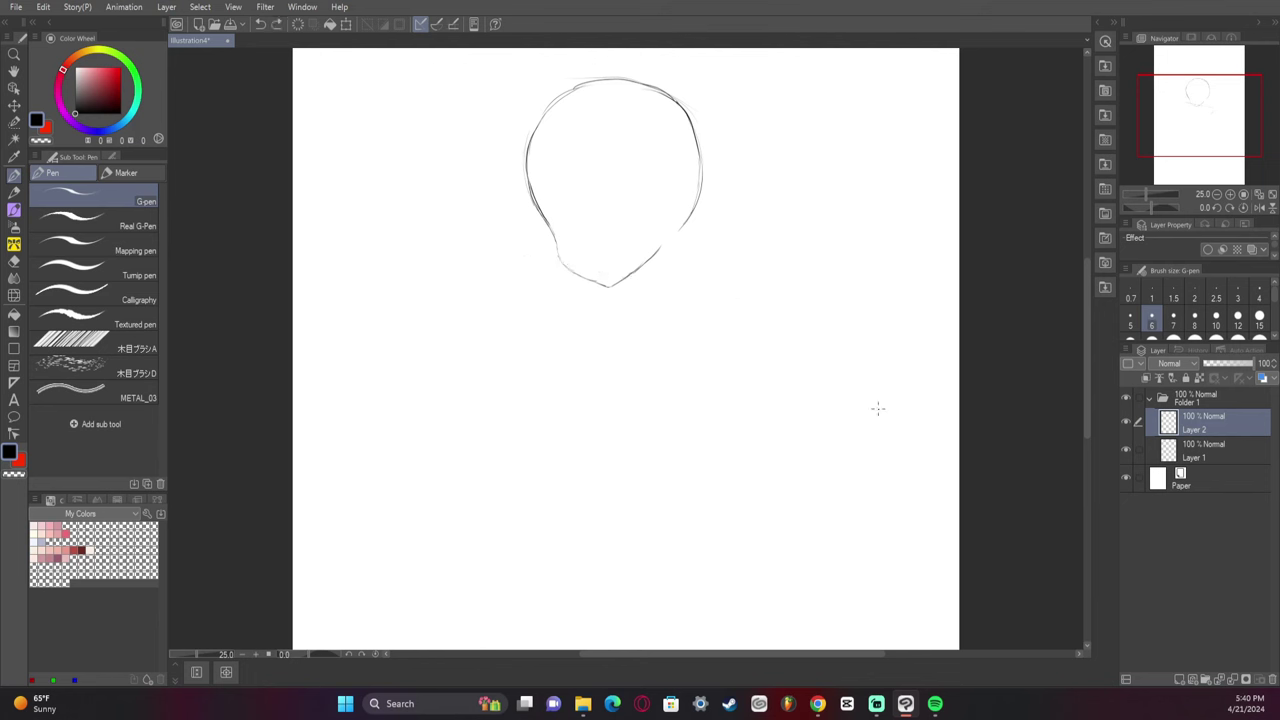
- Hide Layer 1 and sketch the slanted shoulder edge and long curved side line of a new torso block on Layer 2
left_click(1129, 451)
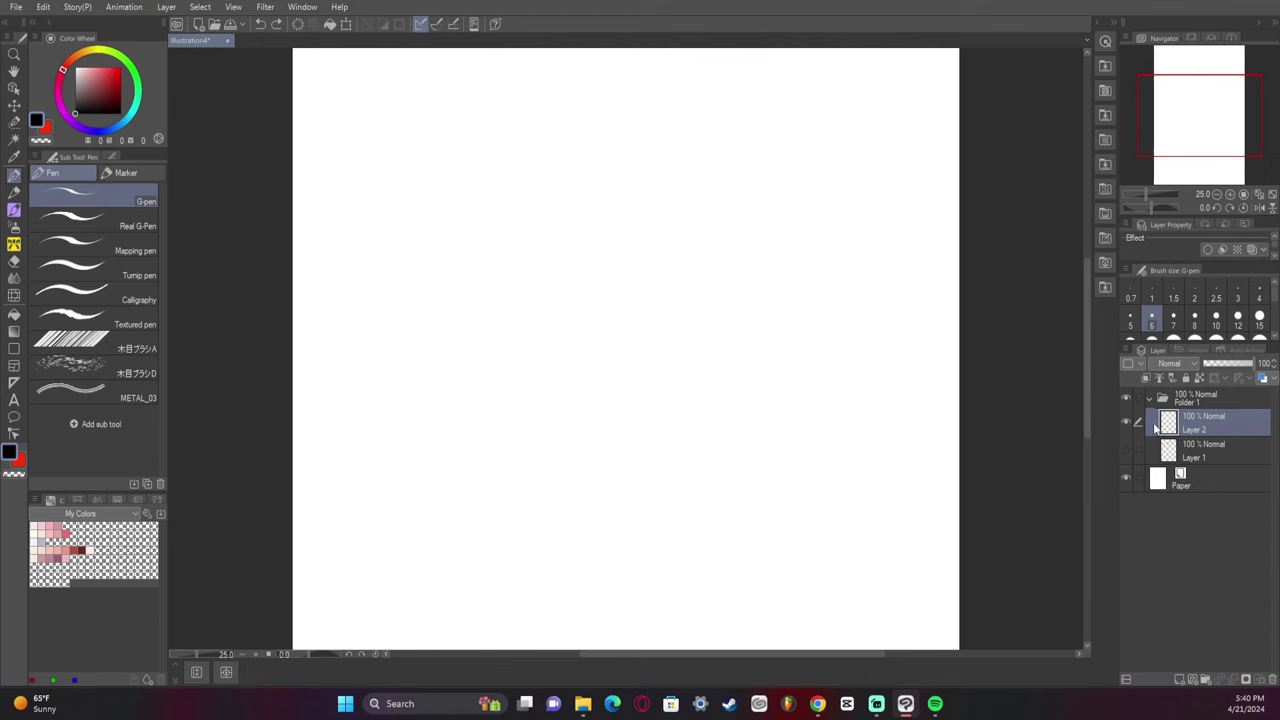
left_click(817, 703)
left_click(532, 254)
mouse_move(525, 264)
left_mouse_down()
mouse_move(562, 181)
mouse_move(600, 208)
mouse_move(651, 289)
mouse_move(619, 231)
mouse_move(671, 338)
left_mouse_up()
left_click_drag(652, 290, 672, 376)
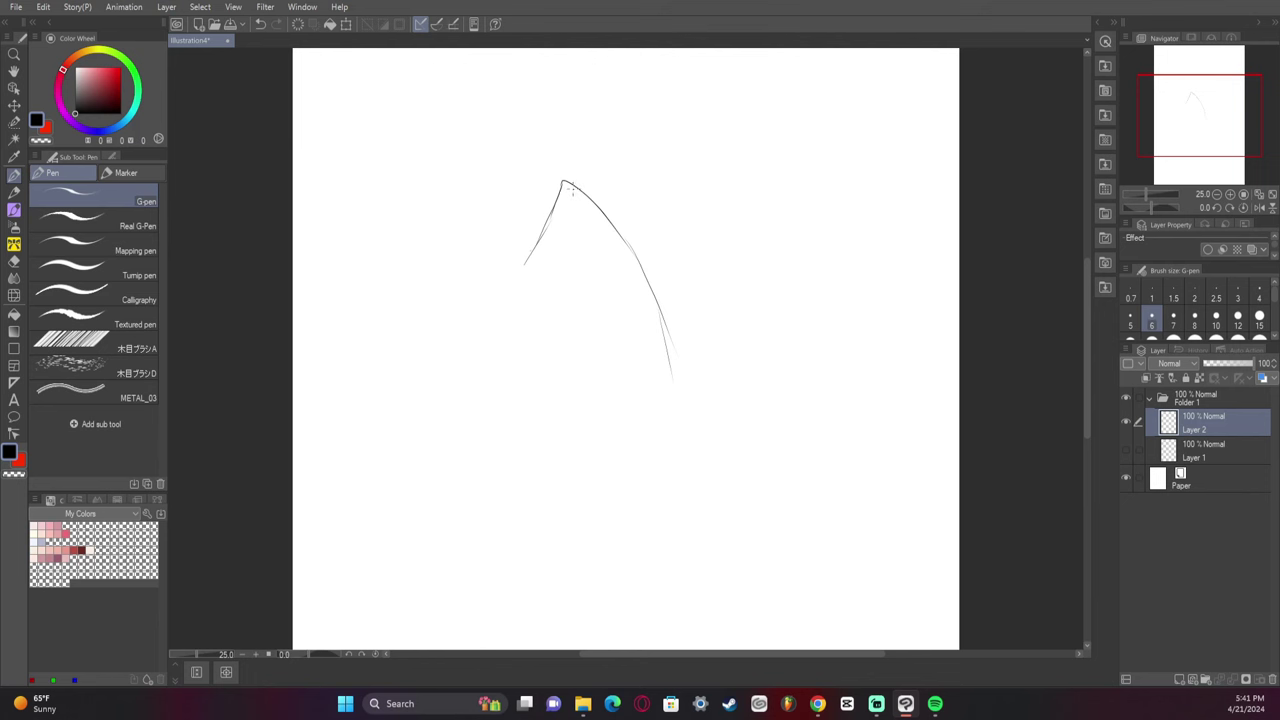
left_click_drag(560, 180, 643, 223)
key("ctrl+z")
- Sketch the outer back curve, the front edge and the waist line to close the leaning torso block
mouse_move(562, 182)
left_mouse_down()
mouse_move(626, 205)
mouse_move(701, 268)
mouse_move(662, 230)
mouse_move(716, 290)
mouse_move(712, 334)
left_mouse_up()
left_click_drag(714, 318, 714, 356)
key("ctrl+z")
key("ctrl+z")
left_click_drag(703, 265, 729, 372)
mouse_move(534, 252)
left_mouse_down()
mouse_move(609, 379)
mouse_move(600, 369)
mouse_move(636, 389)
mouse_move(685, 378)
mouse_move(700, 418)
left_mouse_up()
key("ctrl+z")
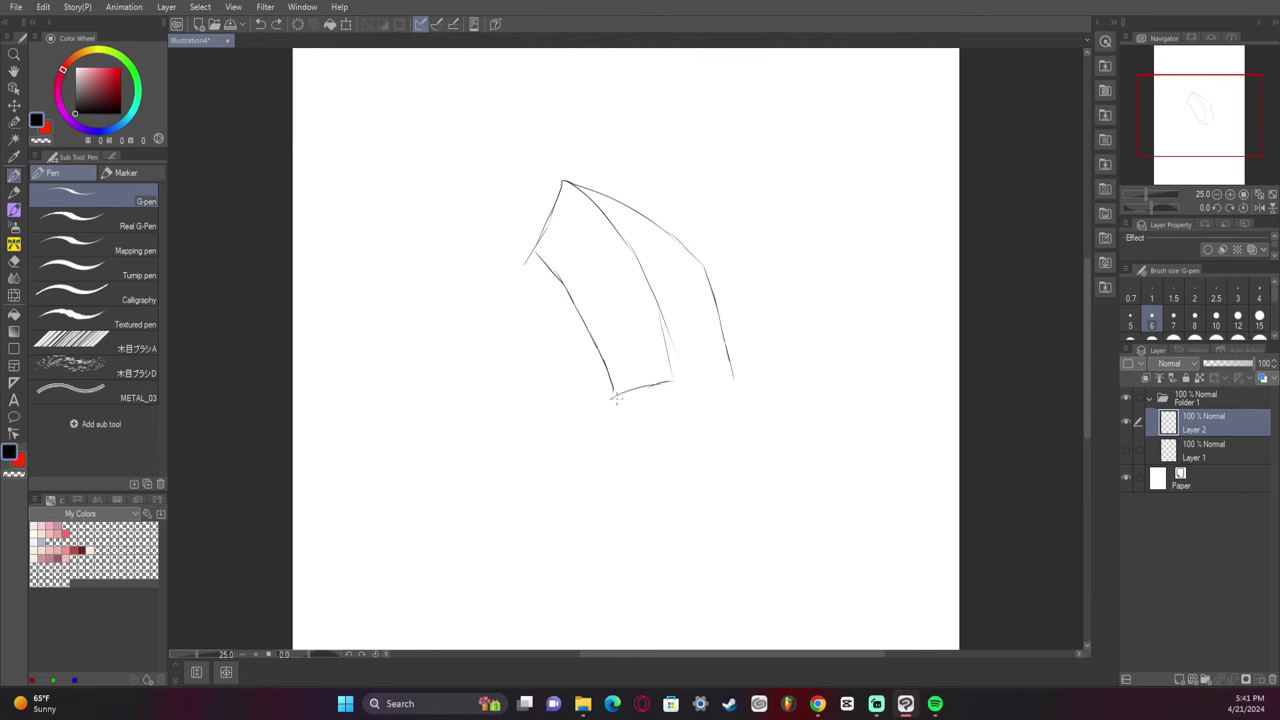
mouse_move(615, 398)
left_mouse_down()
mouse_move(710, 407)
mouse_move(710, 387)
mouse_move(741, 394)
mouse_move(704, 405)
left_mouse_up()
- Sketch a tilted pelvis block directly beneath the torso's waist line
left_click_drag(568, 436, 622, 404)
mouse_move(566, 436)
left_mouse_down()
mouse_move(678, 471)
mouse_move(676, 532)
mouse_move(666, 506)
mouse_move(656, 525)
mouse_move(787, 488)
left_mouse_up()
left_click_drag(787, 488, 755, 398)
mouse_move(752, 398)
left_mouse_down()
mouse_move(654, 406)
mouse_move(698, 404)
left_mouse_up()
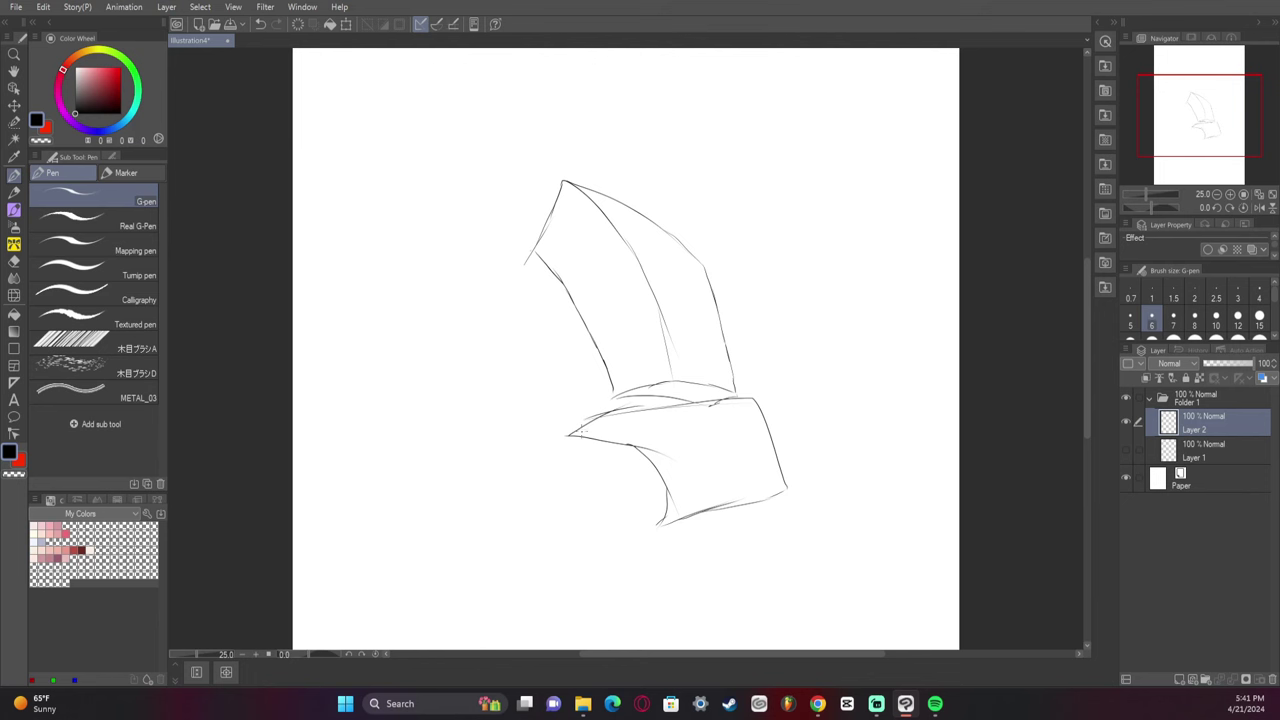
- Sketch the thigh's upper contour from the pelvis to a rounded knee and add the curved buttock contour
mouse_move(568, 436)
left_mouse_down()
mouse_move(467, 486)
mouse_move(435, 519)
mouse_move(440, 578)
left_mouse_up()
mouse_move(428, 522)
left_mouse_down()
mouse_move(430, 580)
mouse_move(444, 592)
left_mouse_up()
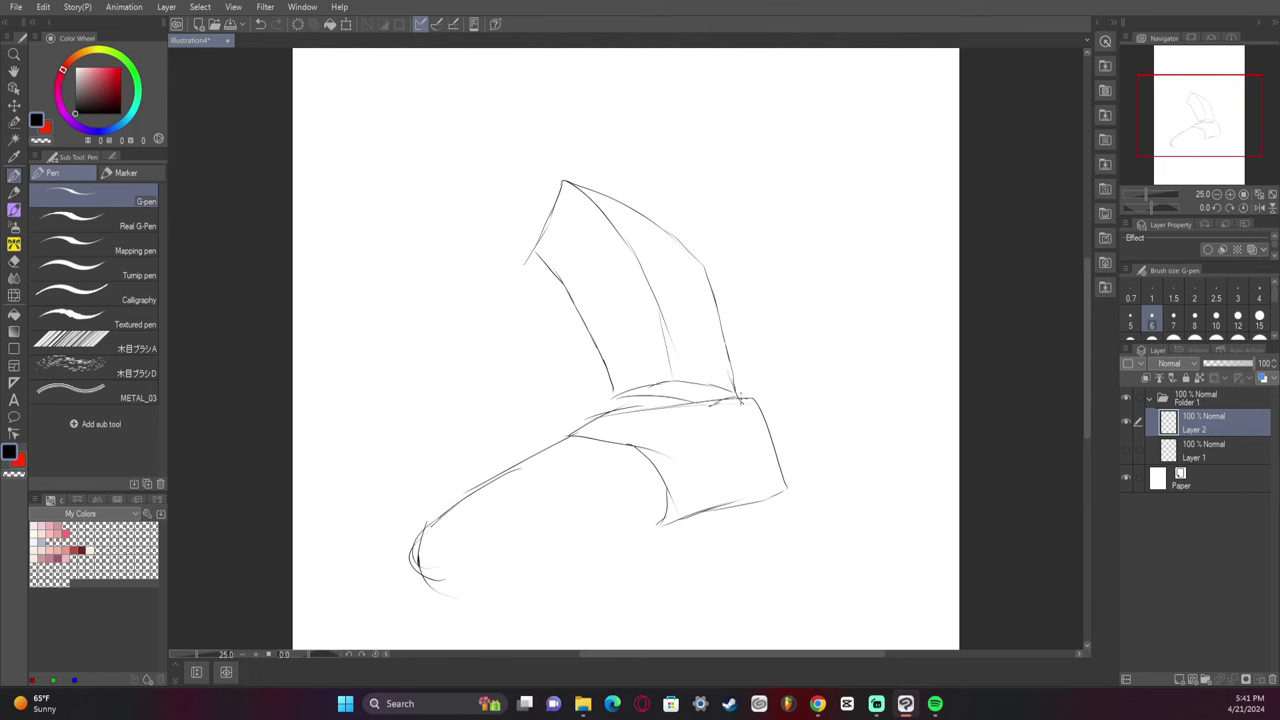
left_click_drag(745, 398, 786, 490)
mouse_move(764, 424)
left_mouse_down()
mouse_move(786, 495)
mouse_move(740, 486)
mouse_move(728, 516)
mouse_move(634, 546)
mouse_move(688, 544)
mouse_move(735, 500)
left_mouse_up()
mouse_move(742, 456)
left_mouse_down()
mouse_move(741, 472)
mouse_move(716, 411)
mouse_move(734, 438)
left_mouse_up()
- Sketch the underside of the thigh and the folded lower leg between the knee and the buttock
left_click_drag(688, 540, 456, 590)
mouse_move(437, 544)
left_mouse_down()
mouse_move(467, 533)
mouse_move(523, 539)
mouse_move(452, 532)
mouse_move(568, 530)
left_mouse_up()
key("ctrl+z")
key("ctrl+z")
mouse_move(426, 574)
left_mouse_down()
mouse_move(476, 521)
mouse_move(470, 510)
mouse_move(680, 540)
left_mouse_up()
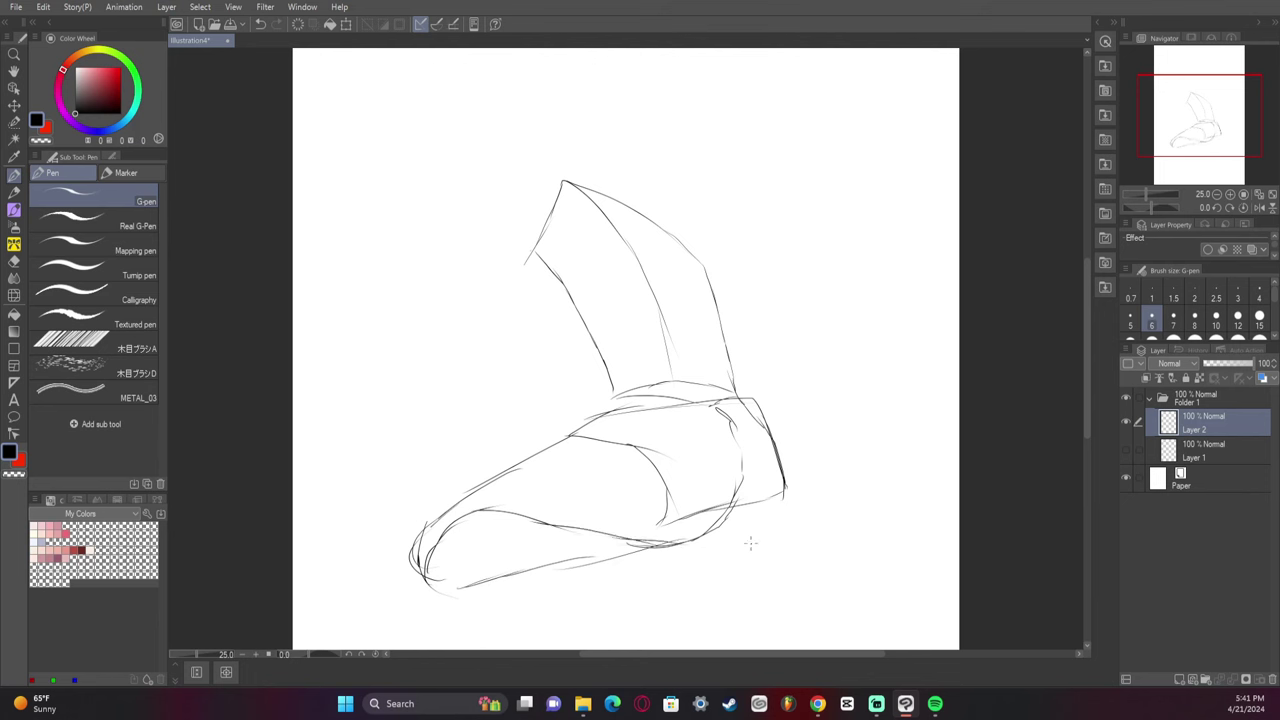
- Redraw the torso's front edge slightly and clean up the old line with the Hard eraser
mouse_move(616, 390)
left_mouse_down()
mouse_move(538, 236)
mouse_move(565, 178)
left_mouse_up()
key("e")
mouse_move(606, 394)
left_mouse_down()
mouse_move(578, 321)
mouse_move(522, 252)
left_mouse_up()
- Show Layer 1 and transform its head: scale it down, tilt it clockwise and place it above the torso's shoulder
left_click(1127, 450)
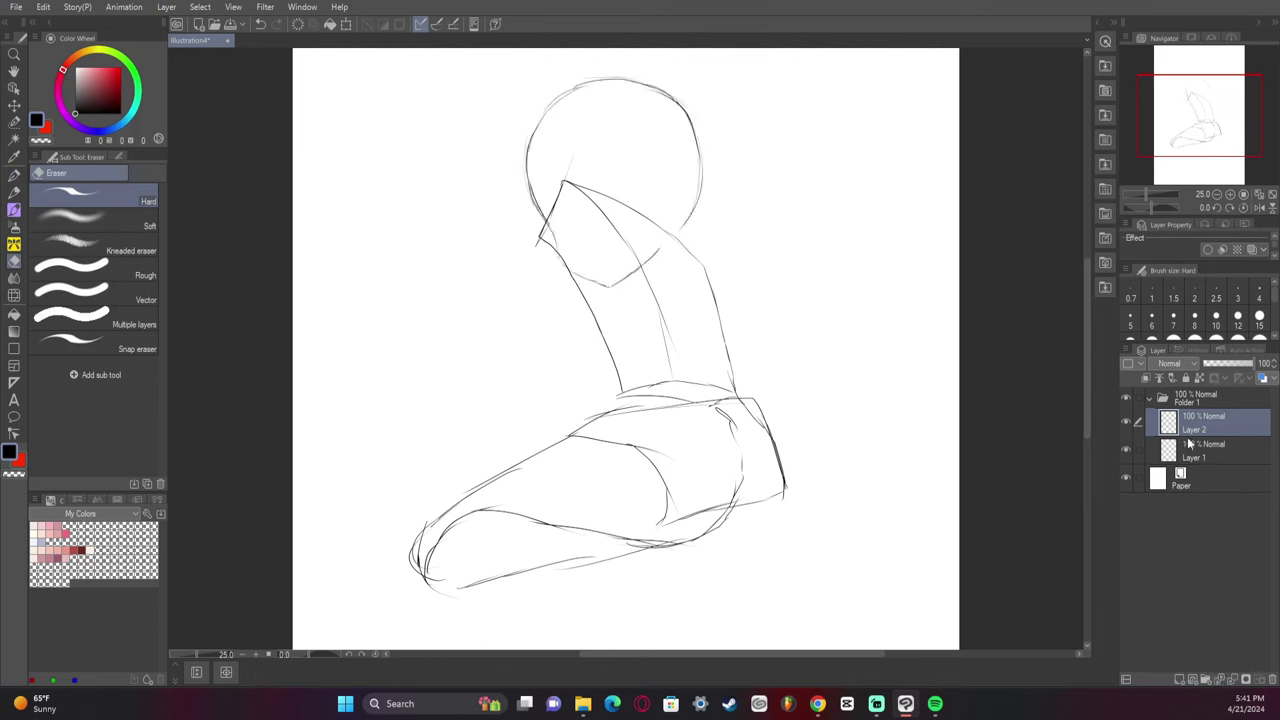
key("ctrl+t")
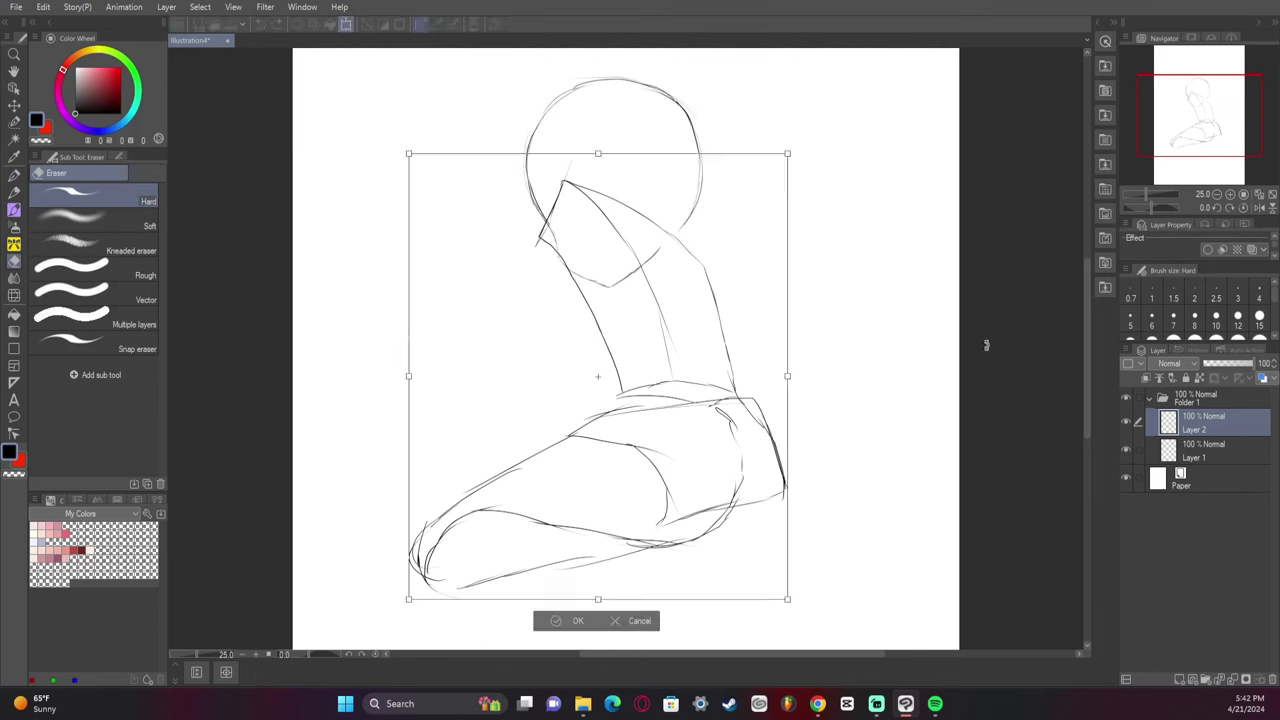
key("Escape")
left_click(1168, 448)
key("ctrl+t")
left_click_drag(1201, 130, 1200, 86)
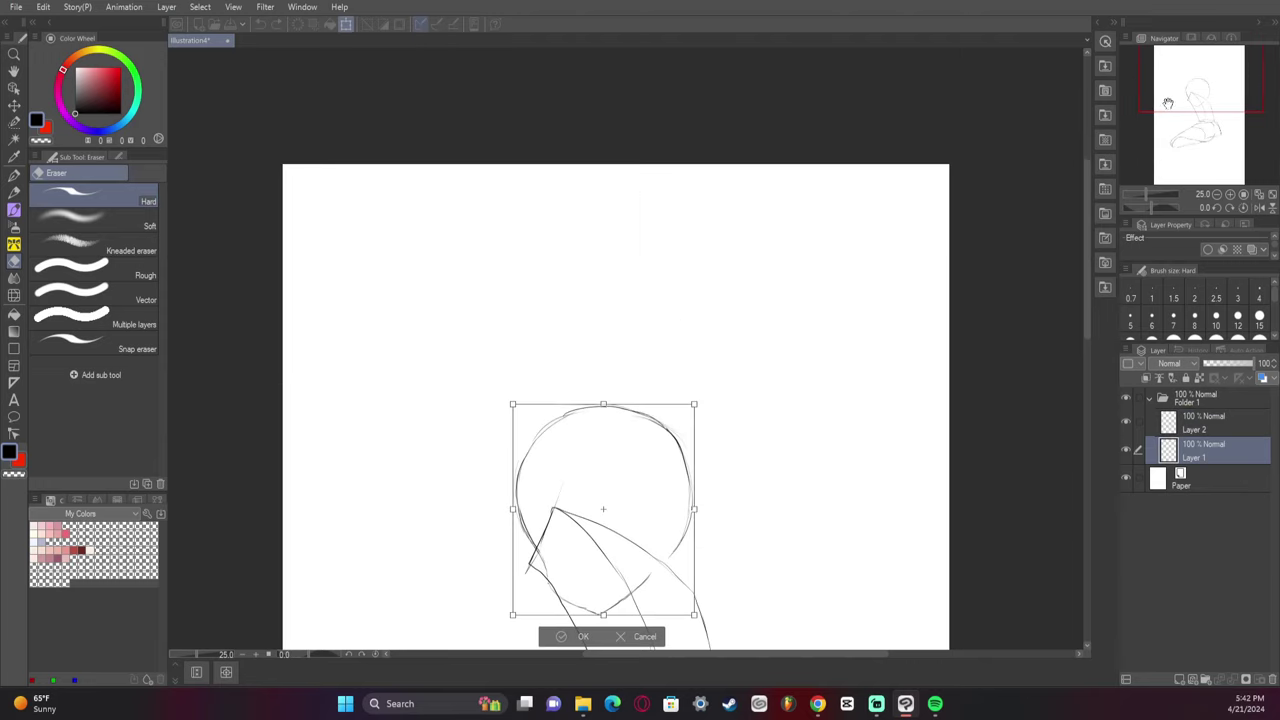
left_click_drag(609, 446, 546, 407)
left_click_drag(702, 438, 646, 413)
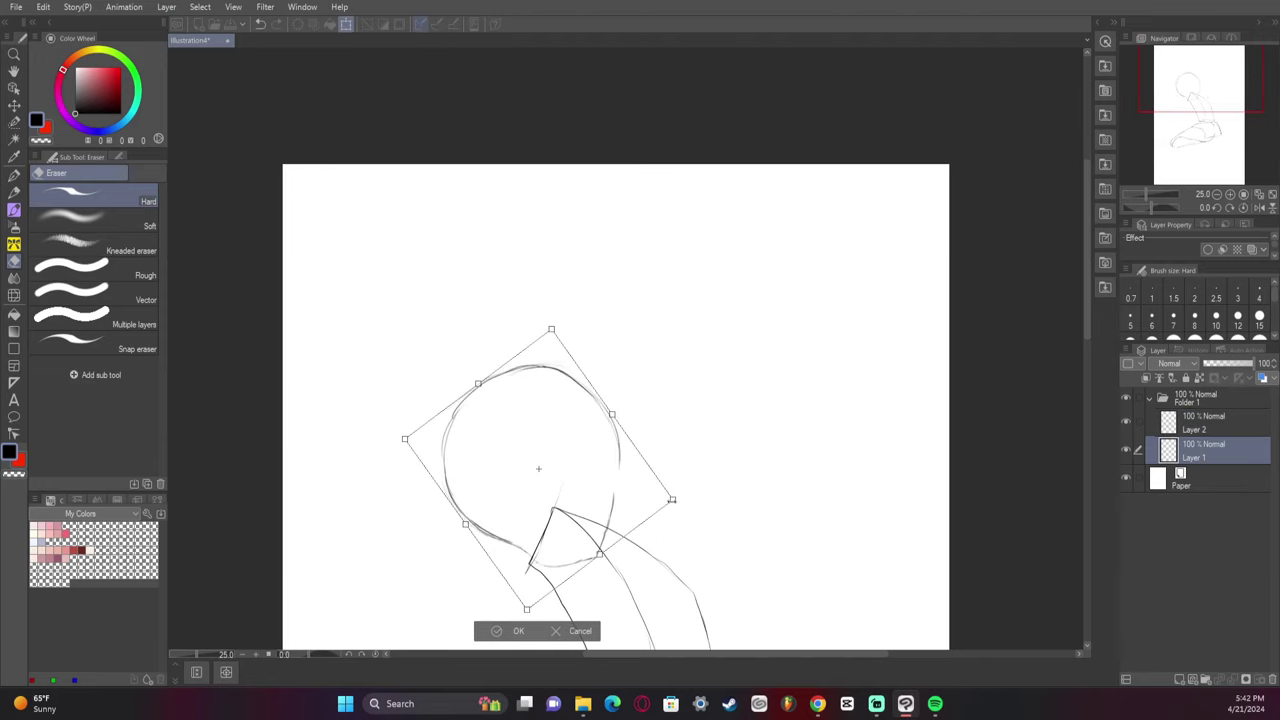
left_click_drag(672, 500, 618, 489)
left_click_drag(1222, 120, 1208, 143)
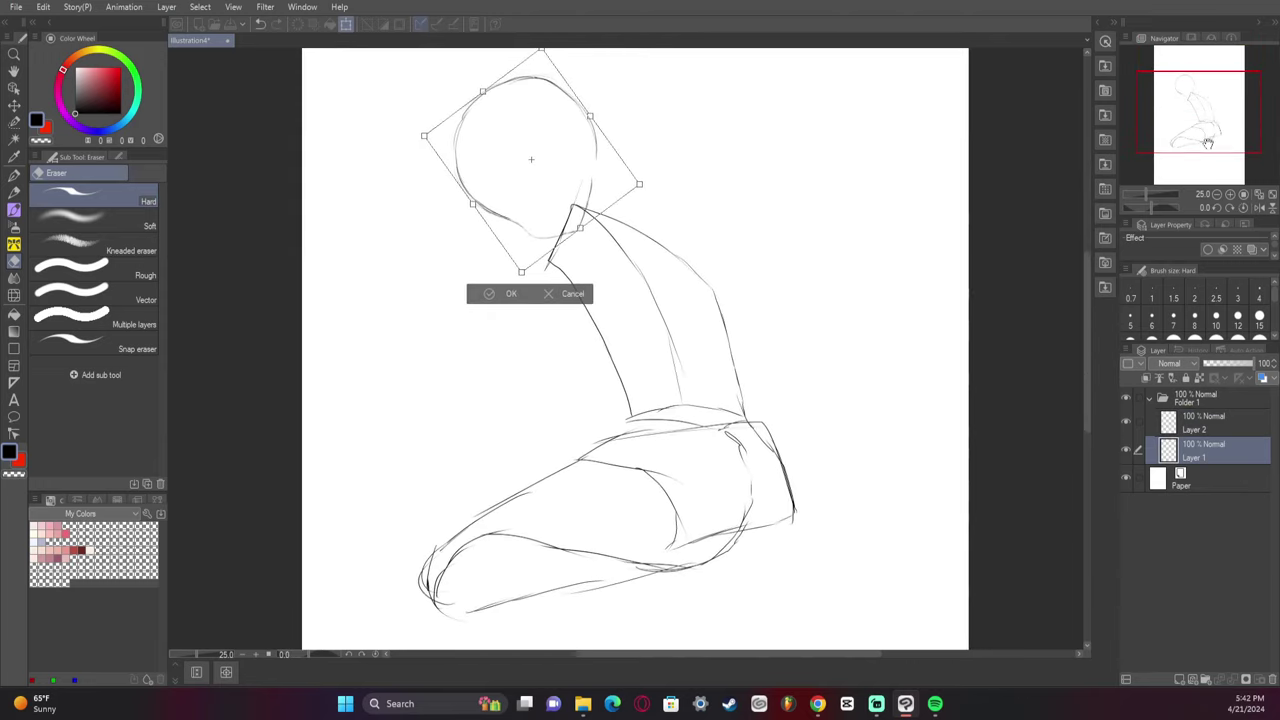
mouse_move(586, 179)
left_mouse_down()
mouse_move(585, 193)
mouse_move(589, 160)
mouse_move(634, 130)
mouse_move(617, 175)
mouse_move(586, 186)
mouse_move(596, 183)
left_mouse_up()
mouse_move(608, 125)
left_mouse_down()
mouse_move(651, 116)
mouse_move(591, 140)
mouse_move(619, 135)
left_mouse_up()
left_click(524, 277)
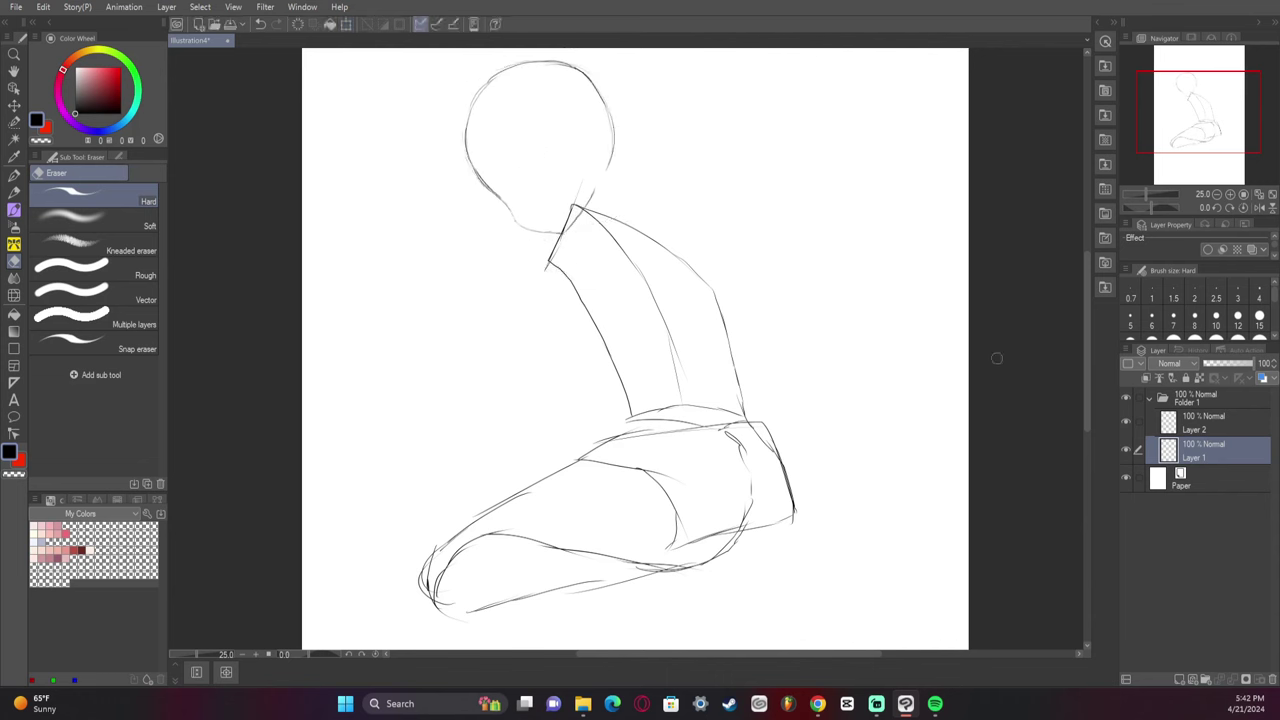
- Sketch the arm from the shoulder down to the thigh on Layer 1 and add a small heel curve beneath the buttock
key("p")
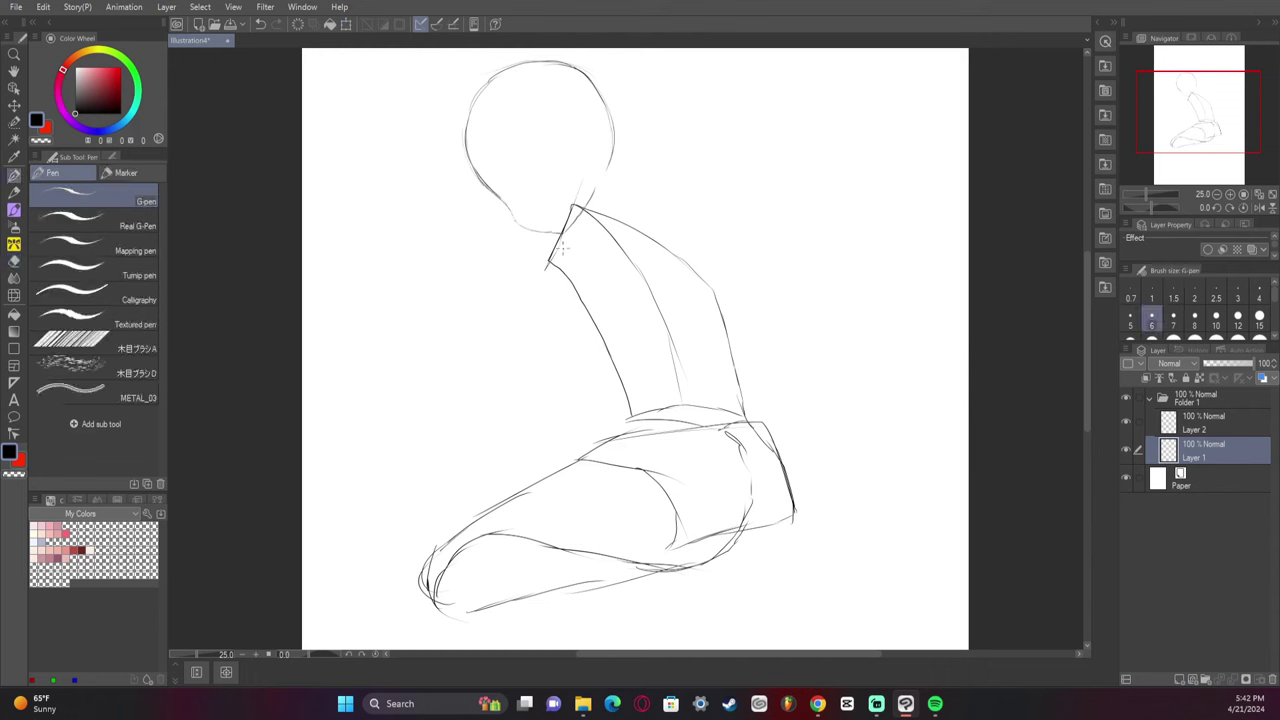
mouse_move(557, 230)
left_mouse_down()
mouse_move(543, 270)
mouse_move(548, 237)
mouse_move(550, 355)
mouse_move(544, 342)
mouse_move(520, 458)
mouse_move(530, 478)
mouse_move(516, 487)
mouse_move(568, 418)
left_mouse_up()
left_click_drag(566, 440, 576, 385)
key("ctrl+z")
left_click_drag(559, 468, 588, 298)
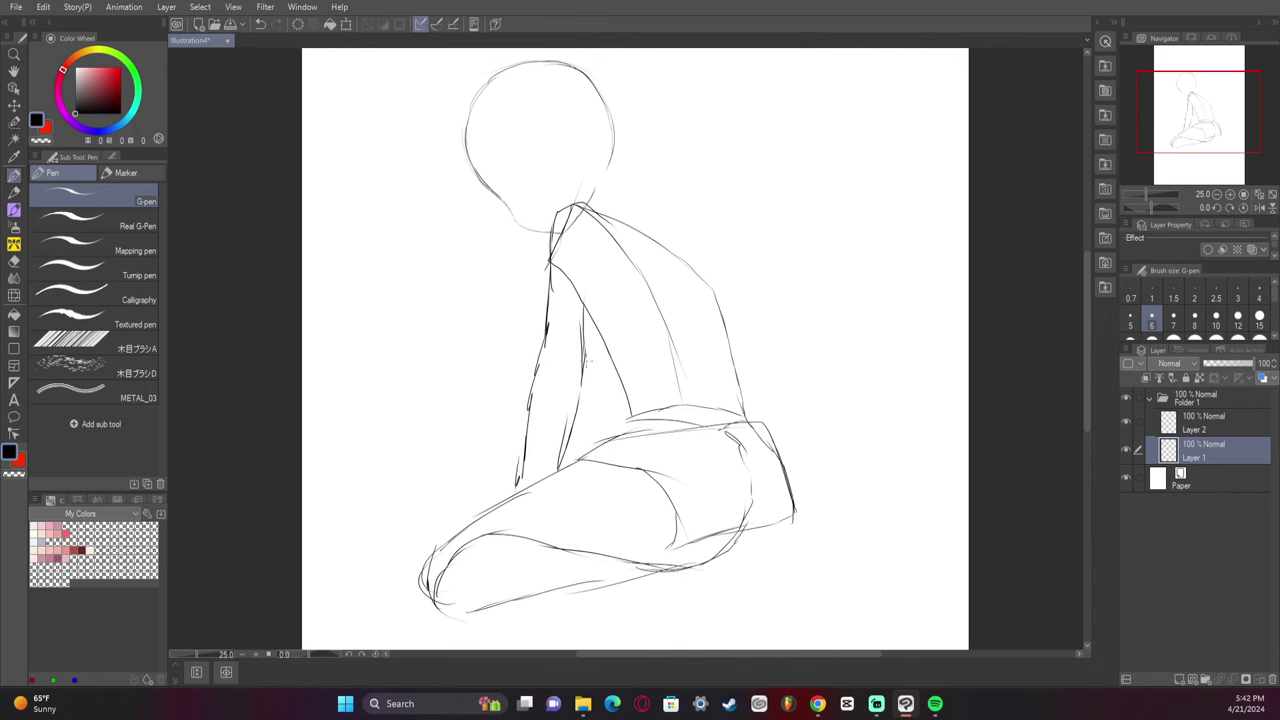
left_click_drag(586, 368, 604, 262)
mouse_move(549, 382)
left_mouse_down()
mouse_move(557, 354)
mouse_move(556, 372)
left_mouse_up()
mouse_move(668, 577)
left_mouse_down()
mouse_move(704, 542)
mouse_move(725, 560)
mouse_move(668, 575)
left_mouse_up()
- Rotate the whole figure in Folder 1 slightly clockwise
left_click(1208, 400)
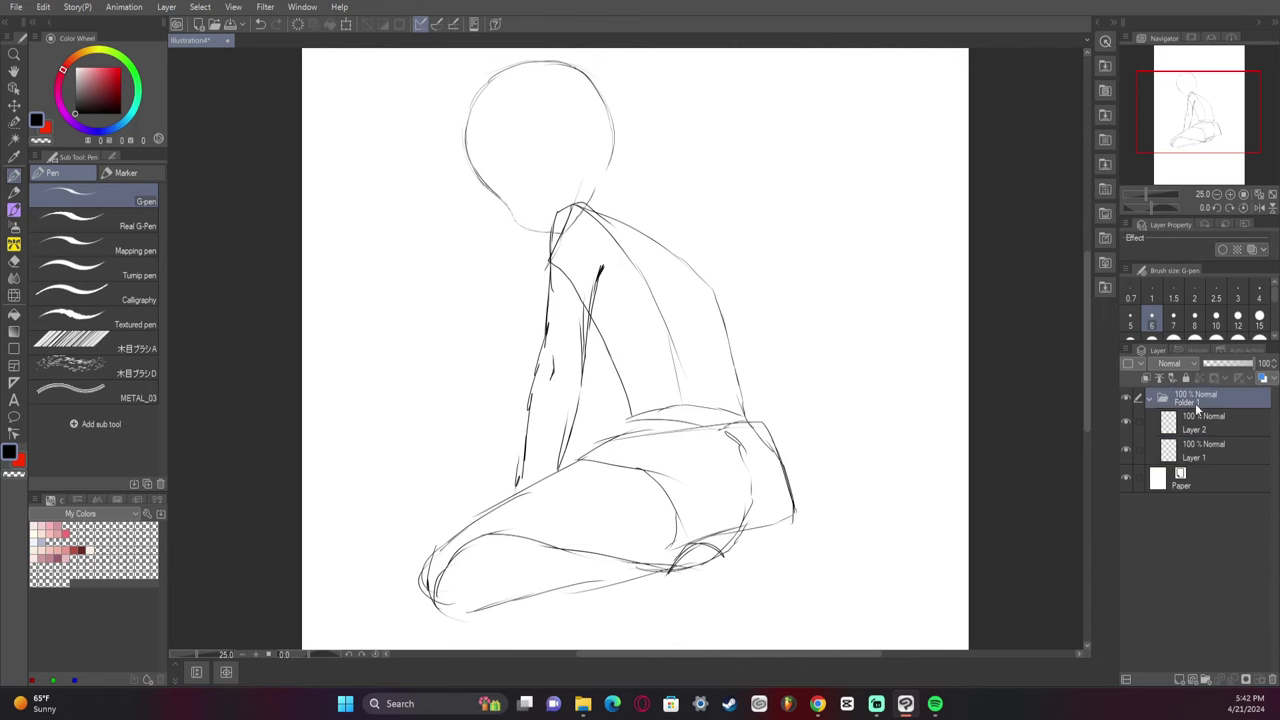
key("ctrl+t")
left_click_drag(895, 441, 905, 450)
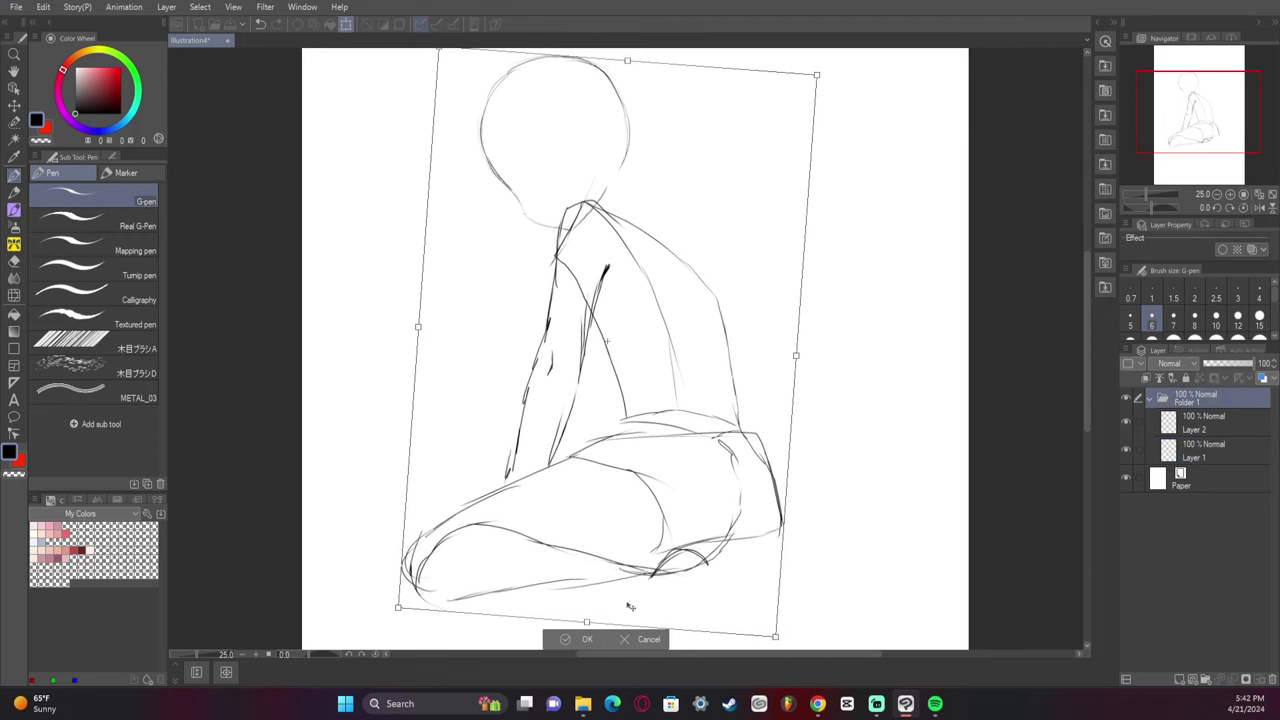
left_click(582, 641)
- Erase the torso construction lines on Layer 2 that cross the shoulder and upper arm
left_click(1220, 425)
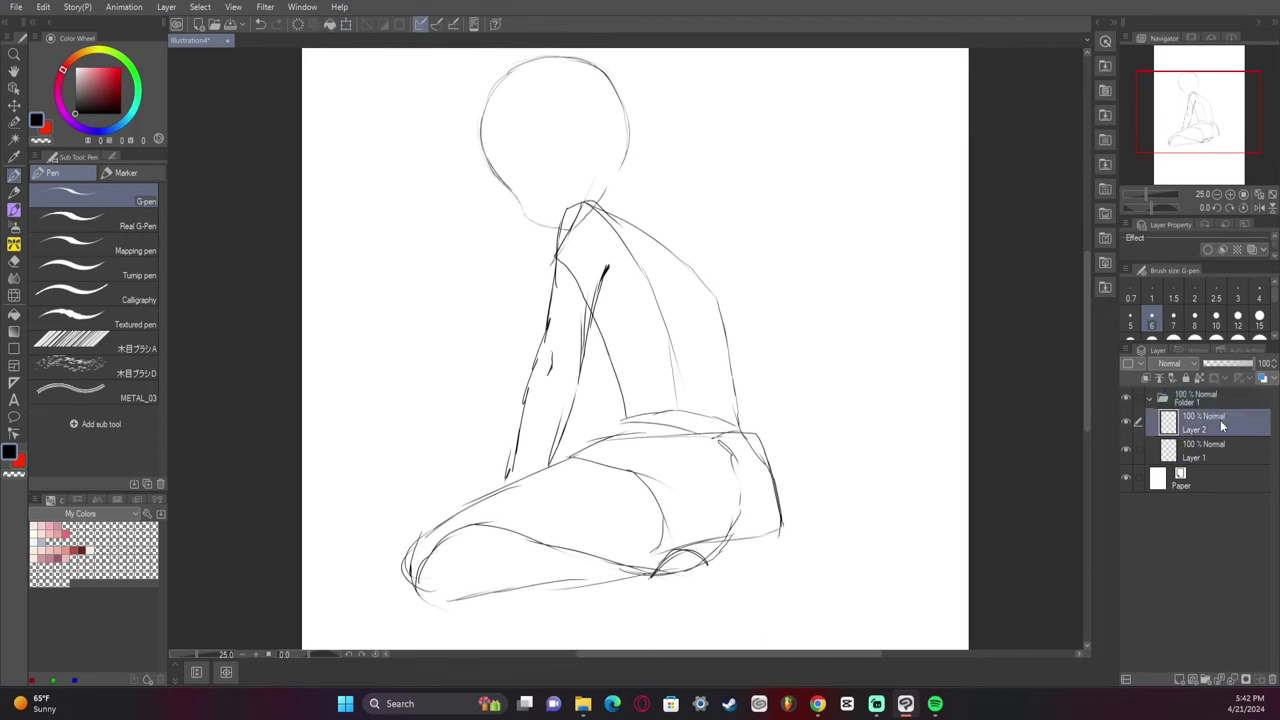
key("e")
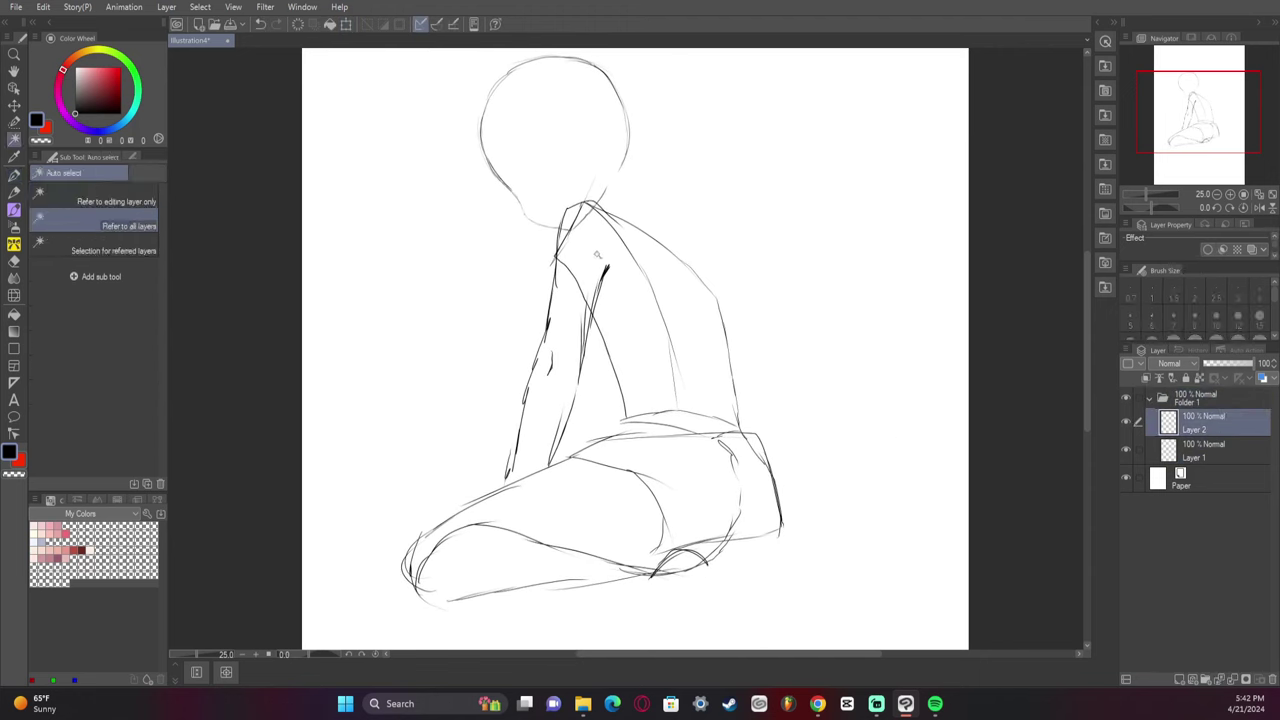
mouse_move(575, 249)
left_mouse_down()
mouse_move(566, 262)
mouse_move(574, 223)
left_mouse_up()
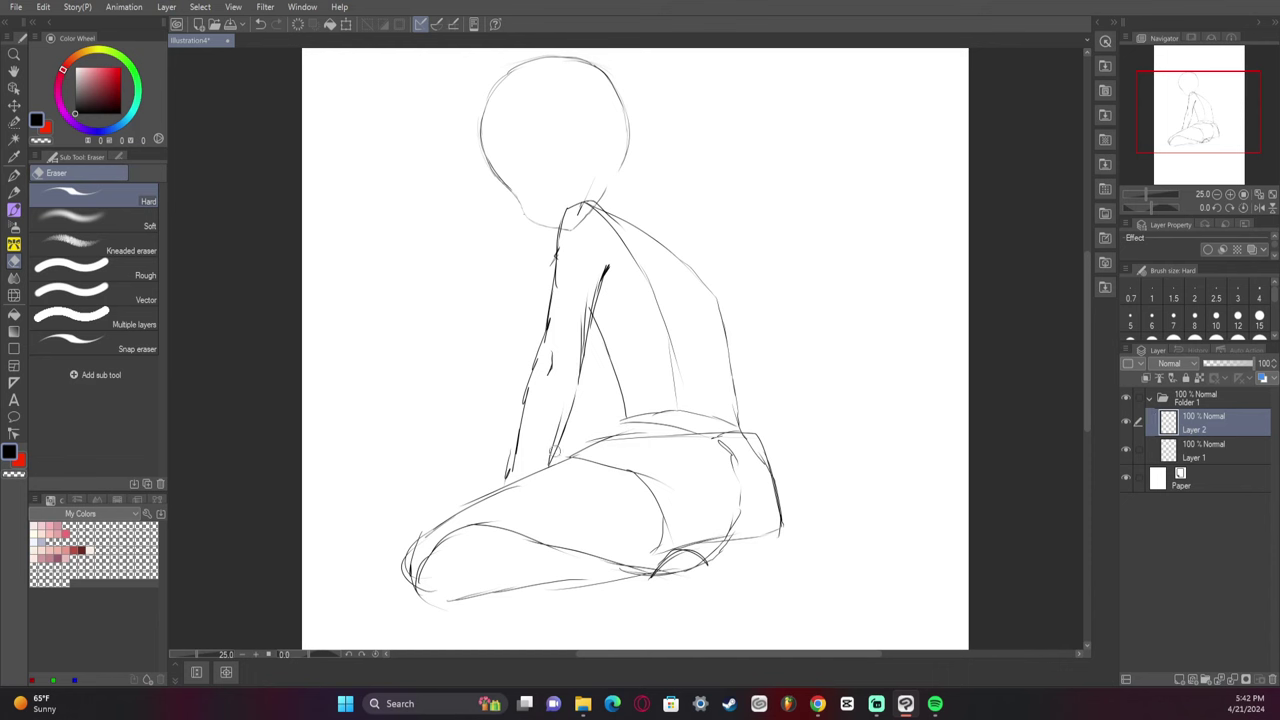
- Erase the forearm's inner line on Layer 1 and redraw it down to the thigh with the G-pen
left_click(1192, 458)
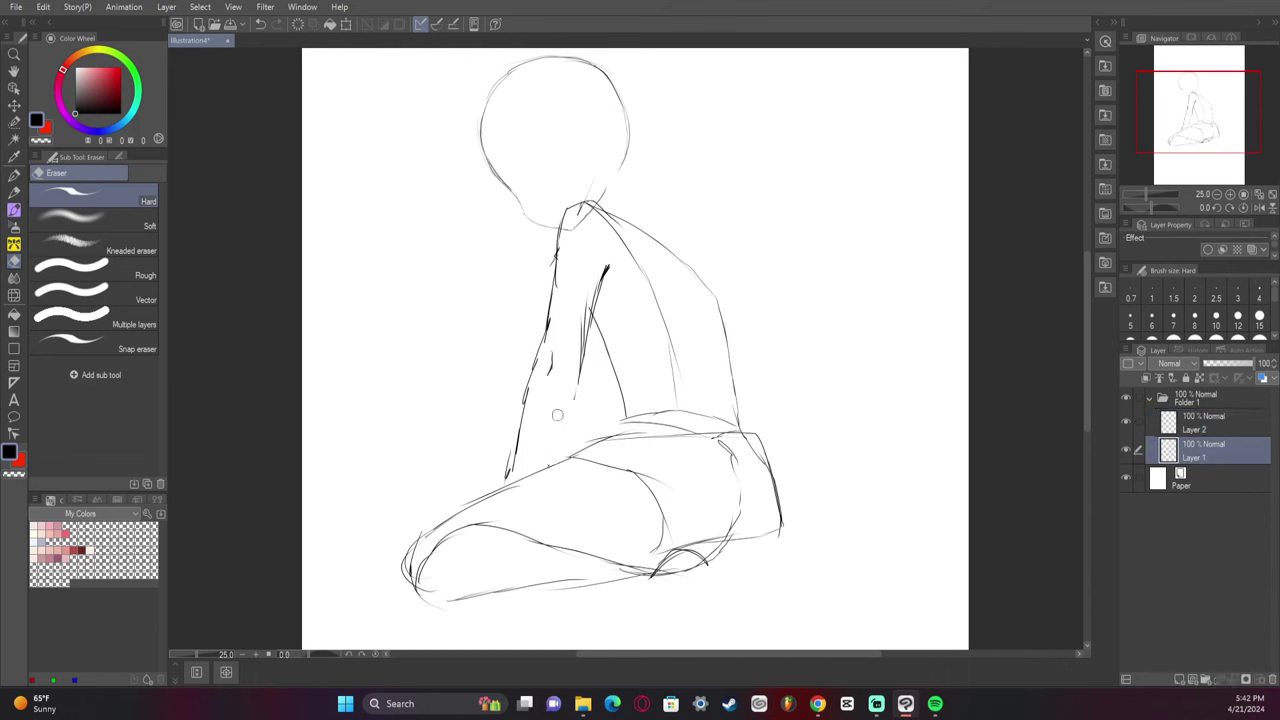
key("p")
left_click_drag(583, 362, 542, 472)
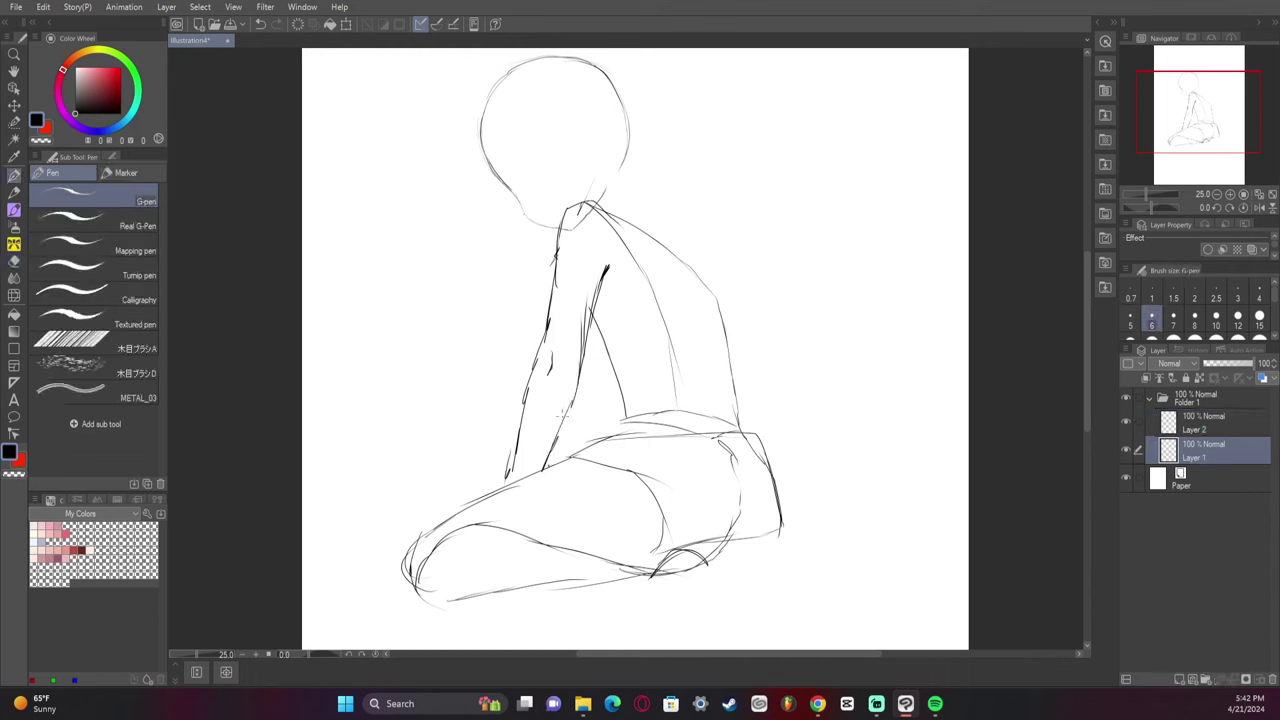
- Sketch the upper back and shoulder blade lines behind the arm on Layer 1
left_click_drag(606, 207, 670, 266)
left_click_drag(645, 314, 653, 266)
key("ctrl+z")
- Sketch the chest and belly contours behind the arm and reinforce the lower back and buttock outline
left_click_drag(591, 359, 605, 350)
mouse_move(610, 367)
left_mouse_down()
mouse_move(623, 417)
mouse_move(597, 443)
left_mouse_up()
left_click_drag(617, 411, 594, 446)
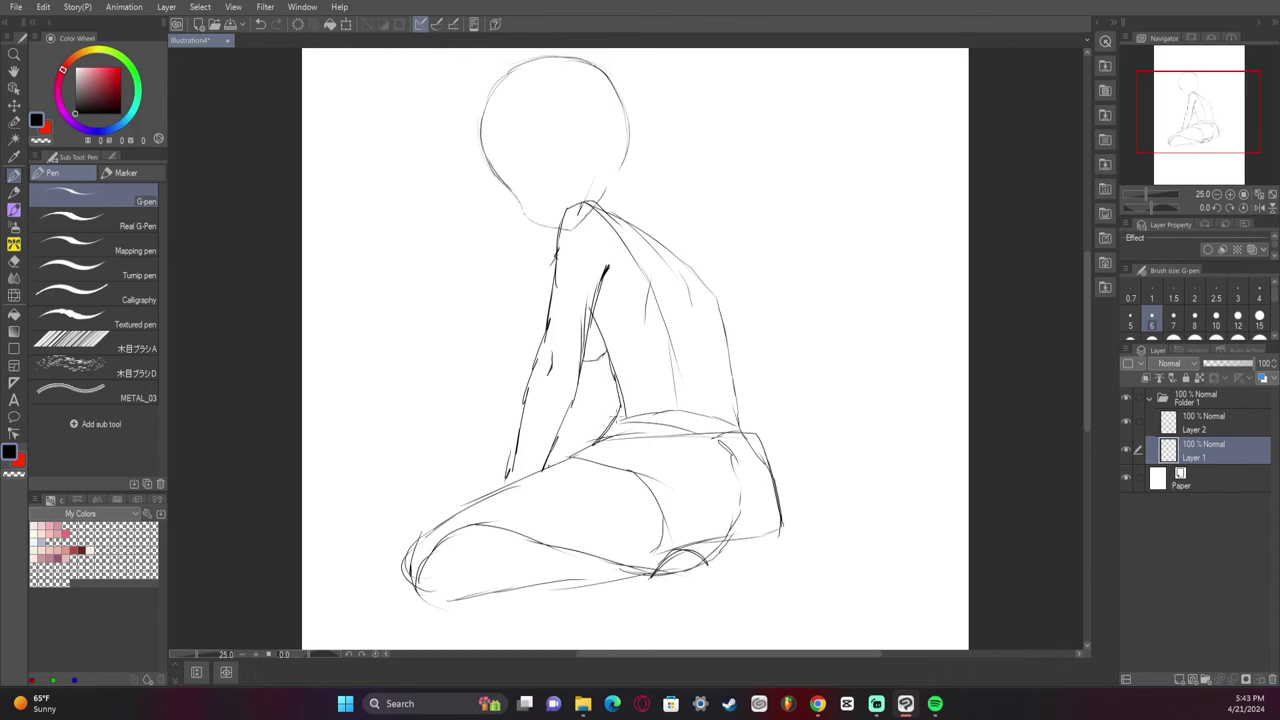
left_click_drag(614, 378, 618, 422)
mouse_move(716, 302)
left_mouse_down()
mouse_move(746, 424)
mouse_move(768, 447)
mouse_move(780, 535)
left_mouse_up()
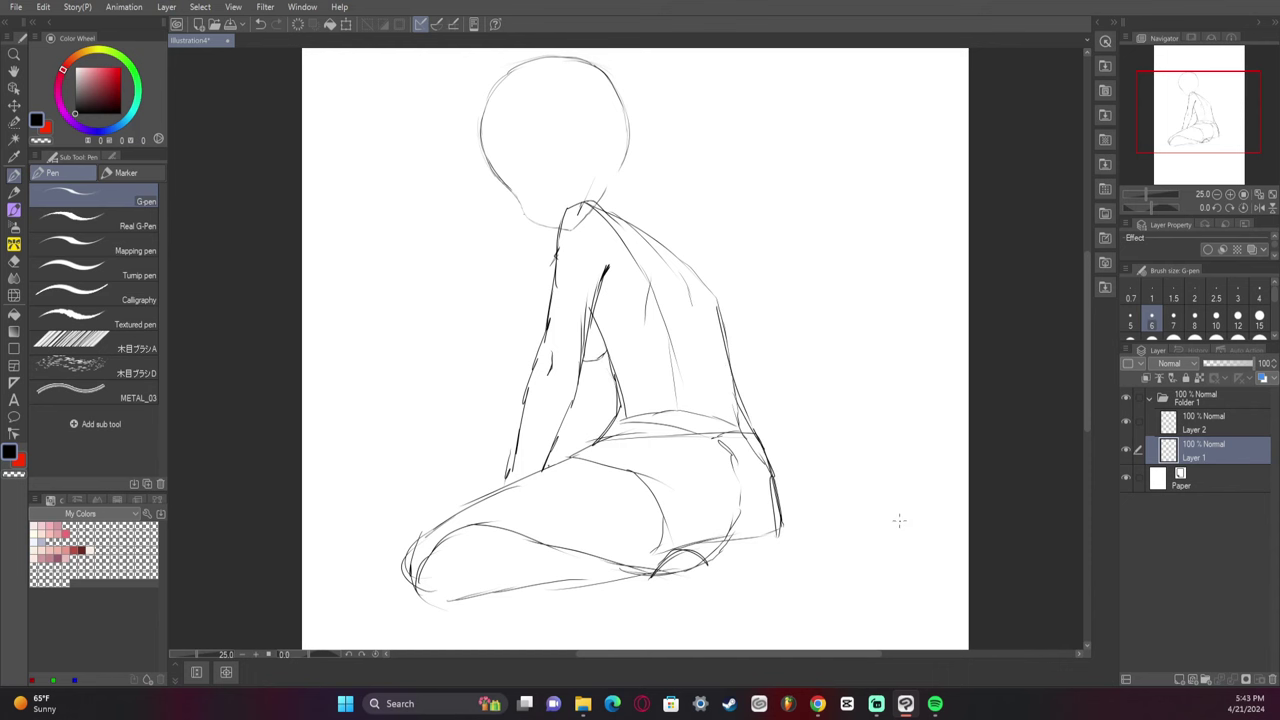
- Sketch the foot behind the buttock and the lower leg's underside from the knee to the foot
mouse_move(698, 558)
left_mouse_down()
mouse_move(727, 587)
mouse_move(784, 604)
mouse_move(688, 614)
mouse_move(787, 603)
left_mouse_up()
mouse_move(672, 592)
left_mouse_down()
mouse_move(688, 614)
mouse_move(680, 598)
left_mouse_up()
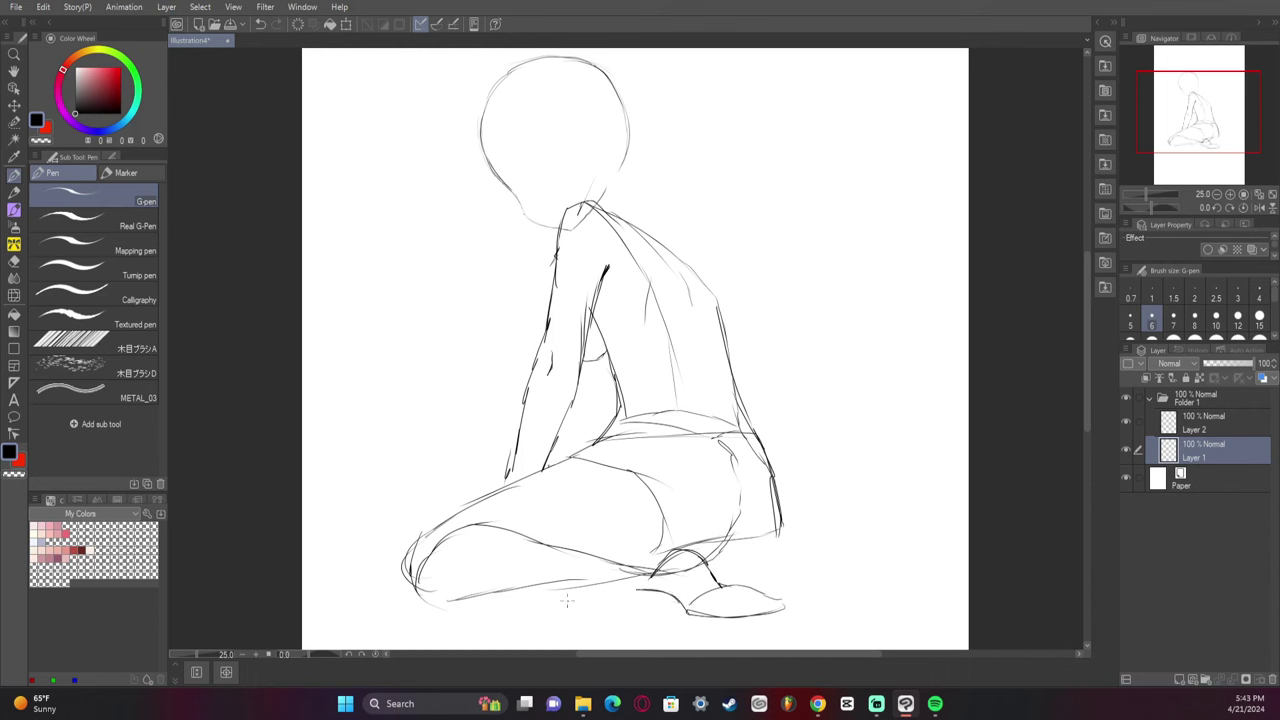
mouse_move(416, 586)
left_mouse_down()
mouse_move(466, 620)
mouse_move(668, 600)
mouse_move(690, 610)
left_mouse_up()
- Select the foot with the Selection pen, move it slightly away from the leg and deselect it
key("m")
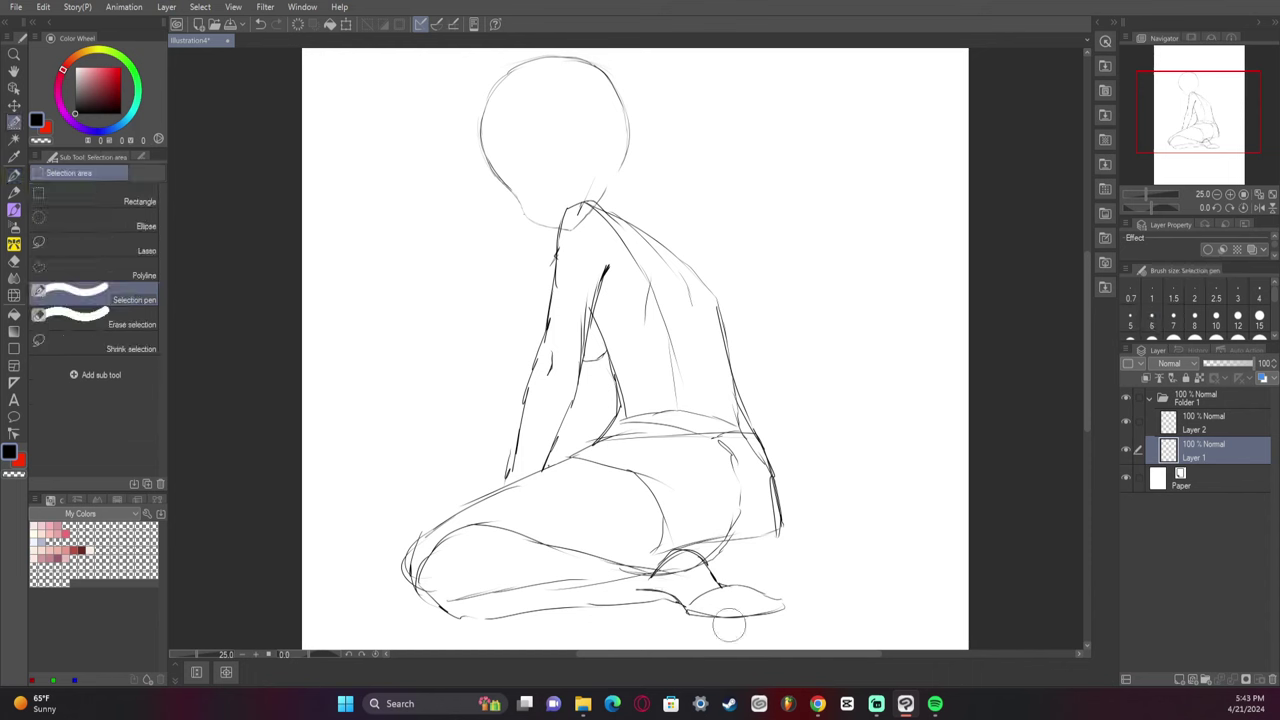
mouse_move(700, 603)
left_mouse_down()
mouse_move(764, 598)
mouse_move(747, 612)
mouse_move(775, 613)
mouse_move(799, 593)
left_mouse_up()
key("ctrl+t")
key("Return")
key("ctrl+d")
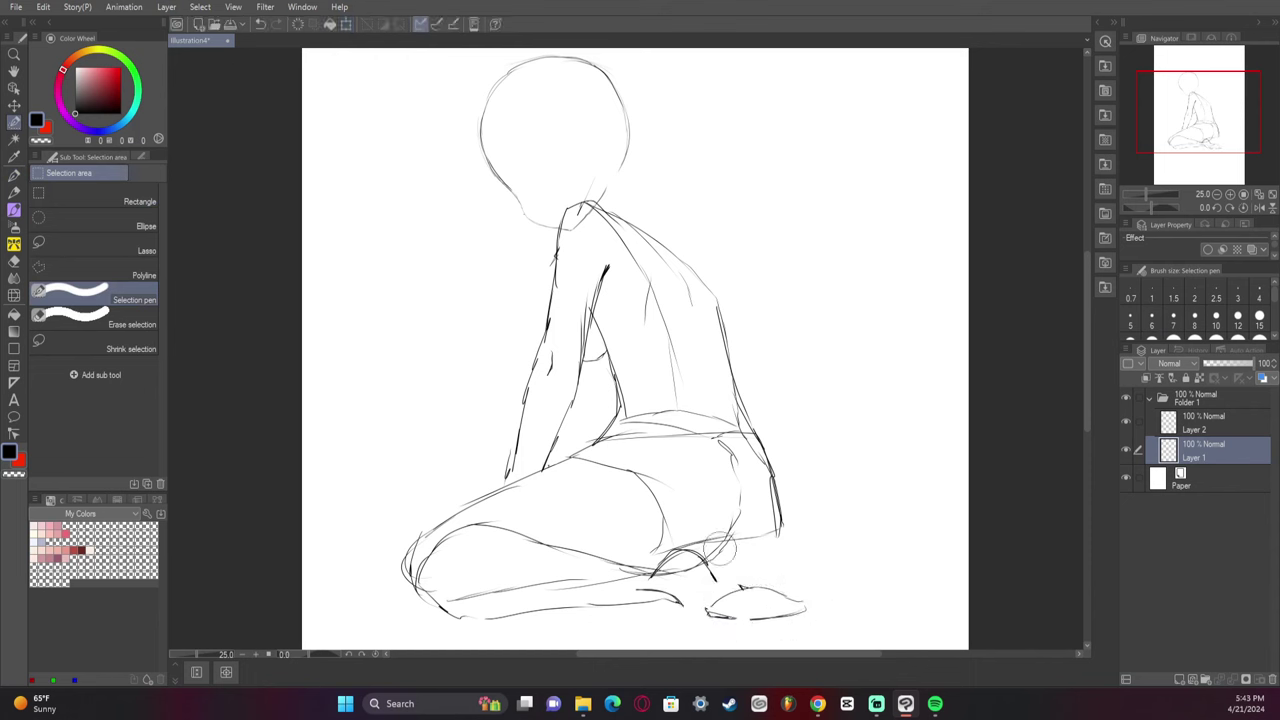
- Erase the old heel curve, redraw the heel and ankle line down to the foot, and sketch the toes
key("e")
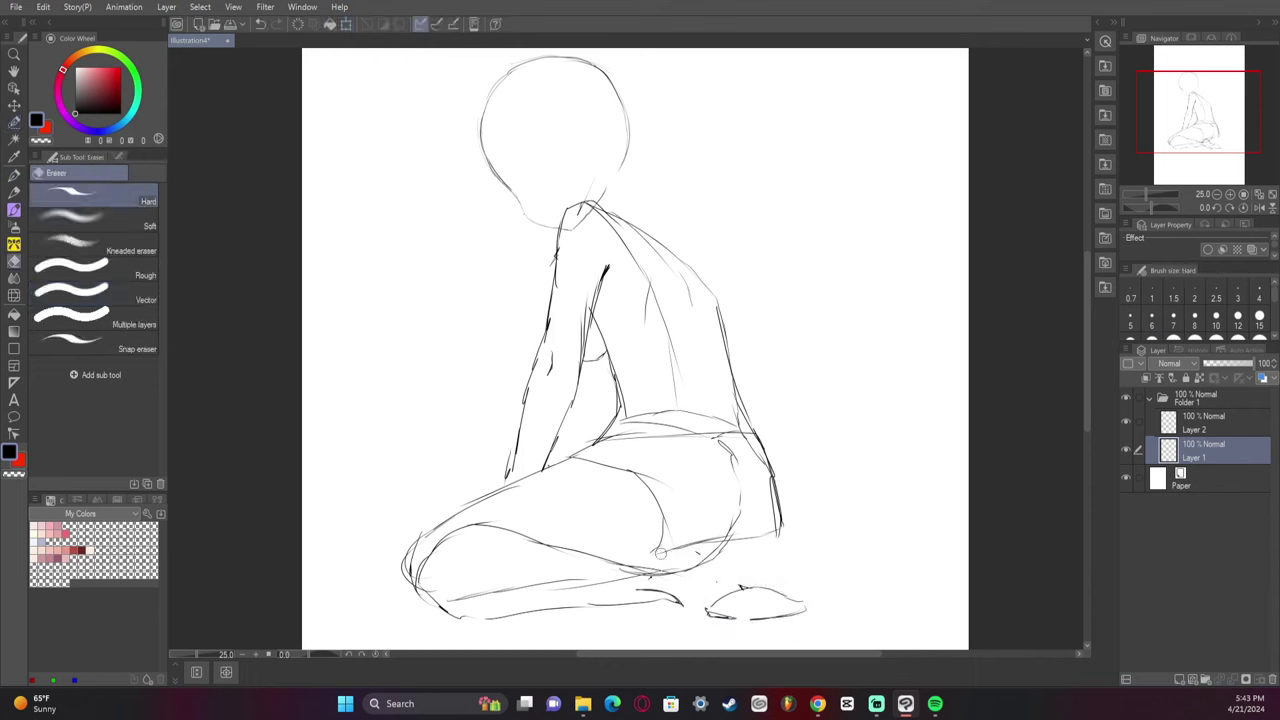
key("p")
mouse_move(657, 556)
left_mouse_down()
mouse_move(636, 569)
mouse_move(652, 562)
left_mouse_up()
mouse_move(670, 542)
left_mouse_down()
mouse_move(710, 556)
mouse_move(666, 540)
mouse_move(646, 564)
mouse_move(722, 567)
left_mouse_up()
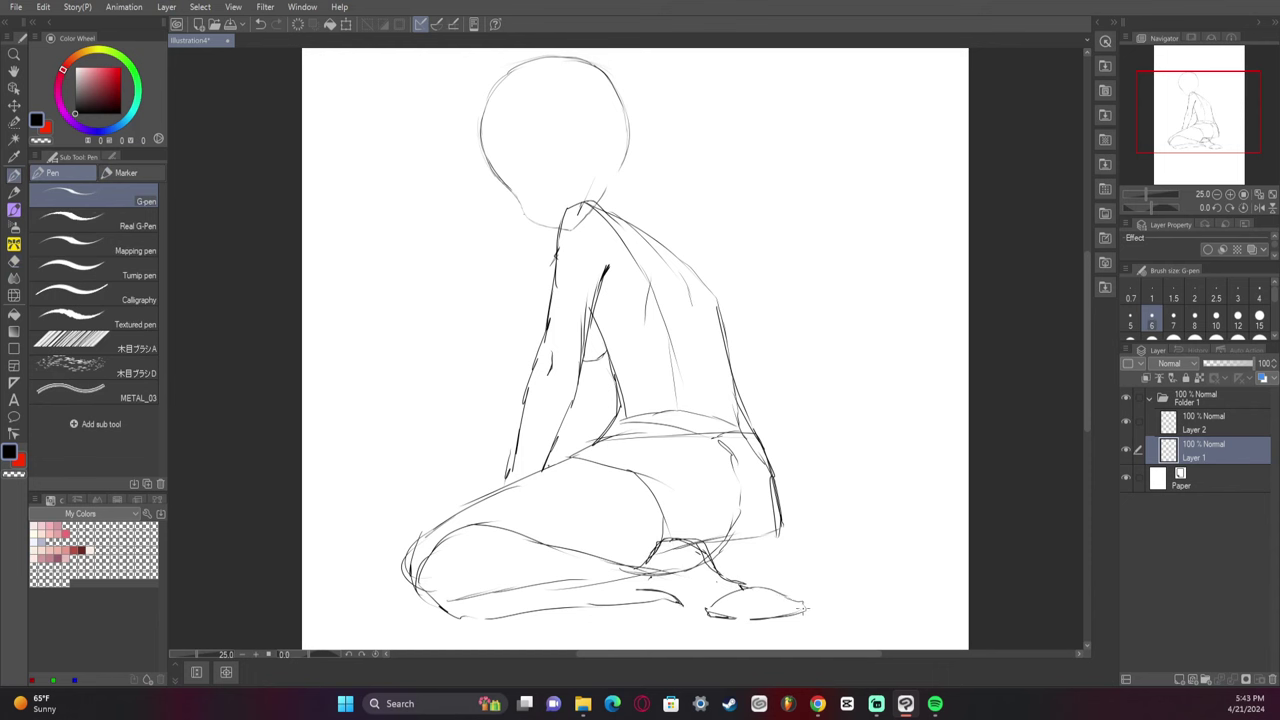
mouse_move(804, 608)
left_mouse_down()
mouse_move(811, 593)
mouse_move(822, 612)
mouse_move(797, 591)
mouse_move(786, 623)
mouse_move(762, 626)
mouse_move(740, 604)
left_mouse_up()
key("ctrl+z")
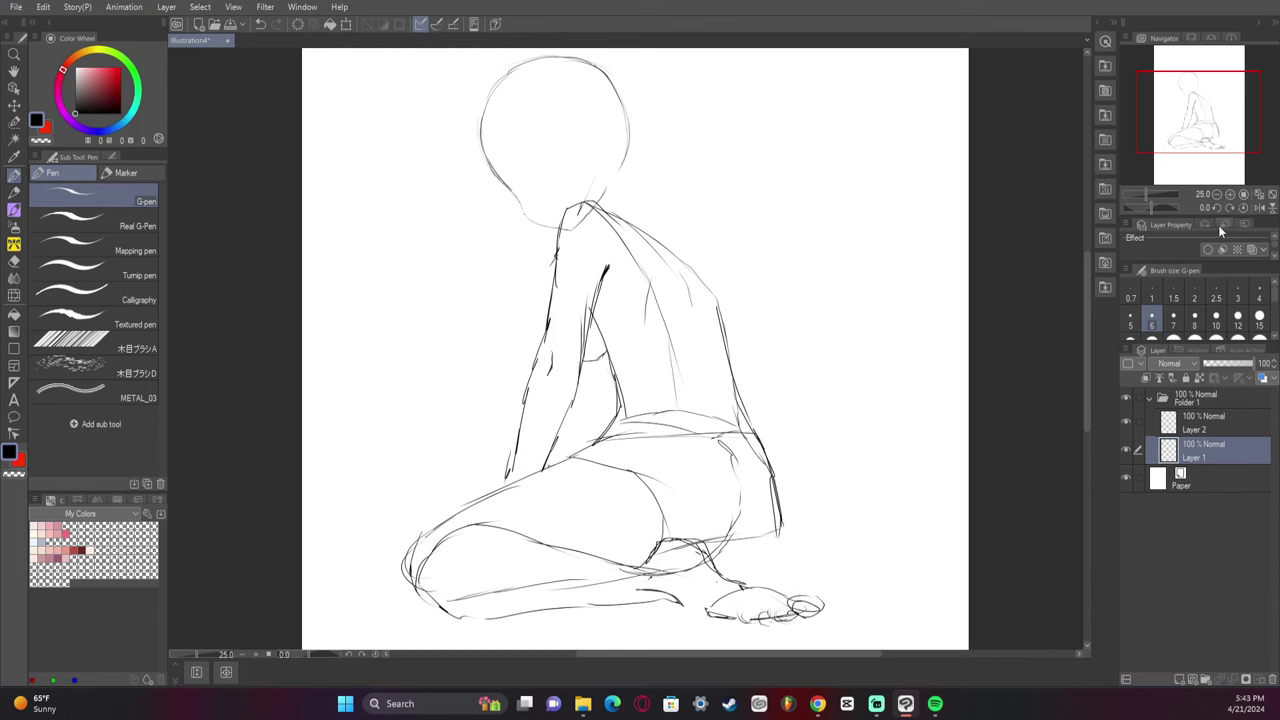
left_click(1207, 425)
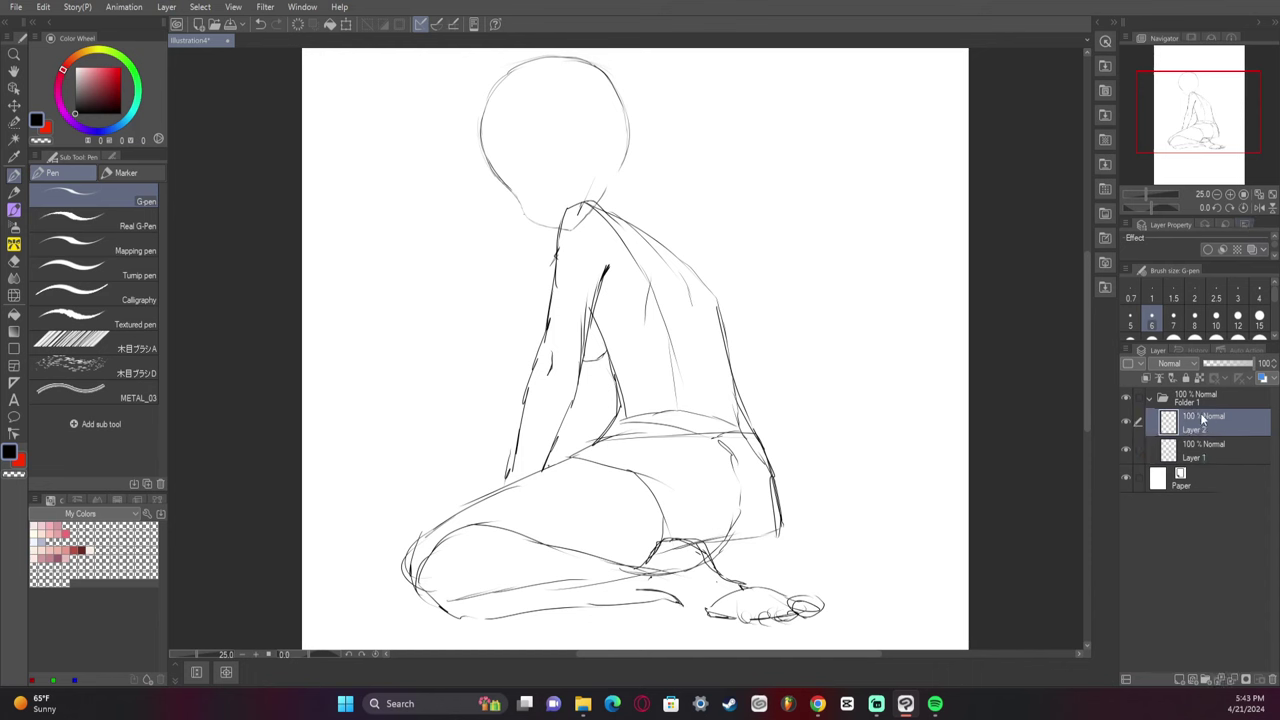
key("ctrl+t")
key("Escape")
left_click(1201, 450)
key("ctrl+t")
key("Escape")
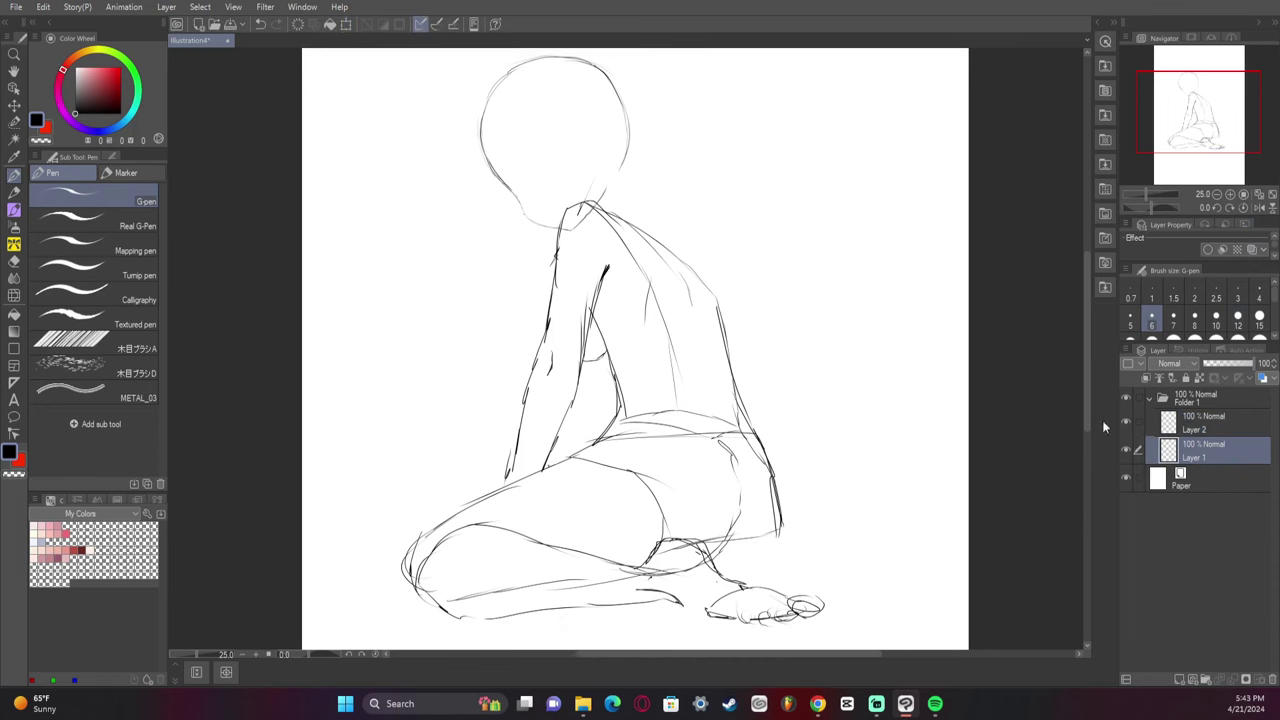
- Select the head with the Selection pen, transform it slightly forward and down over the neck, and deselect it
key("m")
mouse_move(480, 108)
left_mouse_down()
mouse_move(515, 200)
mouse_move(560, 218)
mouse_move(617, 162)
mouse_move(560, 90)
mouse_move(500, 120)
left_mouse_up()
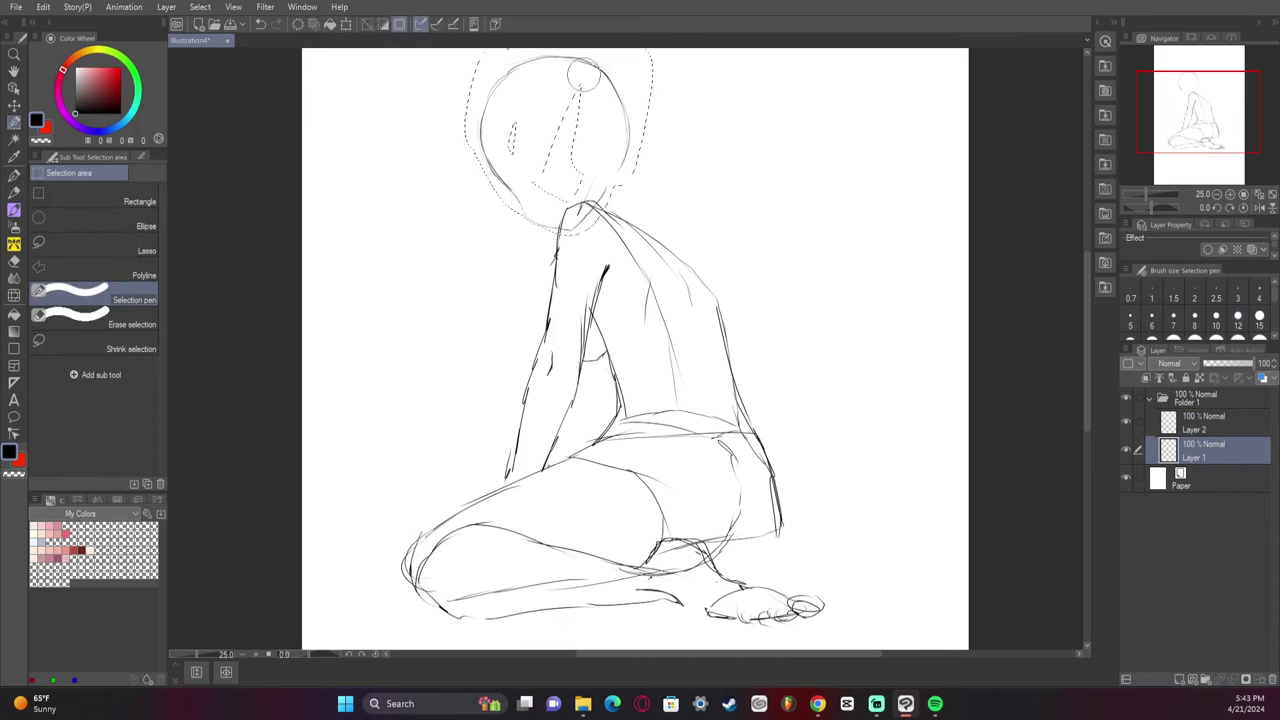
key("ctrl+t")
left_click_drag(792, 168, 791, 163)
left_click_drag(604, 126, 589, 134)
key("Return")
key("ctrl+d")
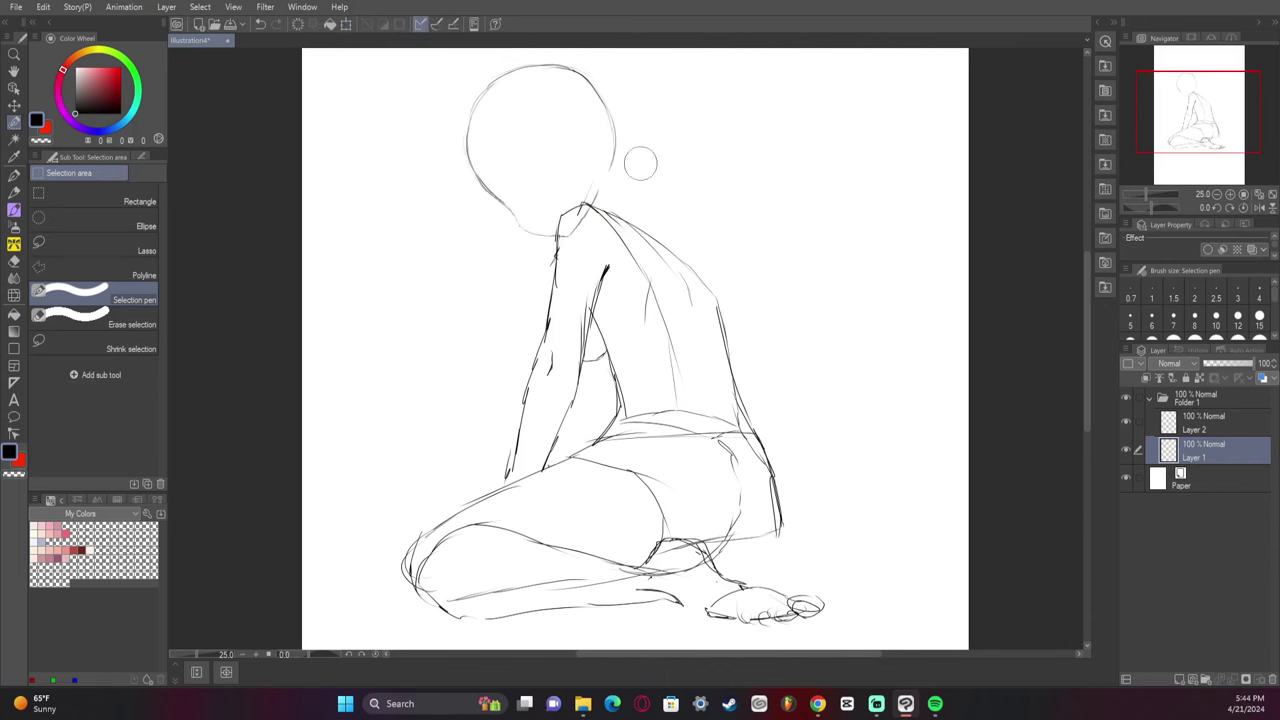
- On Layer 2, erase the construction lines crossing the lower leg and ankle between the knee and the foot
key("e")
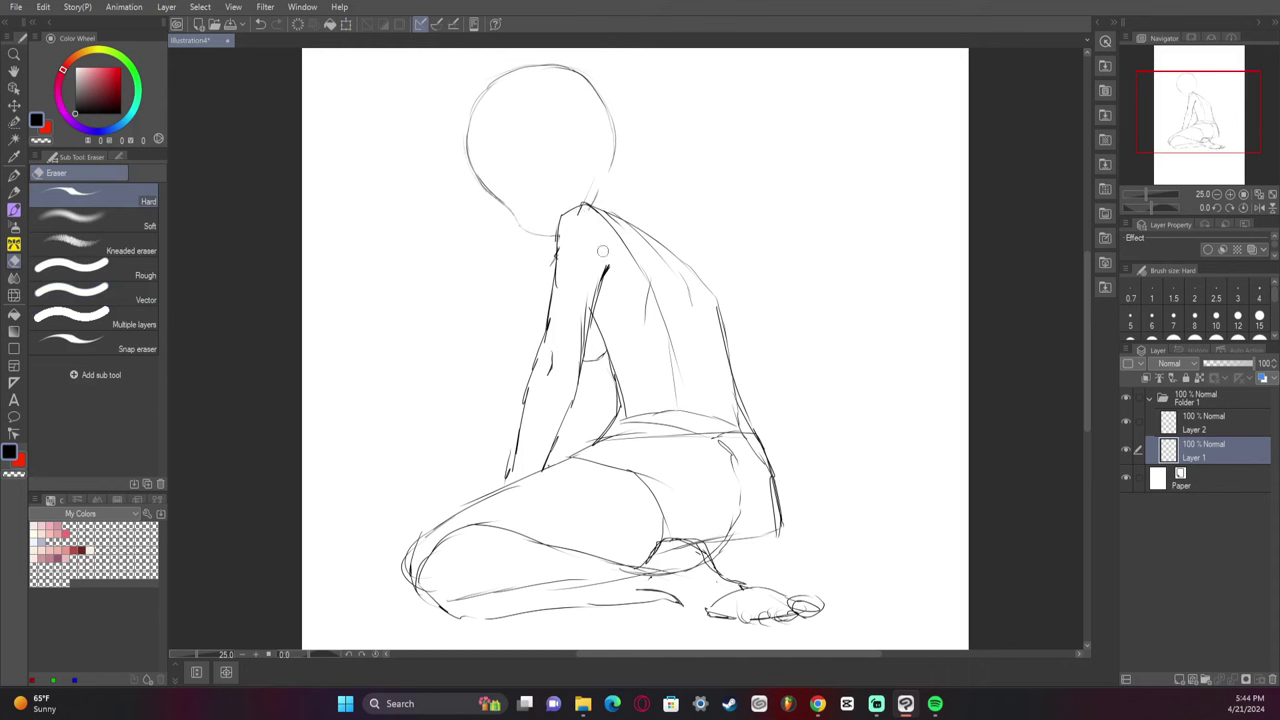
left_click(1195, 422)
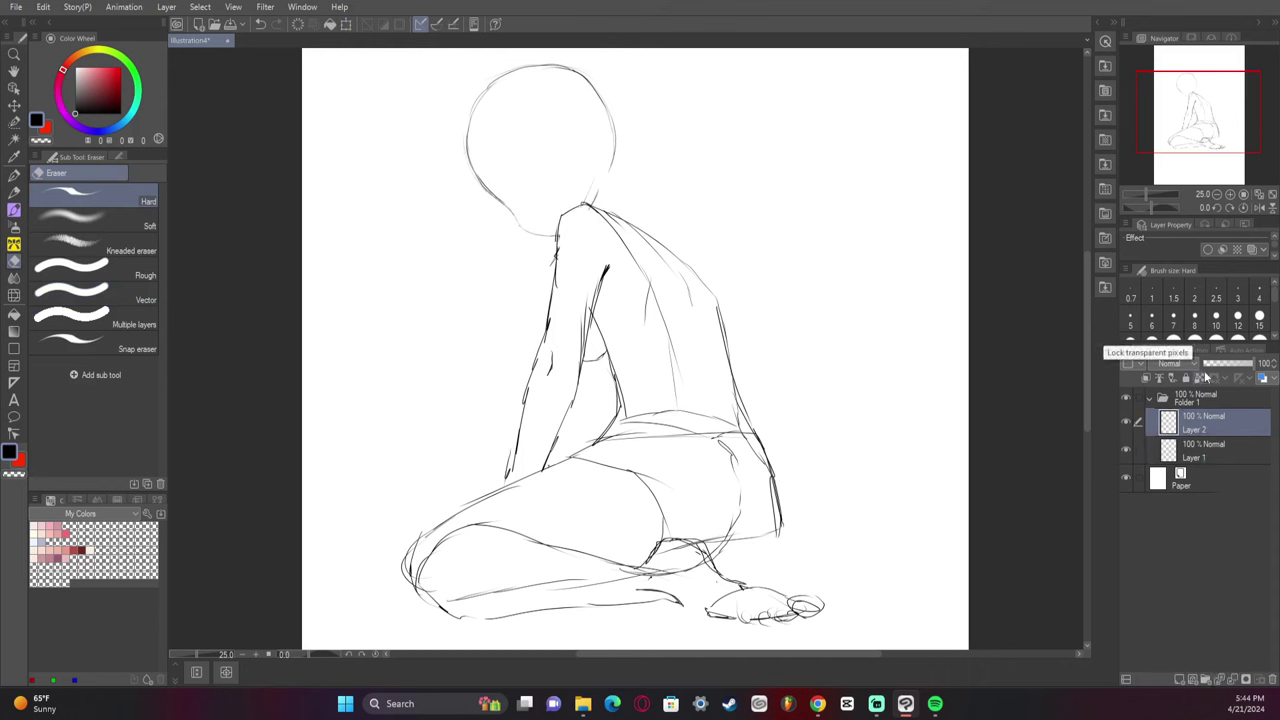
key("p")
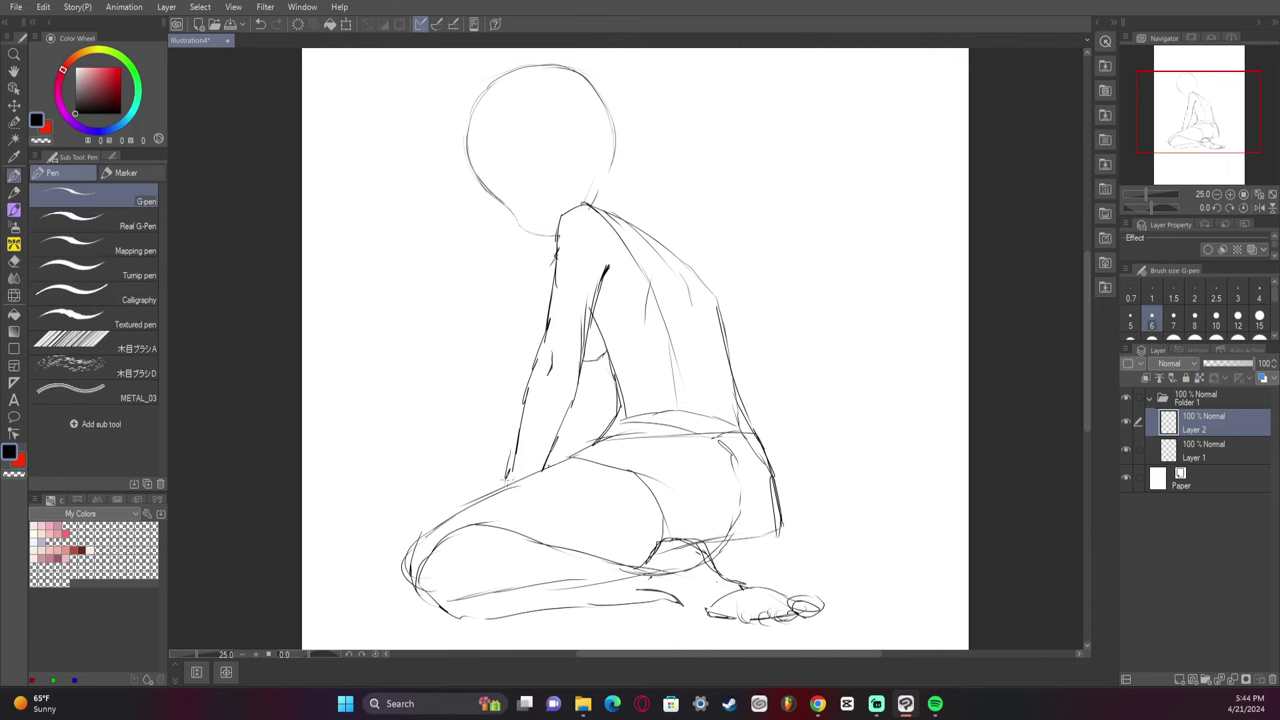
key("e")
left_click_drag(460, 592, 740, 565)
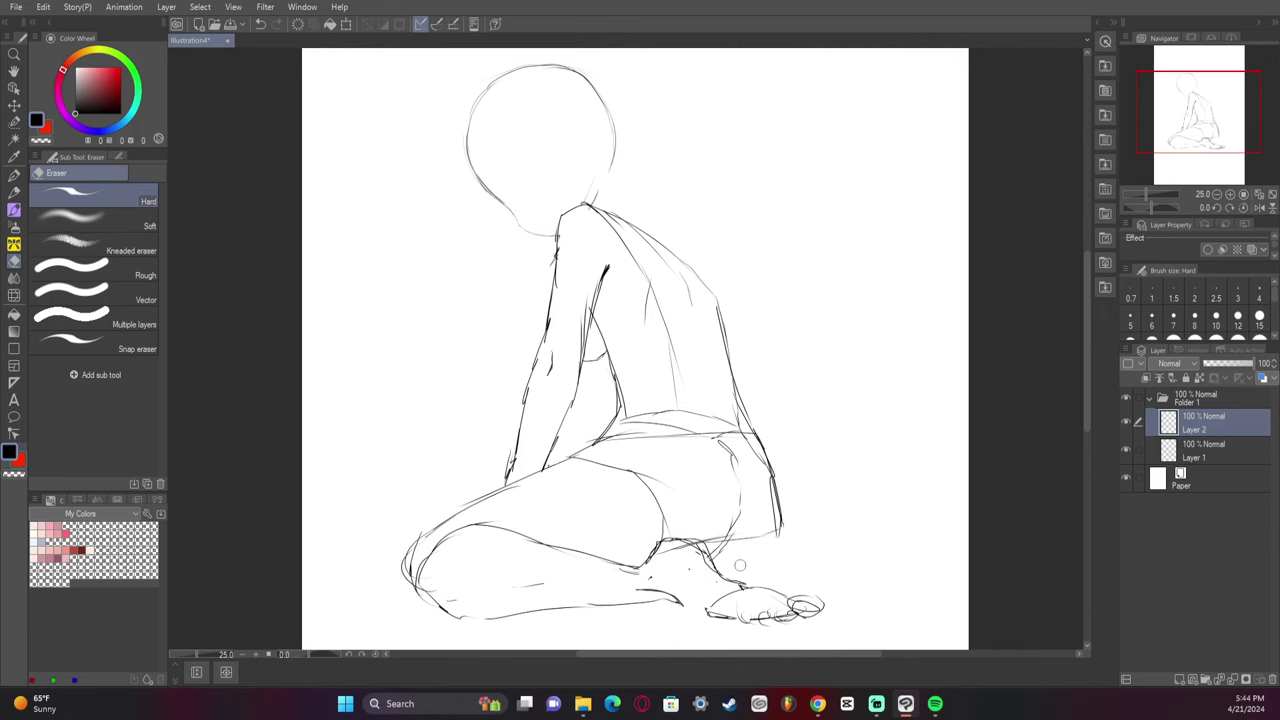
- Draw the buttock's rounded underside and sketch the far foot with heel, sole and toes behind it
key("p")
mouse_move(742, 566)
left_mouse_down()
mouse_move(765, 481)
mouse_move(797, 497)
left_mouse_up()
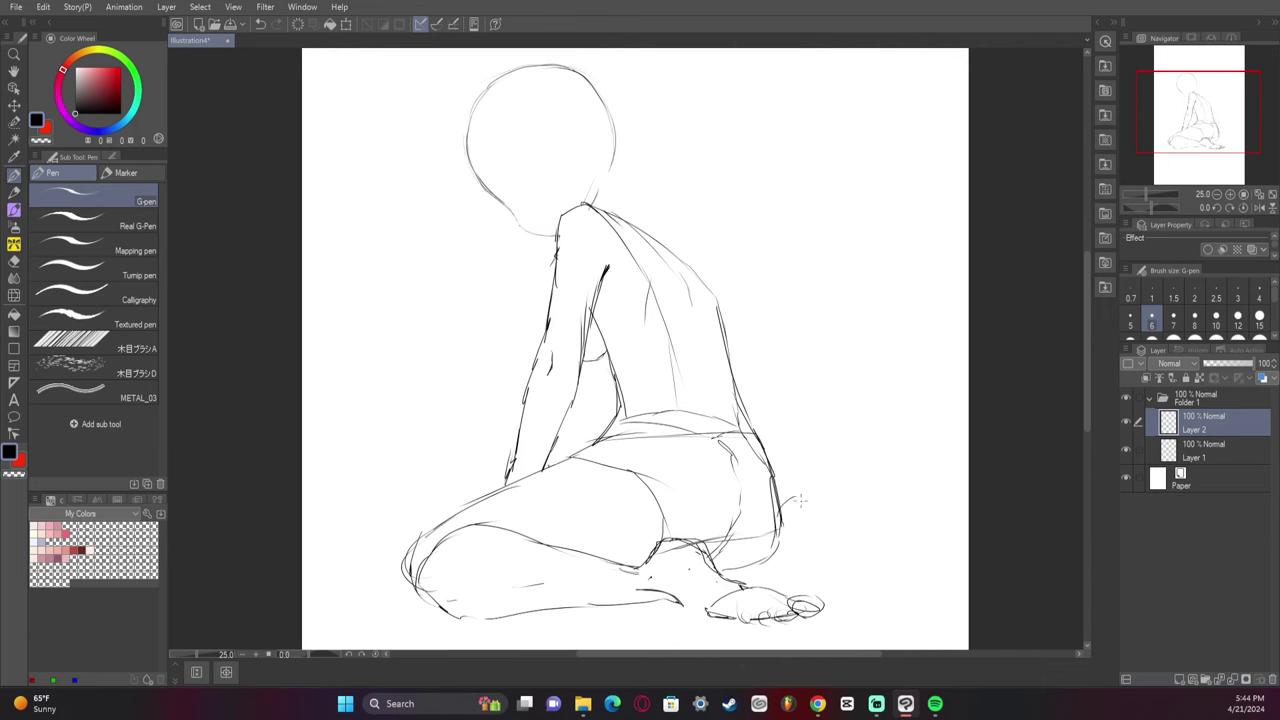
mouse_move(783, 550)
left_mouse_down()
mouse_move(808, 541)
mouse_move(849, 575)
mouse_move(782, 582)
mouse_move(844, 586)
mouse_move(778, 566)
mouse_move(797, 571)
mouse_move(794, 590)
mouse_move(850, 575)
left_mouse_up()
key("ctrl+z")
mouse_move(790, 494)
left_mouse_down()
mouse_move(772, 480)
mouse_move(784, 488)
left_mouse_up()
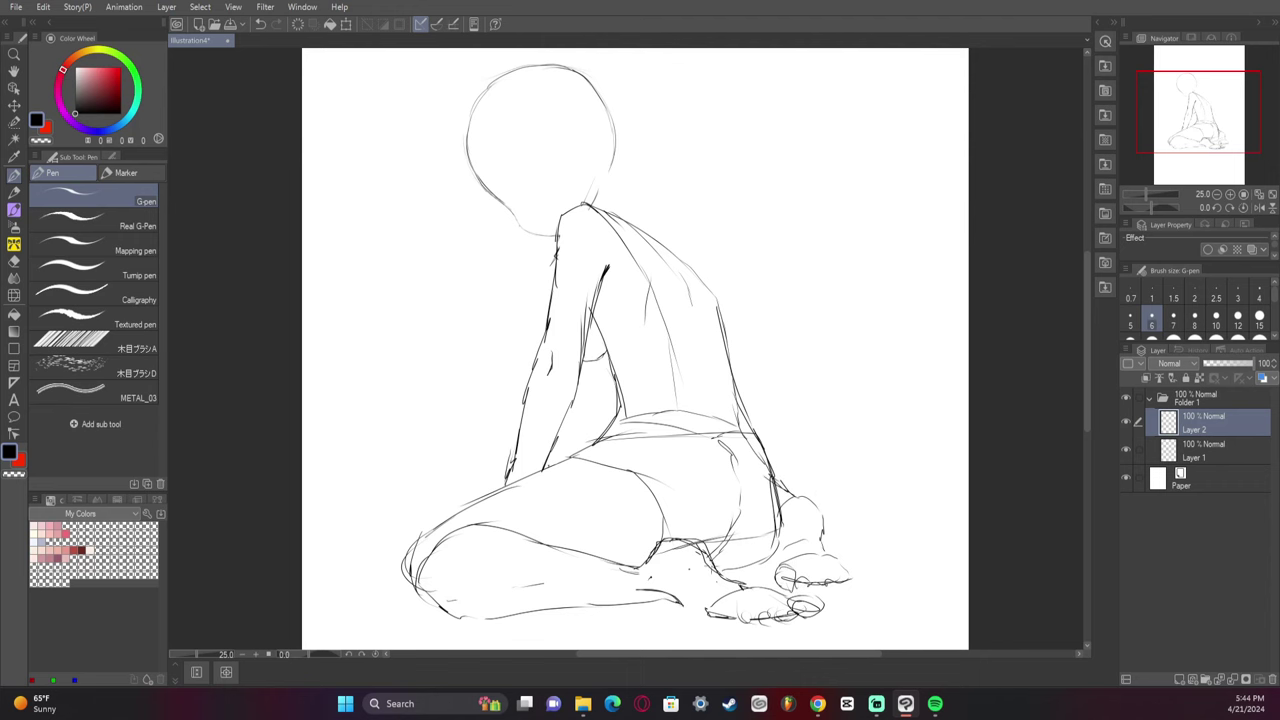
- Darken the curve separating the two buttocks and erase the curved construction line across the upper thigh
mouse_move(712, 572)
left_mouse_down()
mouse_move(746, 530)
mouse_move(734, 482)
mouse_move(740, 568)
left_mouse_up()
left_click_drag(748, 500, 728, 460)
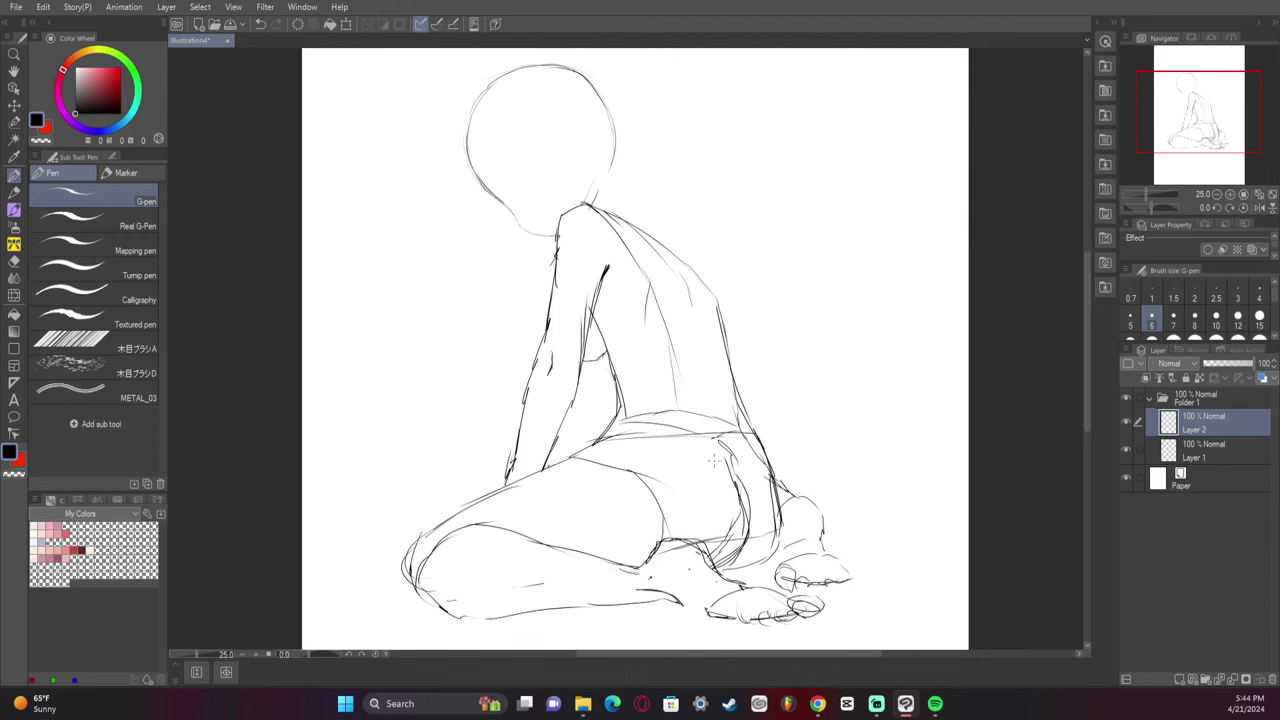
key("e")
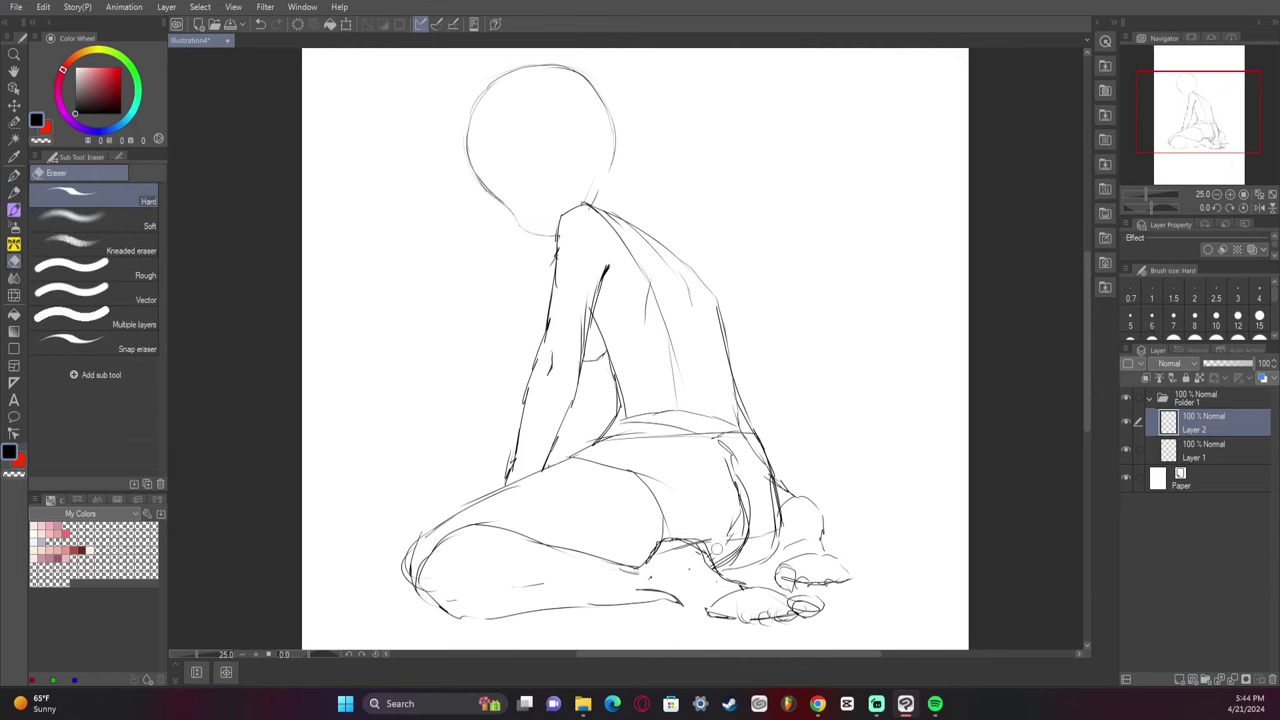
left_click_drag(650, 486, 568, 464)
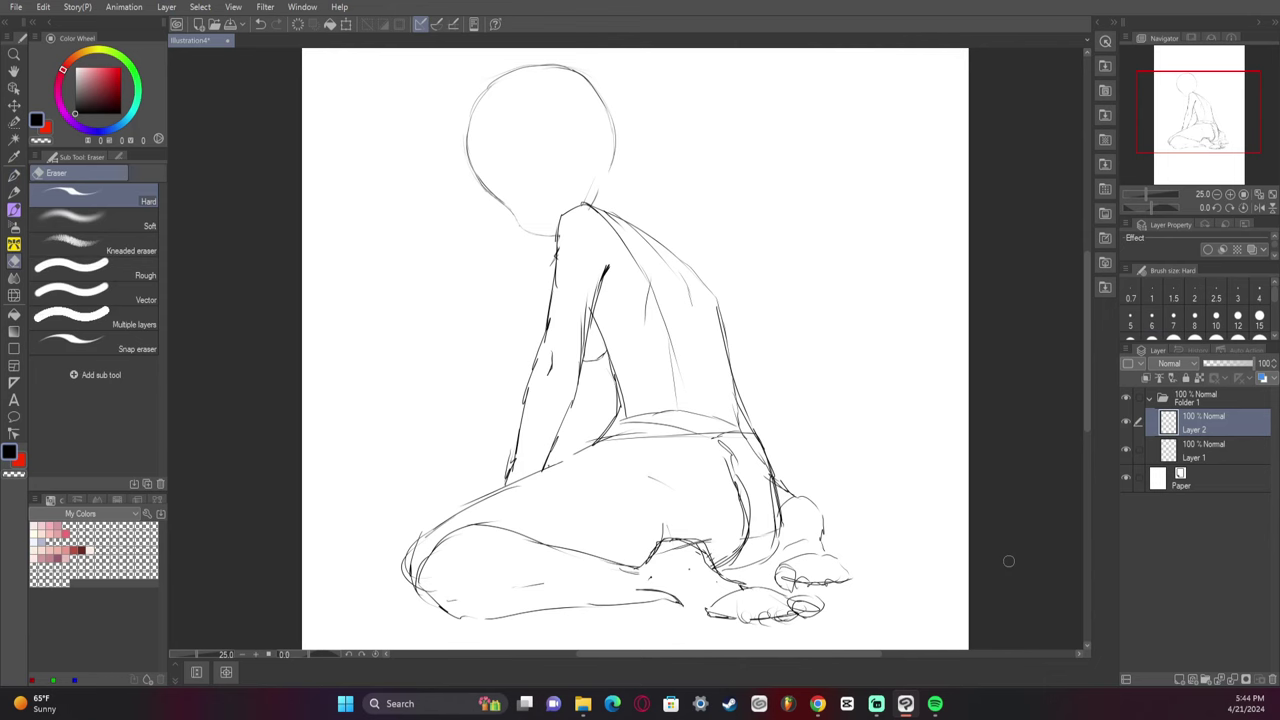
- Draw the back of the neck flowing into the shoulders and strengthen the jaw and chin line, undoing stray strokes
key("p")
left_click_drag(604, 180, 631, 223)
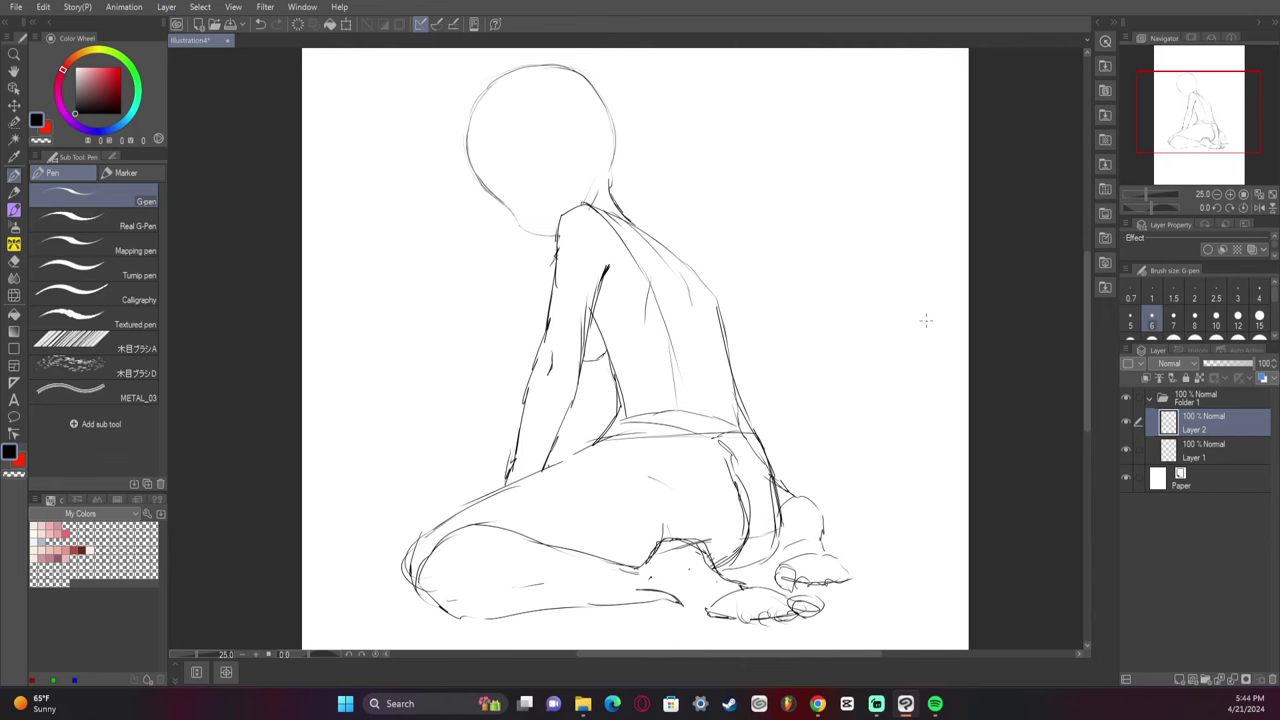
mouse_move(498, 198)
left_mouse_down()
mouse_move(529, 237)
mouse_move(523, 225)
mouse_move(551, 236)
mouse_move(505, 206)
mouse_move(521, 228)
mouse_move(518, 213)
left_mouse_up()
key("ctrl+z")
key("ctrl+z")
key("ctrl+z")
key("ctrl+z")
- Merge Layer 2 into Layer 1 and nudge the head and body contours with an enlarged Liquify brush
key("j")
key("]")
key("]")
key("]")
key("]")
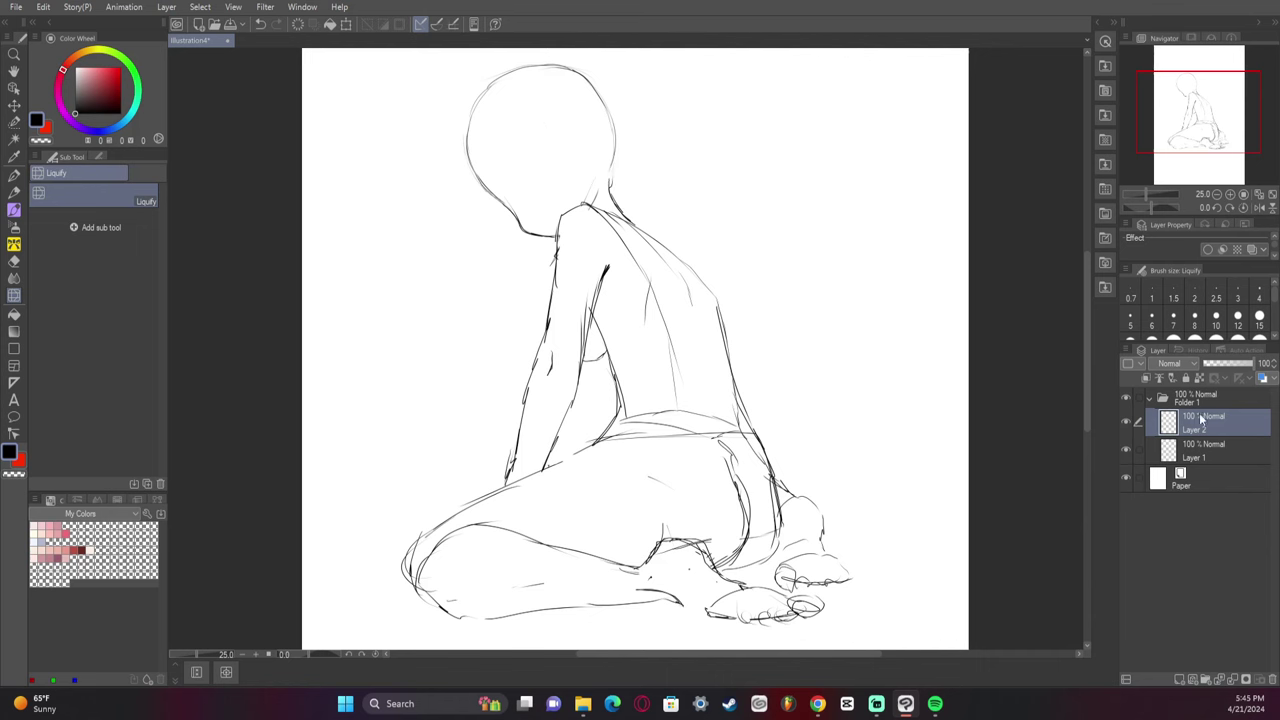
left_click(1233, 679)
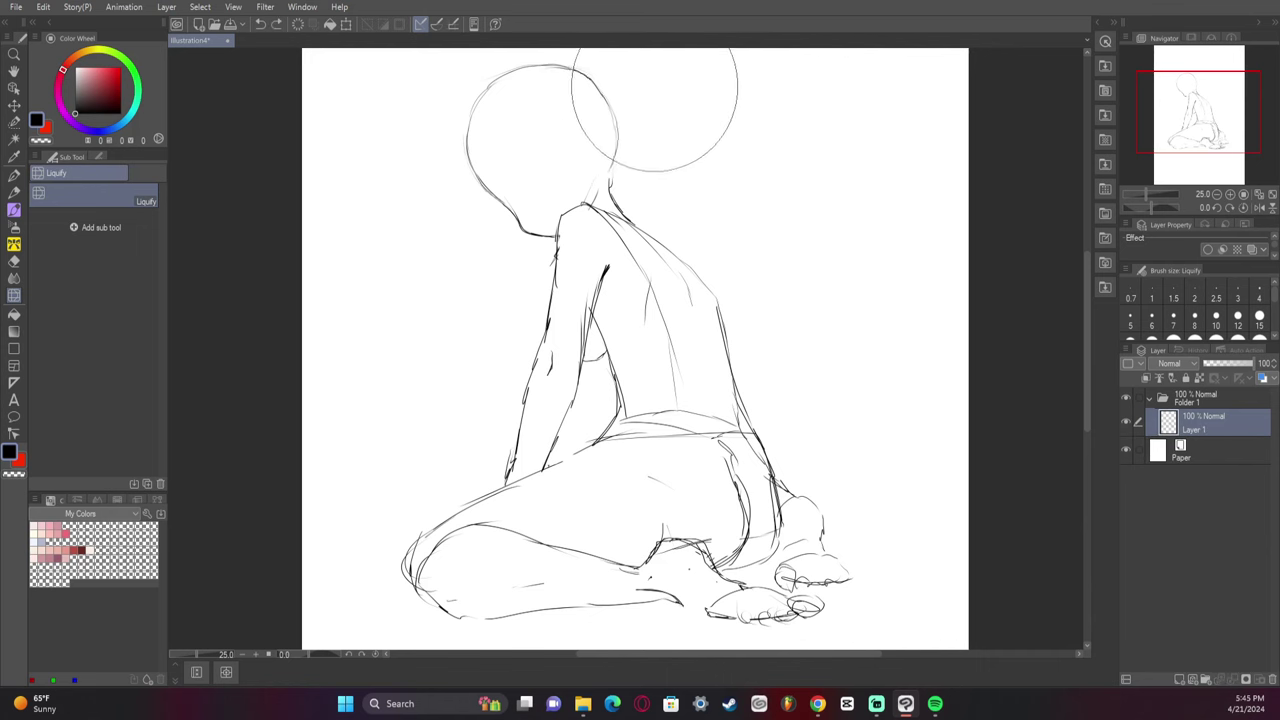
left_click(1271, 194)
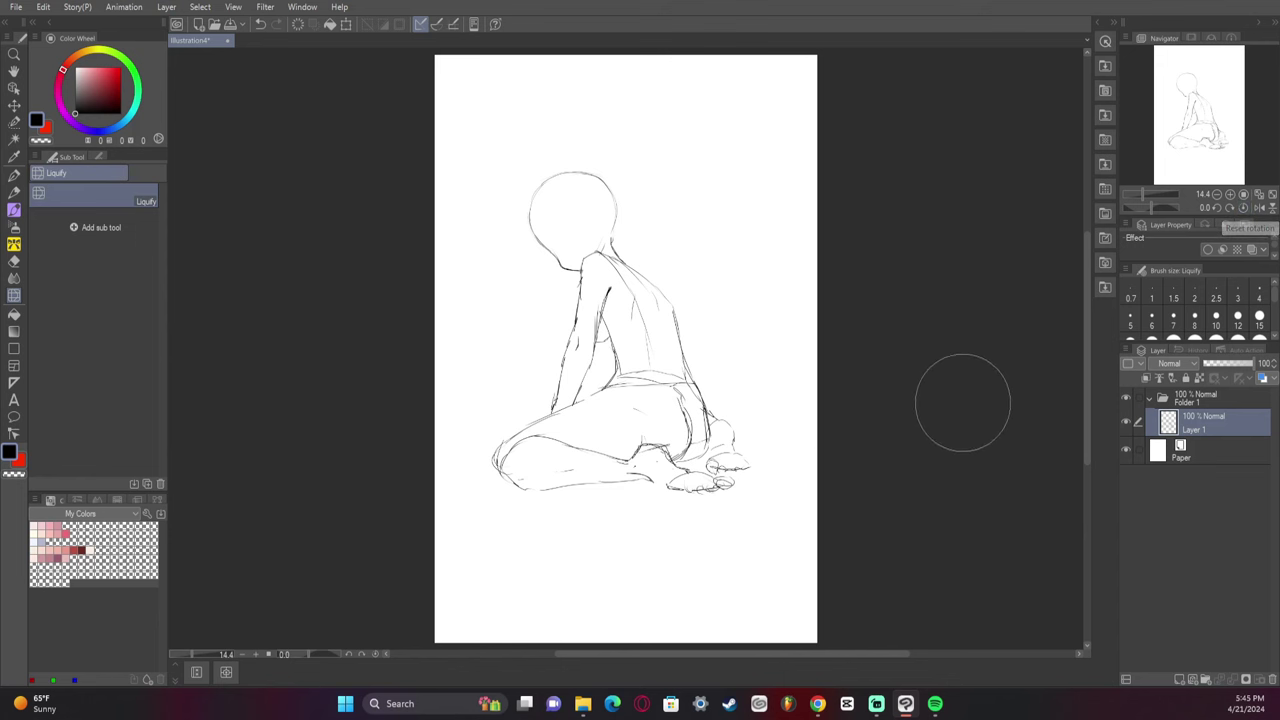
left_click_drag(655, 435, 654, 424)
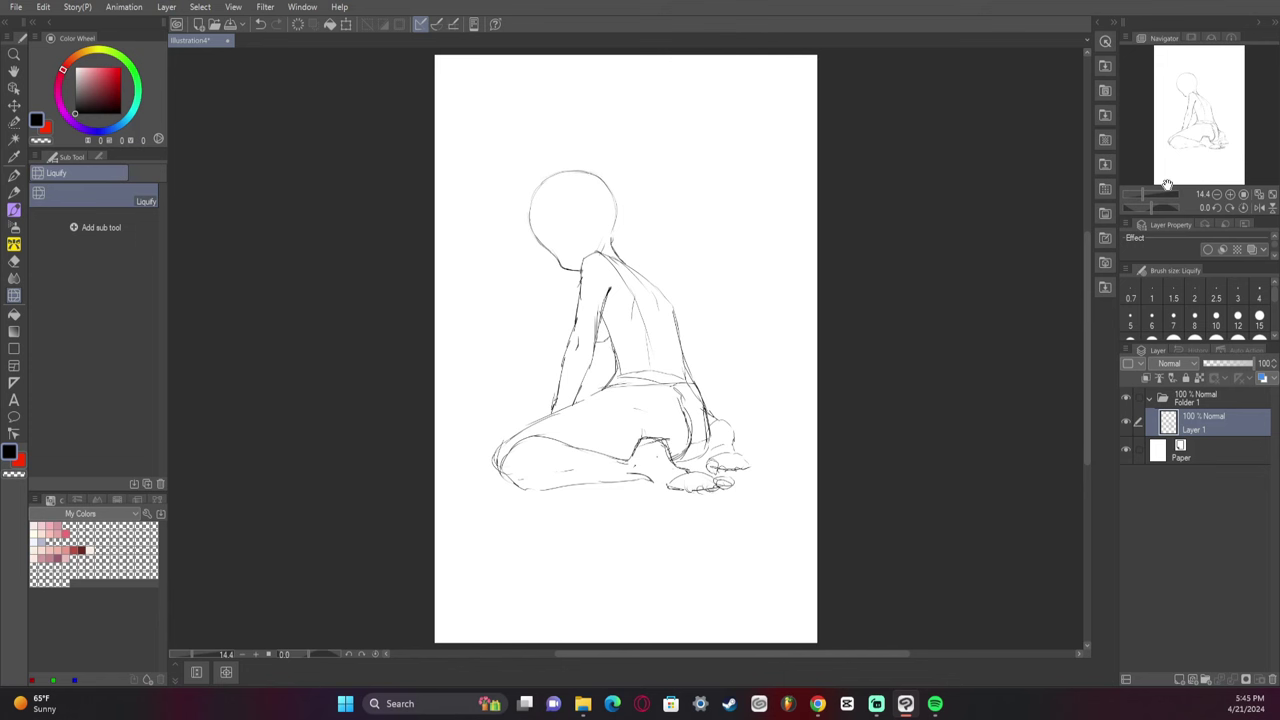
- Redraw the upper back contour from the neck down to the mid-back, undoing unwanted attempts
key("p")
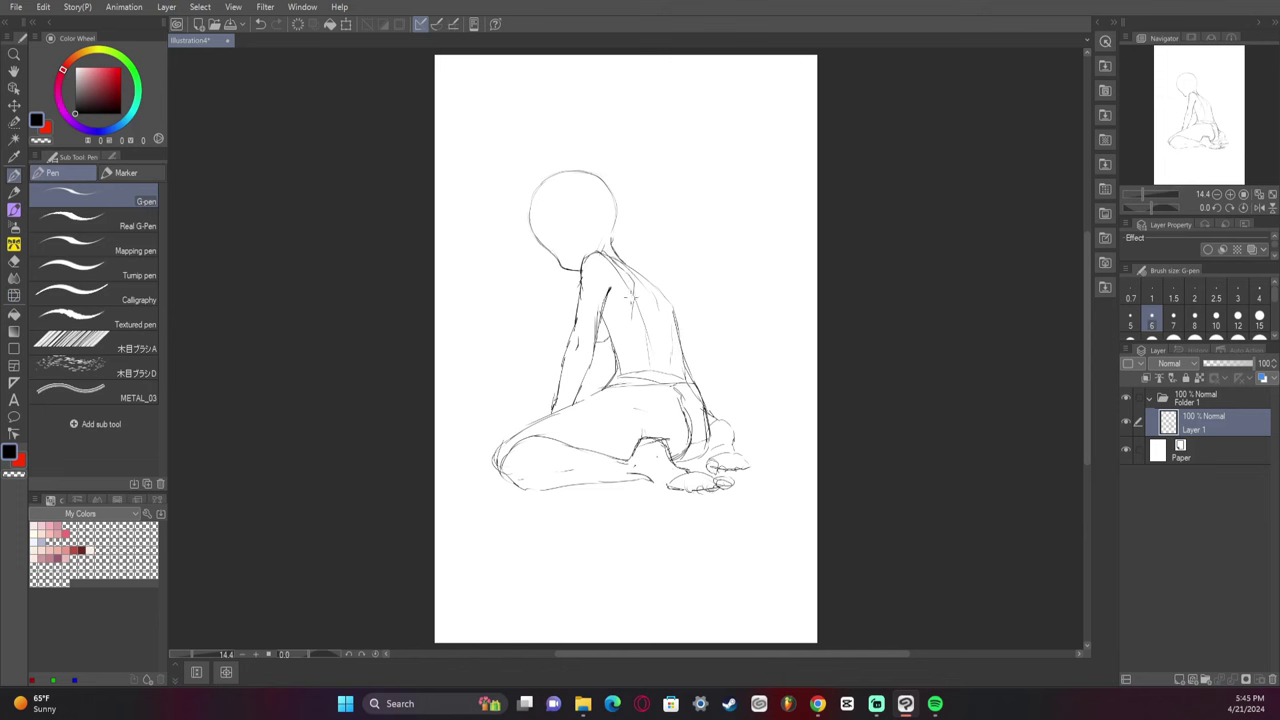
mouse_move(617, 260)
left_mouse_down()
mouse_move(652, 273)
mouse_move(678, 326)
left_mouse_up()
key("ctrl+z")
key("ctrl+z")
key("ctrl+z")
left_click_drag(624, 265, 674, 318)
- Select the head outline with the Selection pen, enlarge it slightly and reposition it over the neck
key("m")
mouse_move(523, 214)
left_mouse_down()
mouse_move(568, 267)
mouse_move(534, 193)
mouse_move(582, 170)
mouse_move(610, 200)
mouse_move(596, 252)
left_mouse_up()
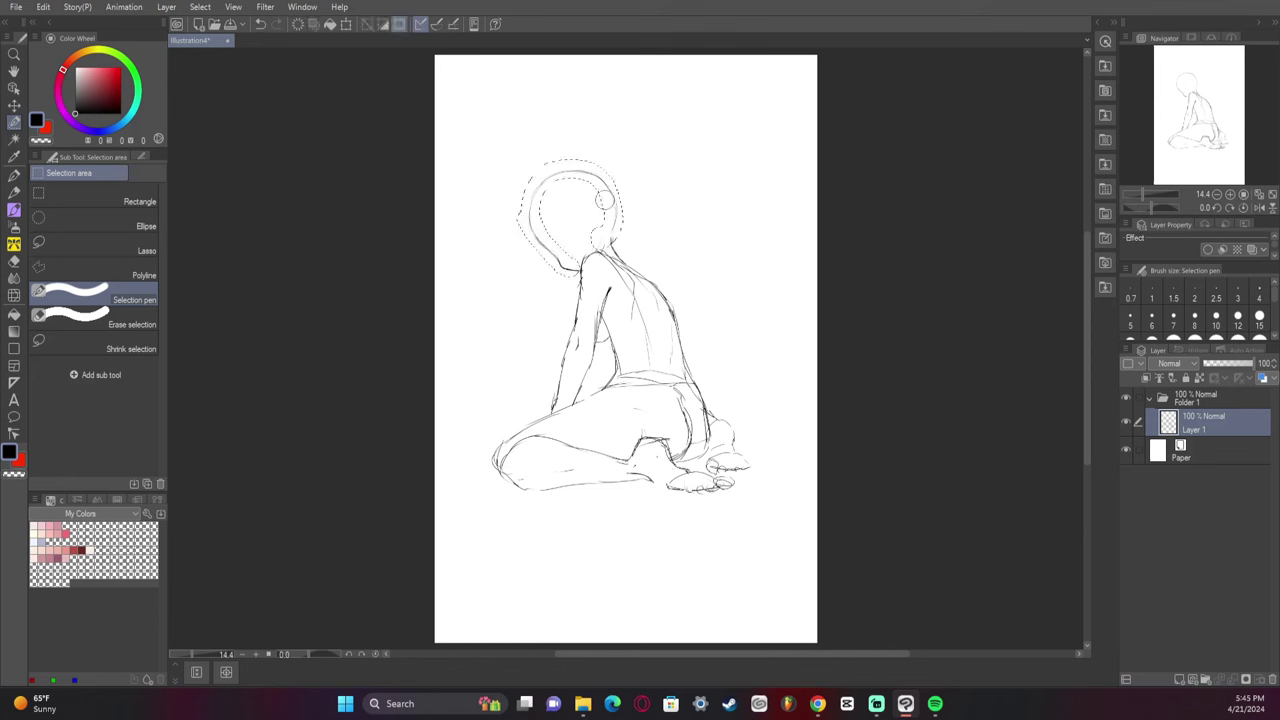
key("ctrl+t")
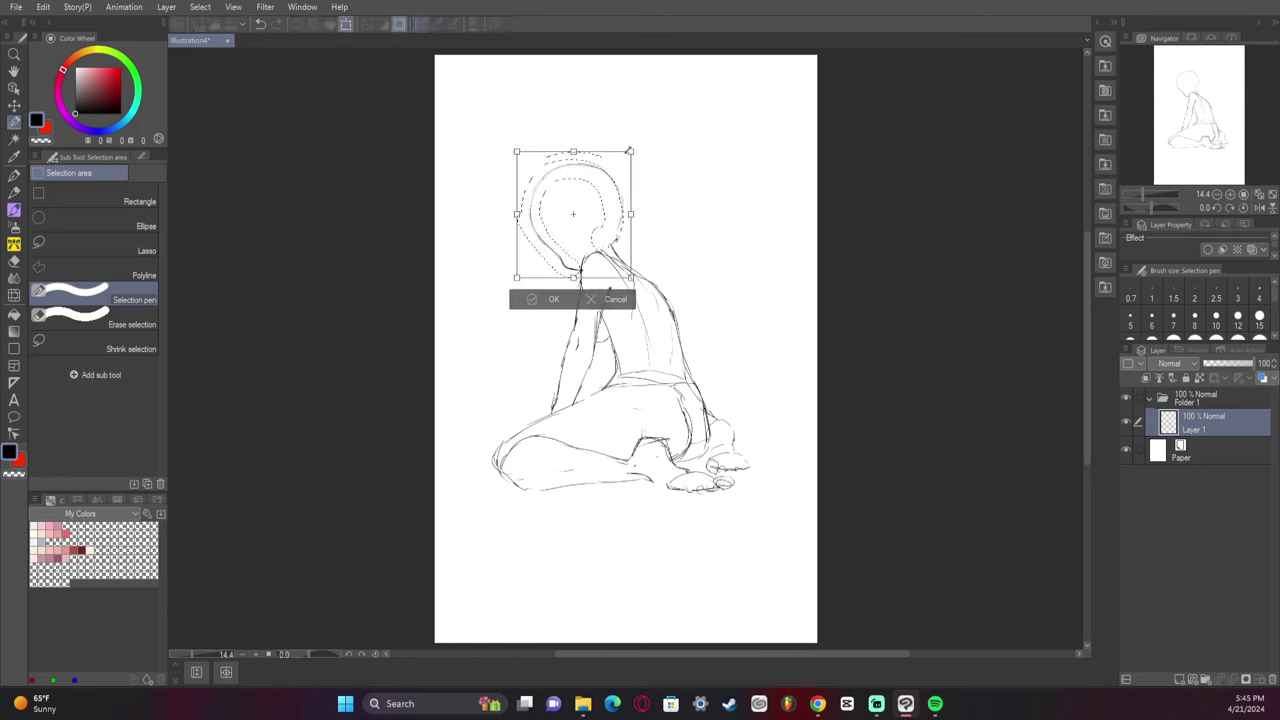
left_click_drag(620, 178, 617, 181)
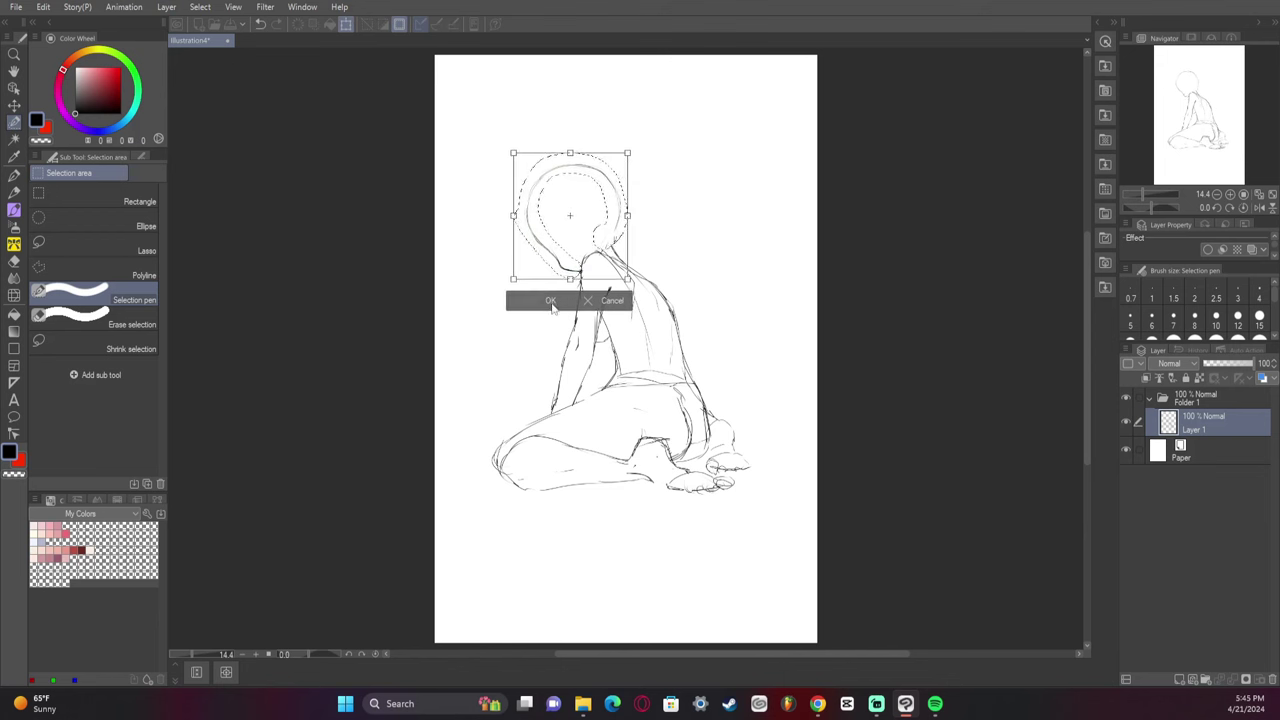
left_click(551, 303)
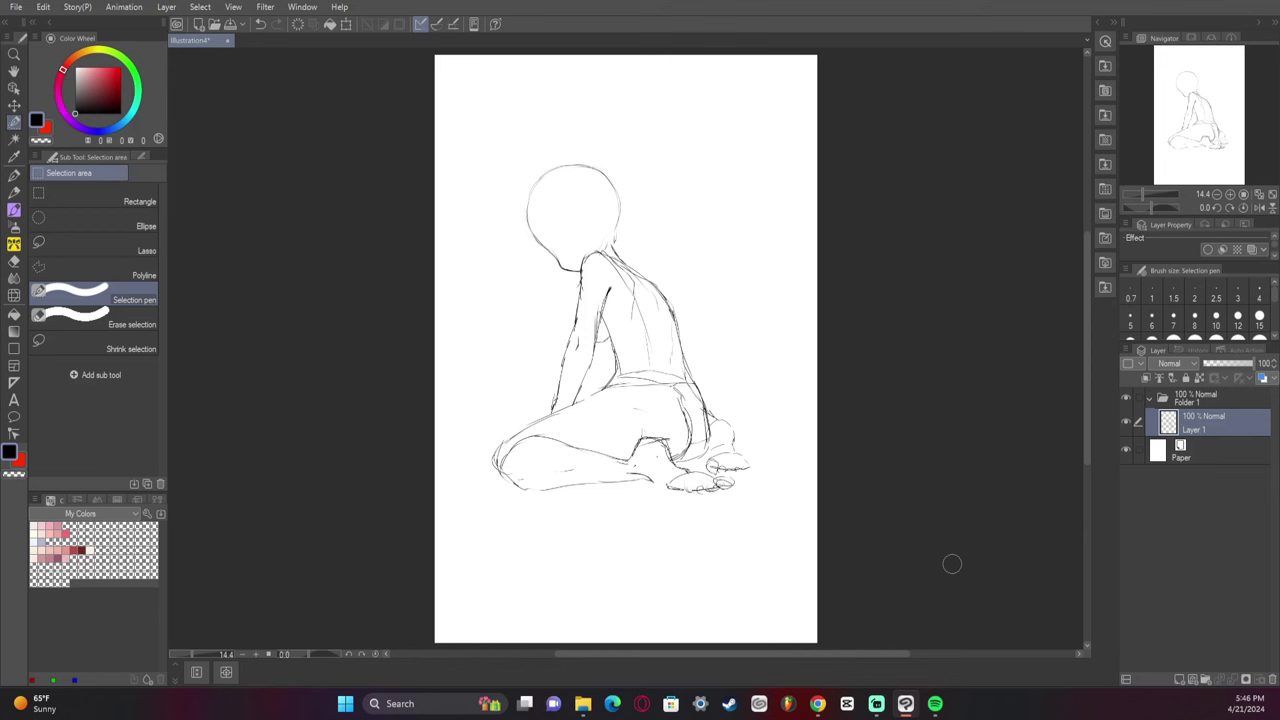
- Push the head's front and top outline slightly inward with Liquify
key("j")
left_click_drag(530, 180, 538, 191)
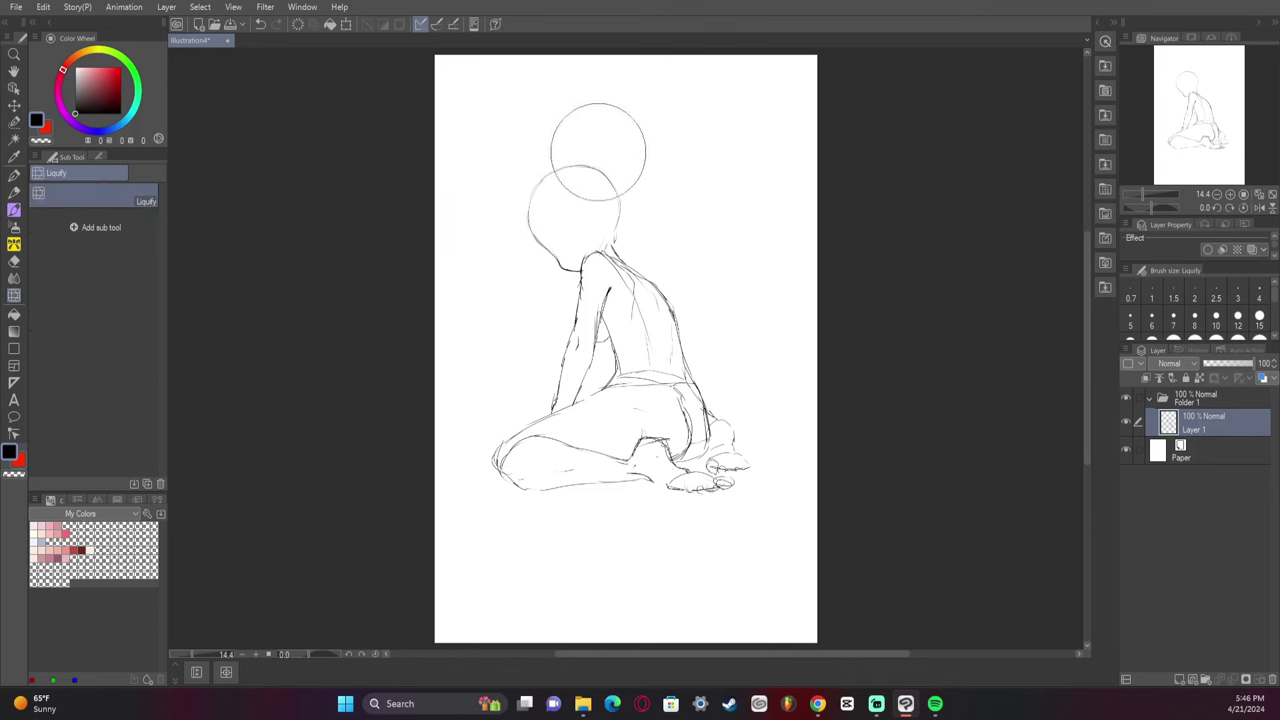
left_click_drag(600, 151, 596, 157)
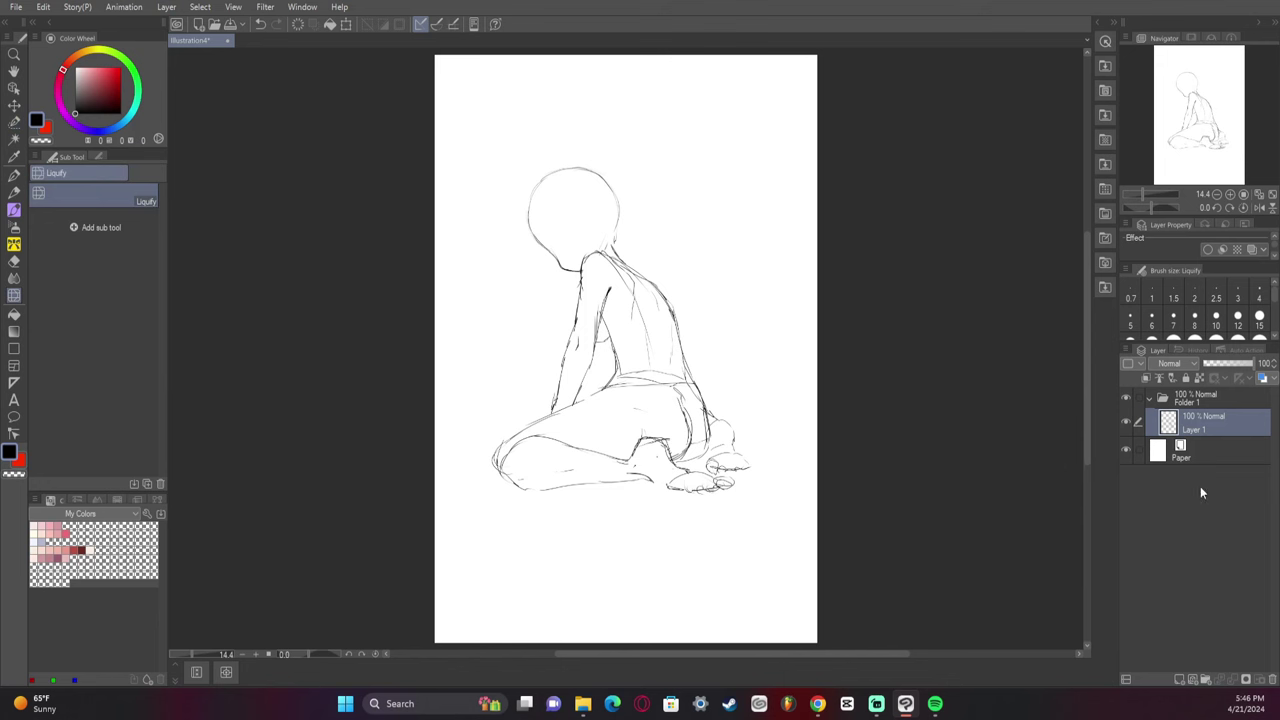
- Erase part of the chest curve behind the arm and rework it with the G-pen, undoing the unwanted stroke
key("e")
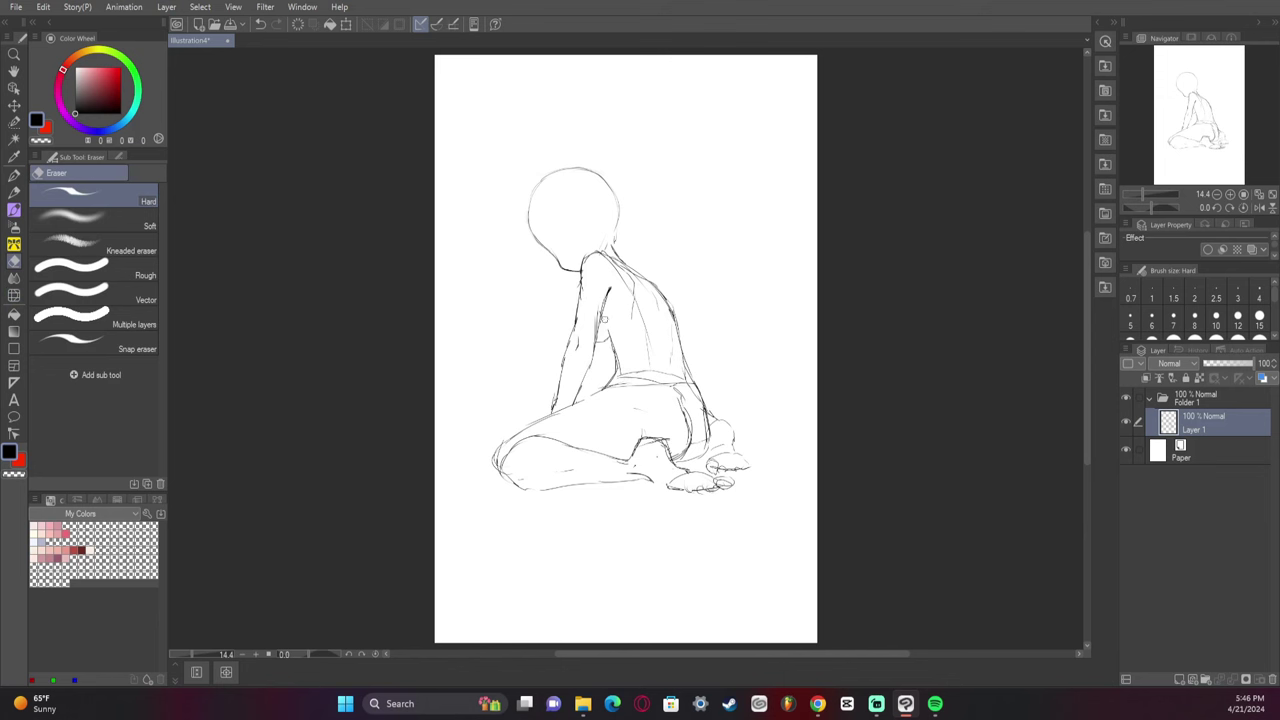
key("p")
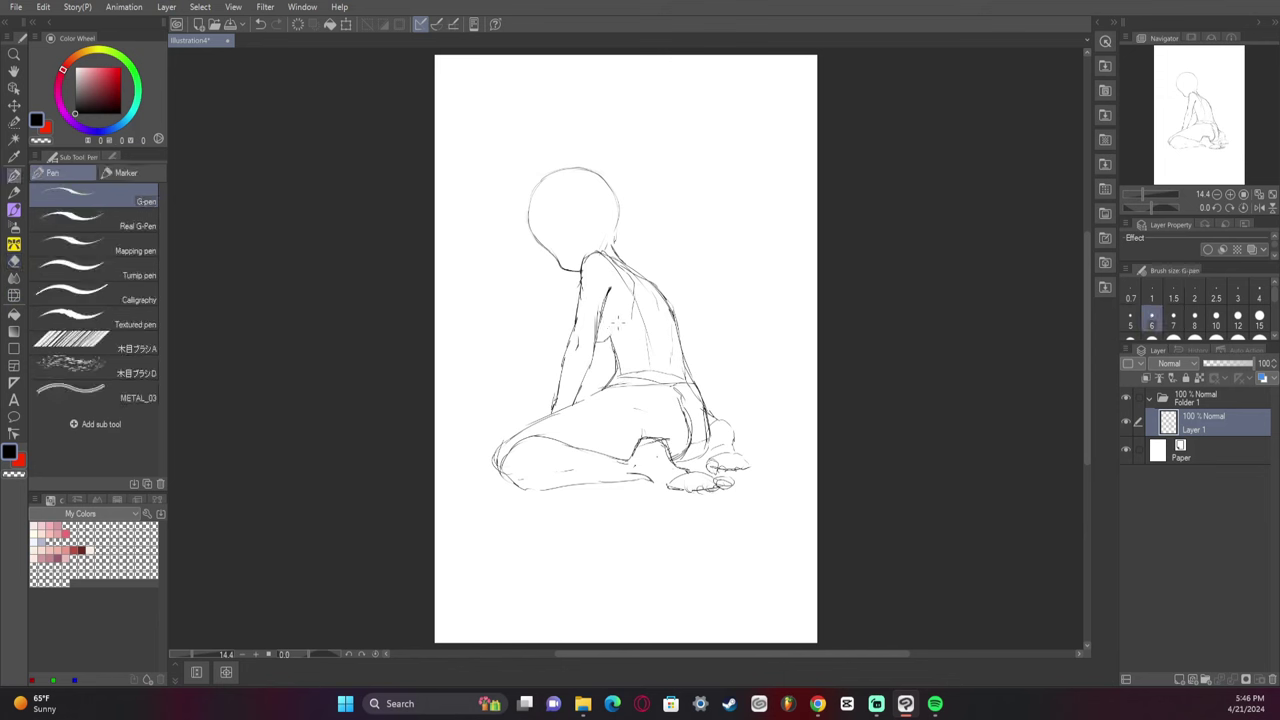
mouse_move(610, 327)
left_mouse_down()
mouse_move(611, 352)
mouse_move(604, 332)
left_mouse_up()
key("ctrl+z")
- Mirror the canvas view, redraw the outer hip and buttock contour as a rounder curve, and erase the old lines inside it
left_click(1259, 207)
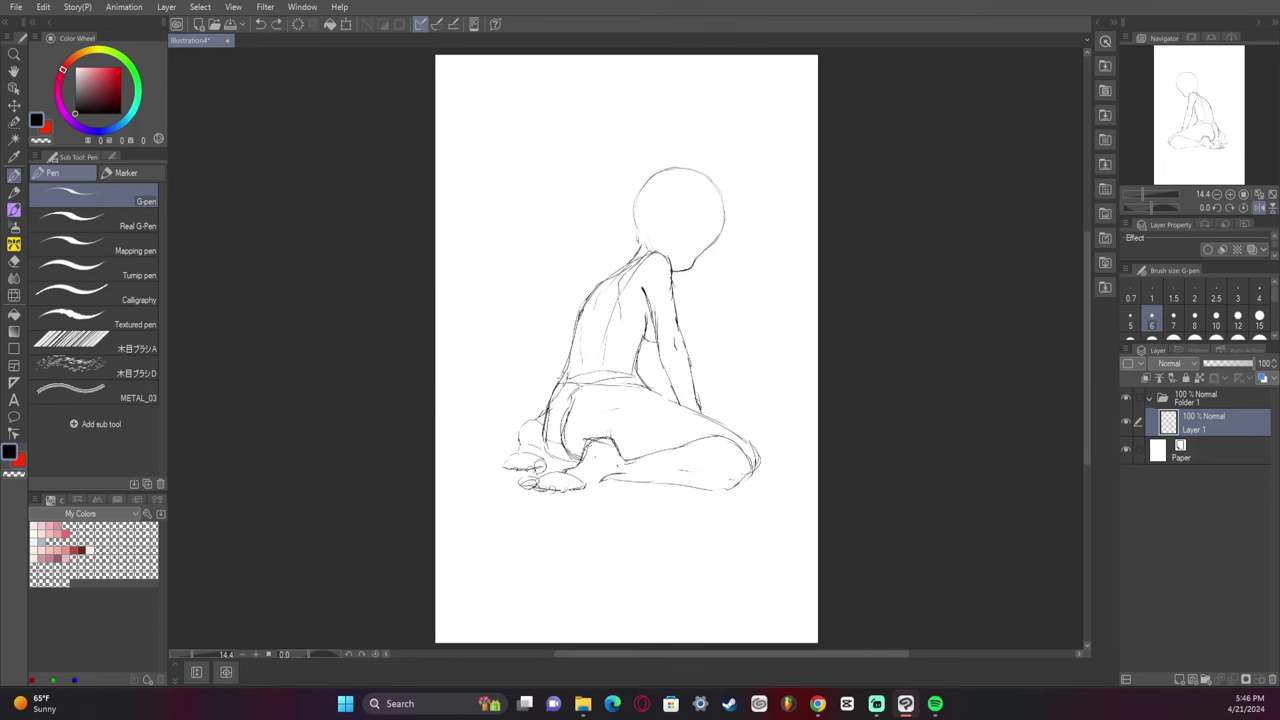
left_click_drag(562, 374, 537, 455)
key("e")
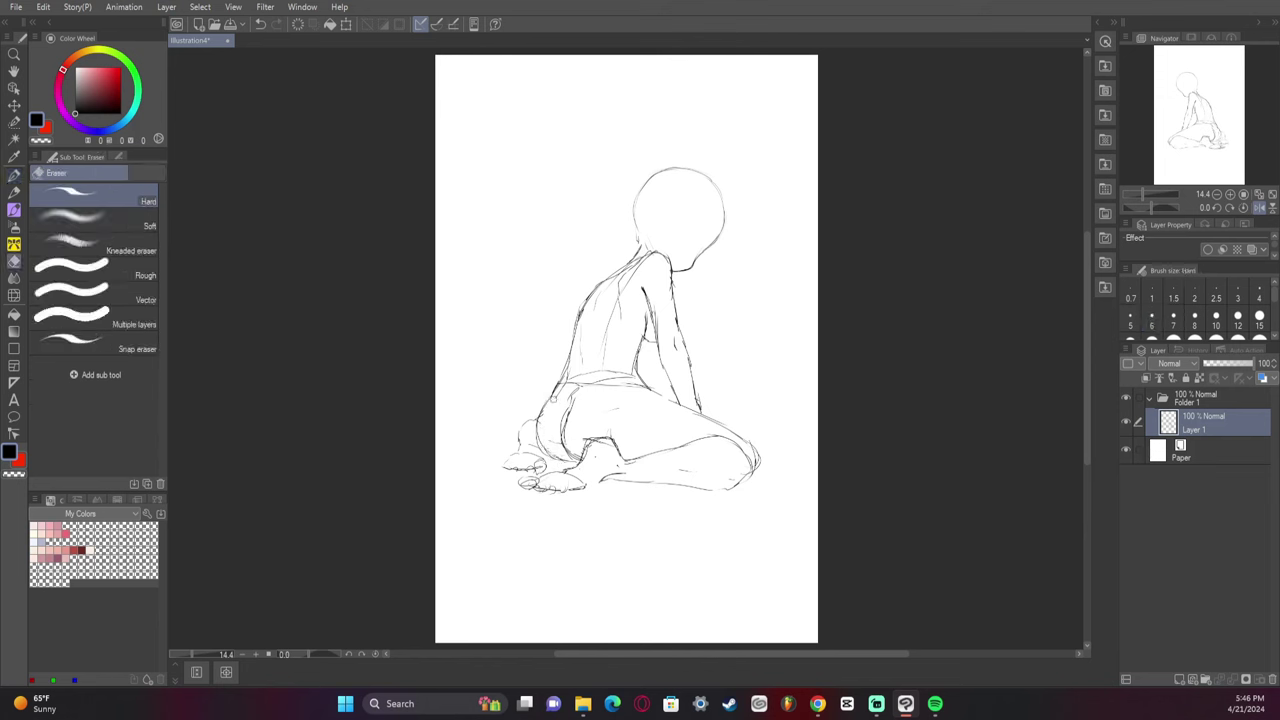
left_click_drag(554, 452, 568, 408)
- Redraw the buttock crease and a fuller outer hip curve, erase the leftover contour, and restore the unmirrored view
key("p")
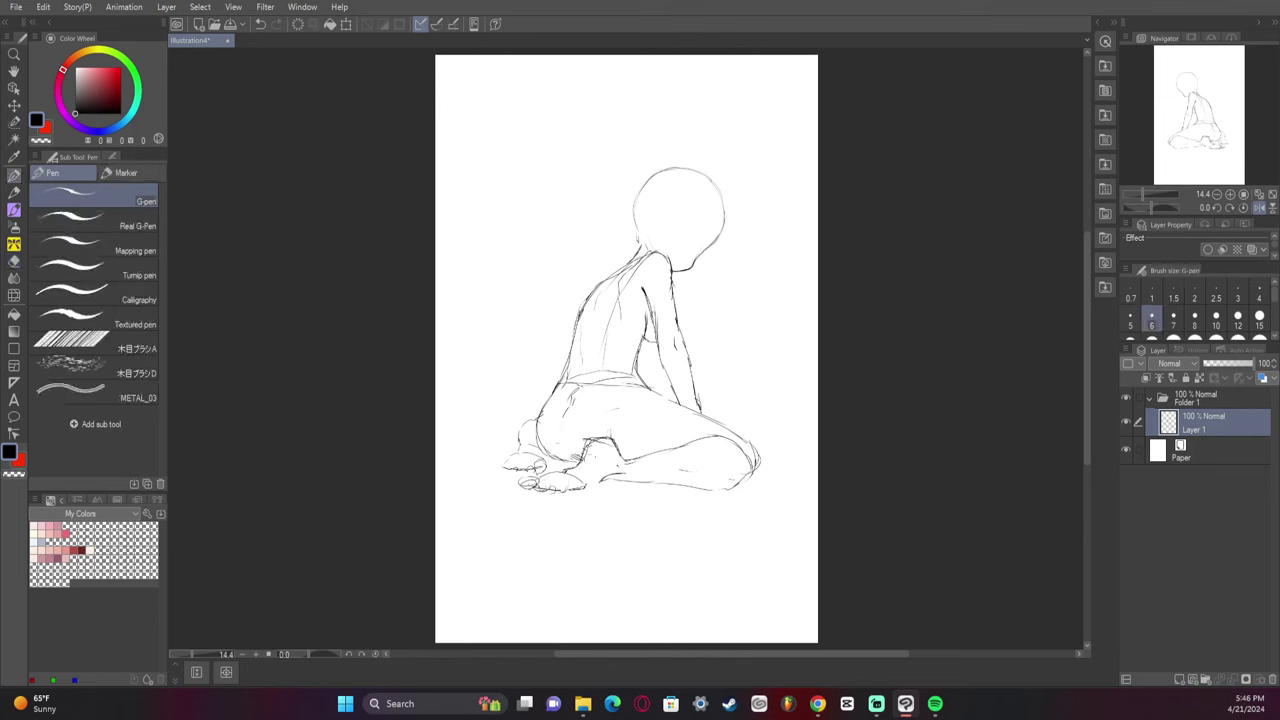
mouse_move(574, 456)
left_mouse_down()
mouse_move(567, 428)
mouse_move(584, 382)
mouse_move(530, 440)
mouse_move(570, 466)
left_mouse_up()
mouse_move(546, 390)
left_mouse_down()
mouse_move(534, 446)
mouse_move(566, 384)
left_mouse_up()
key("e")
left_click_drag(538, 433, 566, 460)
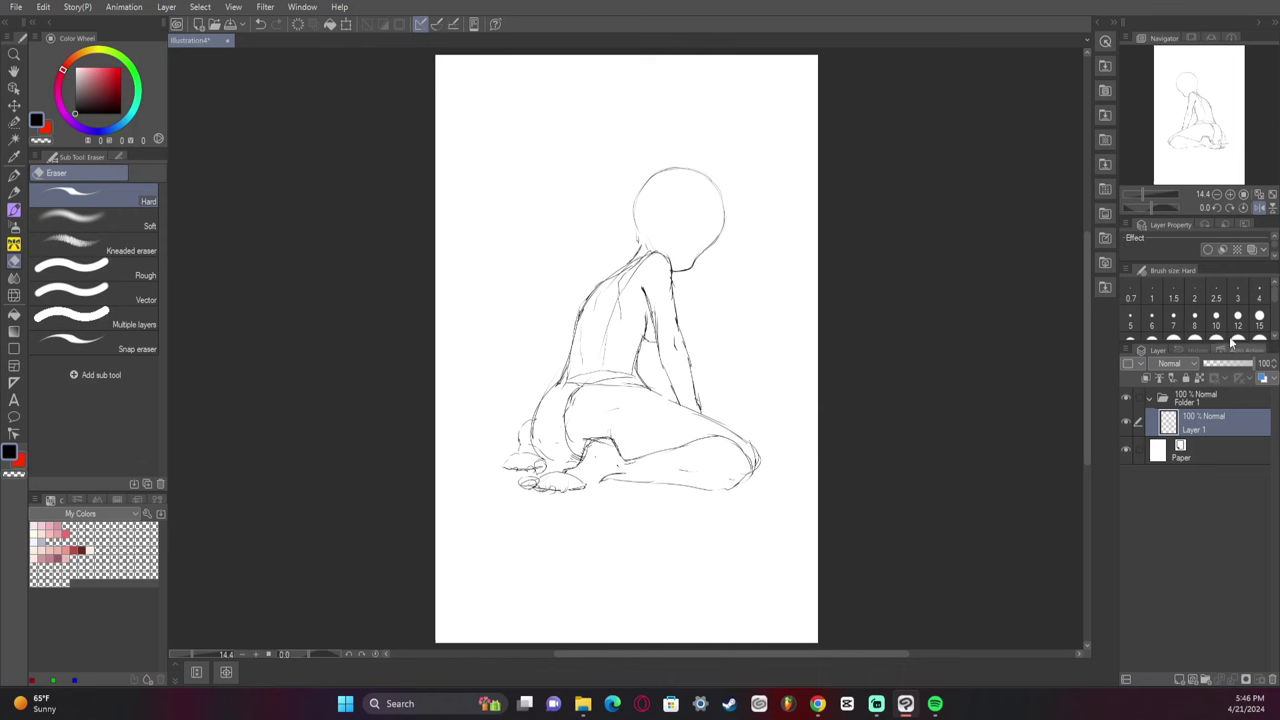
left_click(1262, 208)
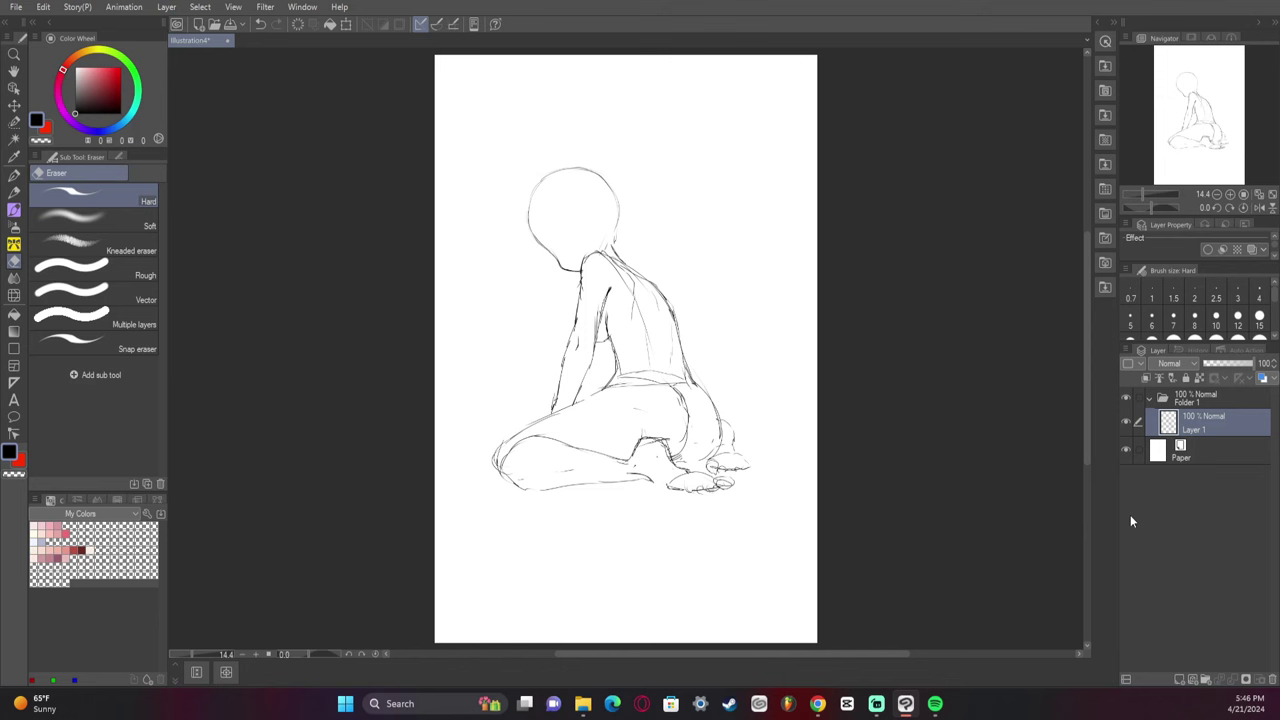
- Try strokes along the arm, undo the unwanted ones, and redraw the forearm's inner line down to the thigh
key("p")
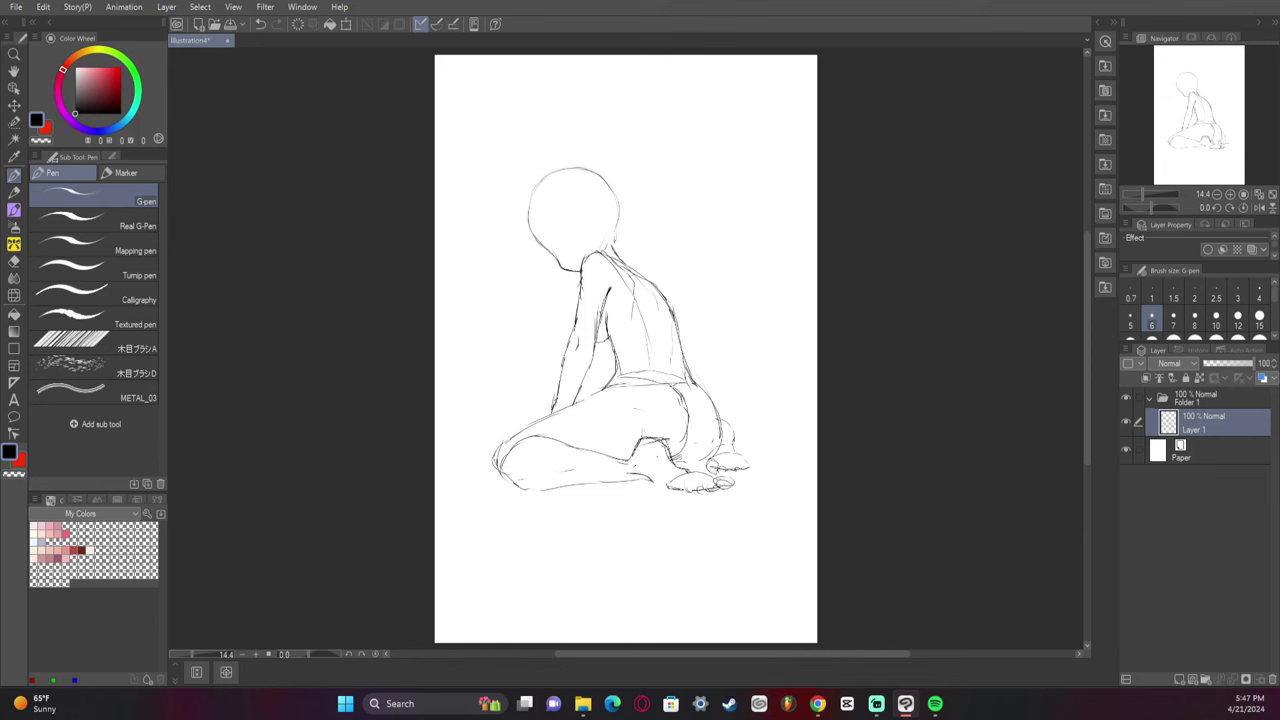
mouse_move(578, 303)
left_mouse_down()
mouse_move(560, 350)
mouse_move(568, 335)
left_mouse_up()
key("ctrl+z")
key("ctrl+z")
key("ctrl+z")
key("ctrl+z")
left_click_drag(590, 373, 574, 403)
key("ctrl+z")
key("ctrl+y")
- Reinforce the near foot's upper, heel and underside lines and darken the buttock crease above the ankle
left_click_drag(674, 461, 710, 466)
left_click_drag(632, 476, 668, 496)
key("e")
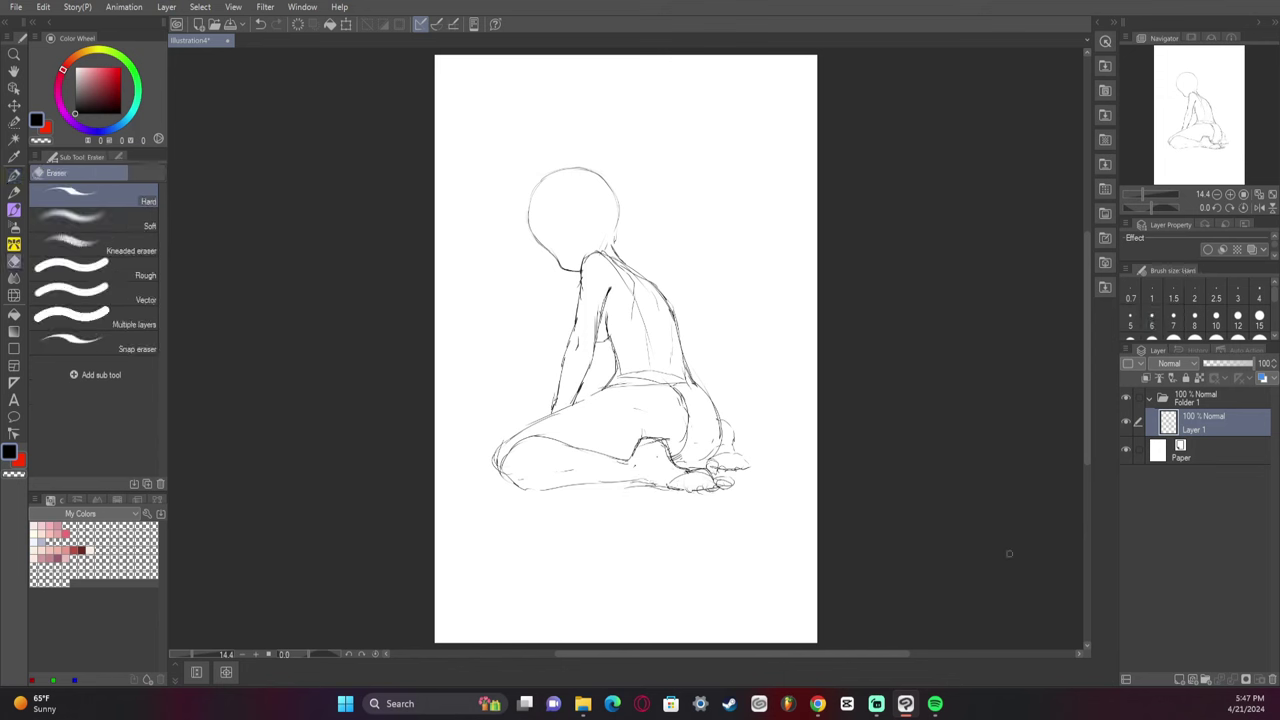
key("p")
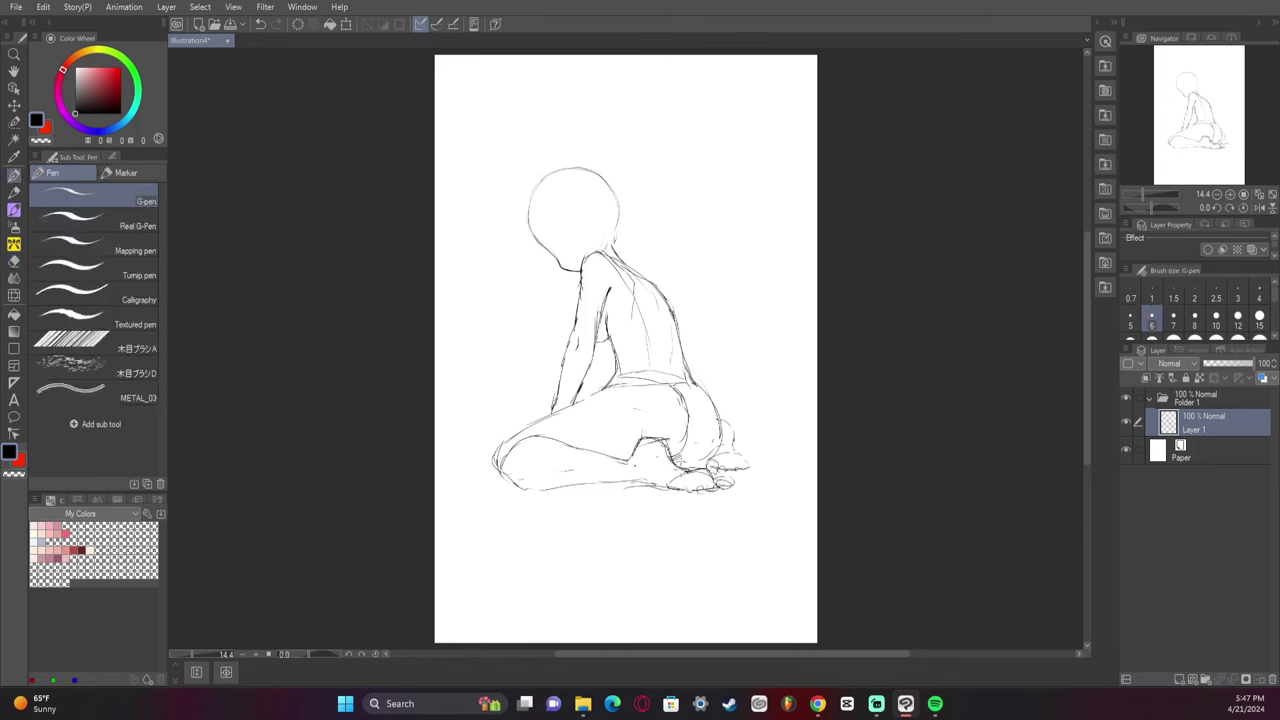
mouse_move(664, 468)
left_mouse_down()
mouse_move(686, 472)
mouse_move(634, 462)
mouse_move(640, 450)
left_mouse_up()
mouse_move(674, 462)
left_mouse_down()
mouse_move(692, 442)
mouse_move(690, 406)
mouse_move(682, 456)
left_mouse_up()
- Select the far foot behind the hip and transform it slightly farther out from the body
key("m")
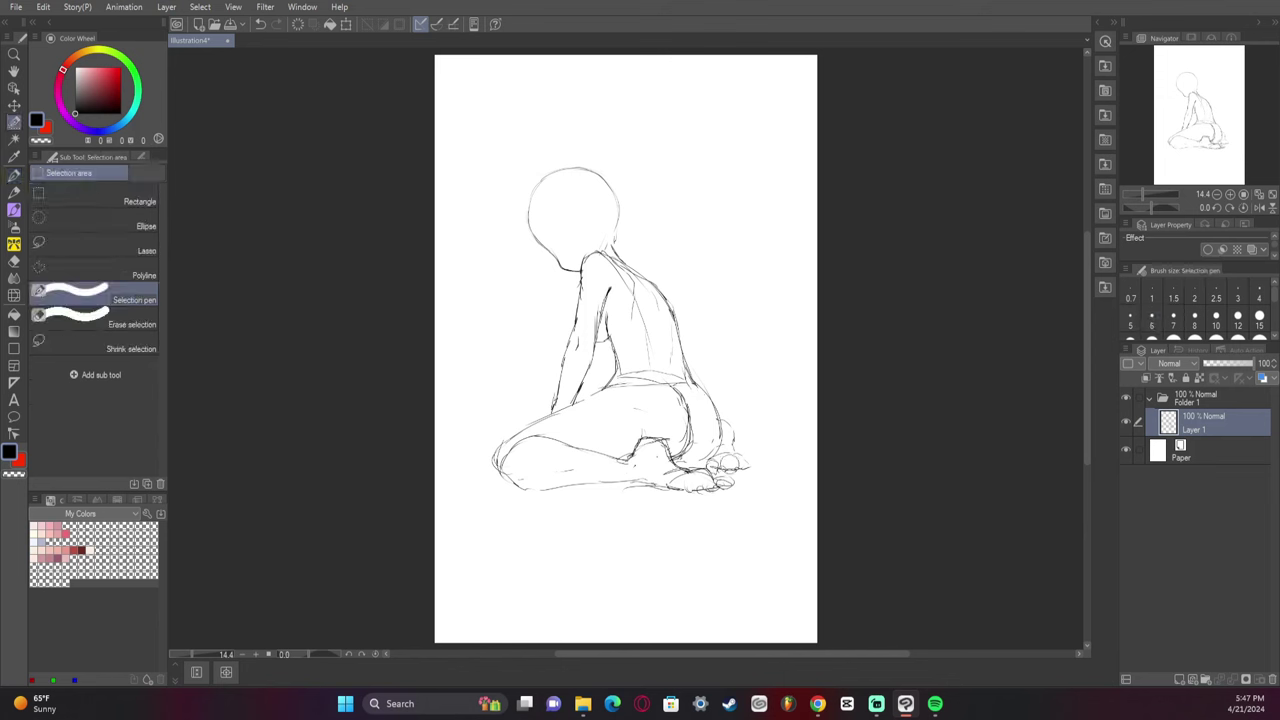
mouse_move(730, 466)
left_mouse_down()
mouse_move(714, 466)
mouse_move(745, 430)
mouse_move(737, 420)
left_mouse_up()
key("ctrl+t")
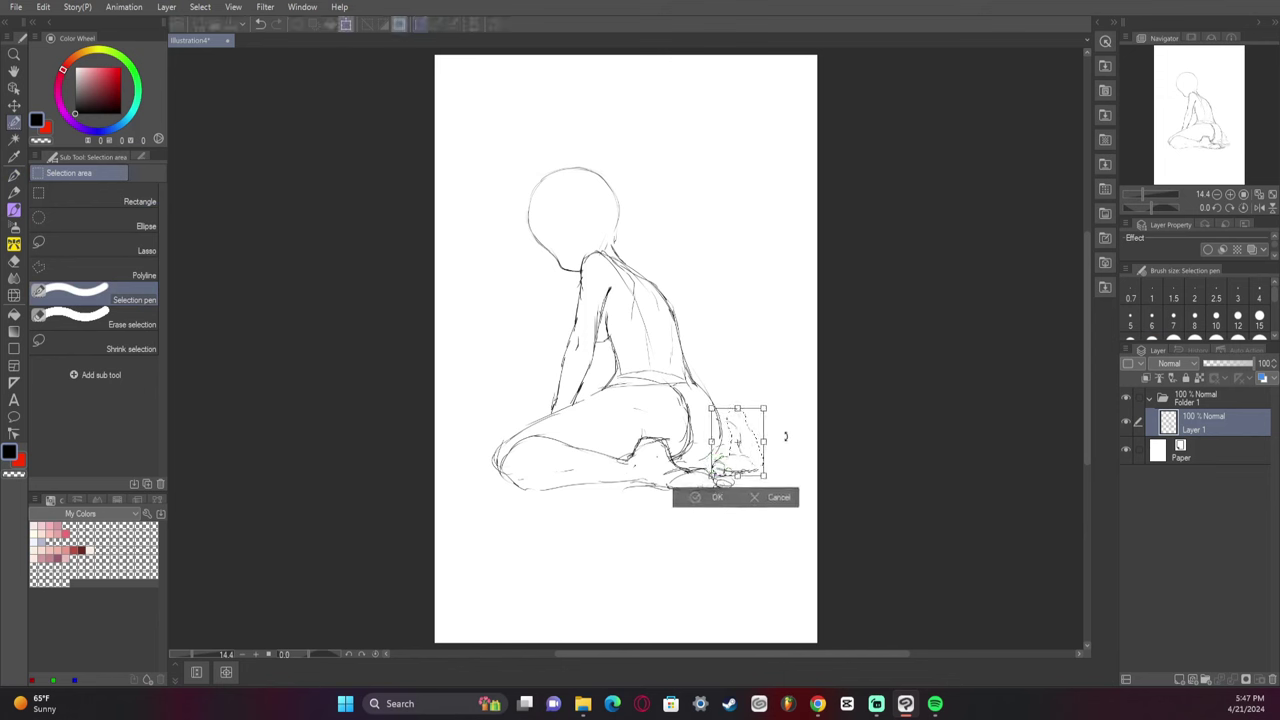
key("Return")
key("ctrl+d")
key("p")
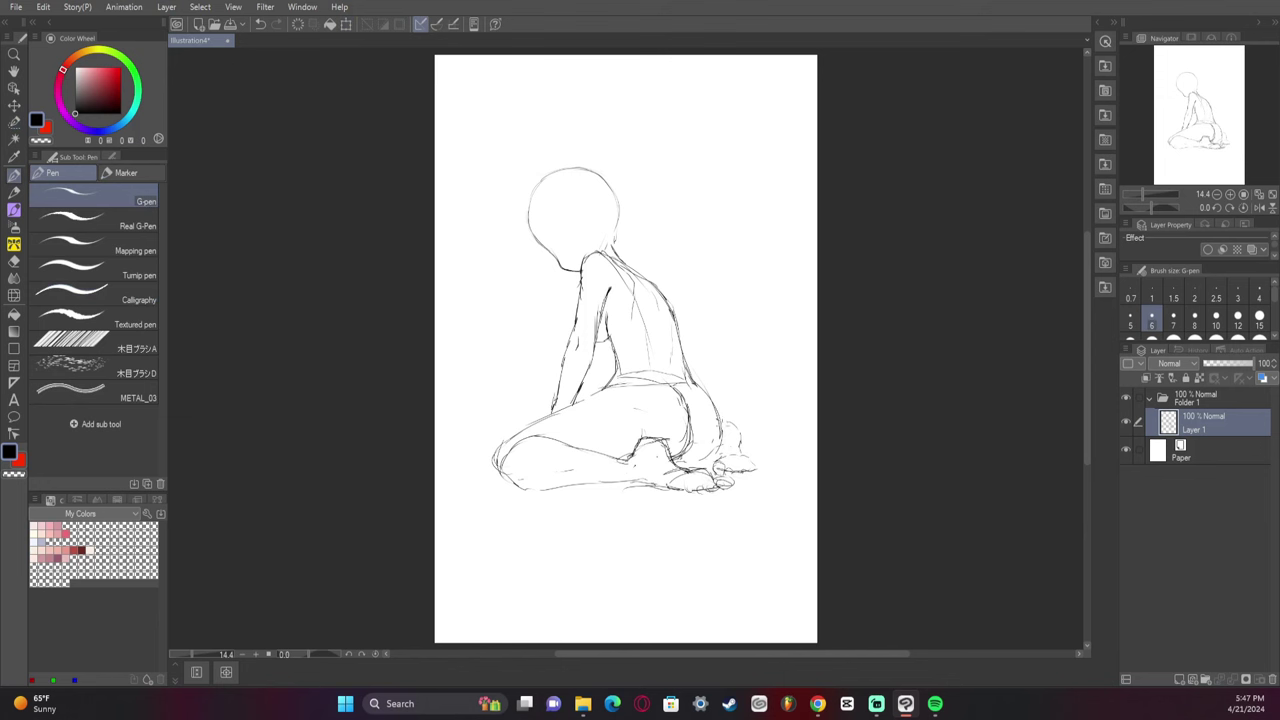
- Firm up the far foot's outline and sole and reinforce the upper thigh contour, undoing unwanted strokes
mouse_move(722, 425)
left_mouse_down()
mouse_move(742, 439)
mouse_move(731, 419)
mouse_move(711, 465)
mouse_move(757, 469)
left_mouse_up()
key("ctrl+z")
key("ctrl+z")
mouse_move(498, 462)
left_mouse_down()
mouse_move(522, 426)
mouse_move(576, 412)
mouse_move(610, 384)
mouse_move(494, 446)
mouse_move(605, 393)
left_mouse_up()
key("ctrl+z")
- Select the head, torso and arm together, enlarge them slightly, shift them up, and clear the selection
key("m")
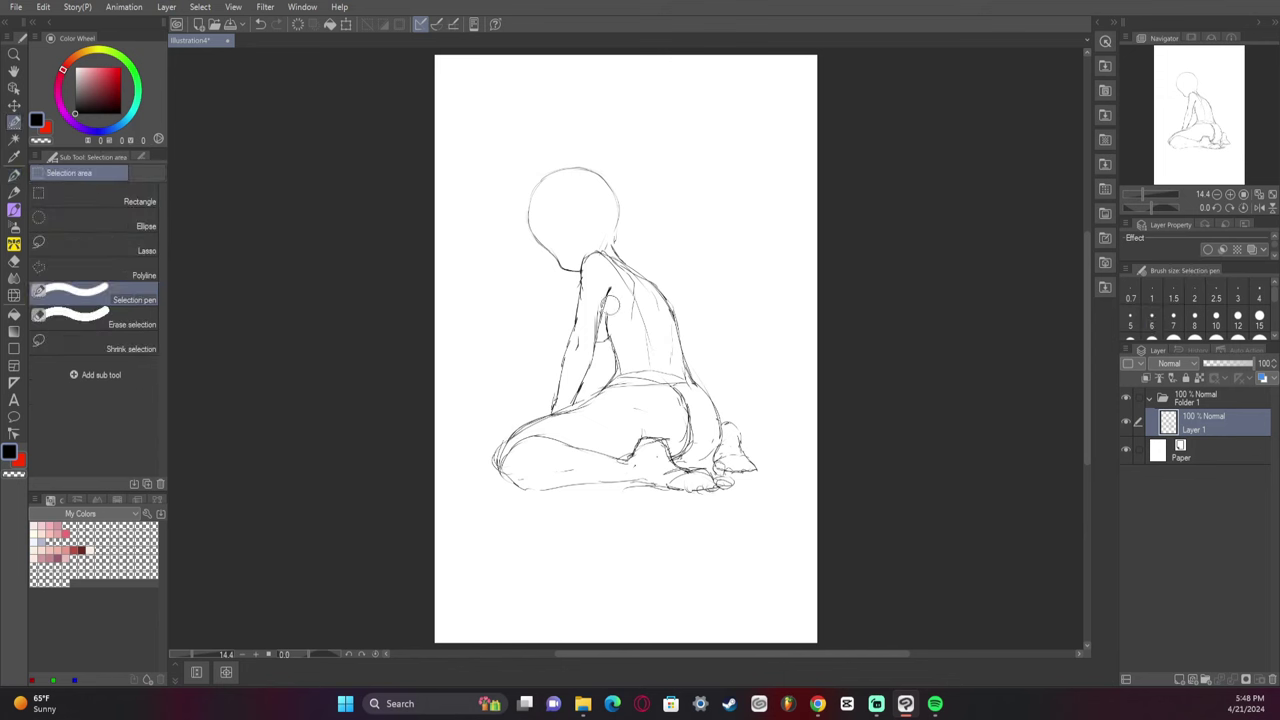
mouse_move(542, 183)
left_mouse_down()
mouse_move(545, 300)
mouse_move(530, 350)
mouse_move(575, 240)
mouse_move(625, 322)
mouse_move(690, 322)
mouse_move(600, 125)
left_mouse_up()
key("ctrl+t")
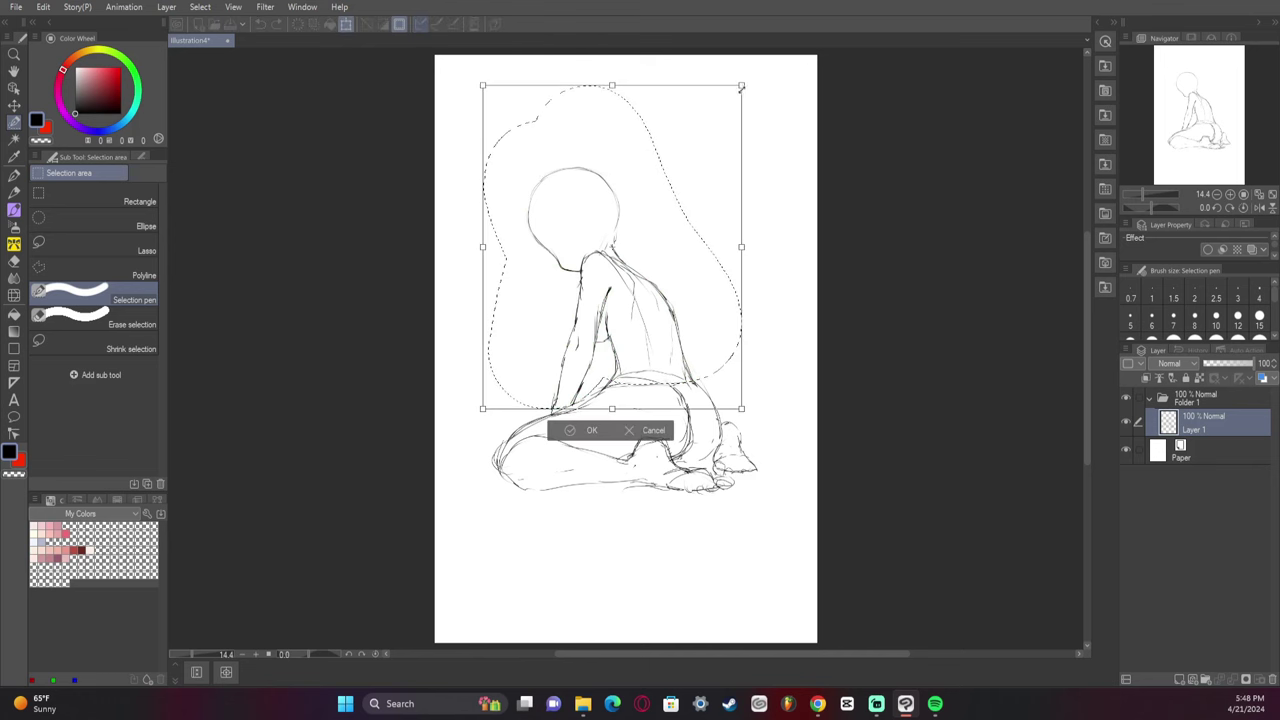
left_click_drag(741, 86, 752, 72)
left_click_drag(733, 132, 726, 128)
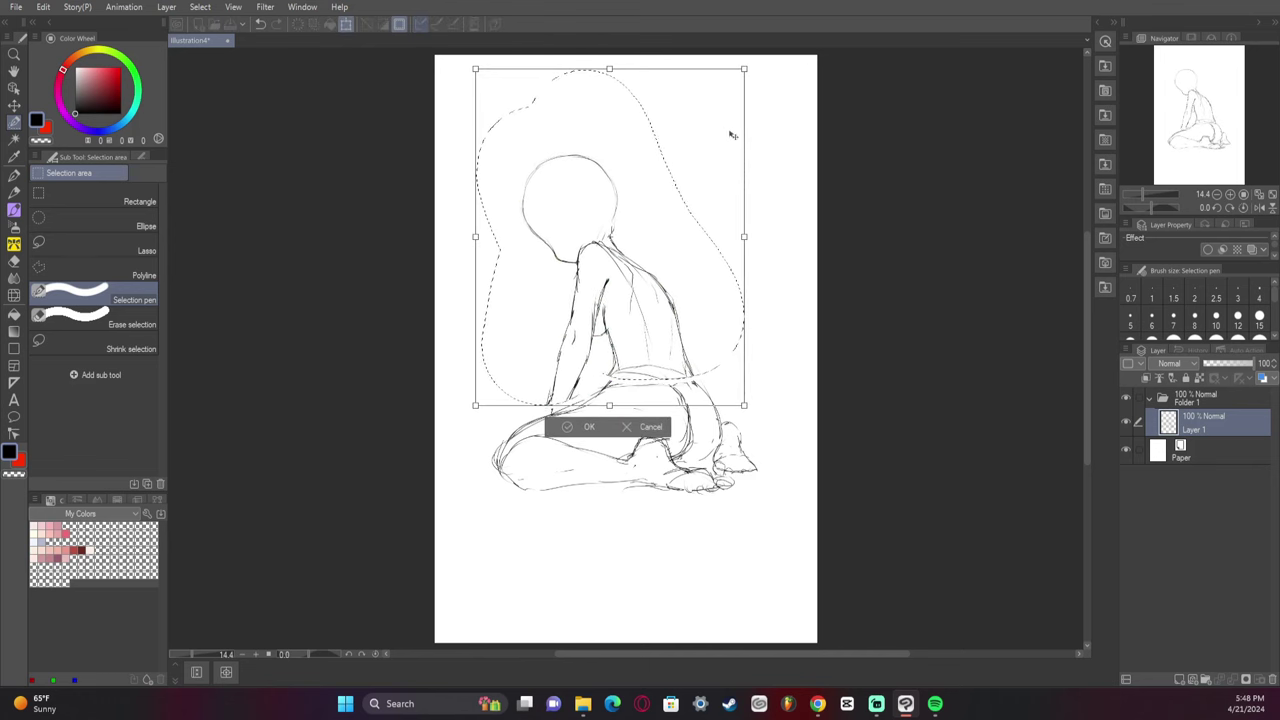
key("Return")
key("ctrl+d")
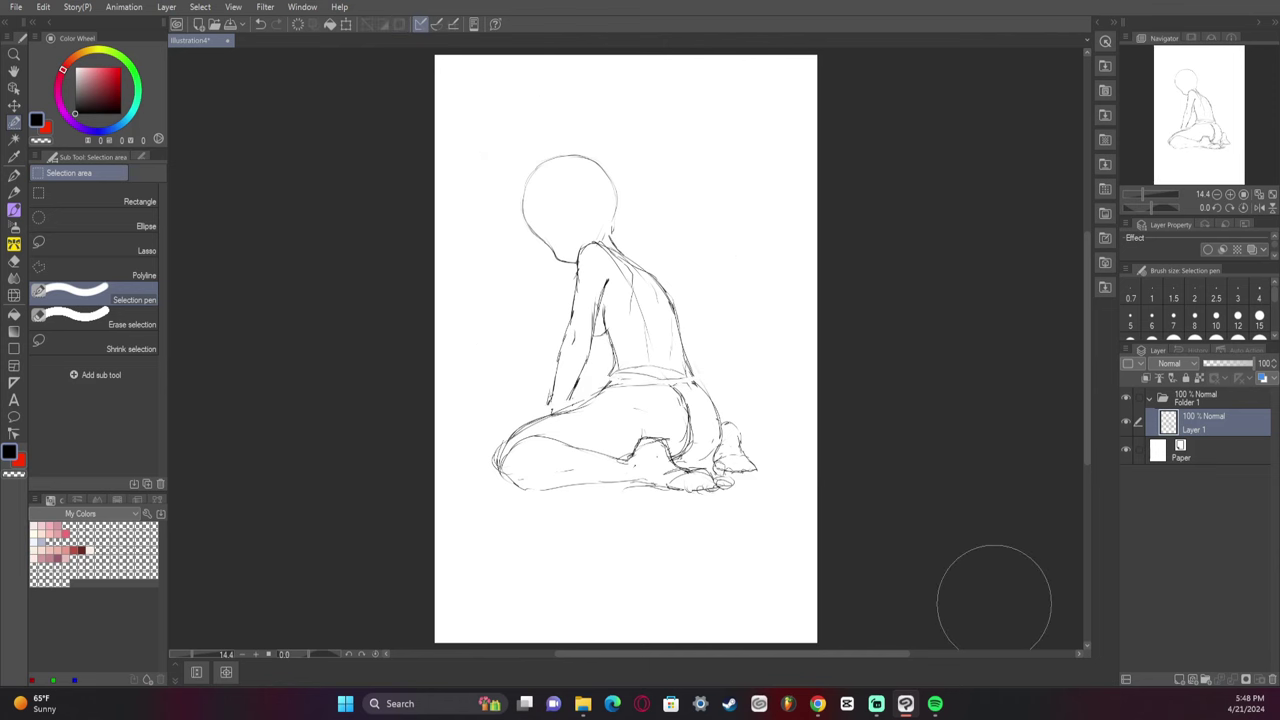
- Erase the chest curve behind the arm and redraw it slightly lower
key("e")
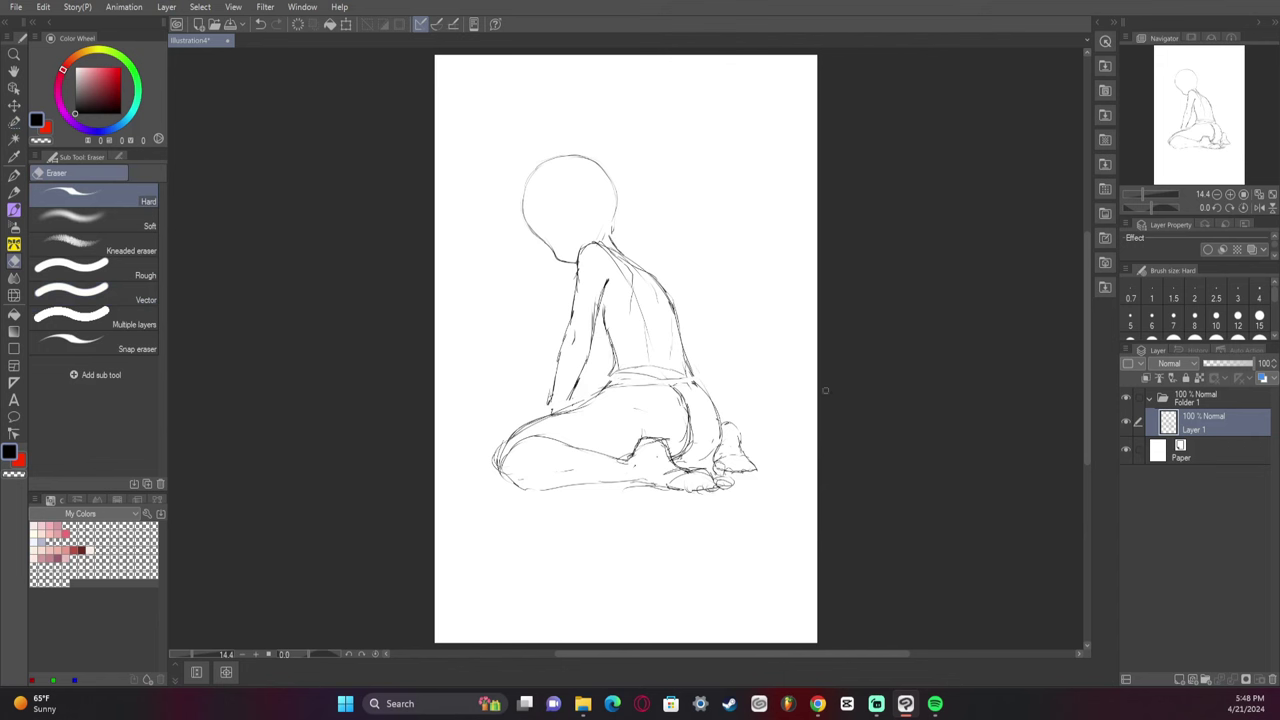
key("p")
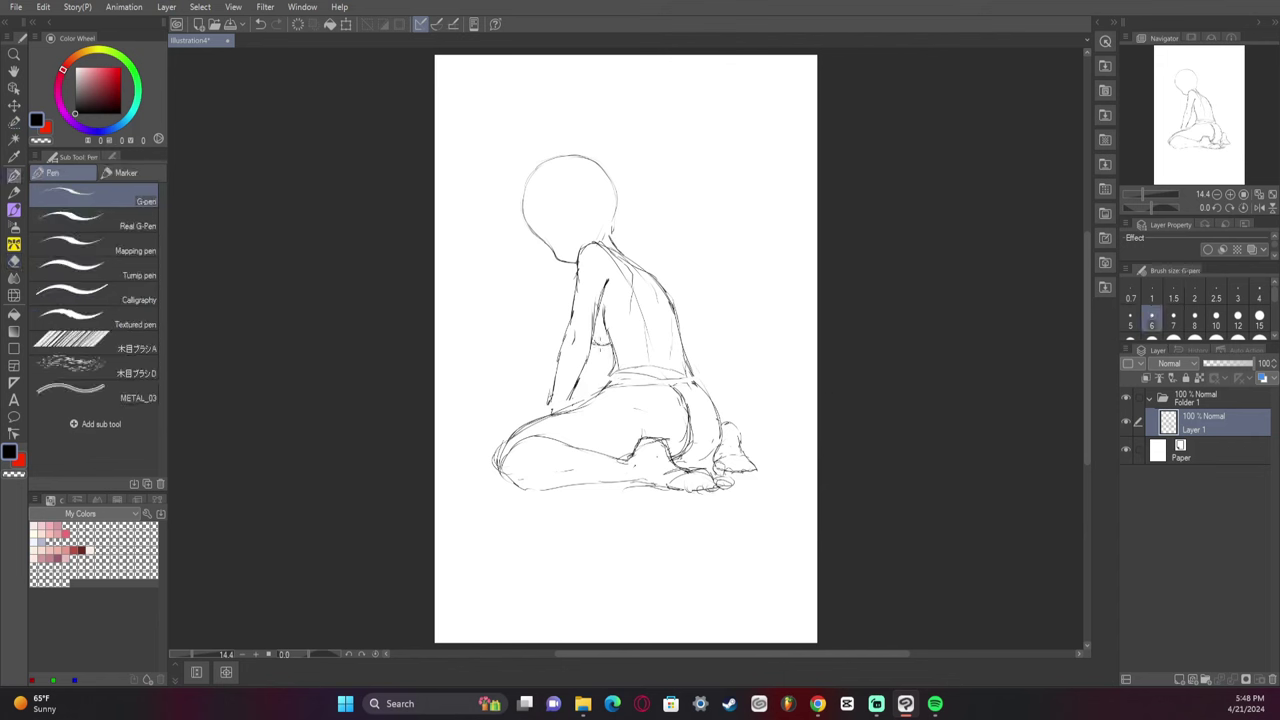
left_click_drag(593, 343, 604, 342)
- Mirror the canvas view and sketch the long inner curve of a large tail rising from the lower back, undoing unwanted strokes
left_click(1258, 207)
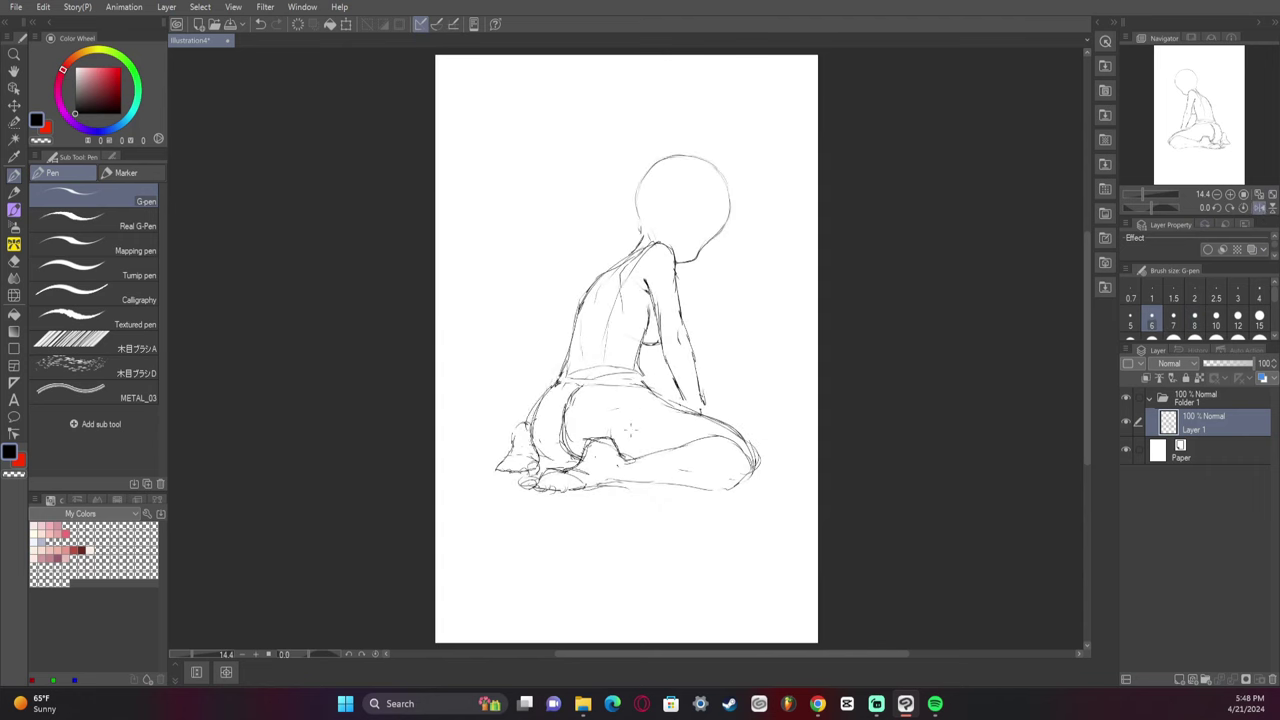
mouse_move(578, 382)
left_mouse_down()
mouse_move(494, 381)
mouse_move(438, 412)
mouse_move(566, 383)
mouse_move(521, 312)
left_mouse_up()
key("ctrl+z")
key("ctrl+z")
mouse_move(576, 386)
left_mouse_down()
mouse_move(536, 382)
mouse_move(510, 241)
left_mouse_up()
mouse_move(478, 312)
left_mouse_down()
mouse_move(506, 236)
mouse_move(556, 216)
left_mouse_up()
mouse_move(484, 276)
left_mouse_down()
mouse_move(560, 212)
mouse_move(520, 232)
mouse_move(553, 227)
mouse_move(568, 248)
mouse_move(567, 231)
mouse_move(585, 258)
mouse_move(543, 211)
mouse_move(566, 205)
mouse_move(596, 224)
left_mouse_up()
key("ctrl+z")
key("ctrl+z")
key("ctrl+z")
key("ctrl+z")
key("ctrl+z")
- Sketch the tail's curling upper contour, its outer tip strokes and a tuft of fur along the inner curve
left_click_drag(504, 196, 594, 230)
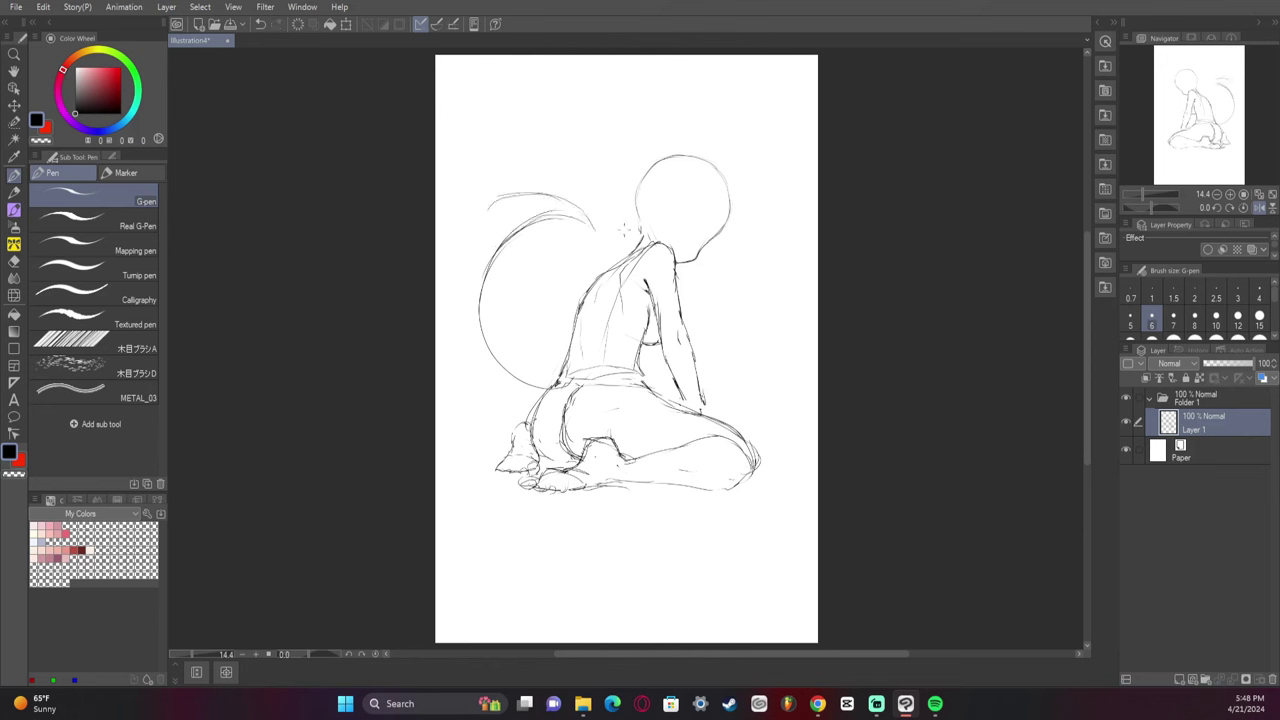
mouse_move(516, 190)
left_mouse_down()
mouse_move(476, 200)
mouse_move(450, 226)
mouse_move(449, 252)
mouse_move(490, 180)
mouse_move(484, 190)
left_mouse_up()
mouse_move(484, 350)
left_mouse_down()
mouse_move(497, 294)
mouse_move(536, 262)
left_mouse_up()
left_click_drag(474, 322, 494, 268)
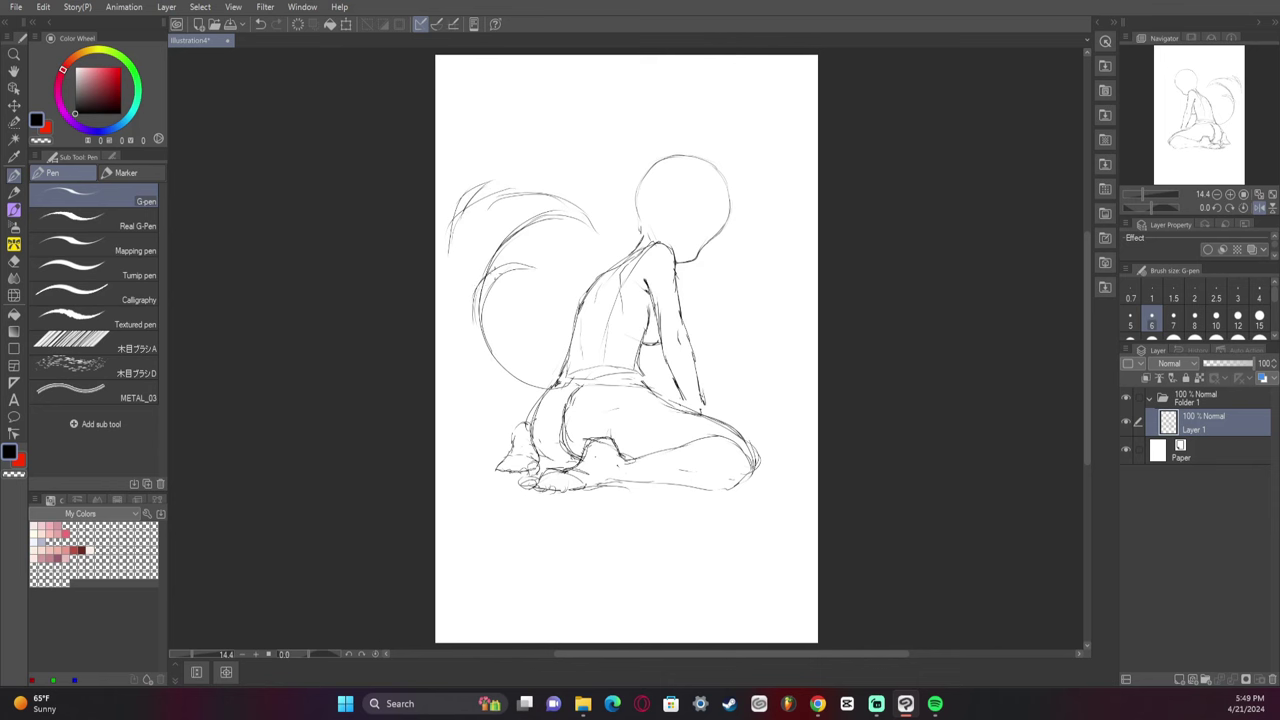
- Restore the unmirrored view, add the tail's base, lower outer contour and curled tip, and erase the hip line it overlaps
left_click(1257, 207)
mouse_move(686, 390)
left_mouse_down()
mouse_move(722, 418)
mouse_move(701, 416)
mouse_move(712, 372)
mouse_move(704, 391)
mouse_move(748, 372)
left_mouse_up()
mouse_move(716, 419)
left_mouse_down()
mouse_move(762, 426)
mouse_move(815, 385)
mouse_move(817, 346)
left_mouse_up()
mouse_move(720, 220)
left_mouse_down()
mouse_move(666, 236)
mouse_move(672, 263)
mouse_move(678, 218)
left_mouse_up()
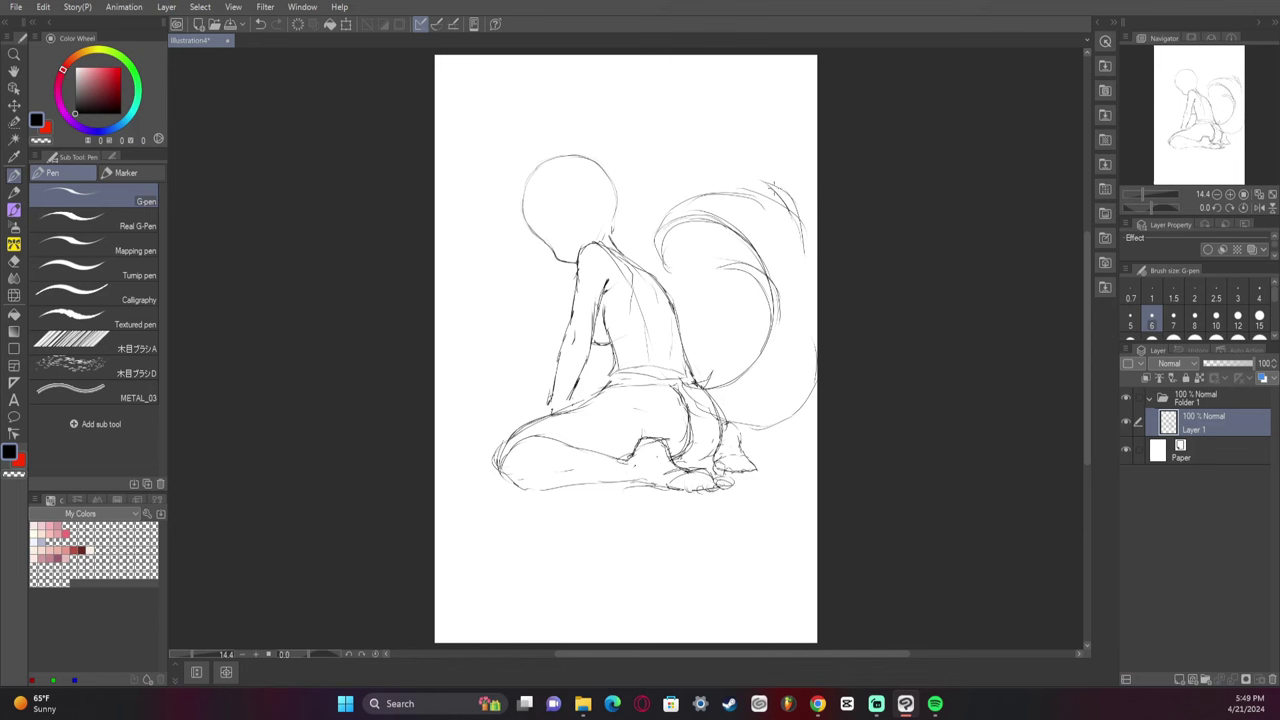
key("e")
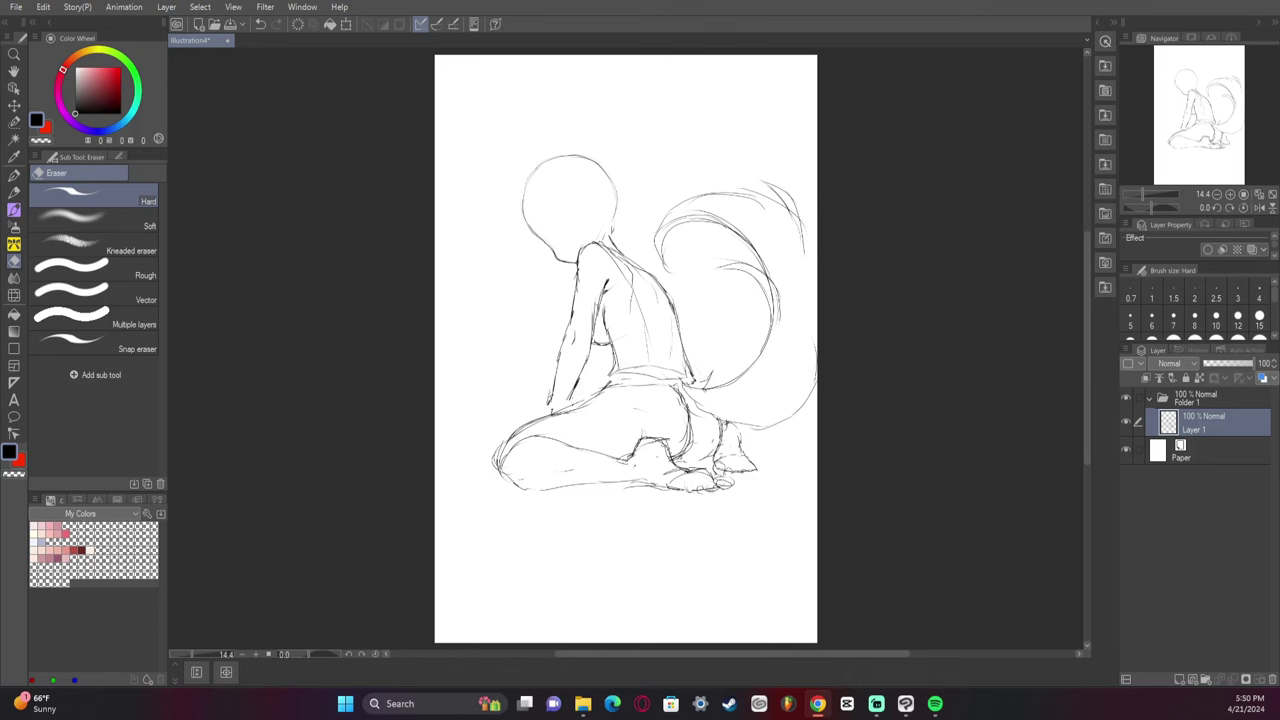
- Sketch a curved band line across the lower back above the waist, undoing the unwanted strokes
left_click(1230, 195)
left_click(1230, 195)
mouse_move(1222, 123)
left_mouse_down()
mouse_move(1206, 103)
mouse_move(1218, 110)
left_mouse_up()
key("p")
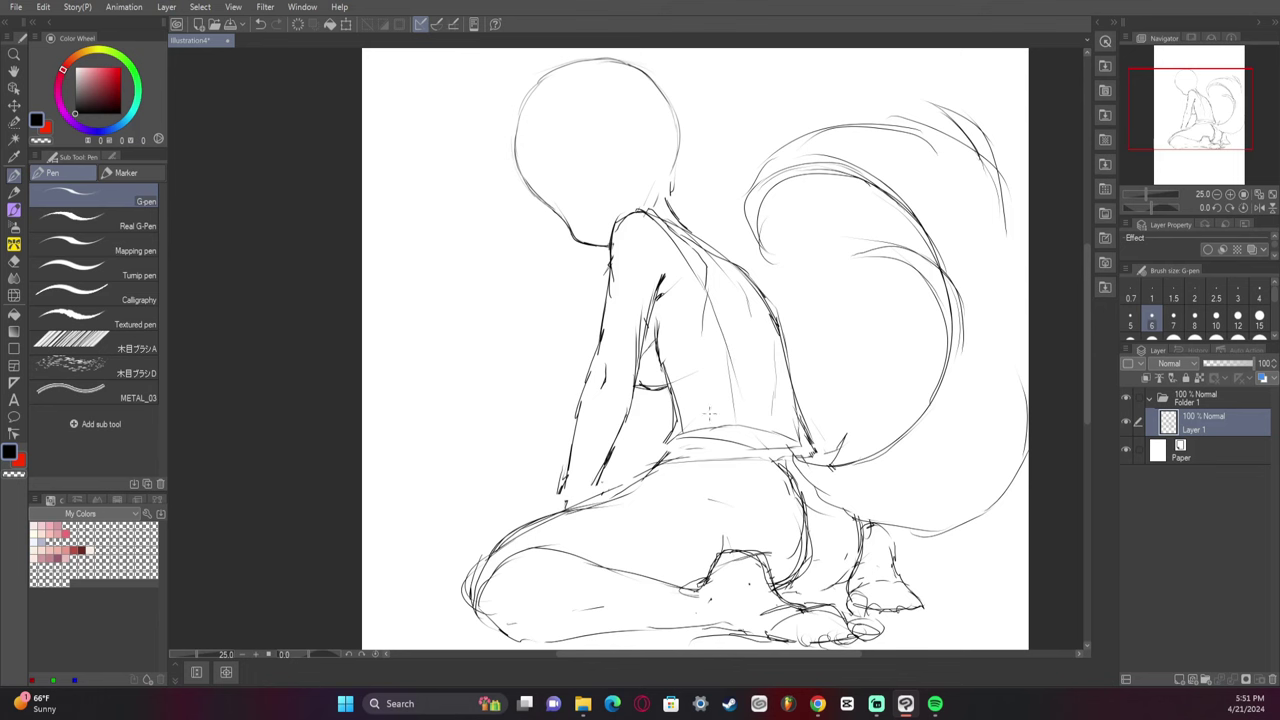
mouse_move(675, 398)
left_mouse_down()
mouse_move(760, 407)
mouse_move(729, 375)
mouse_move(752, 376)
mouse_move(691, 402)
mouse_move(801, 403)
mouse_move(682, 409)
left_mouse_up()
key("ctrl+z")
key("ctrl+z")
key("ctrl+z")
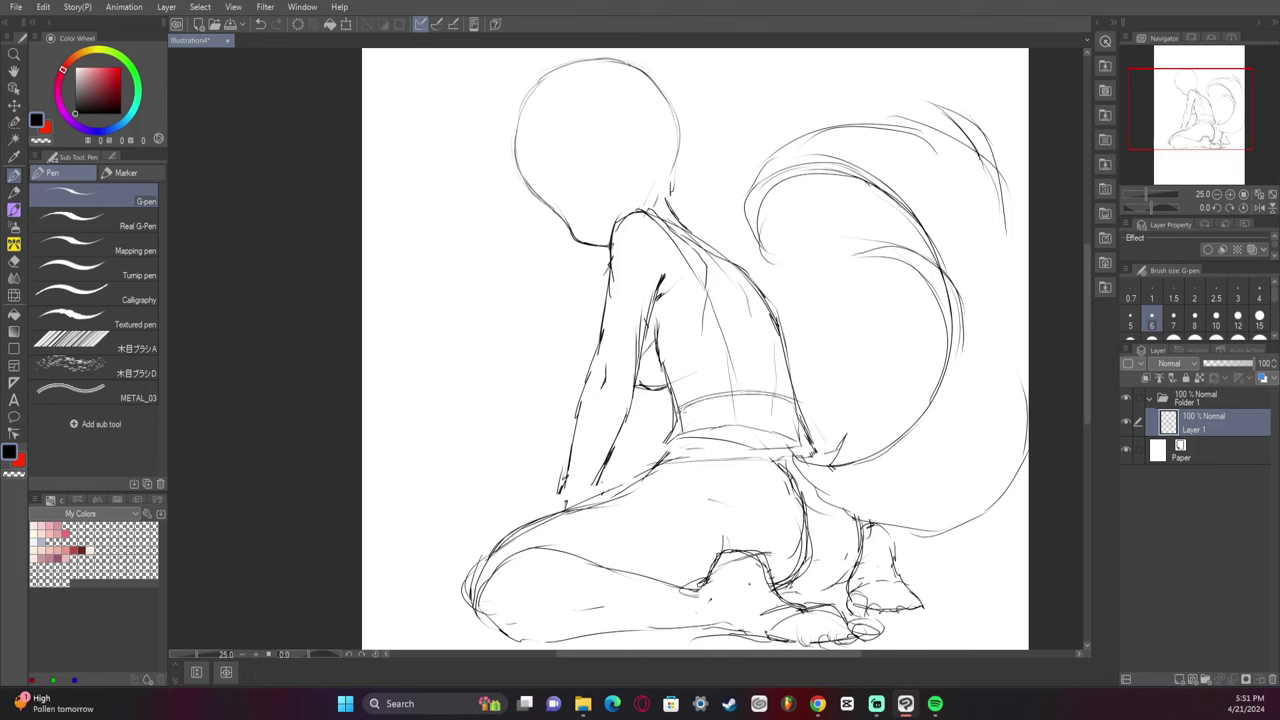
- Reinforce the waistline across the lower back and darken both sides of the waist
mouse_move(666, 455)
left_mouse_down()
mouse_move(726, 438)
mouse_move(820, 449)
mouse_move(666, 465)
left_mouse_up()
left_click_drag(680, 452, 816, 446)
left_click_drag(678, 420, 666, 456)
left_click_drag(675, 414, 670, 454)
left_click_drag(796, 406, 814, 441)
left_click_drag(802, 414, 814, 444)
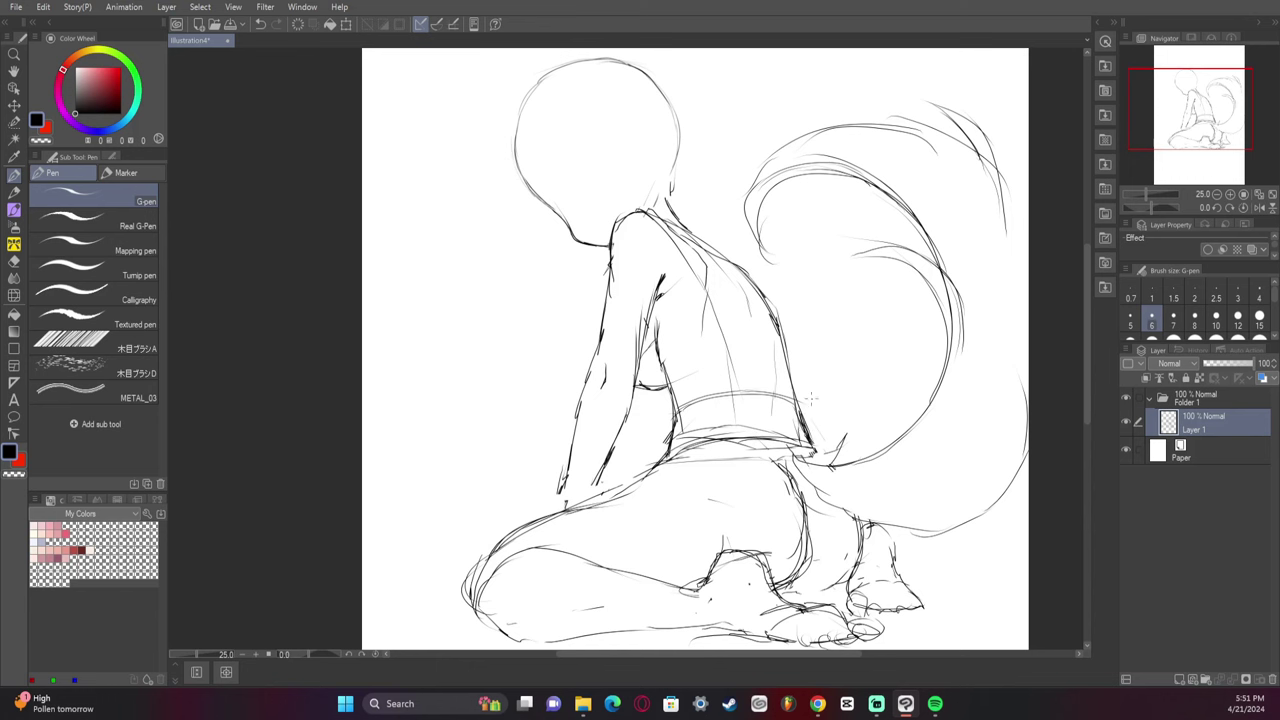
- Sketch the far arm's bent elbow behind the back, mirror the view, and try extra strokes along the upper back
left_click_drag(812, 336, 796, 404)
left_click(1259, 207)
mouse_move(518, 264)
left_mouse_down()
mouse_move(450, 334)
mouse_move(447, 406)
mouse_move(423, 356)
mouse_move(496, 290)
left_mouse_up()
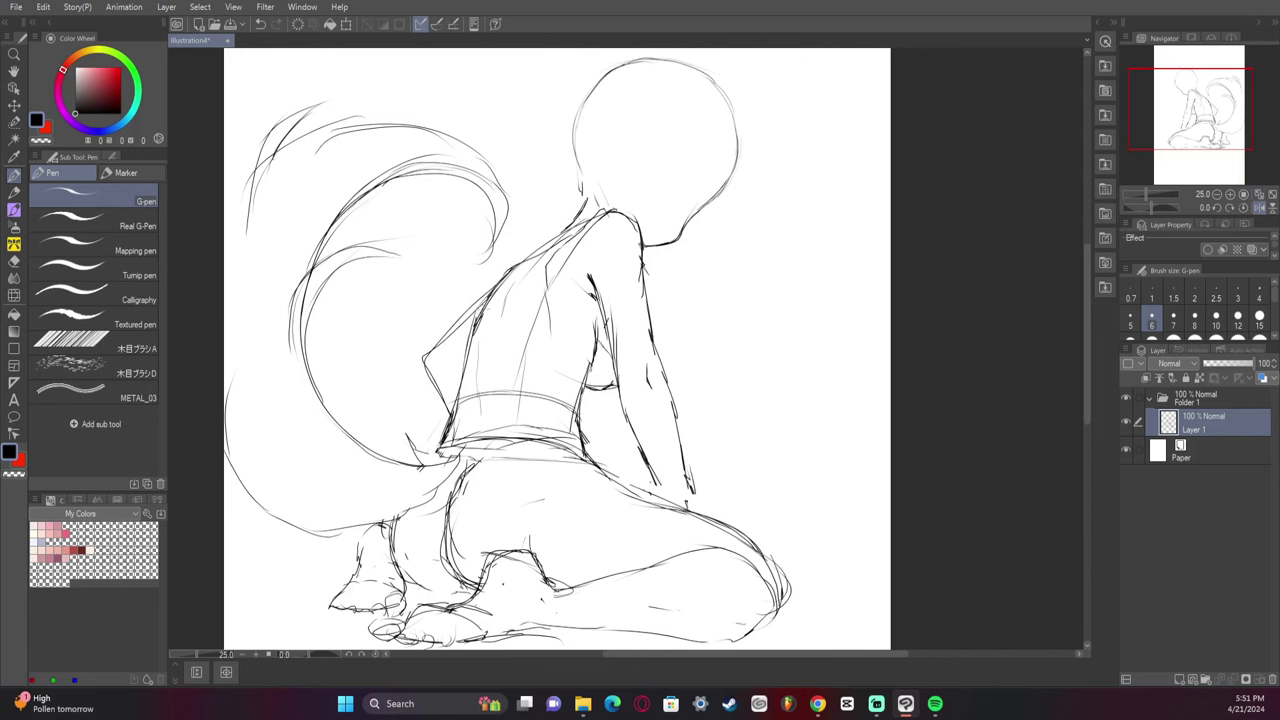
mouse_move(486, 304)
left_mouse_down()
mouse_move(518, 242)
mouse_move(546, 244)
mouse_move(486, 300)
left_mouse_up()
key("ctrl+z")
- Erase the construction lines on the back, add a neckline at the nape, darken the waist band, and restore the unmirrored view
key("e")
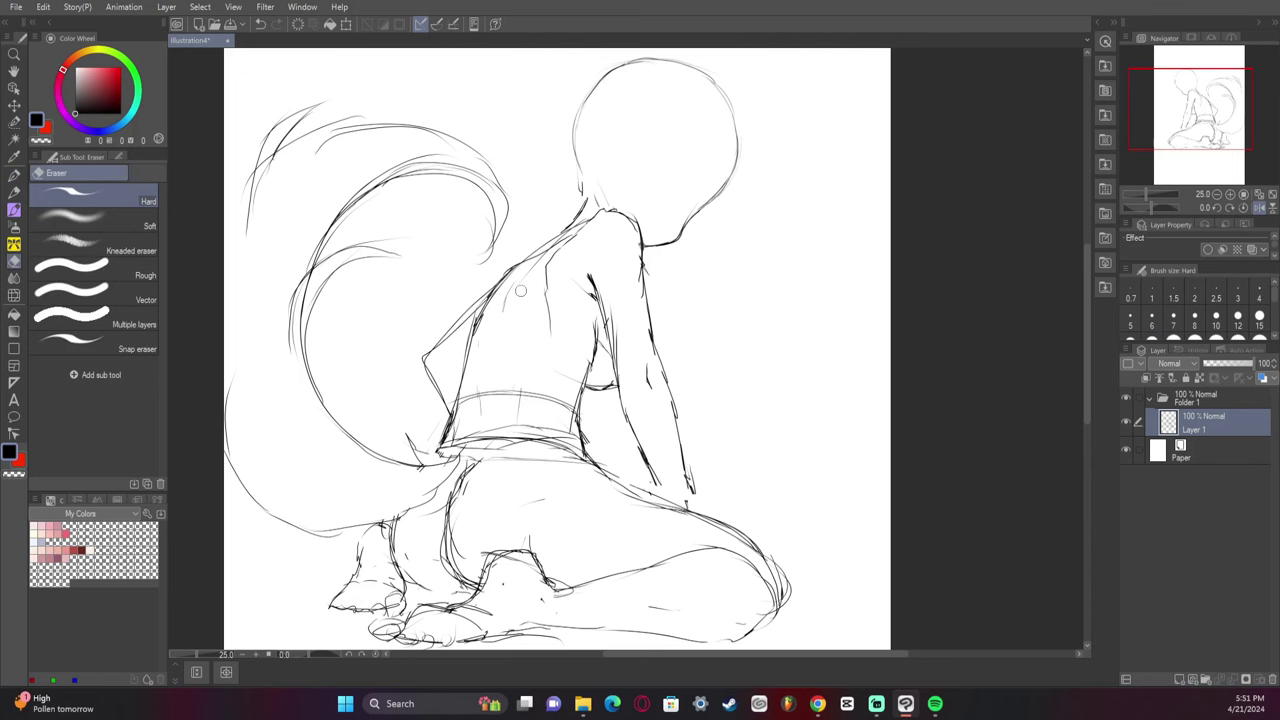
key("p")
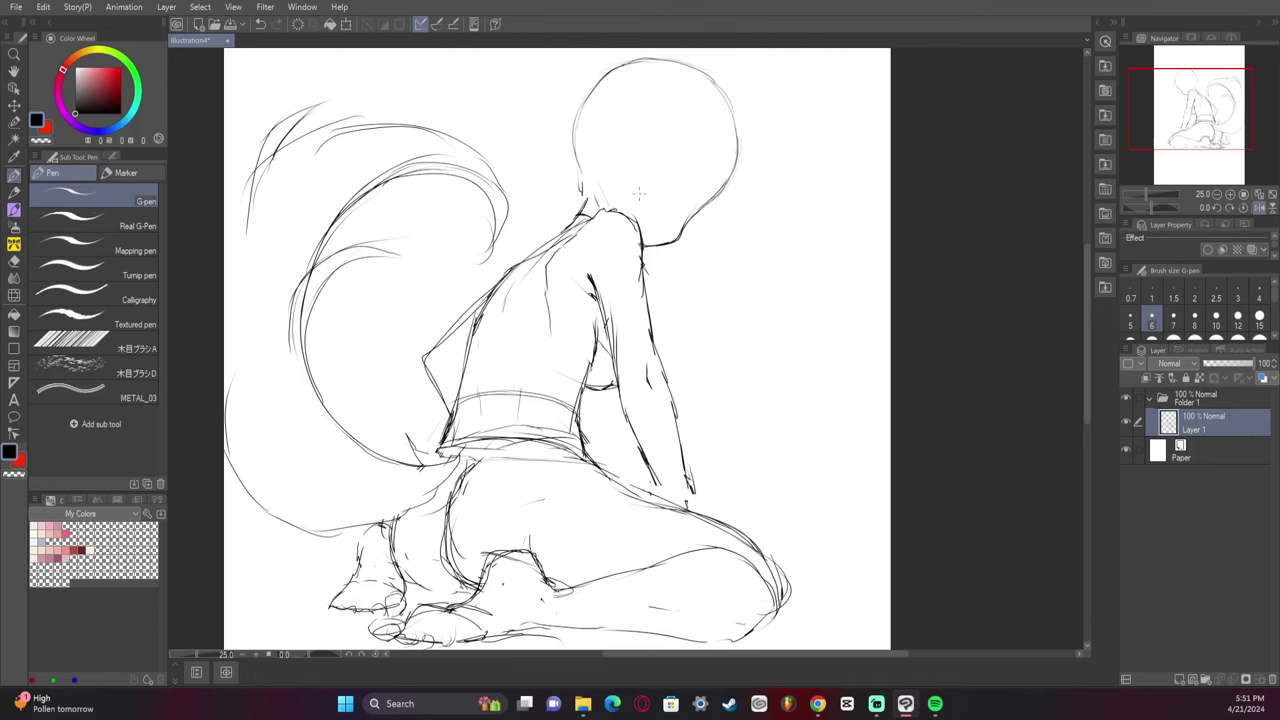
mouse_move(457, 406)
left_mouse_down()
mouse_move(512, 393)
mouse_move(576, 414)
mouse_move(578, 453)
left_mouse_up()
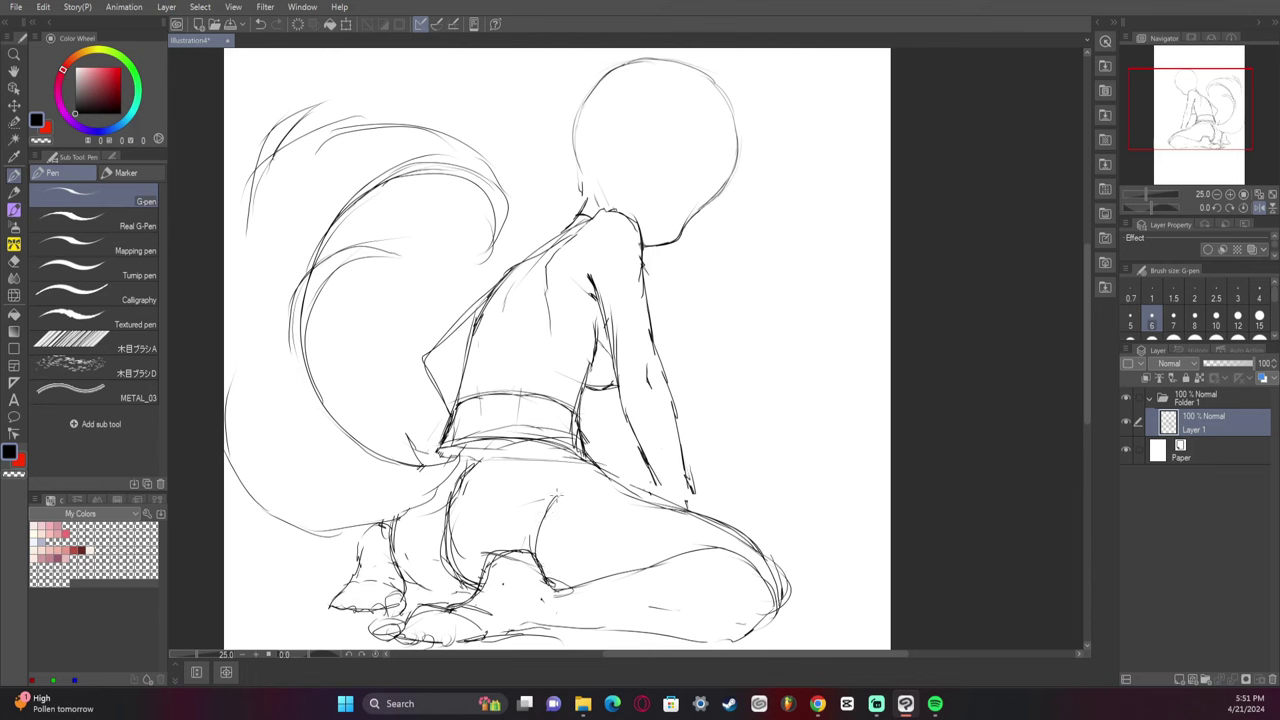
key("ctrl+z")
left_click(1260, 210)
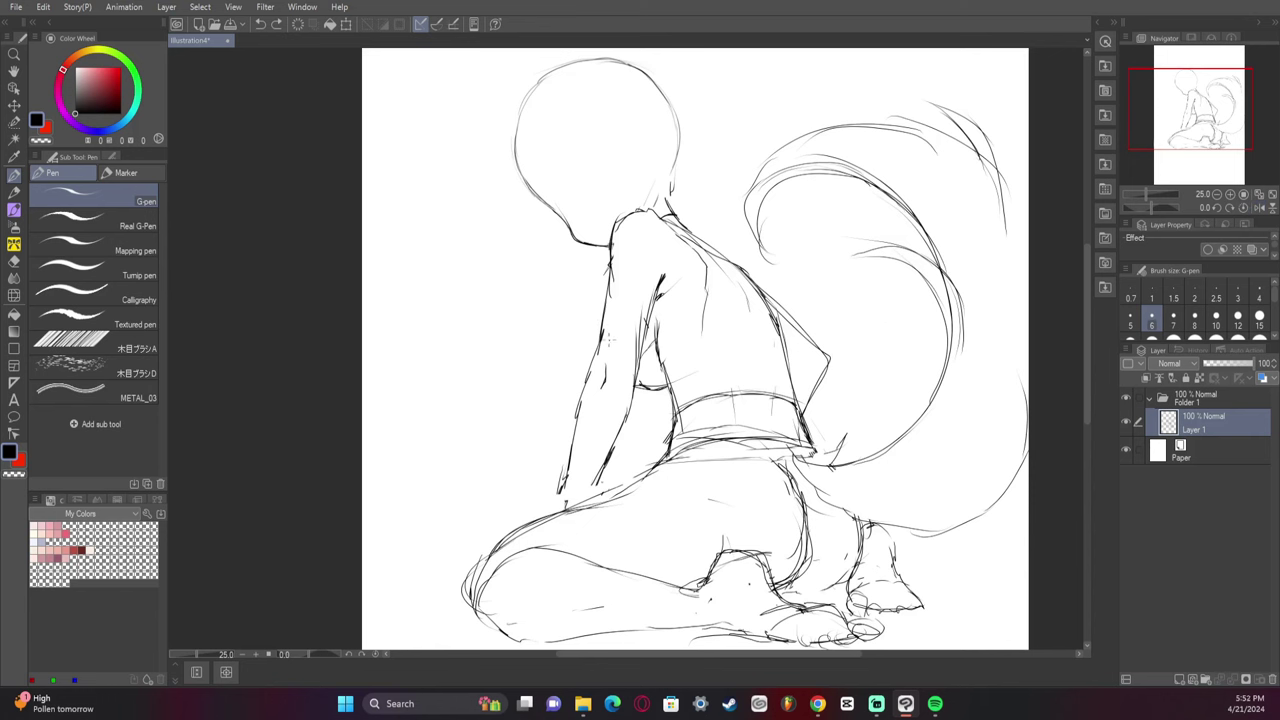
- Draw a double-line band around the upper arm and erase stray lines between the arm and chest
mouse_move(602, 329)
left_mouse_down()
mouse_move(647, 330)
mouse_move(632, 326)
mouse_move(640, 338)
left_mouse_up()
key("ctrl+z")
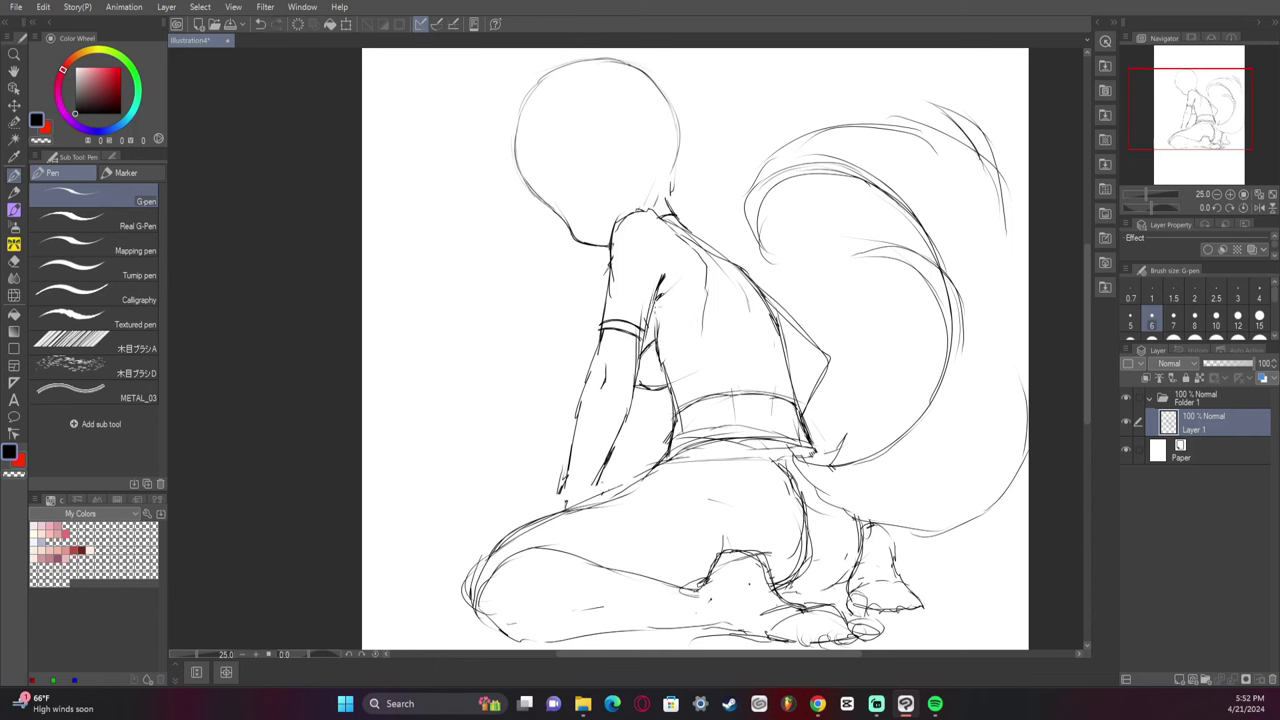
key("e")
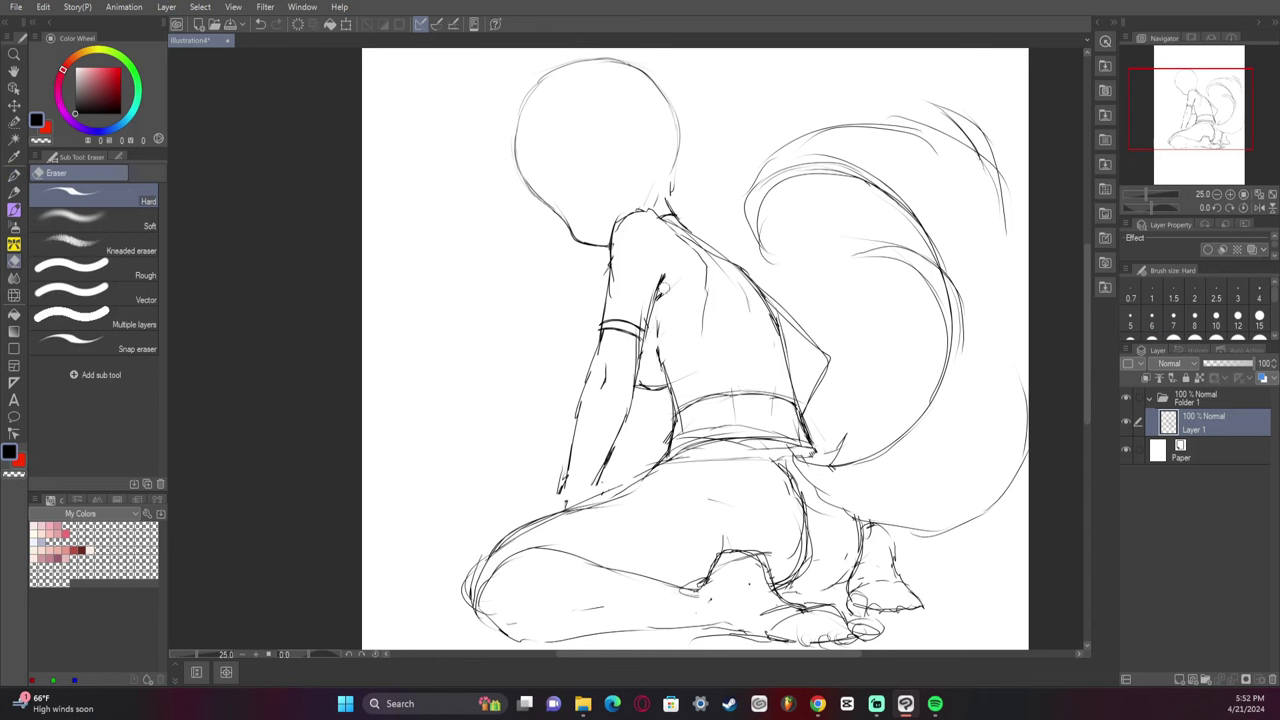
- Sketch the lower and upper edges of a chest wrap curving across the back, working partly in the mirrored view
key("p")
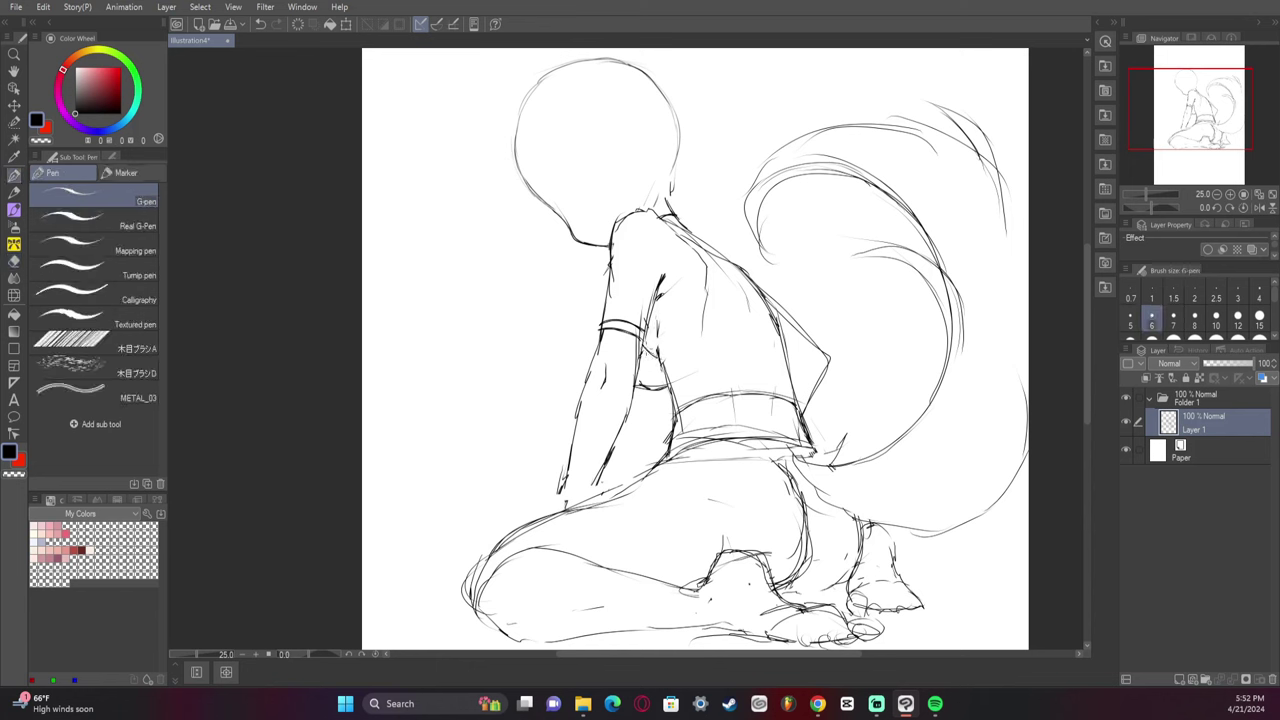
left_click_drag(644, 347, 711, 392)
left_click(1260, 207)
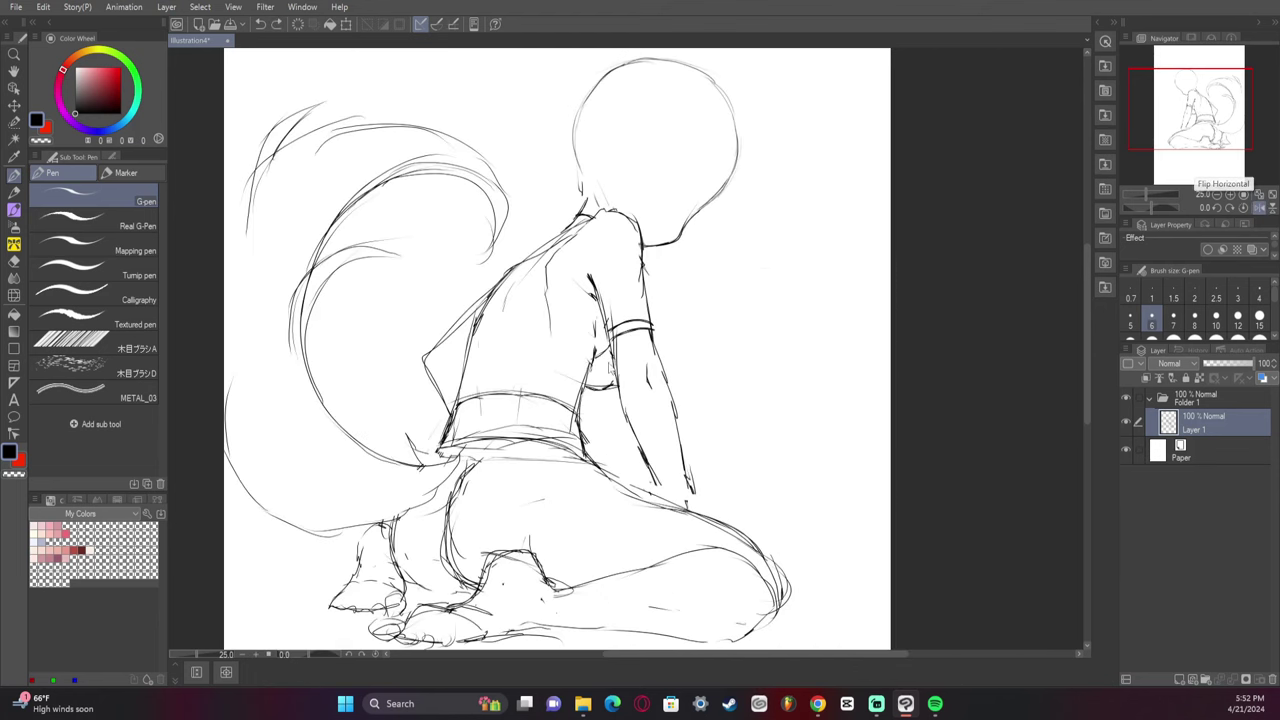
mouse_move(612, 354)
left_mouse_down()
mouse_move(497, 394)
mouse_move(610, 351)
mouse_move(502, 391)
mouse_move(562, 369)
left_mouse_up()
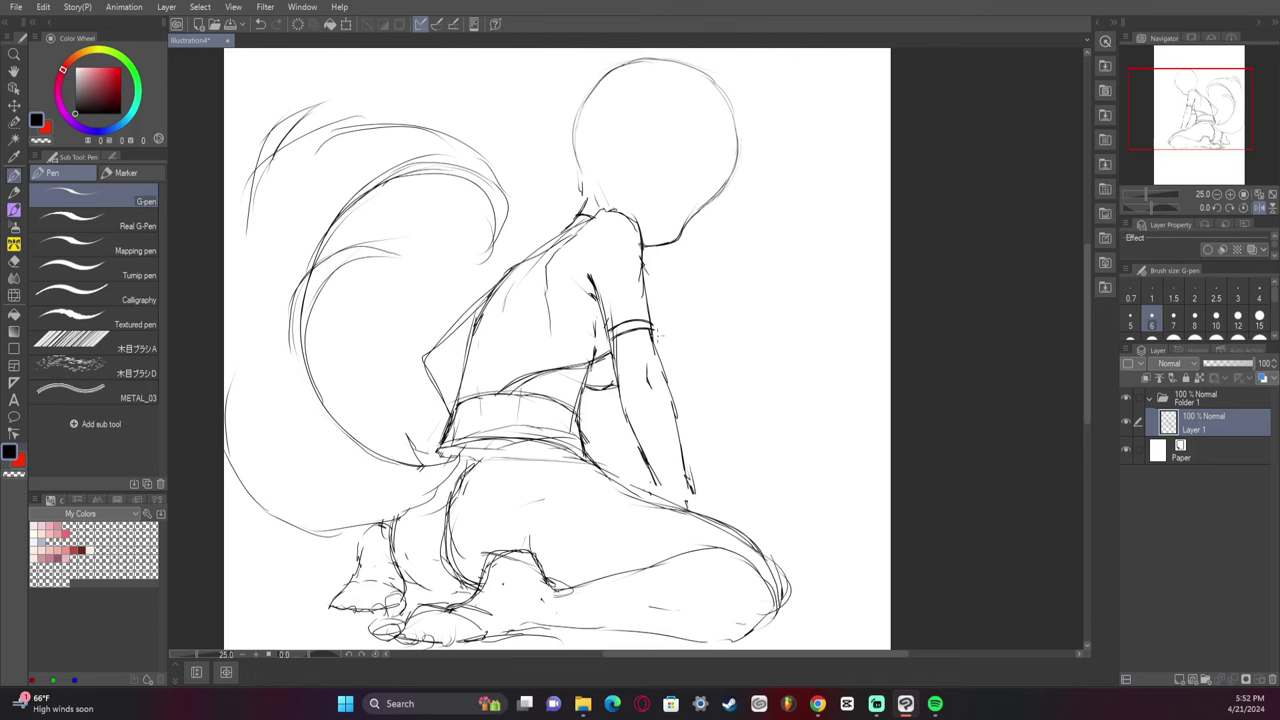
left_click_drag(477, 338, 549, 345)
key("ctrl+z")
mouse_move(474, 335)
left_mouse_down()
mouse_move(553, 330)
mouse_move(543, 322)
mouse_move(587, 343)
mouse_move(553, 332)
mouse_move(467, 342)
mouse_move(523, 329)
left_mouse_up()
key("ctrl+z")
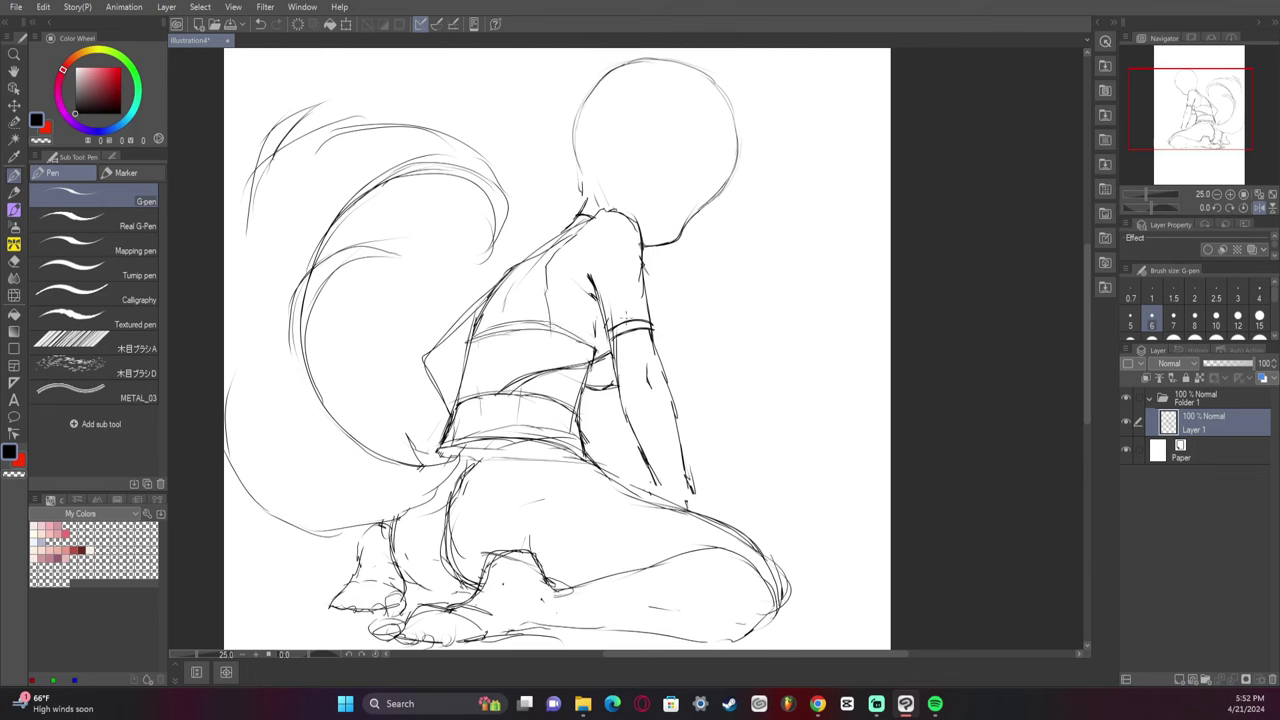
- Sketch crossed straps on the back between the chest wrap and the waist band, undoing the unwanted strokes
mouse_move(475, 342)
left_mouse_down()
mouse_move(510, 382)
mouse_move(519, 373)
mouse_move(474, 382)
mouse_move(495, 374)
left_mouse_up()
mouse_move(460, 394)
left_mouse_down()
mouse_move(498, 374)
mouse_move(498, 390)
left_mouse_up()
key("ctrl+z")
key("ctrl+z")
key("ctrl+z")
key("ctrl+z")
key("ctrl+z")
mouse_move(482, 343)
left_mouse_down()
mouse_move(509, 379)
mouse_move(483, 386)
left_mouse_up()
key("ctrl+z")
left_click_drag(470, 389, 489, 378)
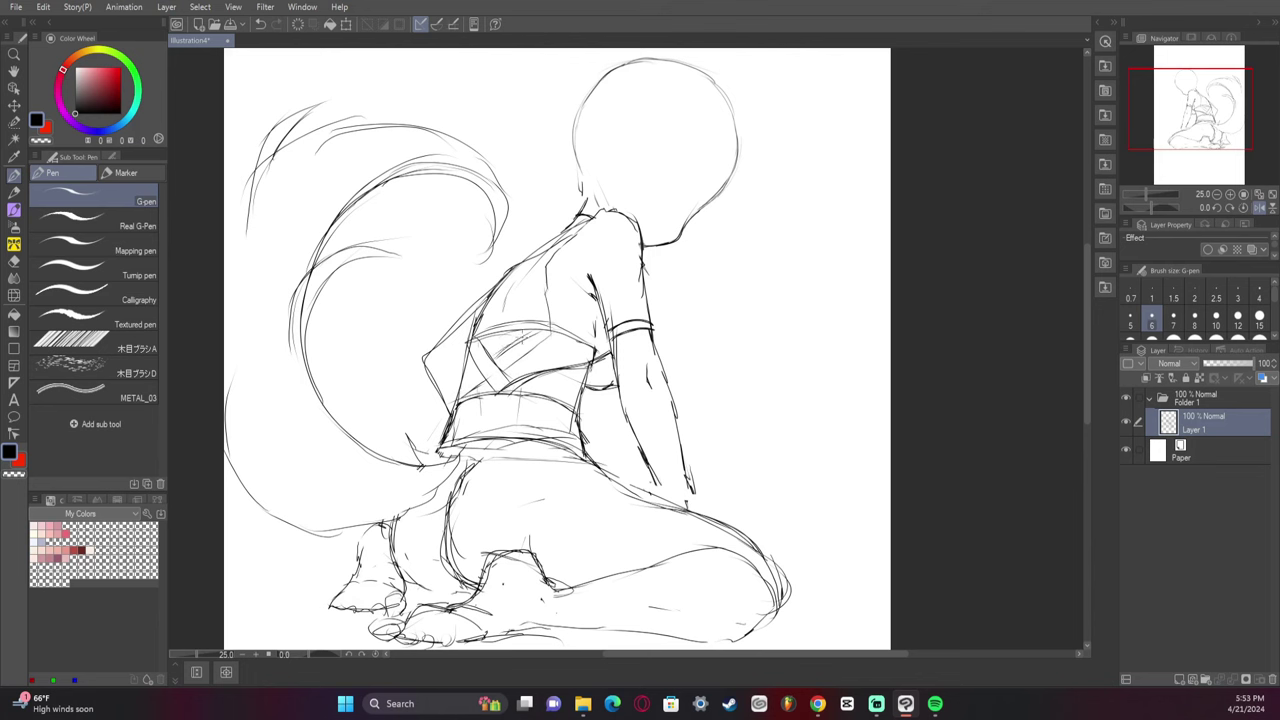
mouse_move(492, 356)
left_mouse_down()
mouse_move(536, 328)
mouse_move(454, 382)
left_mouse_up()
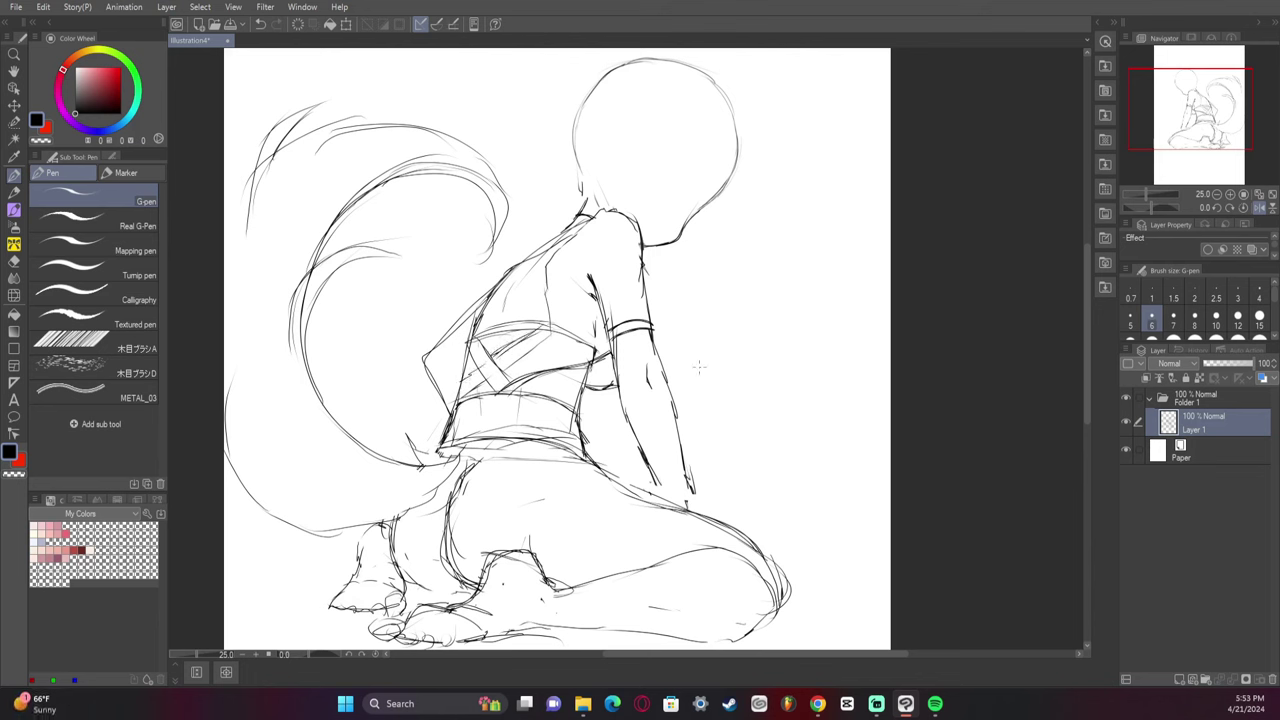
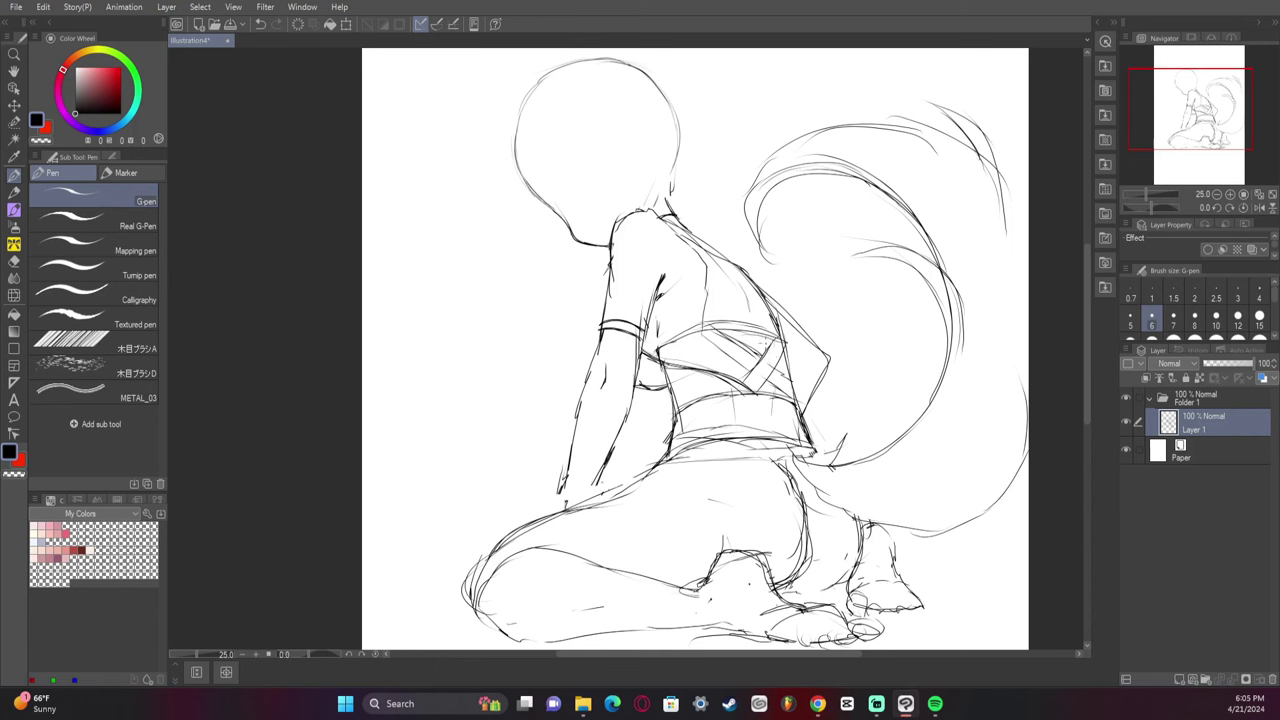
- Erase the chest wrap, crossed straps and waist band from the back using a larger eraser
key("e")
mouse_move(648, 352)
left_mouse_down()
mouse_move(677, 375)
mouse_move(739, 382)
left_mouse_up()
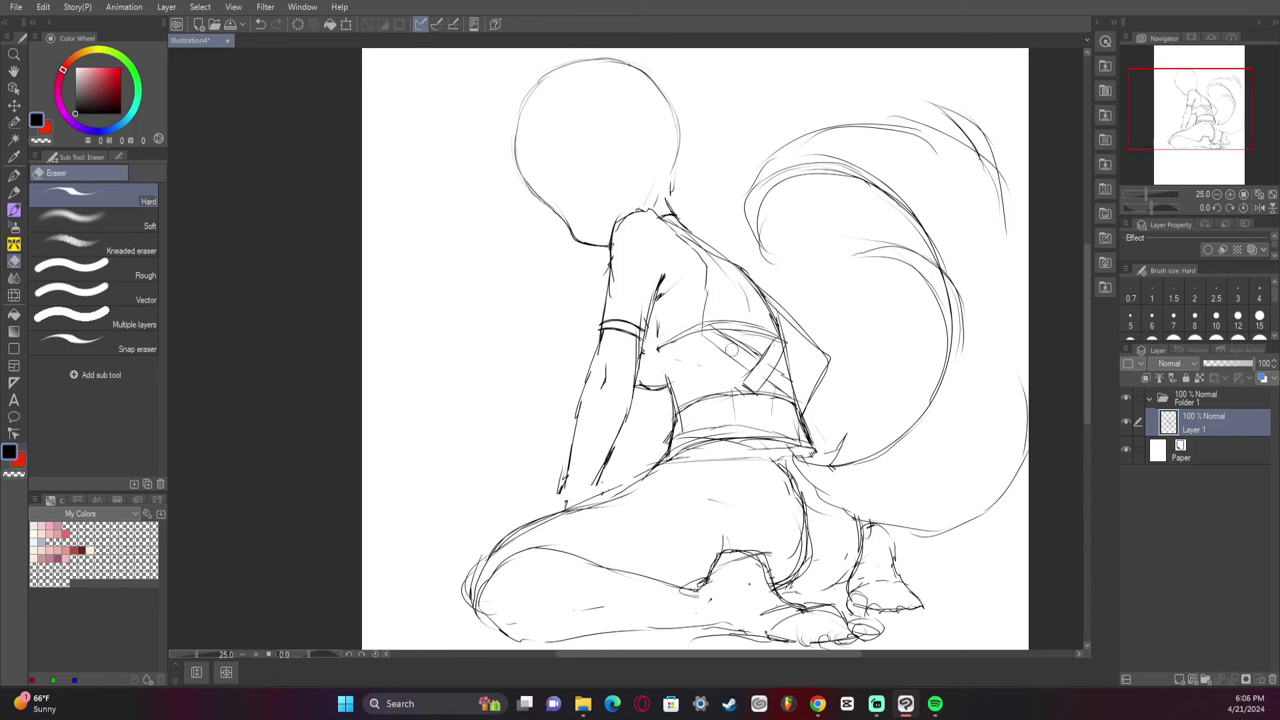
key("]")
mouse_move(681, 339)
left_mouse_down()
mouse_move(729, 355)
mouse_move(728, 323)
mouse_move(763, 371)
mouse_move(747, 367)
mouse_move(765, 371)
mouse_move(758, 347)
mouse_move(721, 402)
mouse_move(695, 408)
mouse_move(769, 402)
left_mouse_up()
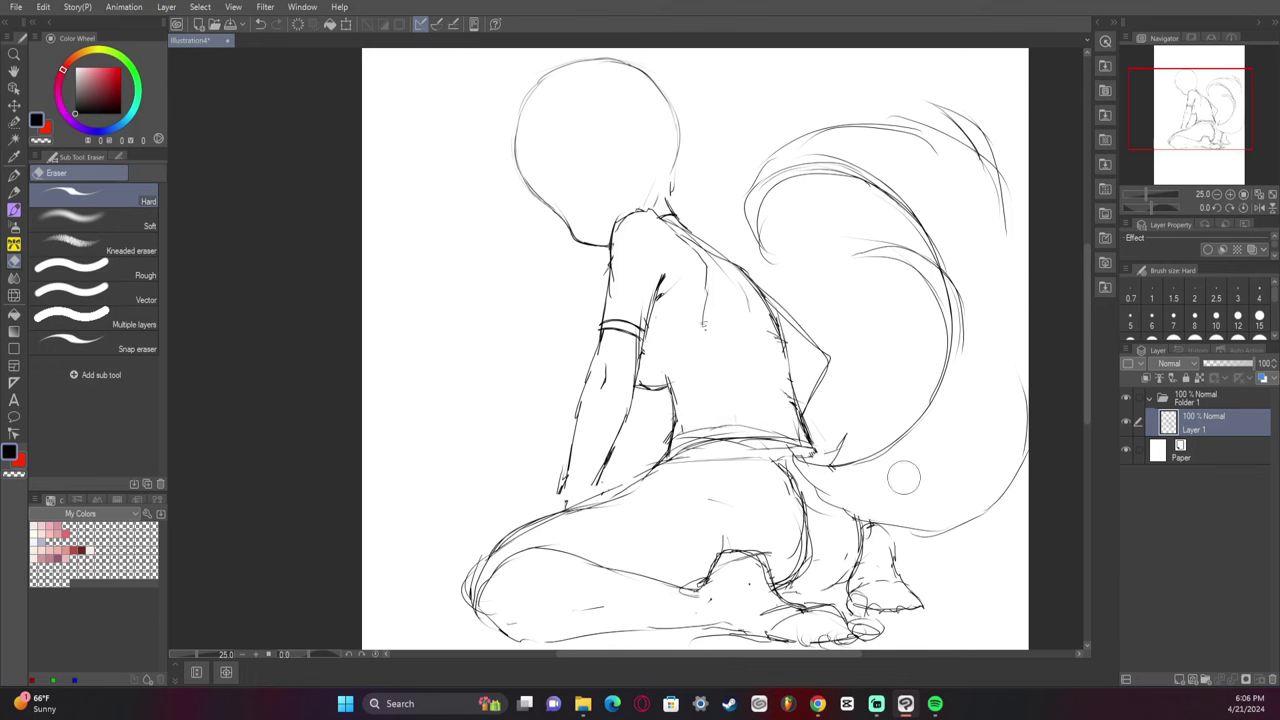
- Draw a new garment edge running diagonally from beside the arm band across the back and down to the waist
key("p")
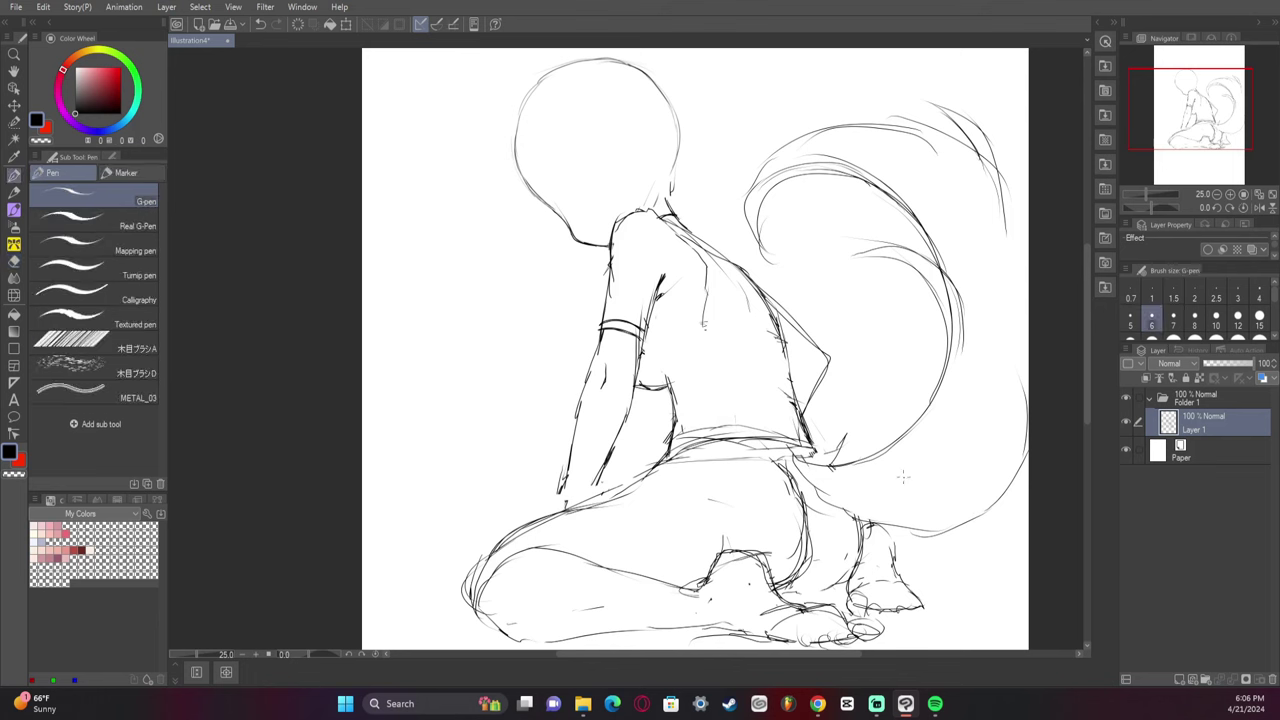
left_click_drag(648, 339, 720, 363)
key("ctrl+z")
left_click_drag(645, 340, 757, 384)
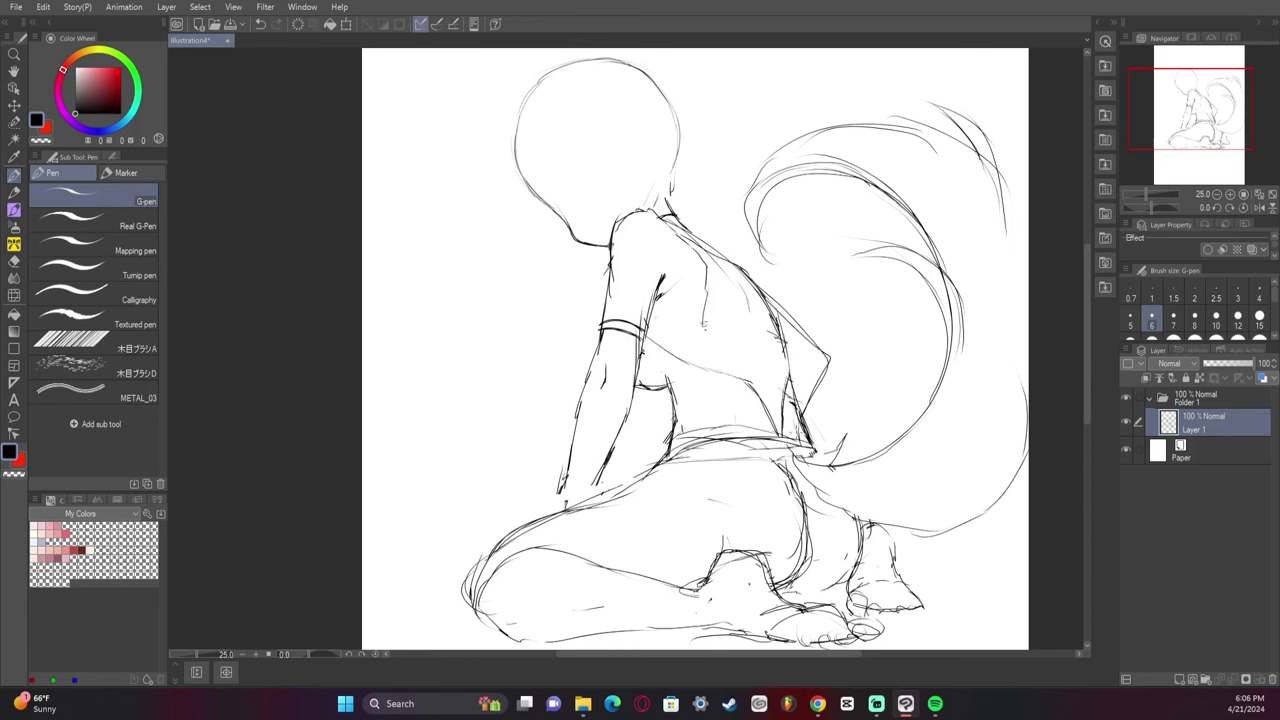
- Reinforce the lower back contour and the diagonal garment edge, and add fold lines on the back above the waist
left_click_drag(791, 392, 776, 336)
left_click_drag(646, 342, 757, 398)
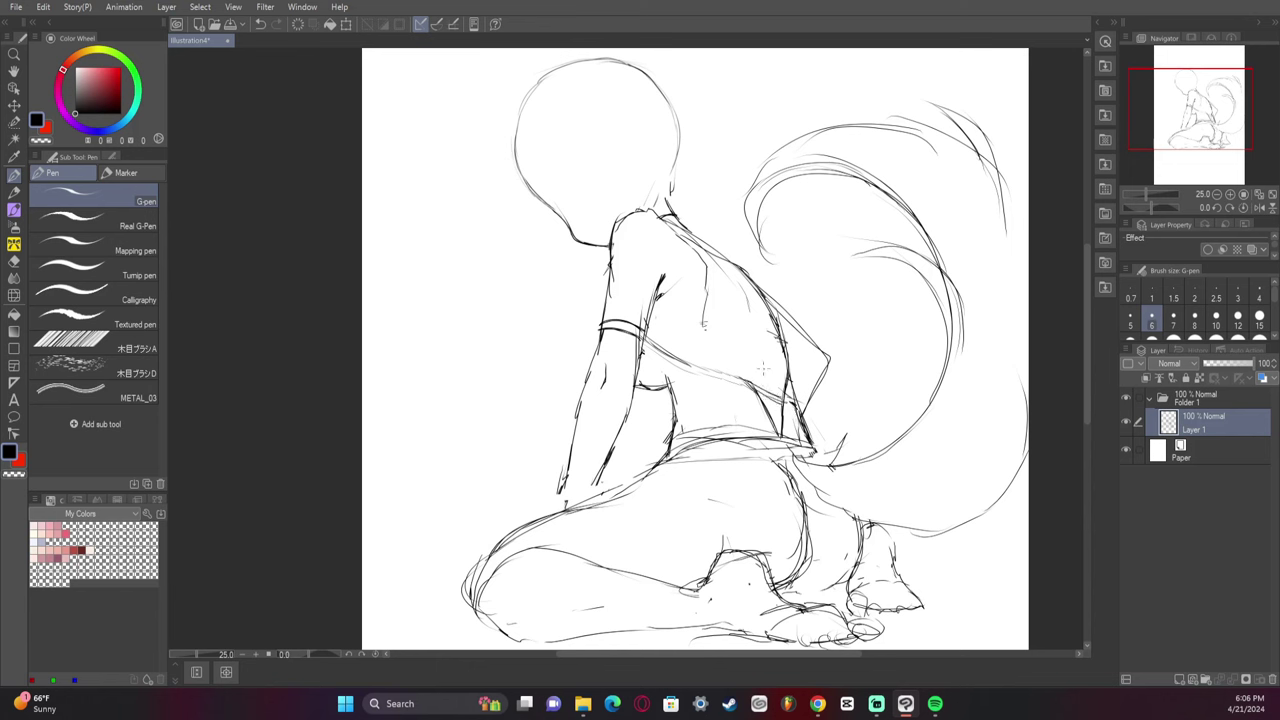
mouse_move(764, 402)
left_mouse_down()
mouse_move(780, 389)
mouse_move(786, 403)
left_mouse_up()
key("e")
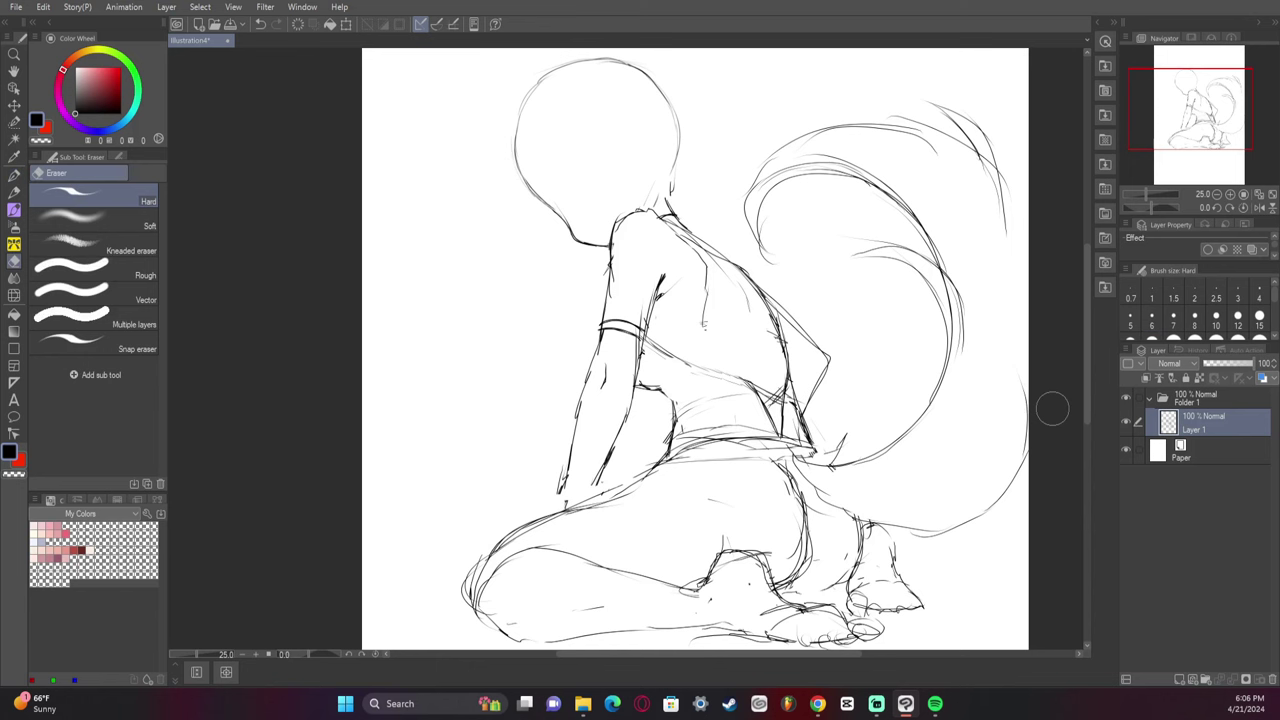
key("p")
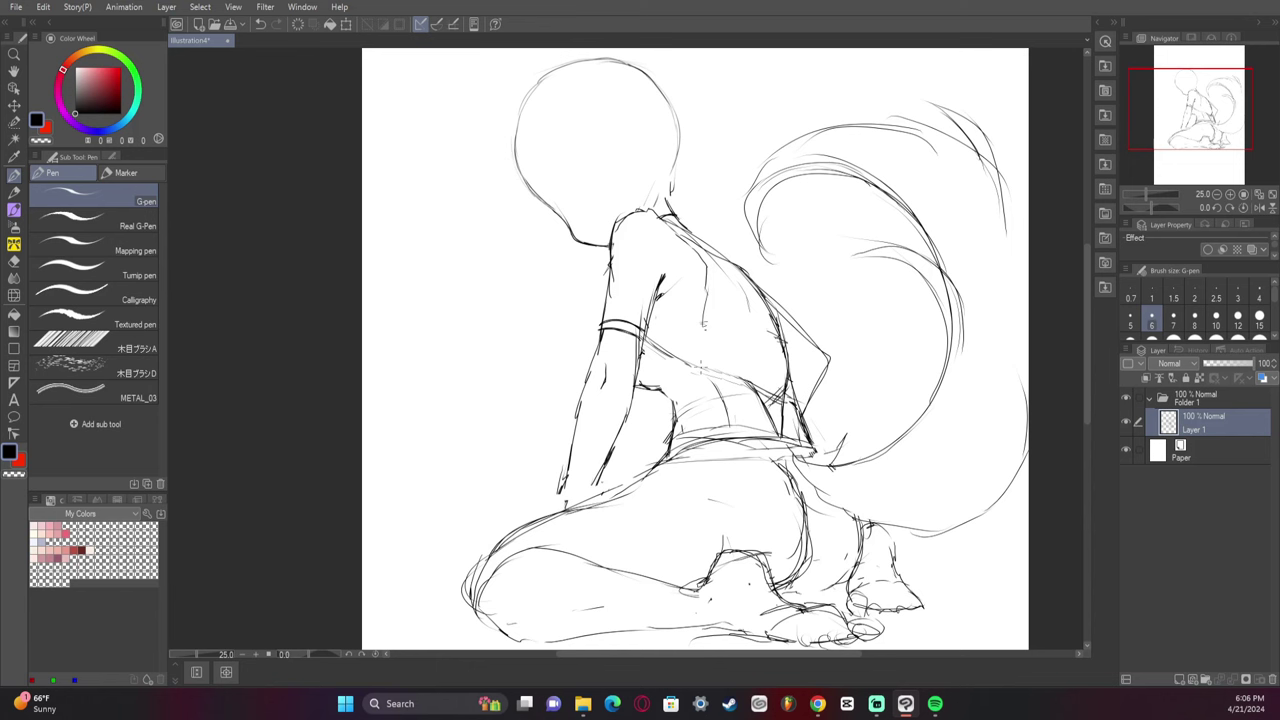
left_click_drag(677, 308, 674, 349)
- Enlarge the whole figure sketch so the body fills most of the page, letting the tail run past the canvas edge
left_click(1218, 194)
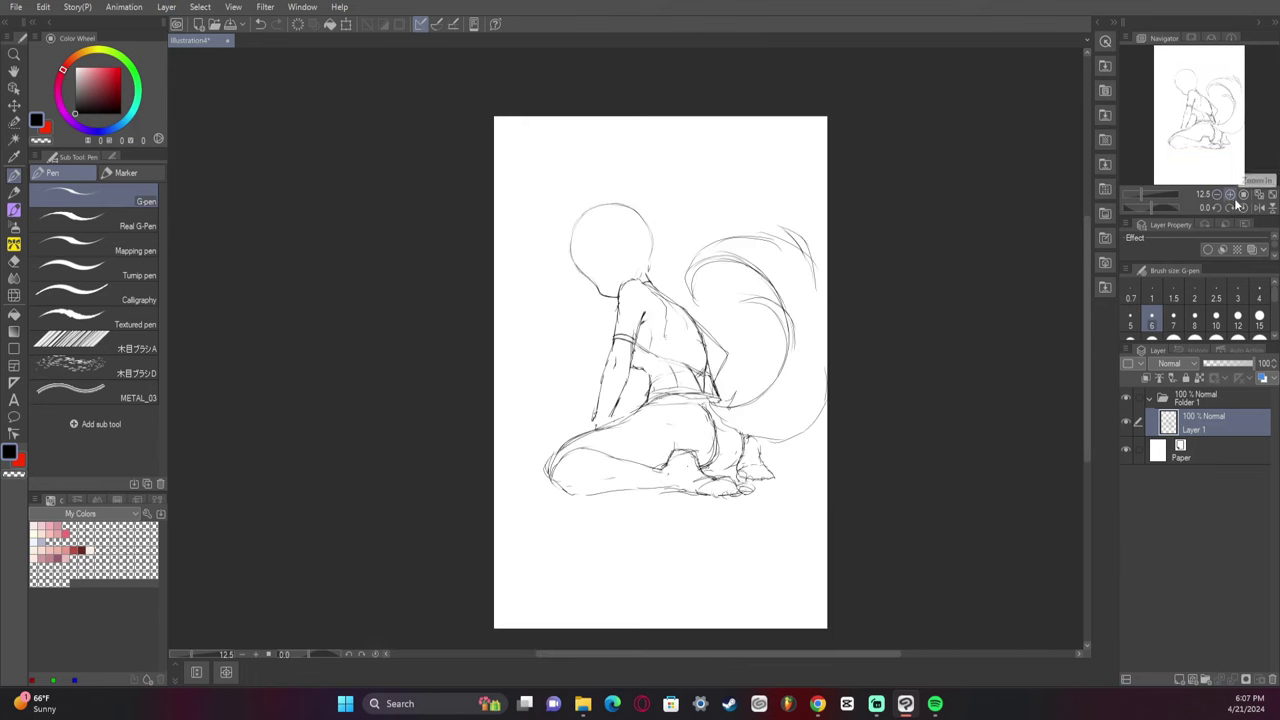
key("ctrl+t")
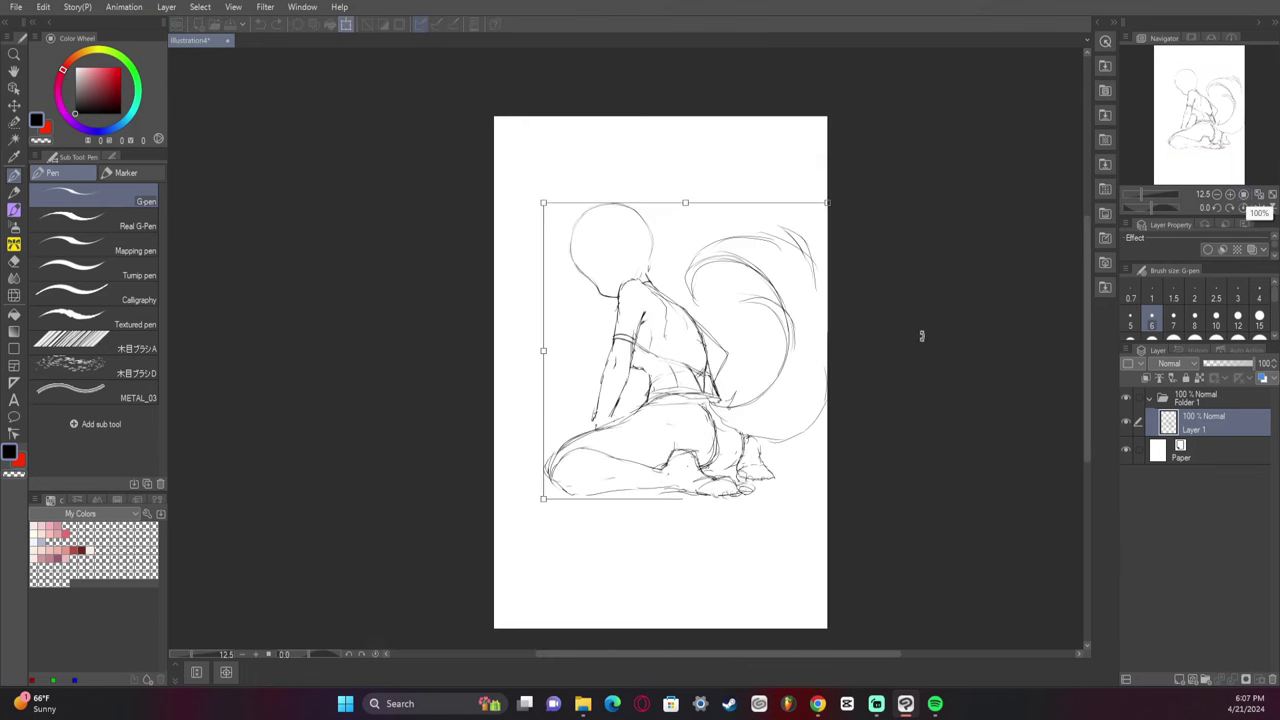
mouse_move(826, 202)
left_mouse_down()
mouse_move(886, 126)
mouse_move(826, 206)
mouse_move(829, 223)
mouse_move(858, 217)
mouse_move(916, 146)
mouse_move(857, 243)
mouse_move(868, 240)
left_mouse_up()
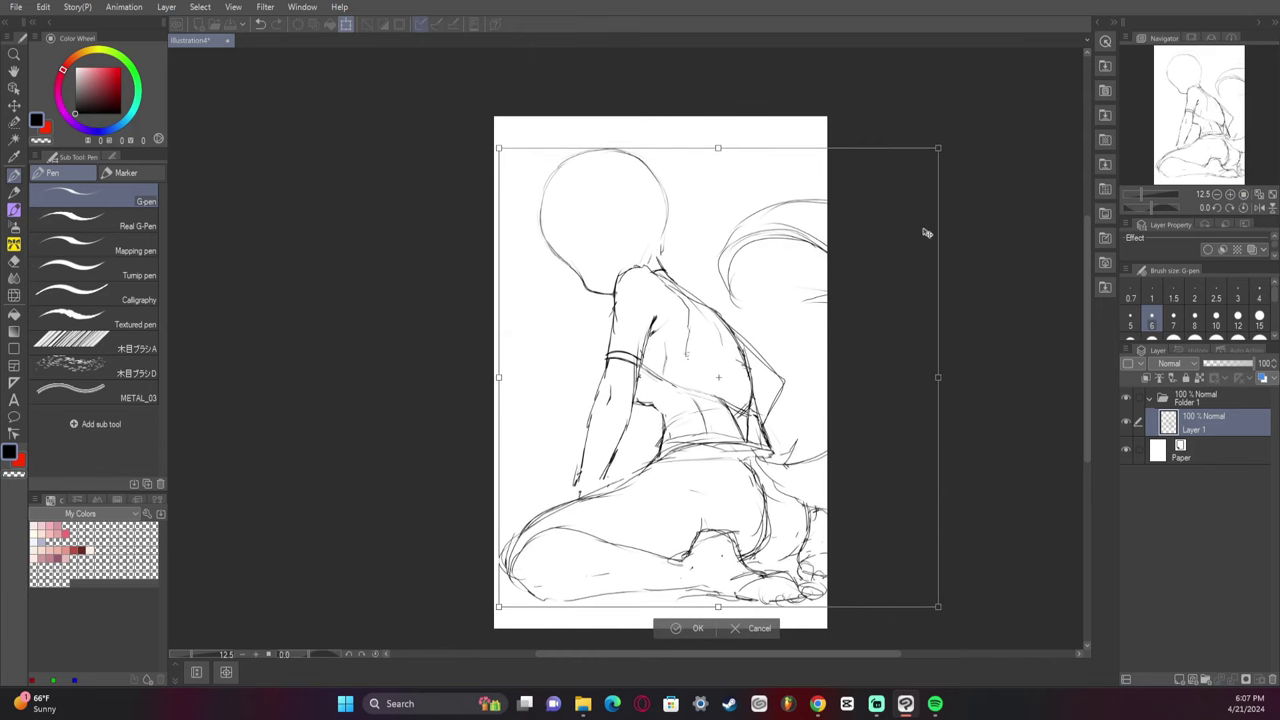
left_click_drag(938, 148, 917, 171)
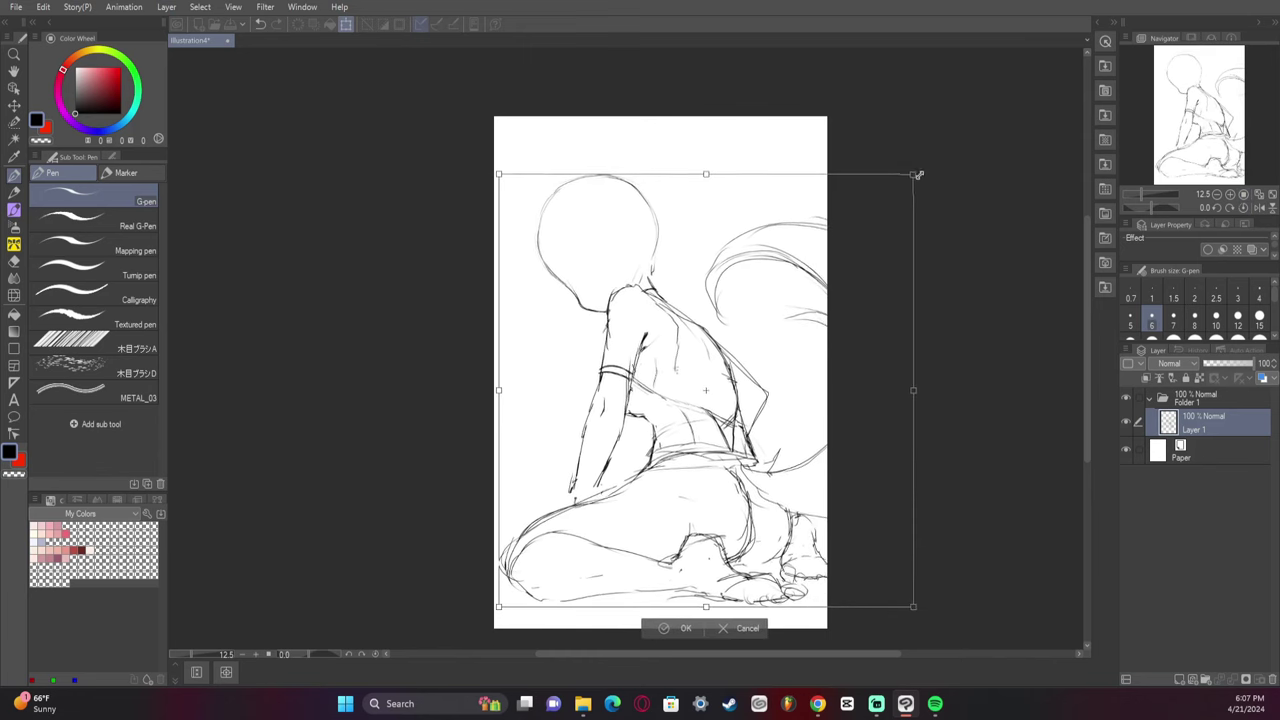
left_click(689, 622)
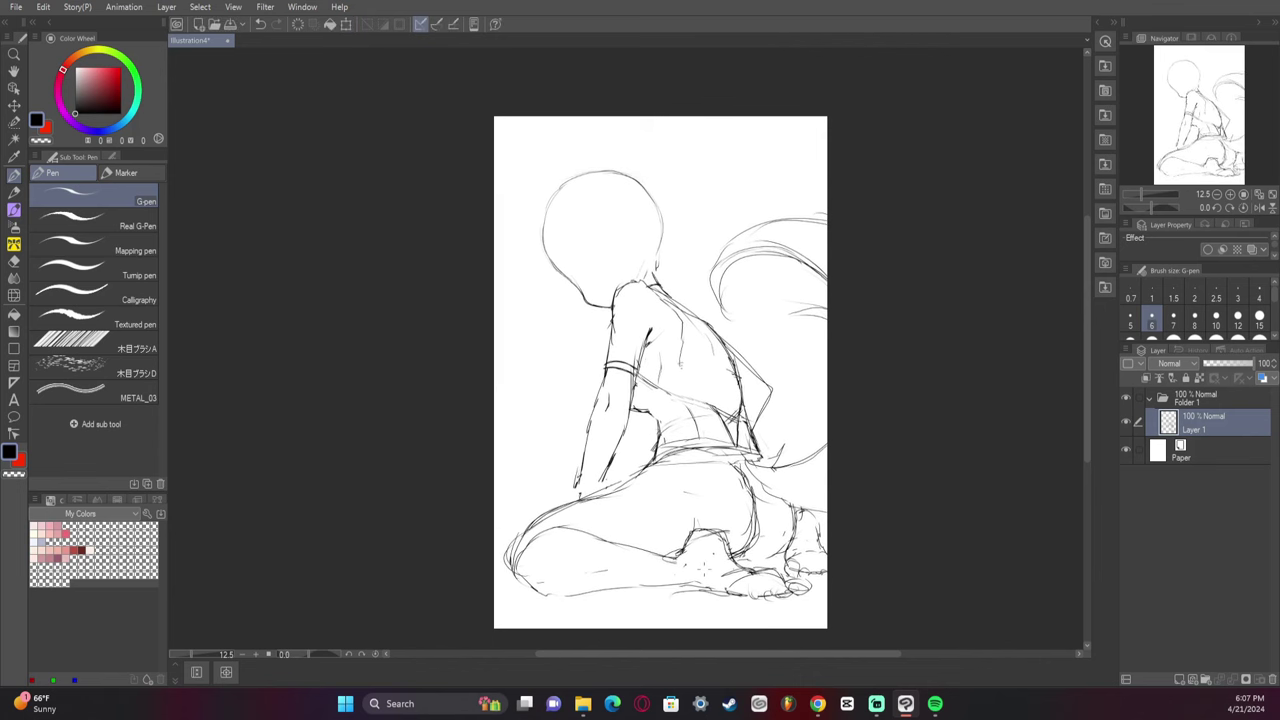
- Select the head and scale it down slightly, keeping it aligned with the neck, and clear the selection
key("m")
mouse_move(543, 233)
left_mouse_down()
mouse_move(563, 292)
mouse_move(568, 183)
mouse_move(659, 175)
mouse_move(637, 215)
mouse_move(670, 153)
left_mouse_up()
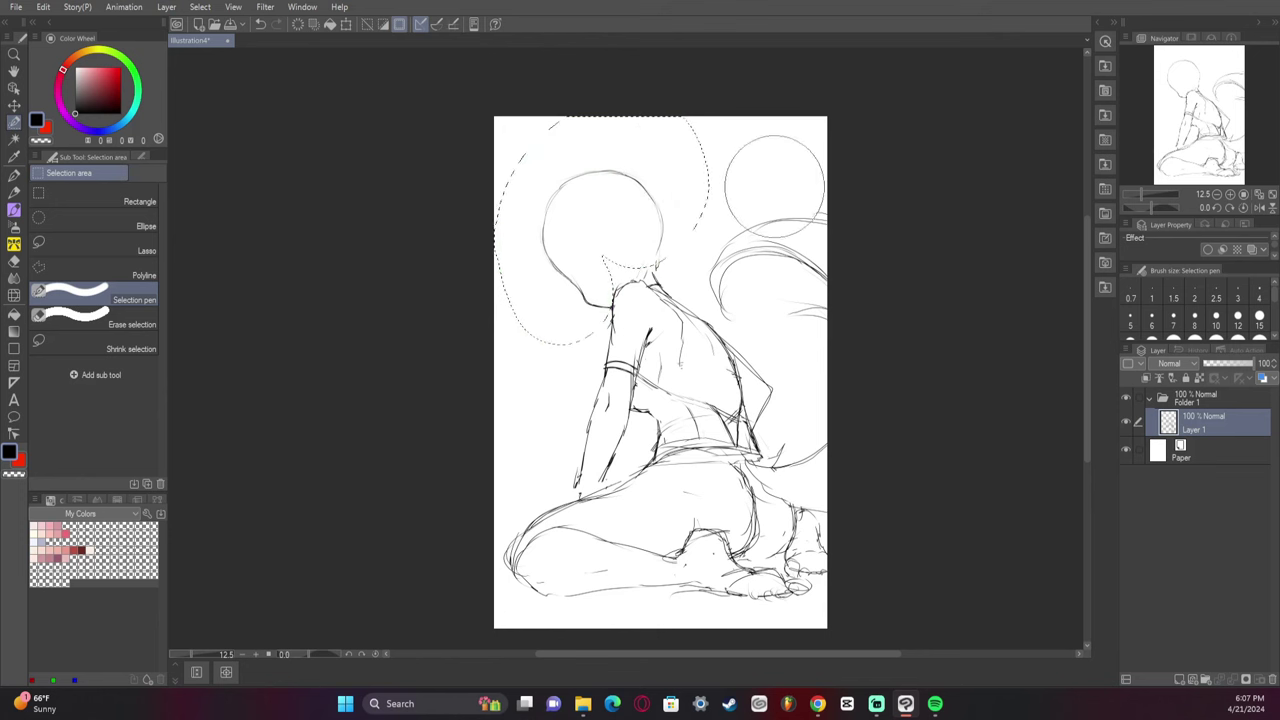
key("ctrl+t")
left_click_drag(722, 111, 708, 116)
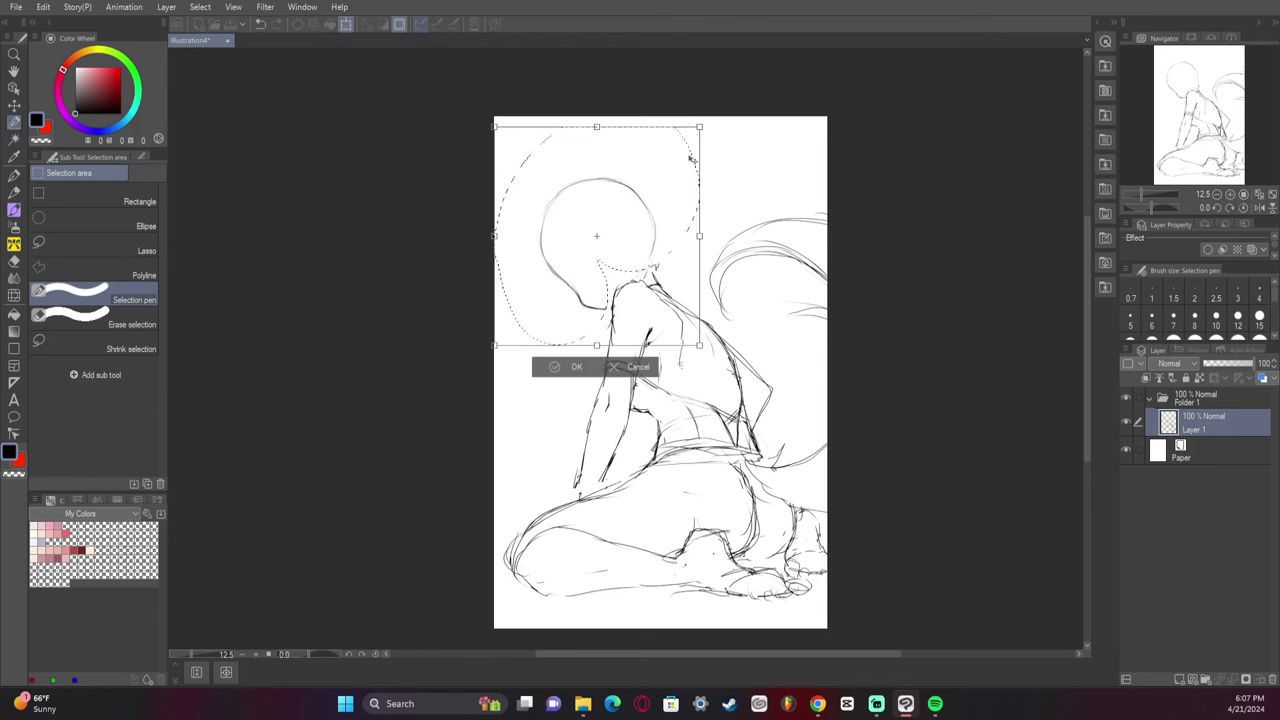
left_click_drag(680, 182, 690, 176)
key("Return")
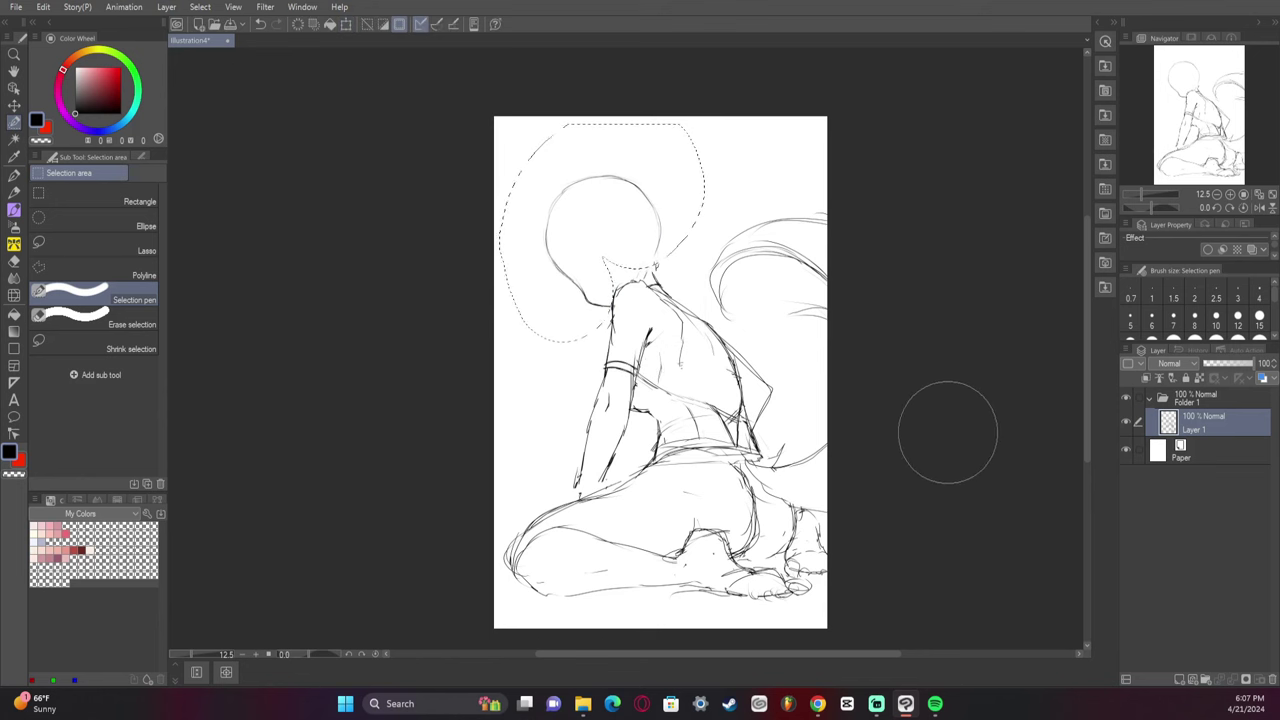
key("ctrl+d")
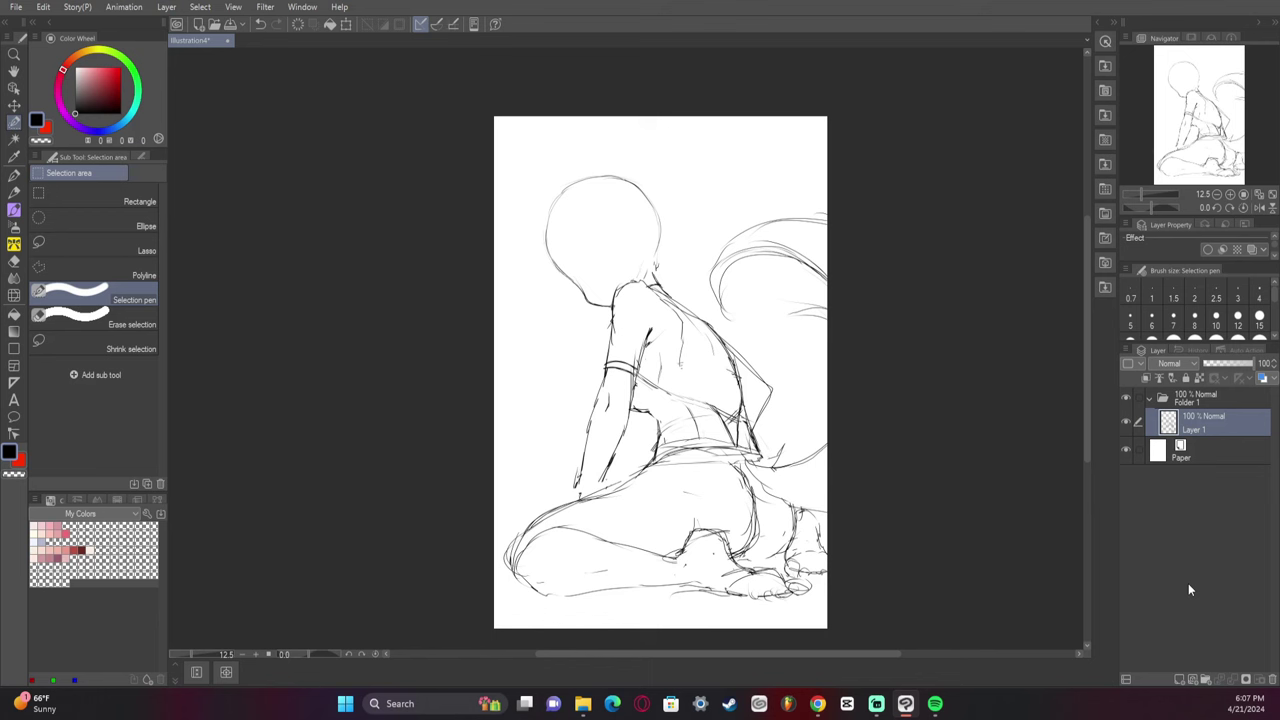
- Sketch light guide curves inside the head for the back hair area and the jaw, working in the mirrored view
key("e")
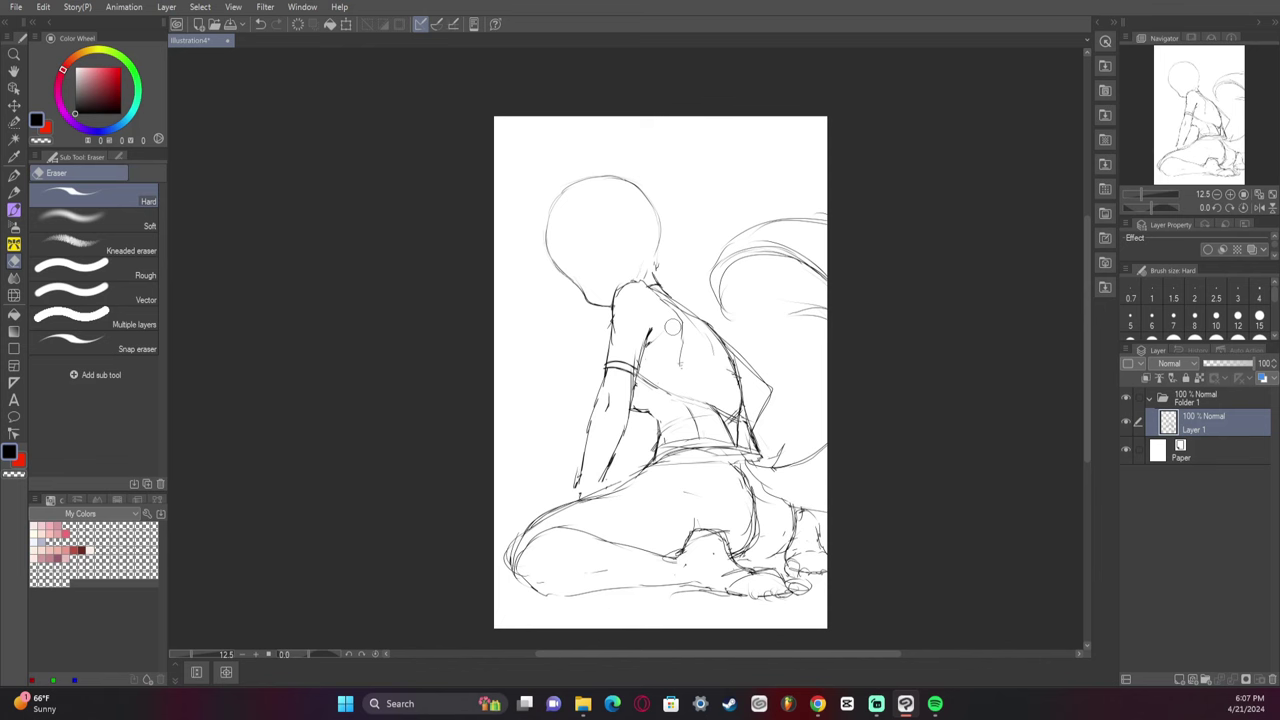
left_click(1259, 208)
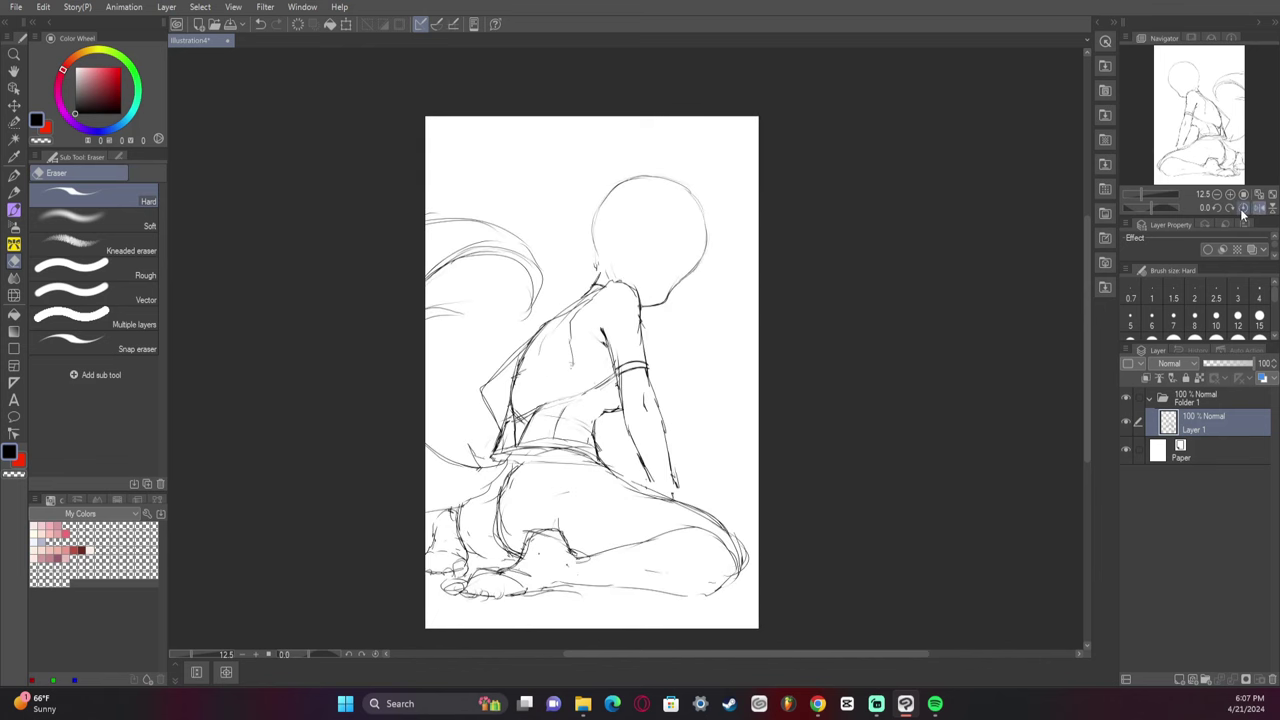
key("p")
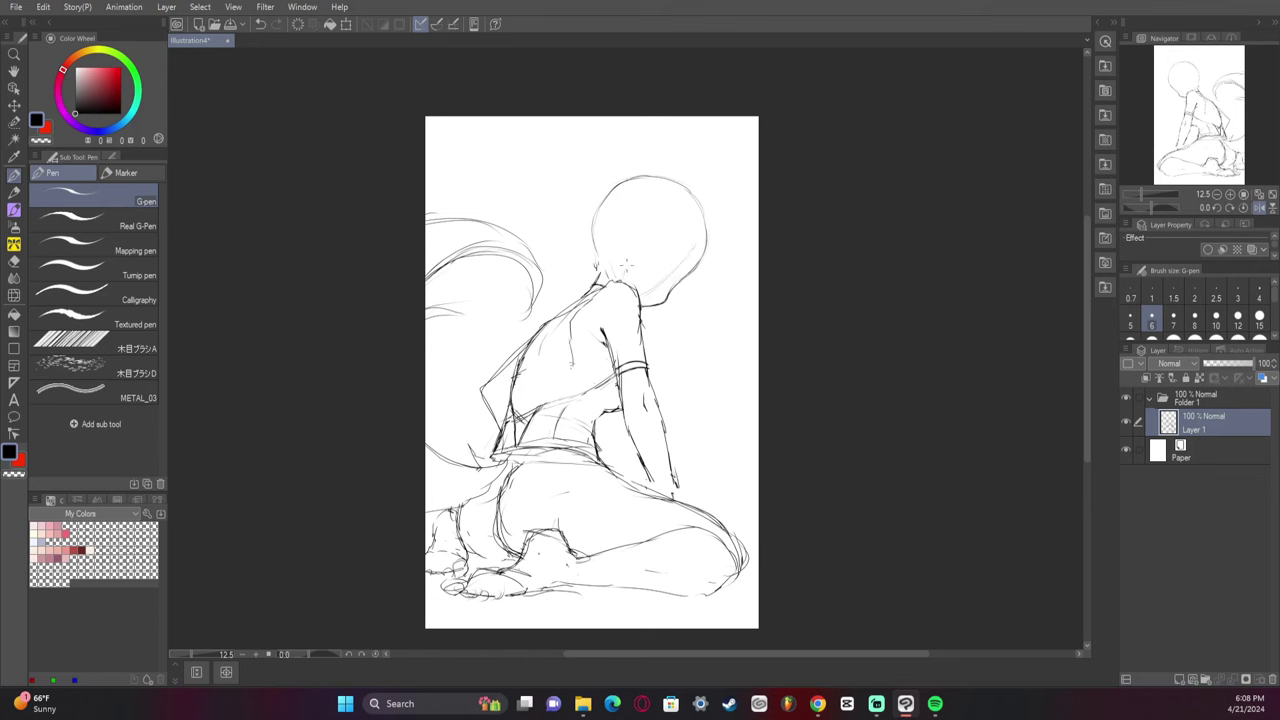
left_click_drag(642, 238, 647, 197)
left_click_drag(652, 214, 644, 236)
left_click(1258, 207)
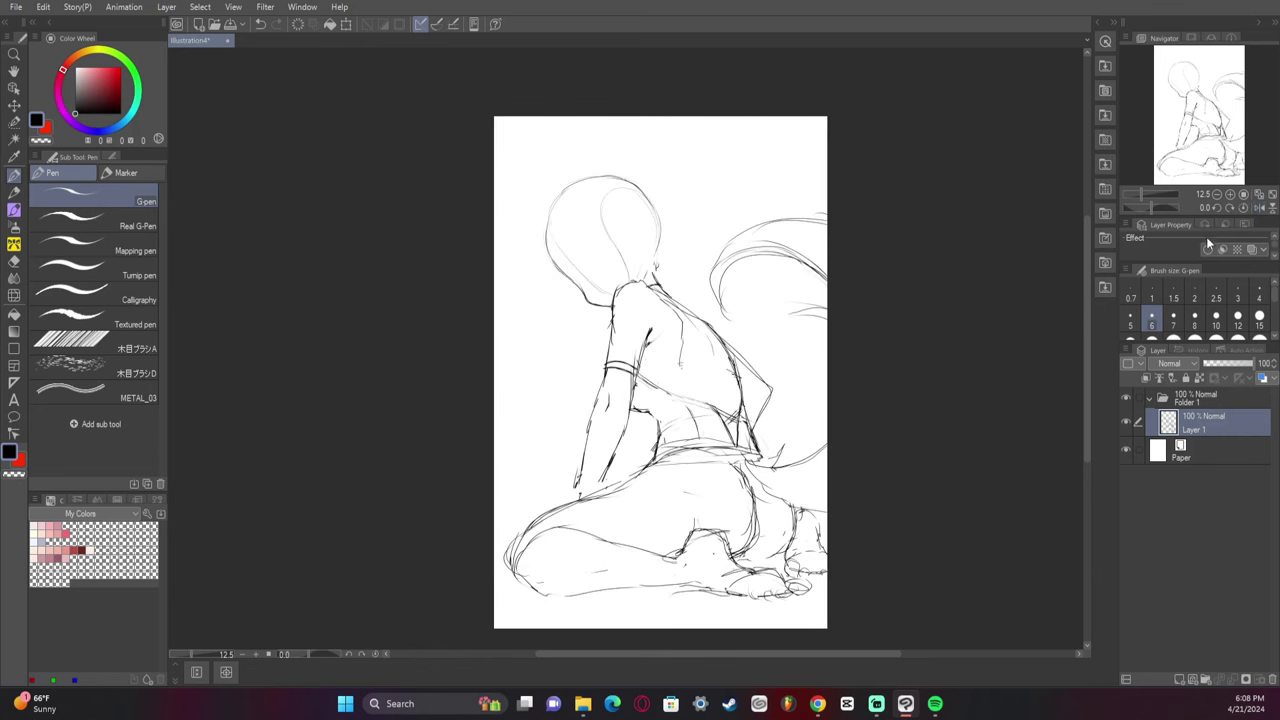
- Rotate the view and reshape the face-side contour of the head with Liquify, then reset the rotation
left_click_drag(1153, 206, 1148, 197)
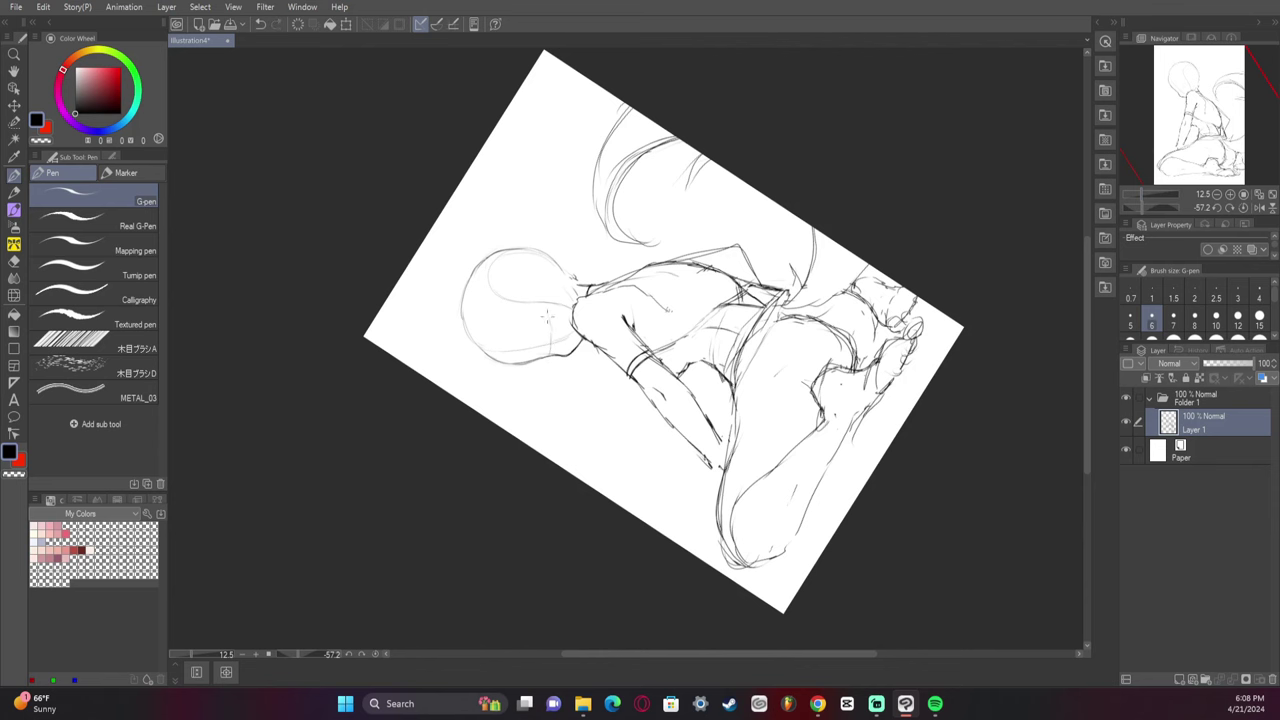
key("j")
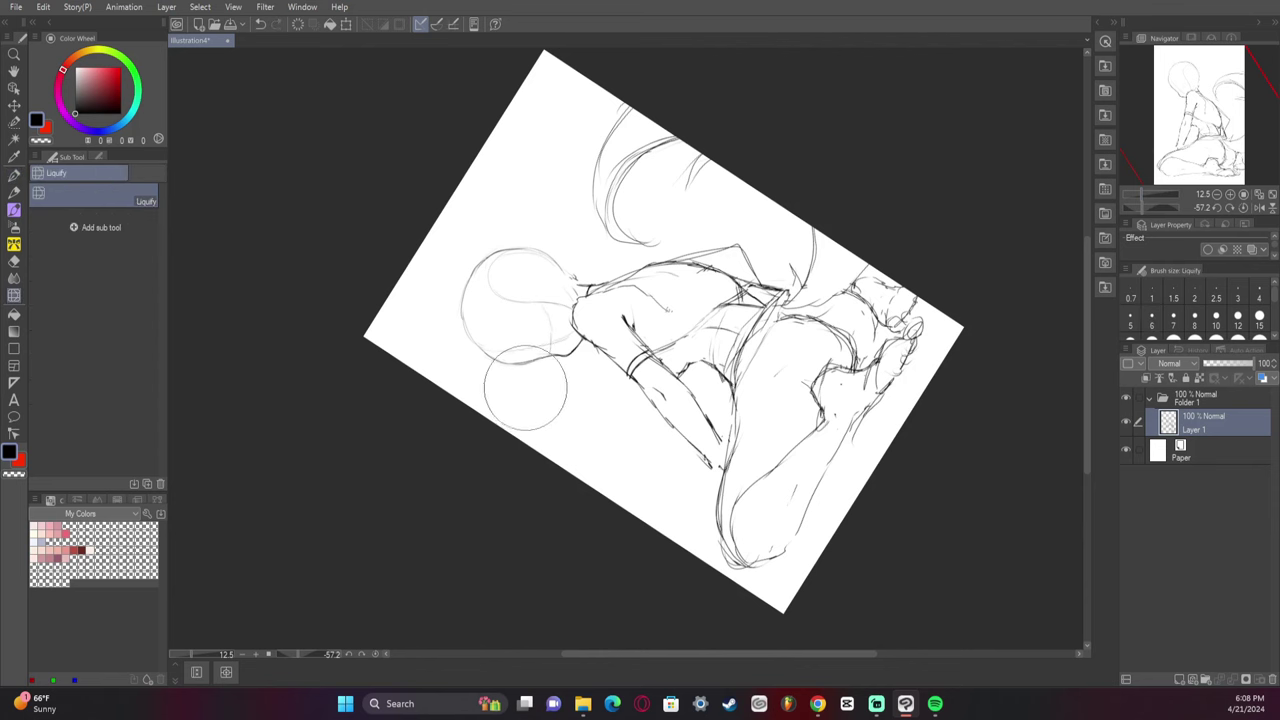
left_click_drag(525, 392, 524, 398)
left_click(1244, 207)
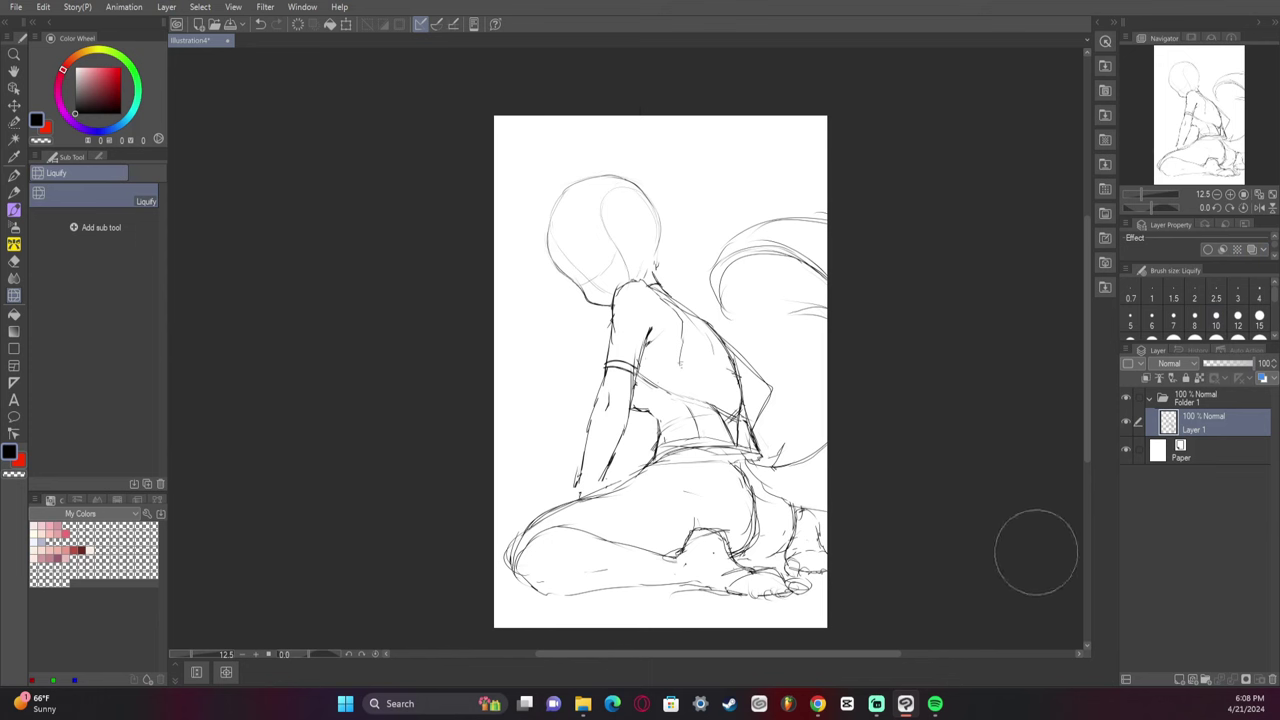
- Redraw the front contour of the face and sketch a line across the lower face, undoing the unwanted strokes
key("e")
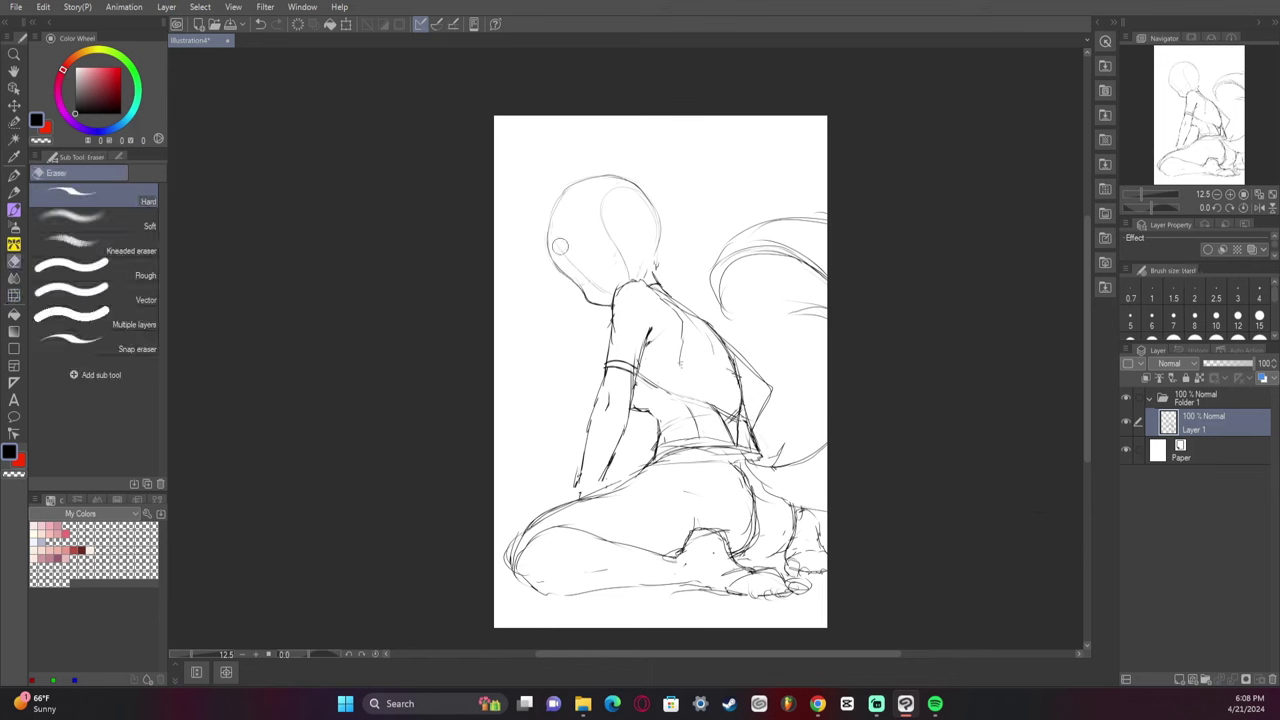
key("p")
mouse_move(590, 297)
left_mouse_down()
mouse_move(566, 275)
mouse_move(549, 222)
left_mouse_up()
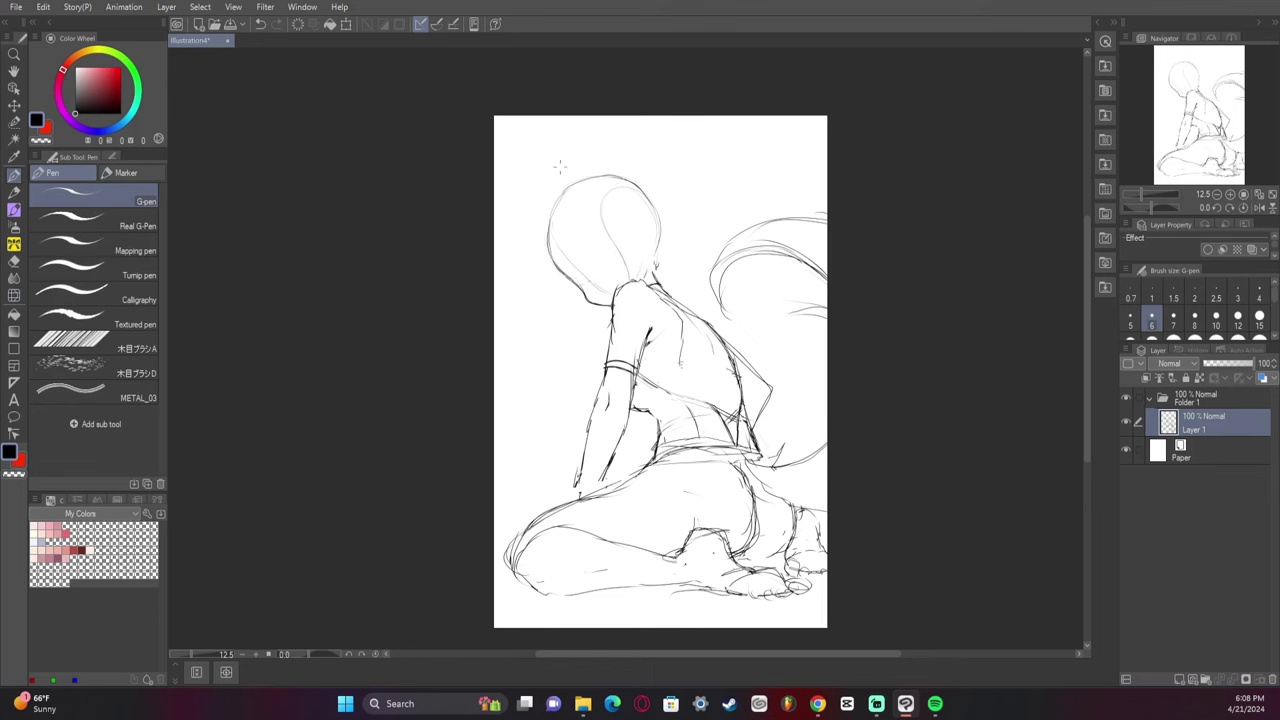
key("e")
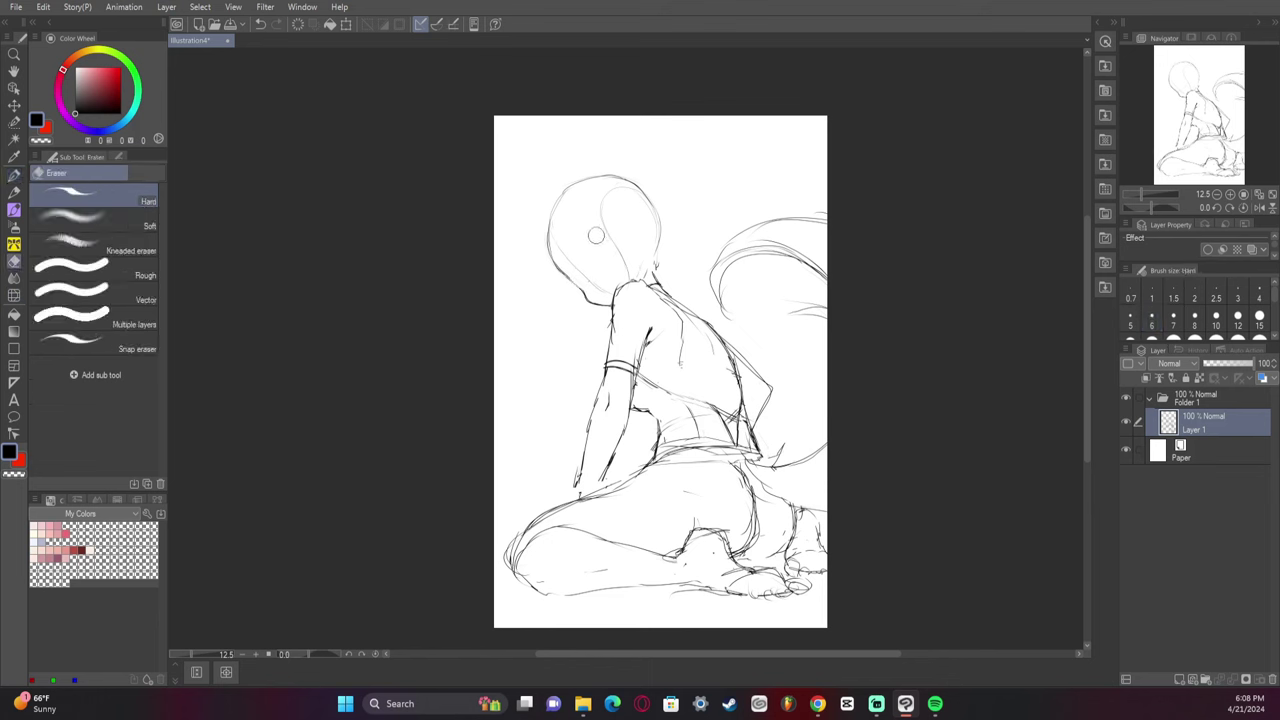
key("p")
left_click_drag(565, 273, 579, 288)
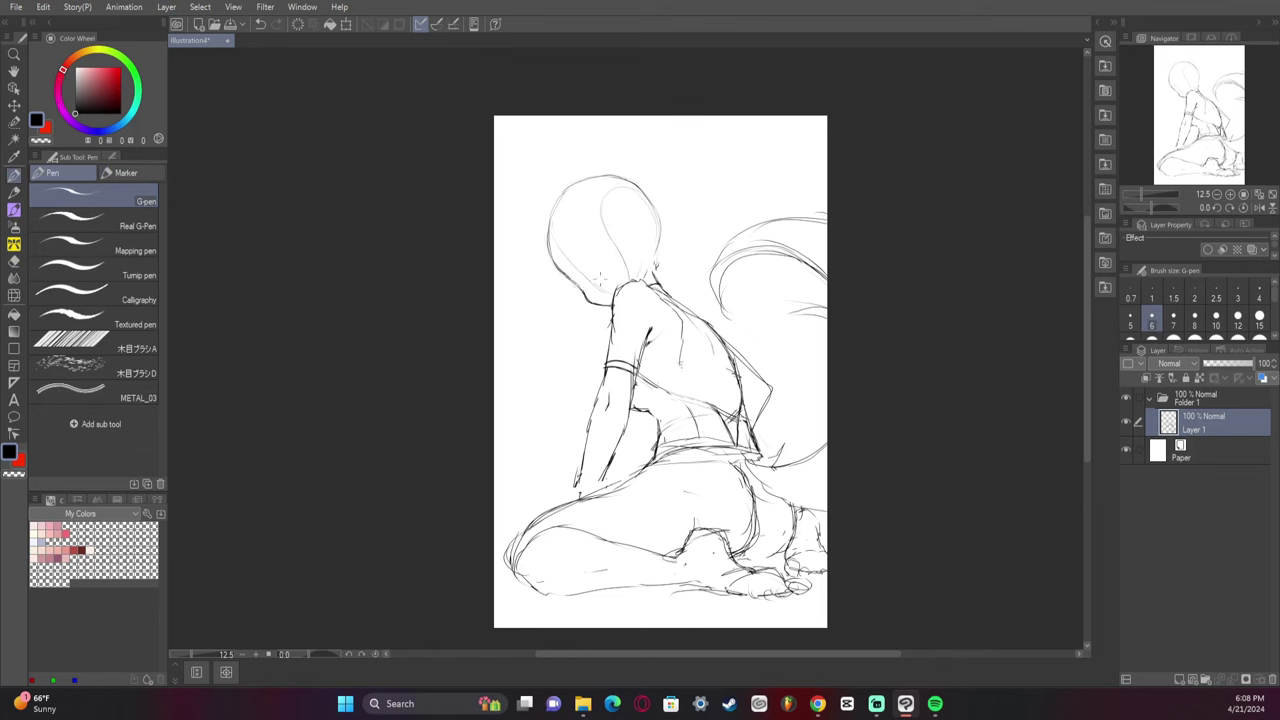
key("ctrl+z")
key("ctrl+z")
mouse_move(583, 289)
left_mouse_down()
mouse_move(591, 302)
mouse_move(585, 288)
mouse_move(612, 245)
left_mouse_up()
key("ctrl+z")
- Select the head, arm and torso above the waist, move them slightly up and toward the front, and clear the selection
key("m")
mouse_move(560, 420)
left_mouse_down()
mouse_move(592, 357)
mouse_move(605, 384)
mouse_move(601, 250)
mouse_move(587, 280)
mouse_move(677, 305)
mouse_move(676, 282)
mouse_move(754, 345)
mouse_move(738, 244)
left_mouse_up()
mouse_move(756, 187)
left_mouse_down()
mouse_move(746, 242)
mouse_move(761, 284)
mouse_move(786, 301)
left_mouse_up()
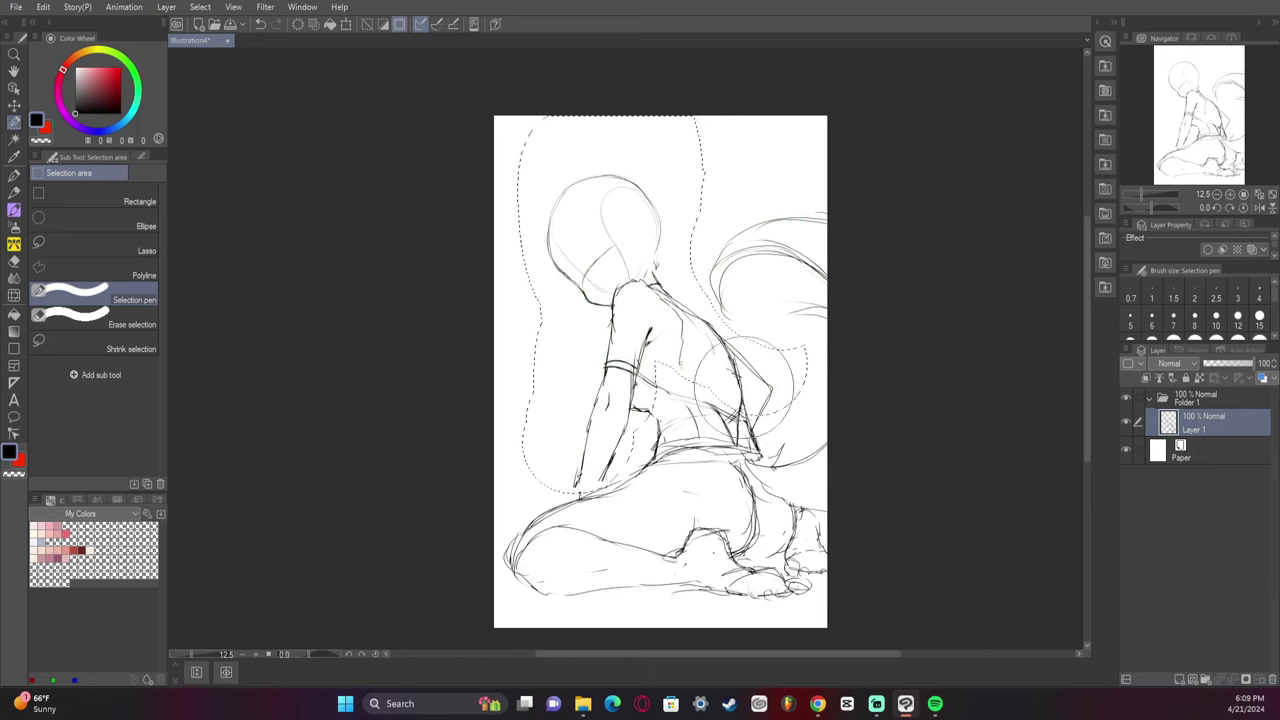
mouse_move(740, 384)
left_mouse_down()
mouse_move(729, 375)
mouse_move(745, 391)
mouse_move(665, 390)
mouse_move(622, 410)
left_mouse_up()
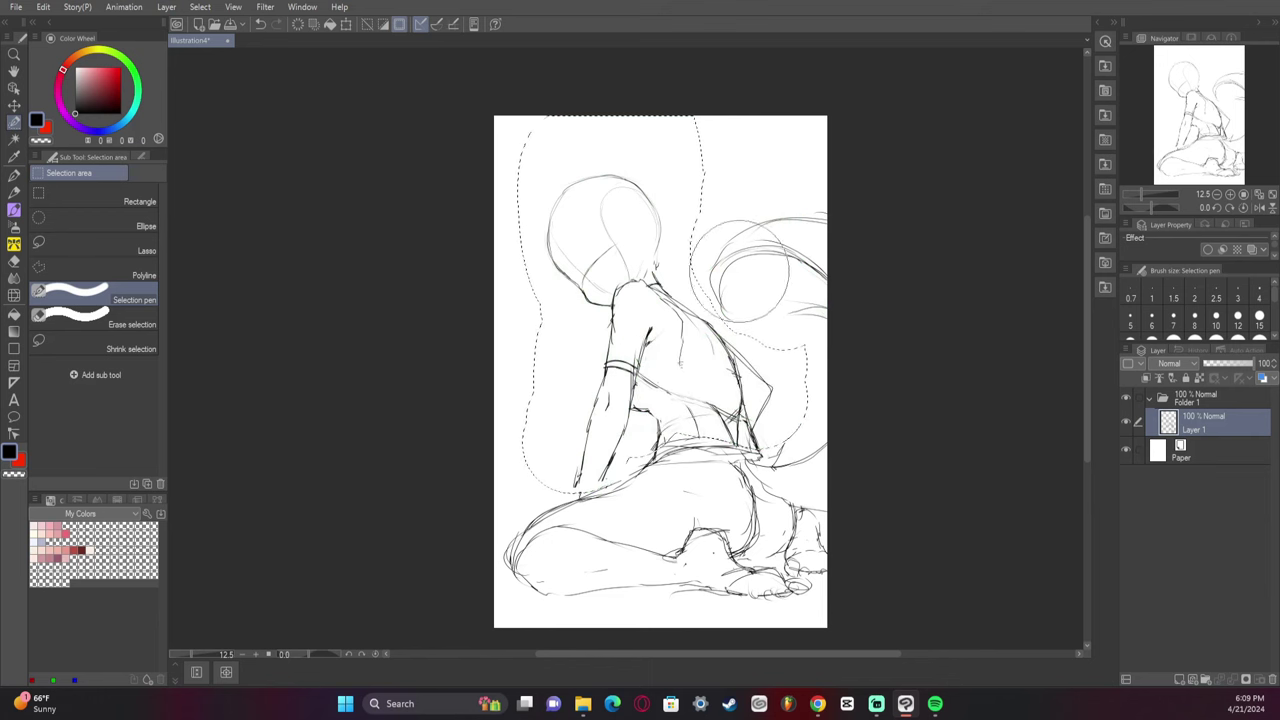
key("ctrl+t")
left_click_drag(704, 298, 699, 281)
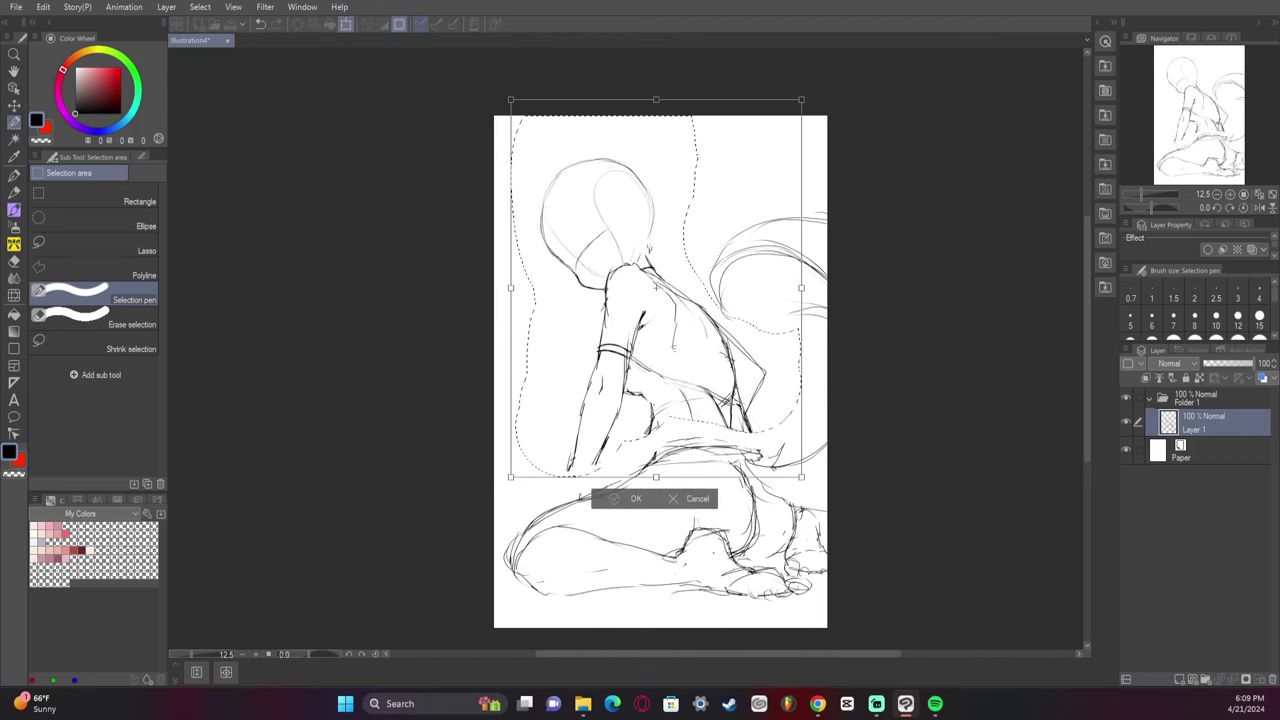
key("Return")
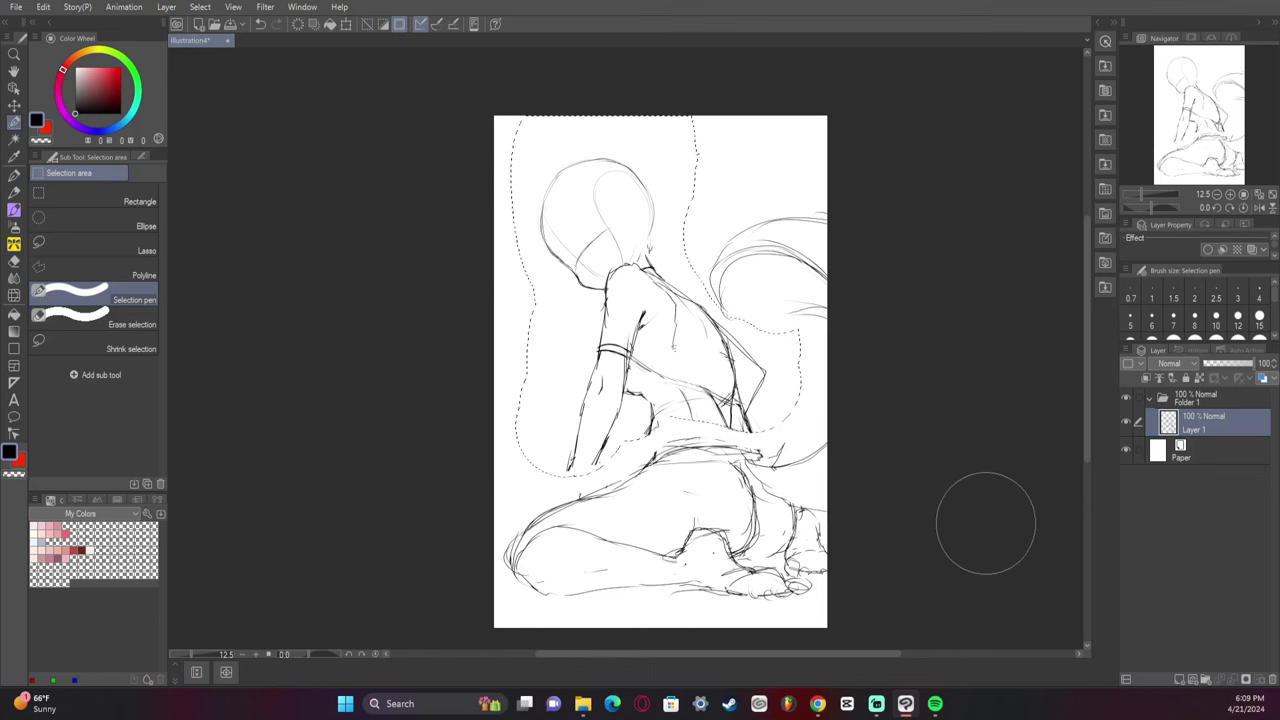
key("ctrl+d")
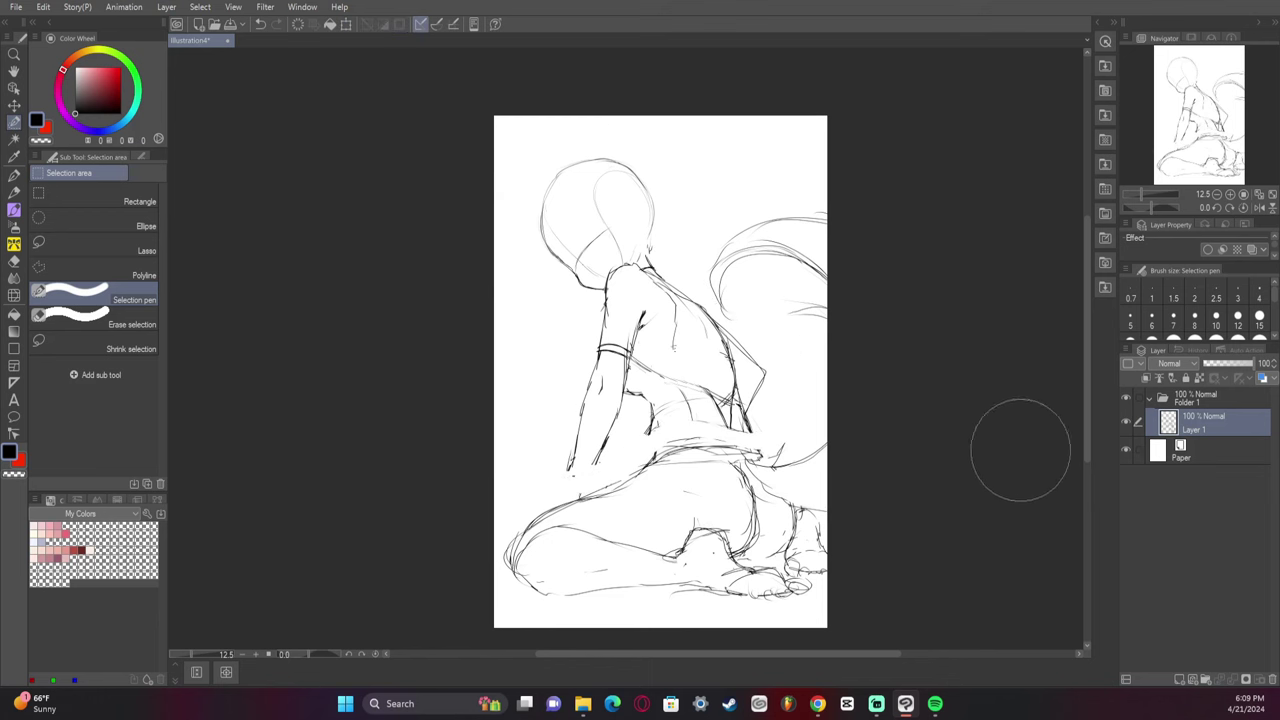
- Extend the forearm down to the thigh and redraw the belly and lower back lines to reconnect the torso with the waist
key("p")
mouse_move(578, 436)
left_mouse_down()
mouse_move(571, 496)
mouse_move(591, 496)
left_mouse_up()
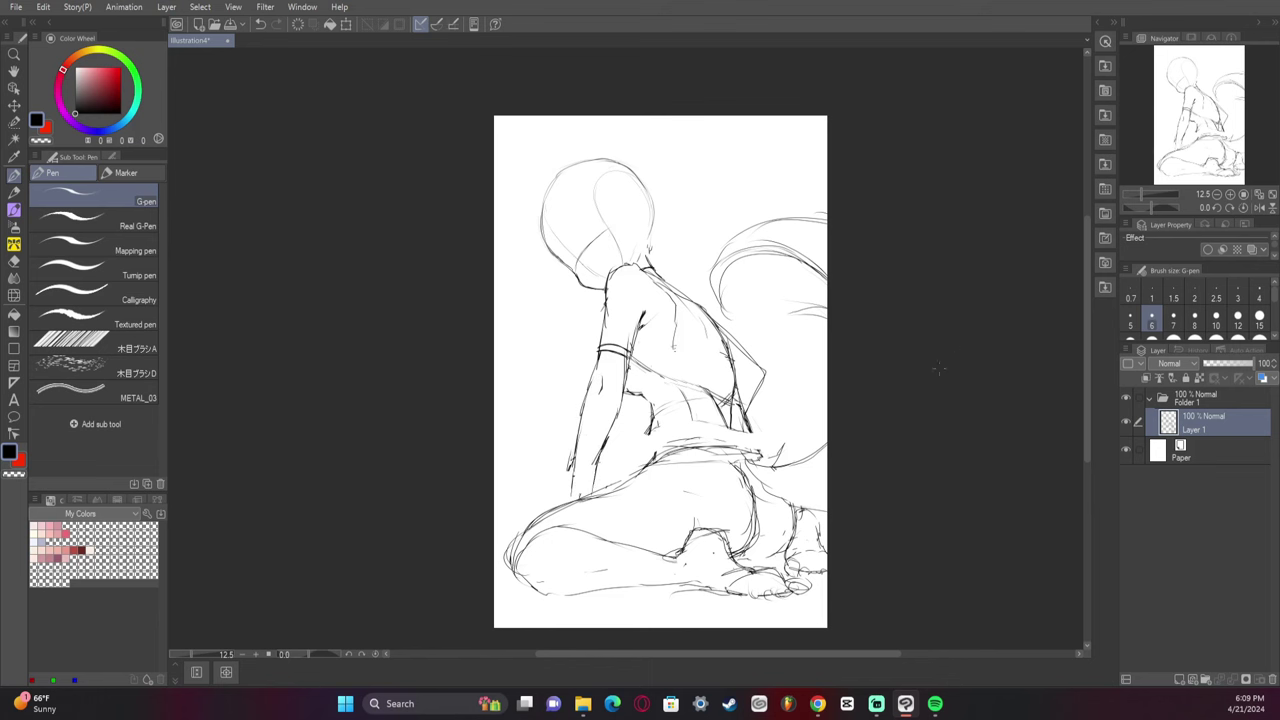
left_click_drag(657, 422, 650, 458)
left_click_drag(652, 398, 648, 462)
left_click_drag(680, 414, 658, 440)
mouse_move(758, 424)
left_mouse_down()
mouse_move(752, 452)
mouse_move(728, 446)
mouse_move(752, 452)
left_mouse_up()
left_click_drag(776, 434, 762, 472)
left_click_drag(758, 404, 742, 440)
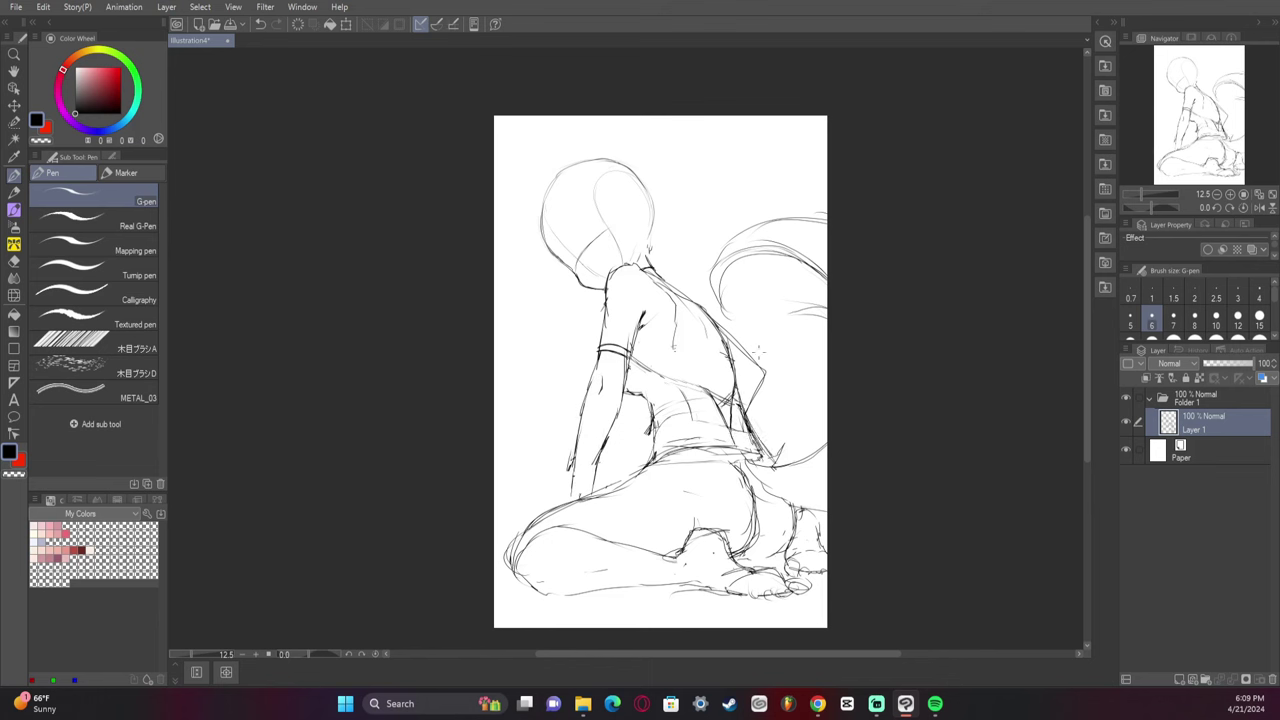
- Erase the rough inner forearm line and redraw it from below the arm band down to the thigh
key("e")
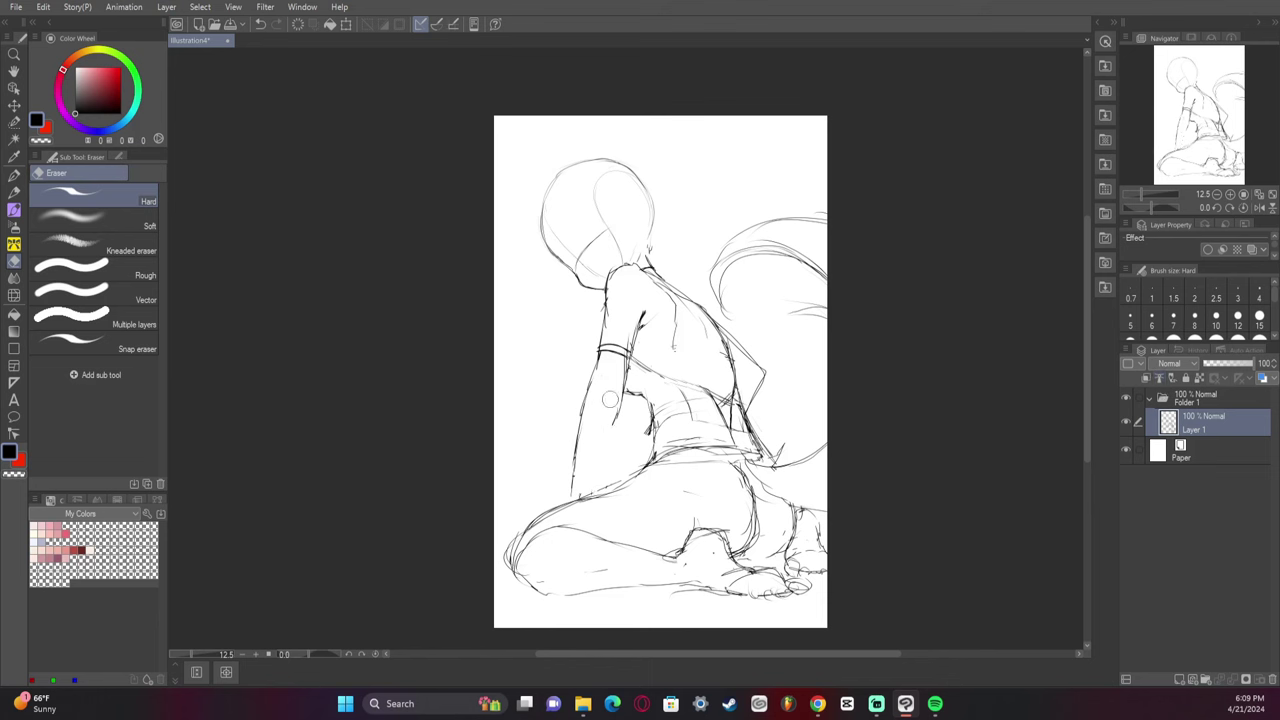
key("p")
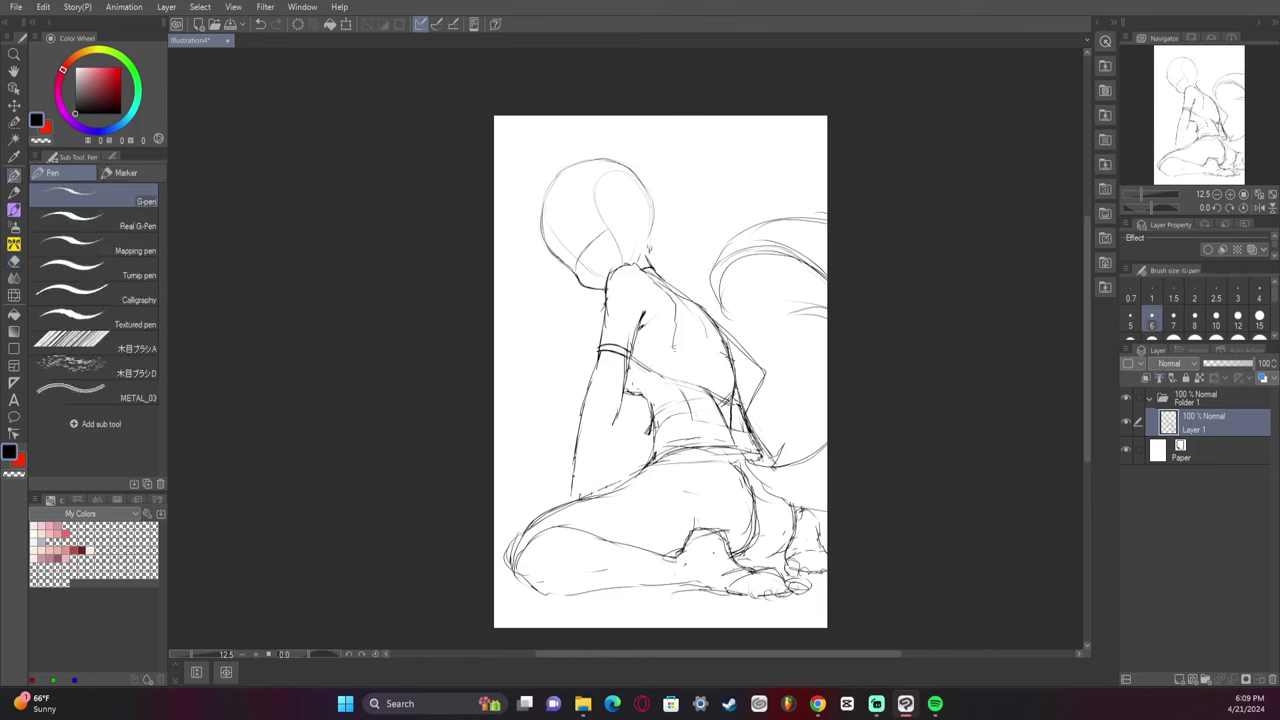
left_click_drag(620, 370, 584, 496)
- Adjust the arm around the arm band with Liquify in the mirrored view, undoing the unwanted push
left_click(1258, 207)
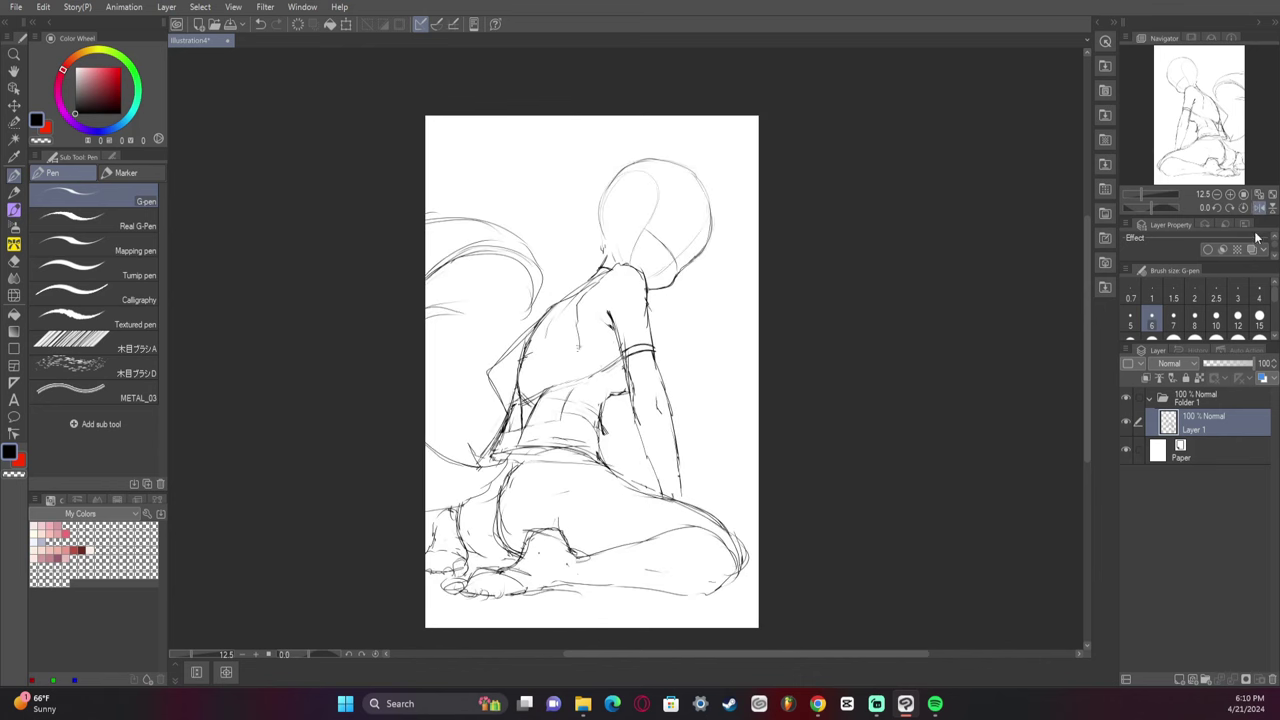
key("j")
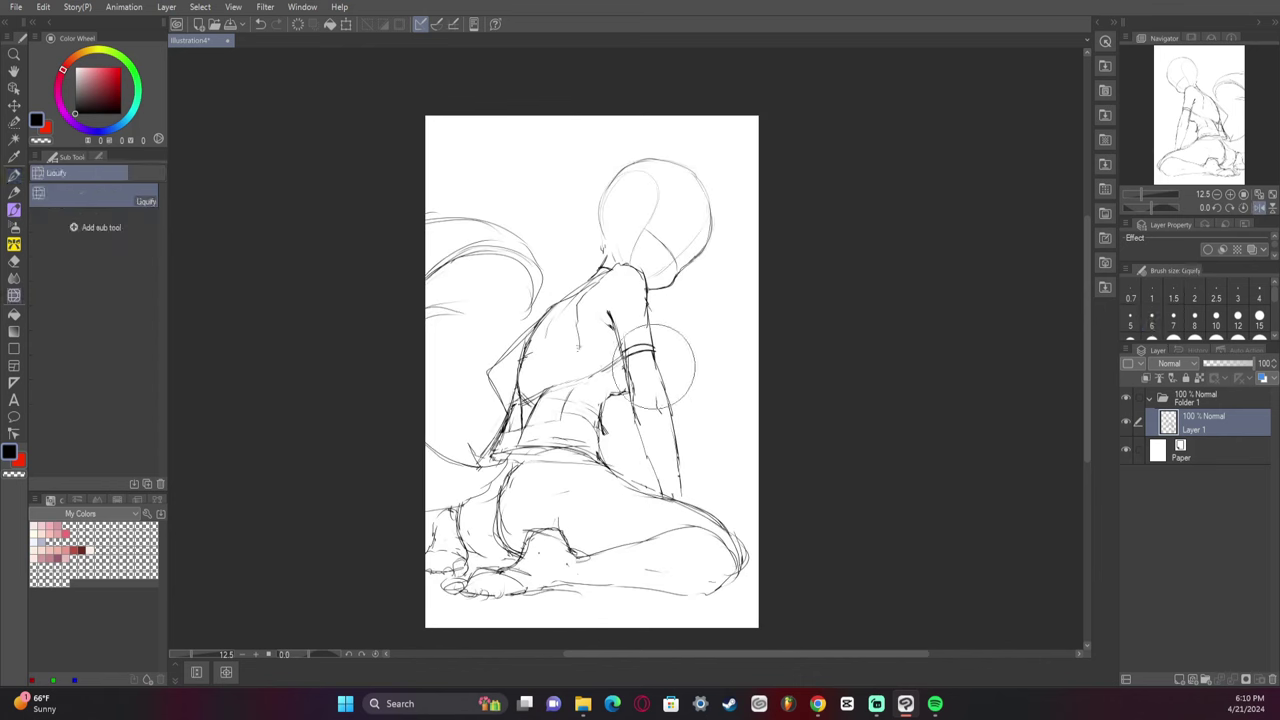
left_click_drag(654, 371, 666, 384)
key("ctrl+z")
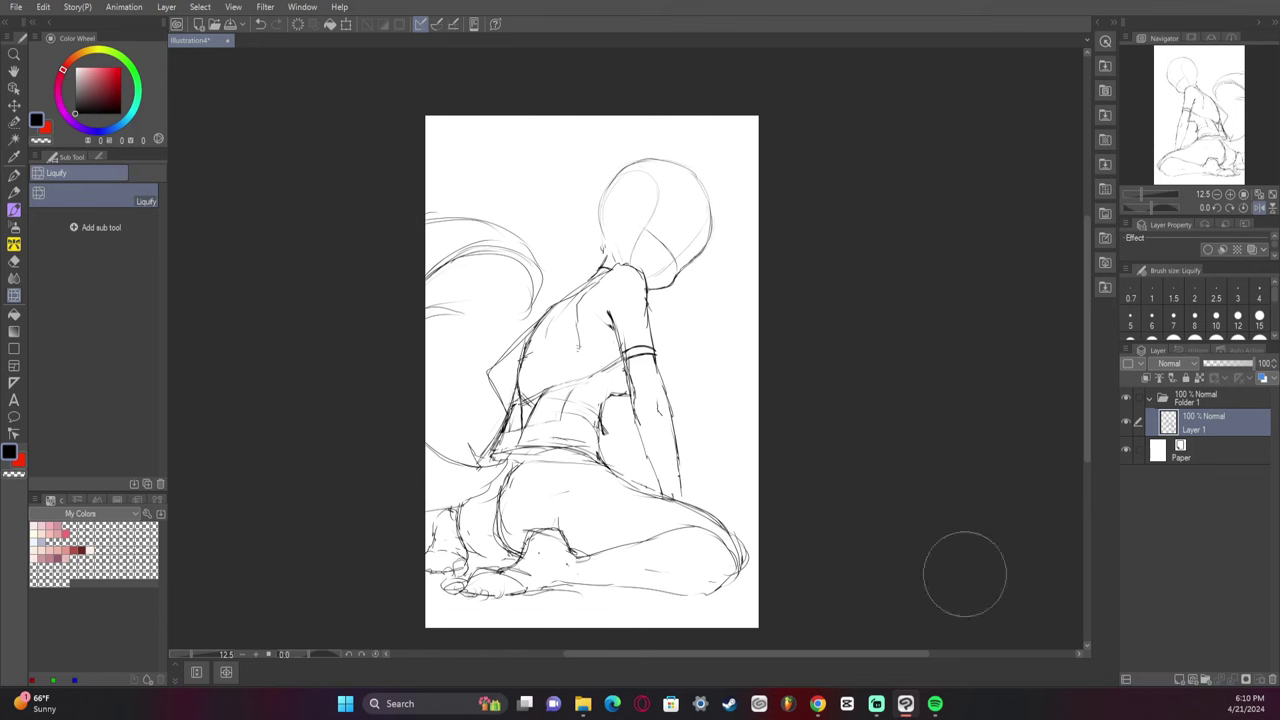
- Erase the faint inner forearm line, redraw it toward the wrist, and extend the outer wrist line onto the thigh
key("e")
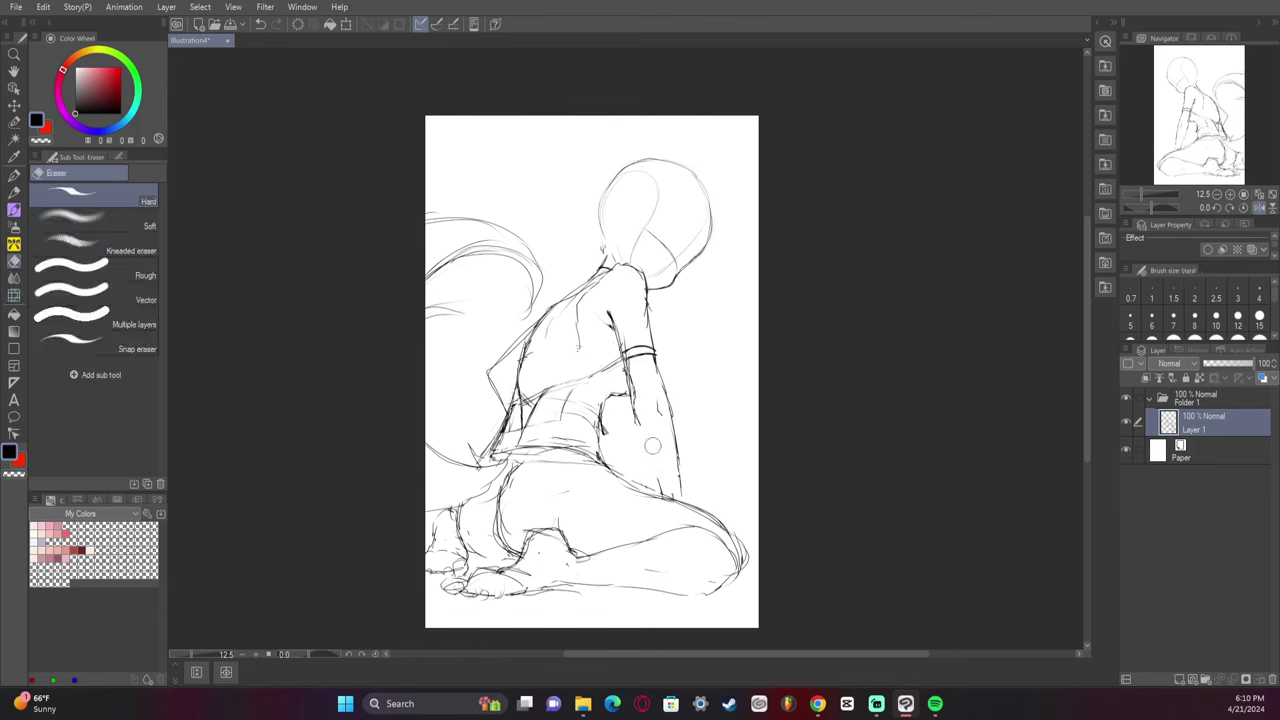
key("p")
left_click_drag(650, 463, 659, 485)
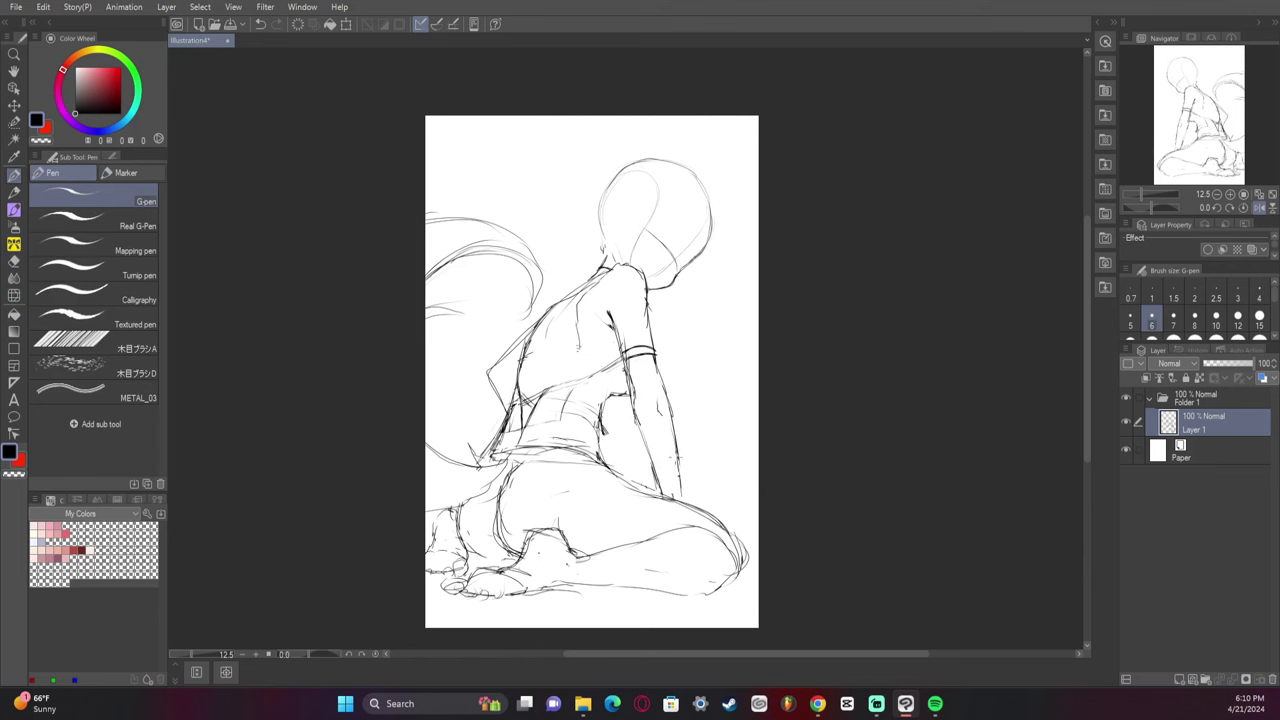
key("ctrl+z")
left_click_drag(678, 482, 688, 504)
- Transform the whole sketch layer to shift it slightly toward the knee side of the canvas and apply the move
key("ctrl+t")
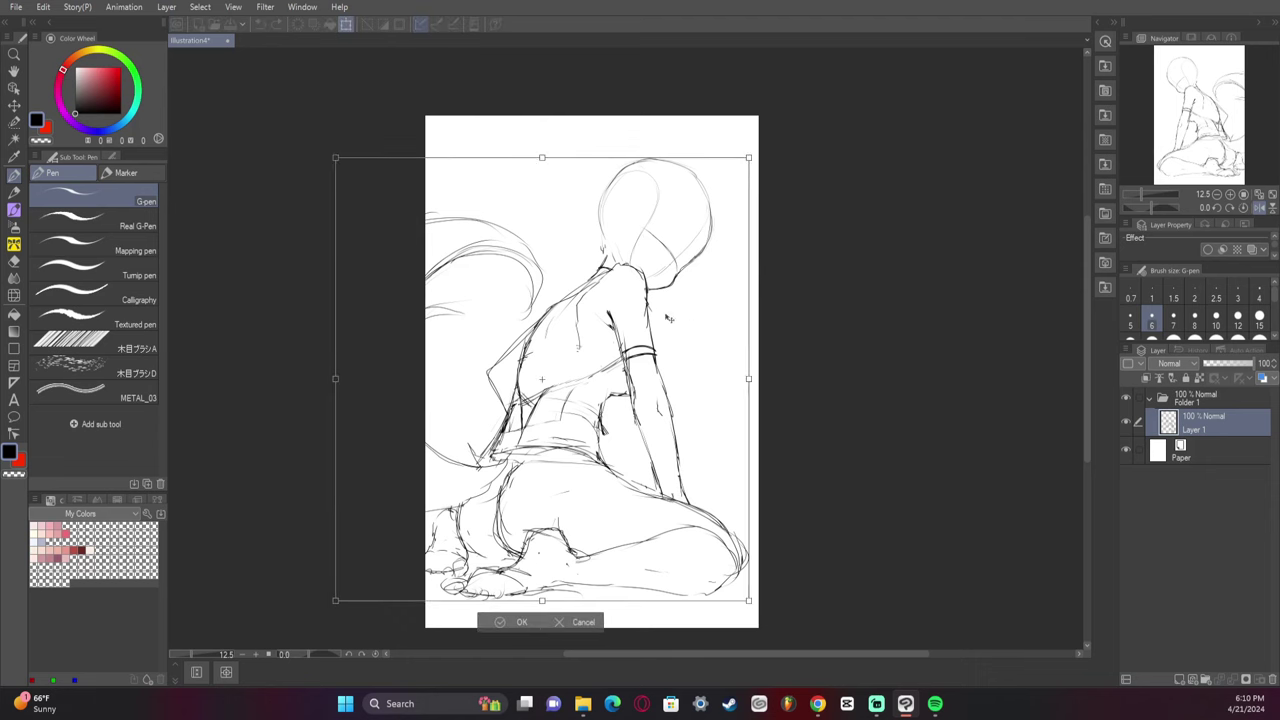
left_click_drag(665, 318, 678, 316)
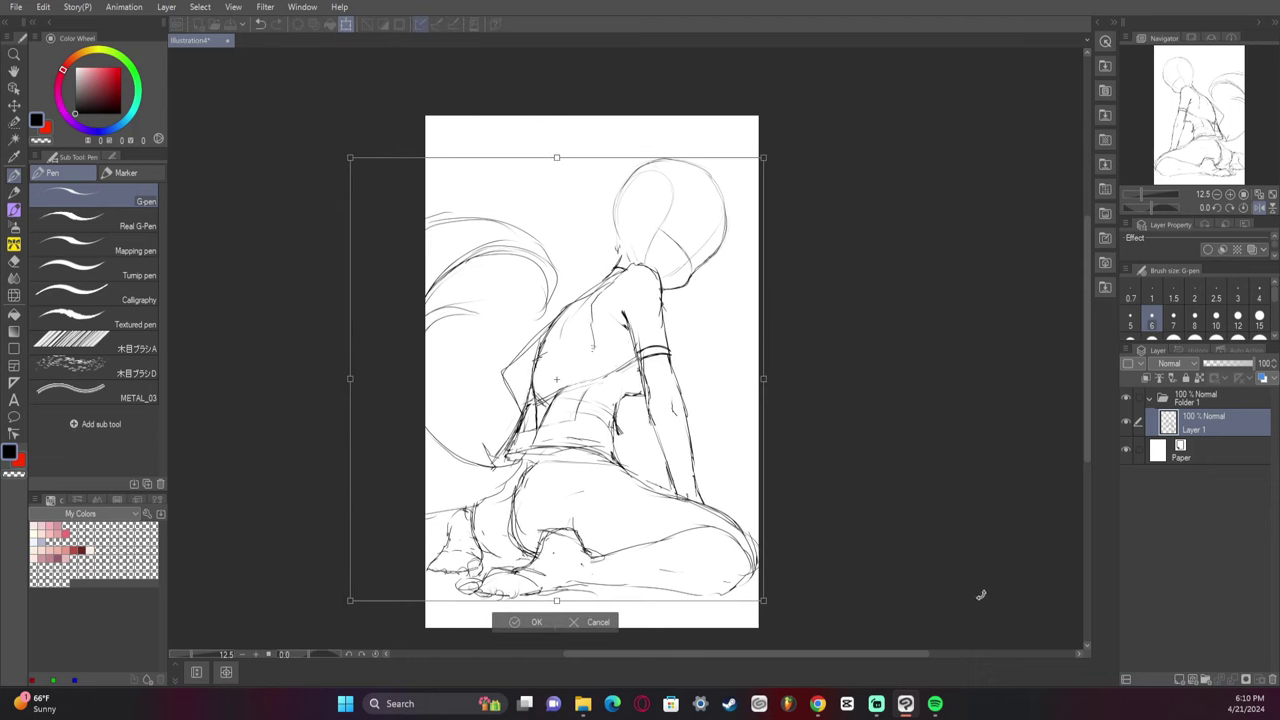
left_click(516, 622)
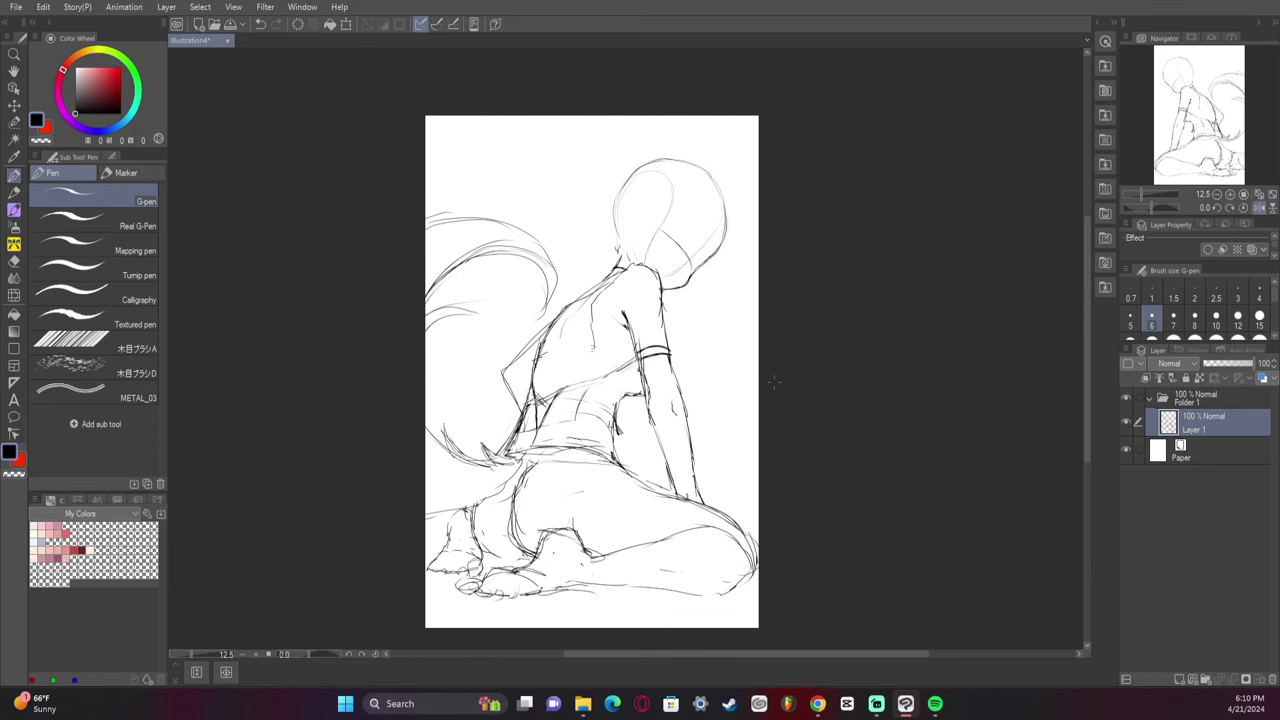
- Draw crossing guide lines on the back of the head, extending the face guideline and running one line down toward the neck
left_click(1258, 207)
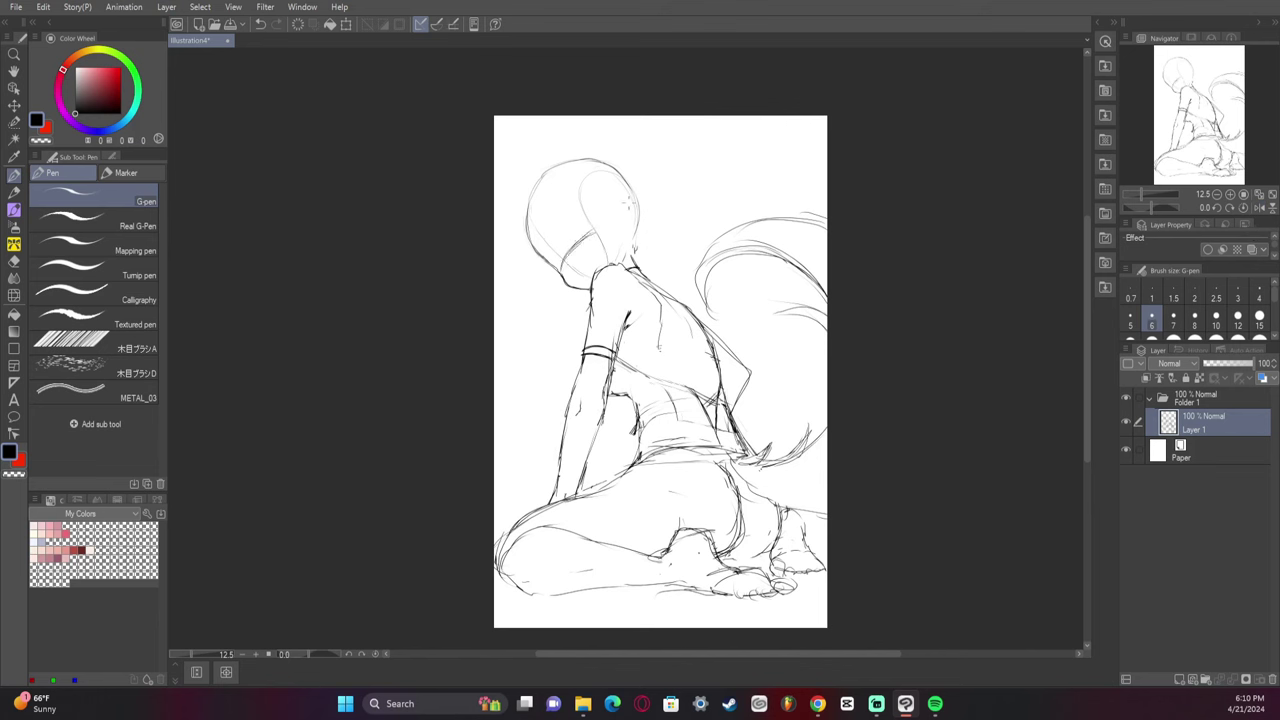
key("e")
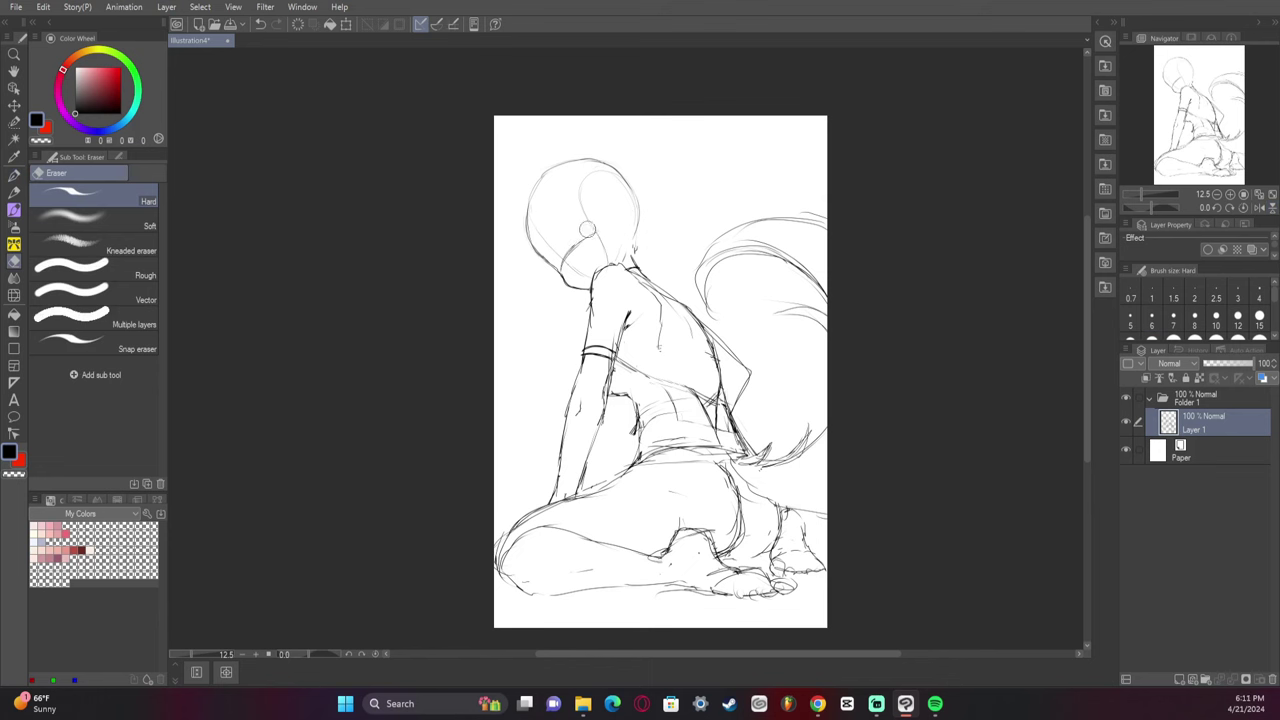
key("p")
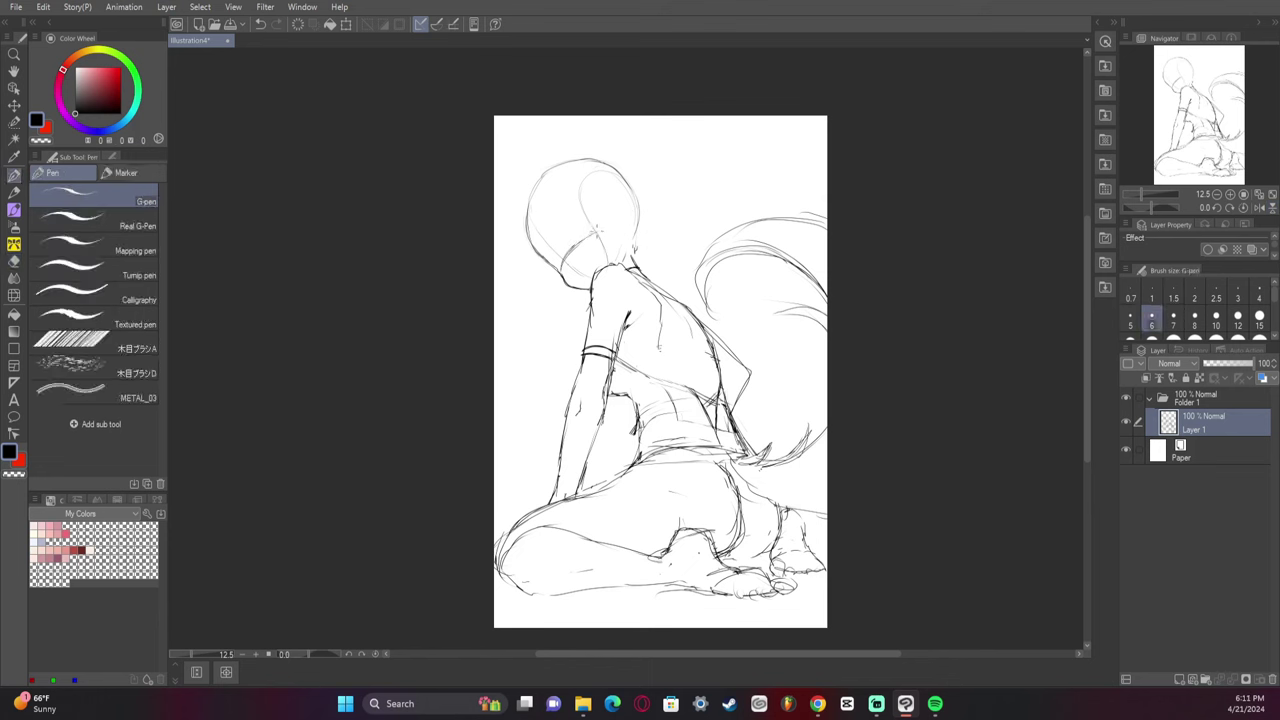
mouse_move(597, 232)
left_mouse_down()
mouse_move(628, 218)
mouse_move(609, 198)
left_mouse_up()
left_click_drag(630, 475, 638, 417)
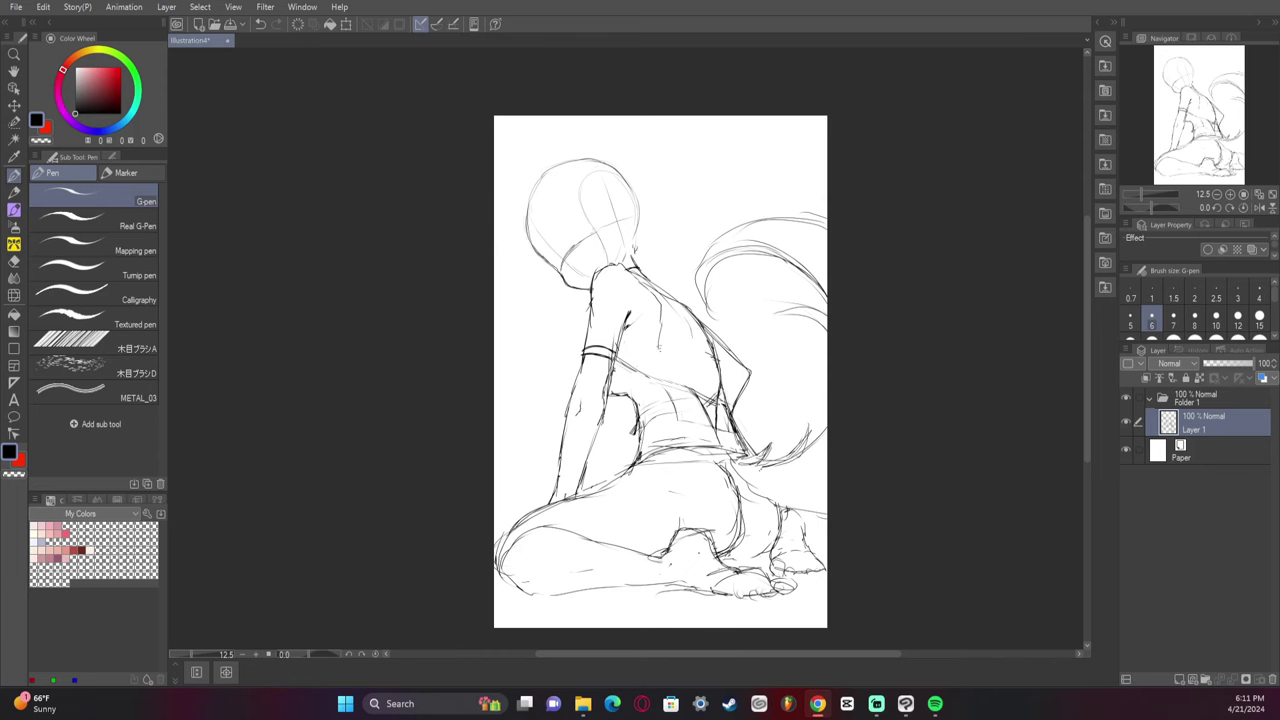
- Draw a fringe curve sweeping along the front of the head down toward the cheek, replacing the first stroke
left_click(1230, 194)
left_click_drag(1219, 119, 1202, 103)
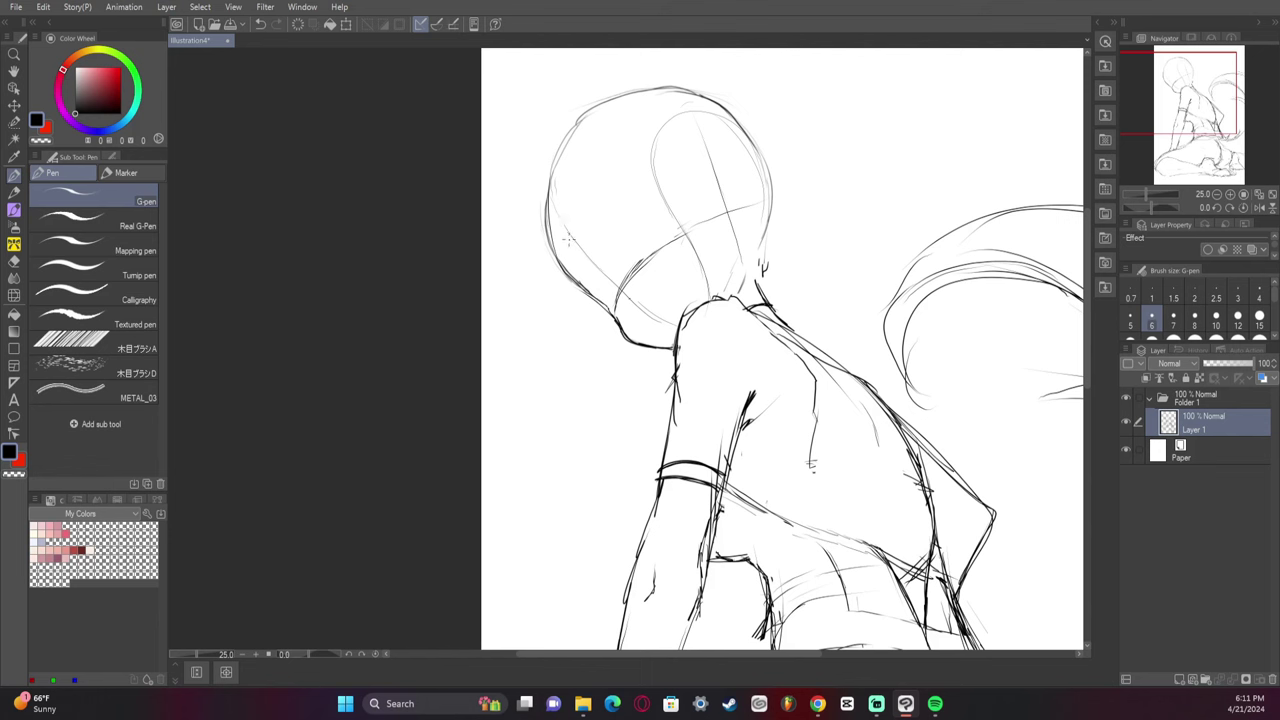
left_click_drag(550, 205, 595, 278)
key("ctrl+z")
mouse_move(548, 164)
left_mouse_down()
mouse_move(565, 243)
mouse_move(648, 302)
left_mouse_up()
- Add inner fringe strands running between the cheek and the forehead in the mirrored view, undoing the unwanted strokes
left_click(1258, 209)
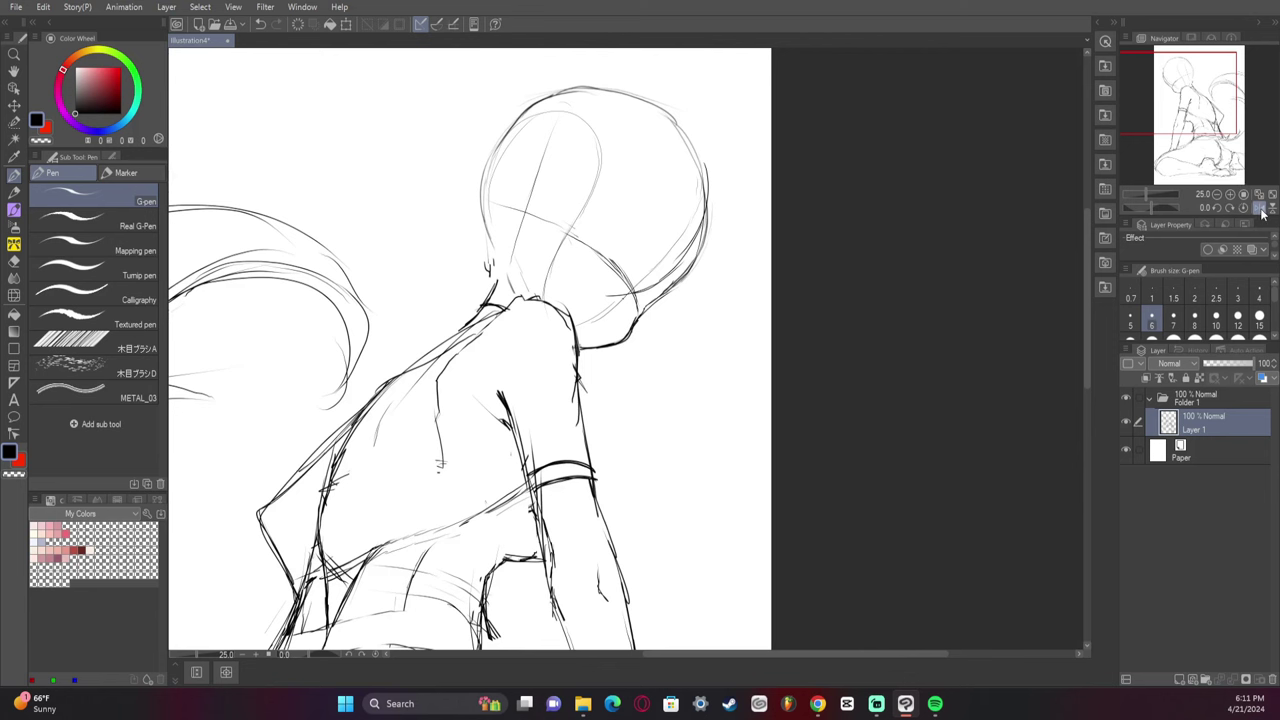
mouse_move(582, 290)
left_mouse_down()
mouse_move(630, 295)
mouse_move(587, 289)
mouse_move(654, 254)
mouse_move(628, 274)
left_mouse_up()
key("ctrl+z")
mouse_move(628, 272)
left_mouse_down()
mouse_move(670, 245)
mouse_move(660, 258)
mouse_move(608, 268)
mouse_move(672, 220)
left_mouse_up()
left_click_drag(648, 250, 704, 178)
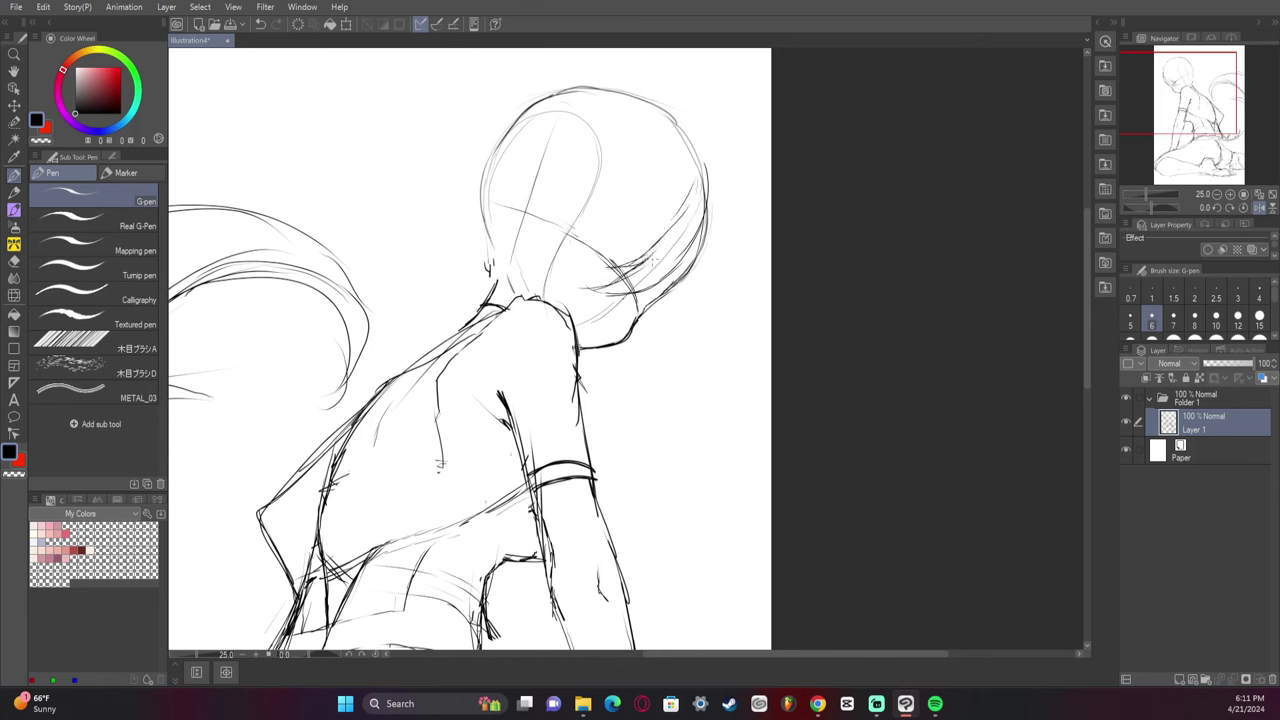
mouse_move(642, 260)
left_mouse_down()
mouse_move(686, 149)
mouse_move(679, 218)
mouse_move(658, 237)
mouse_move(690, 187)
mouse_move(689, 146)
left_mouse_up()
key("ctrl+z")
- Clean up the fringe and forehead outline with the eraser and redraw the front contour of the head
key("e")
mouse_move(650, 298)
left_mouse_down()
mouse_move(624, 274)
mouse_move(642, 282)
mouse_move(690, 215)
mouse_move(693, 146)
left_mouse_up()
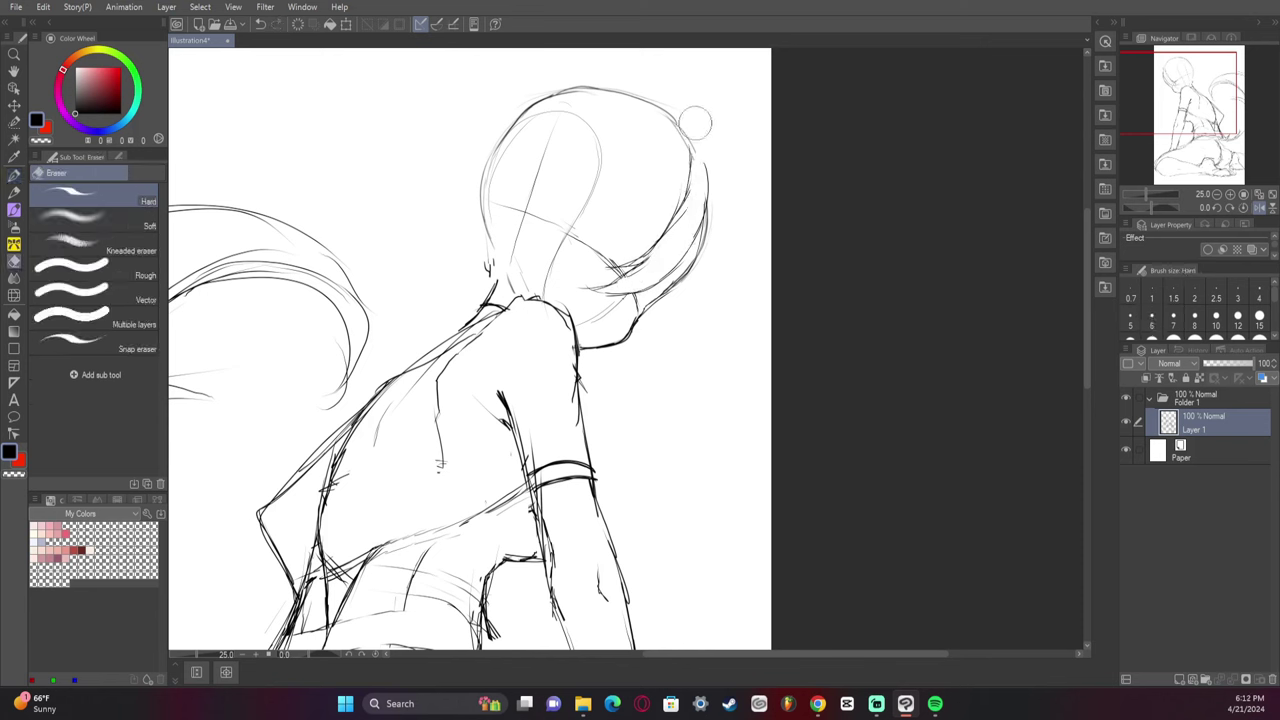
key("p")
left_click_drag(700, 248, 700, 125)
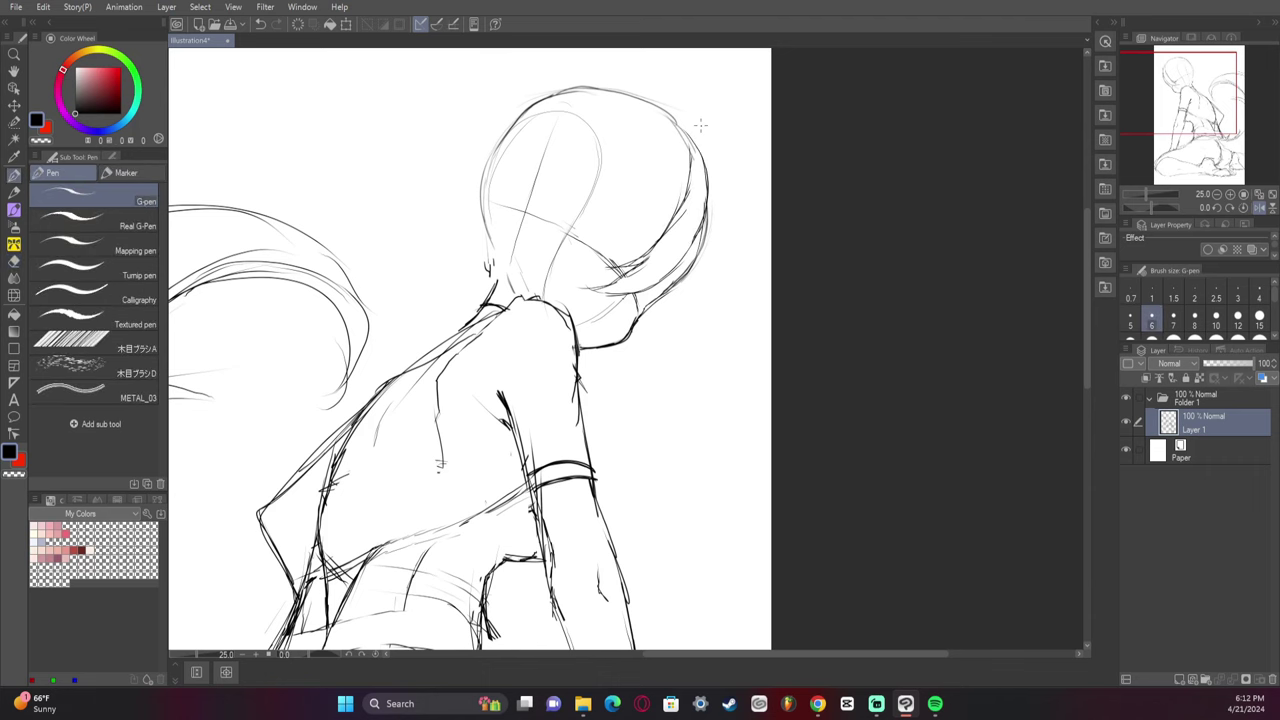
- Flip the sketch layer horizontally, move it back so the head and knees fit on the canvas, and apply the transformation
left_click(1257, 207)
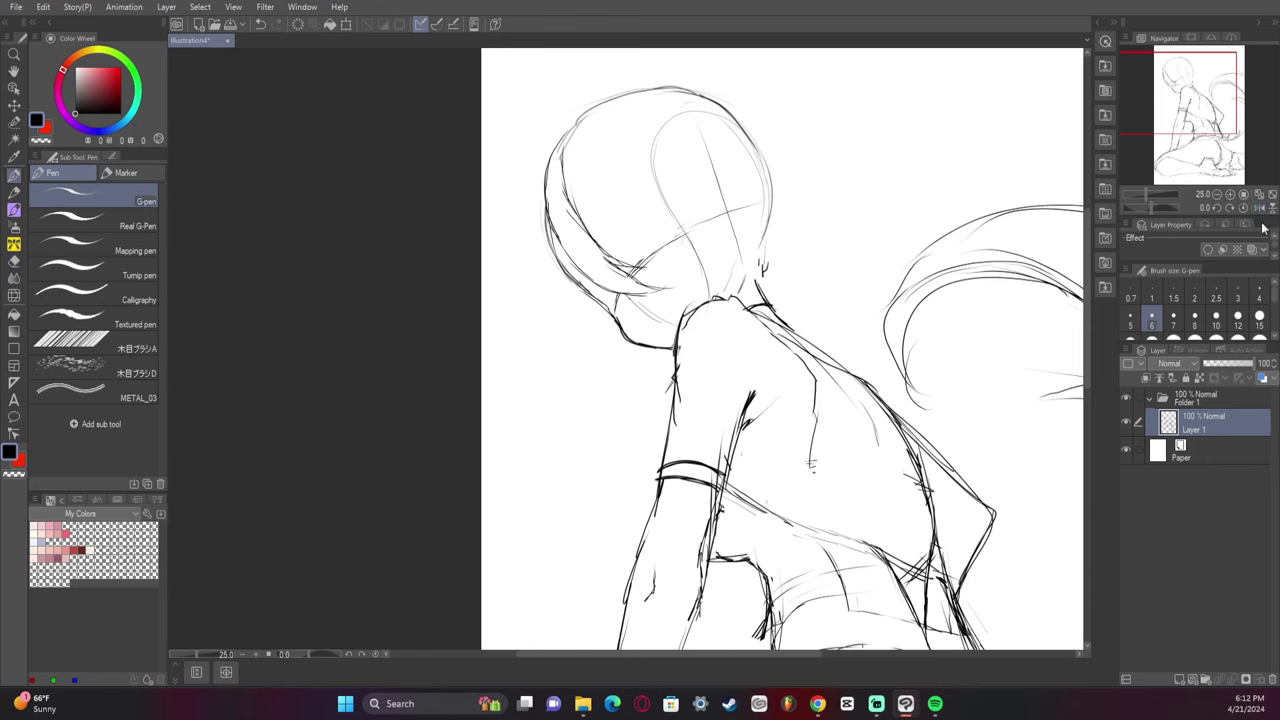
left_click(43, 7)
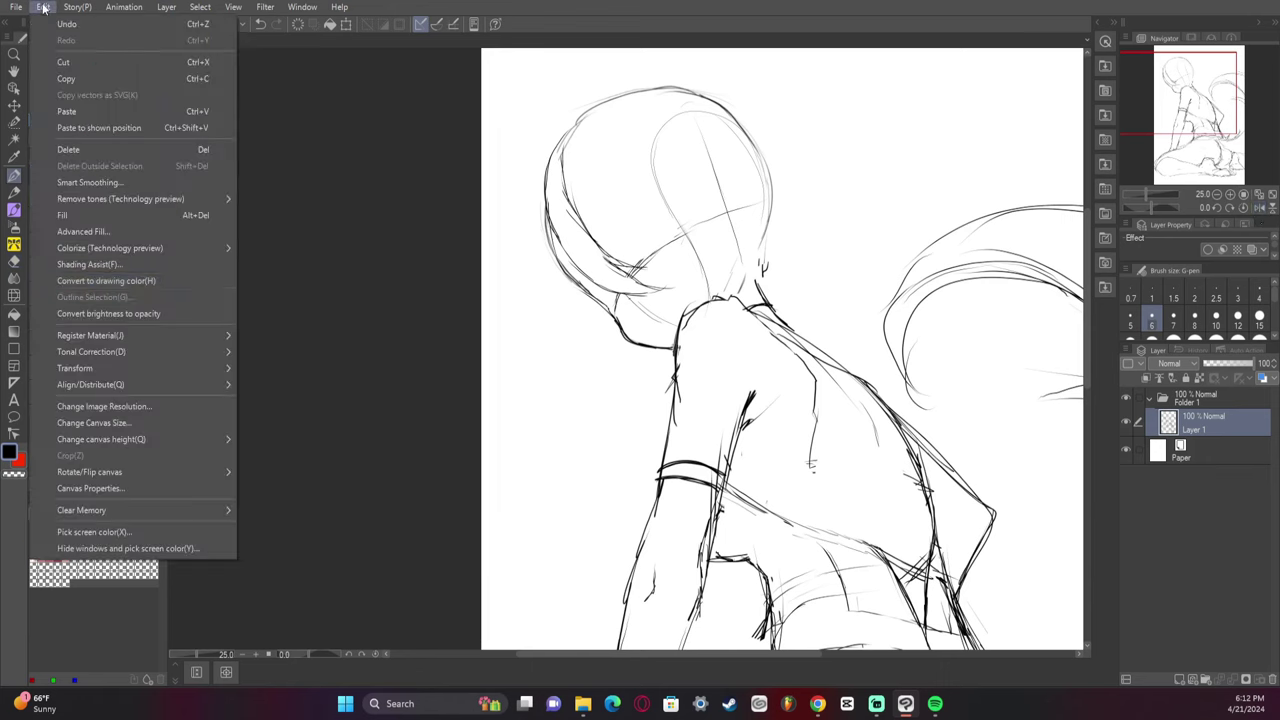
mouse_move(149, 369)
left_click(333, 497)
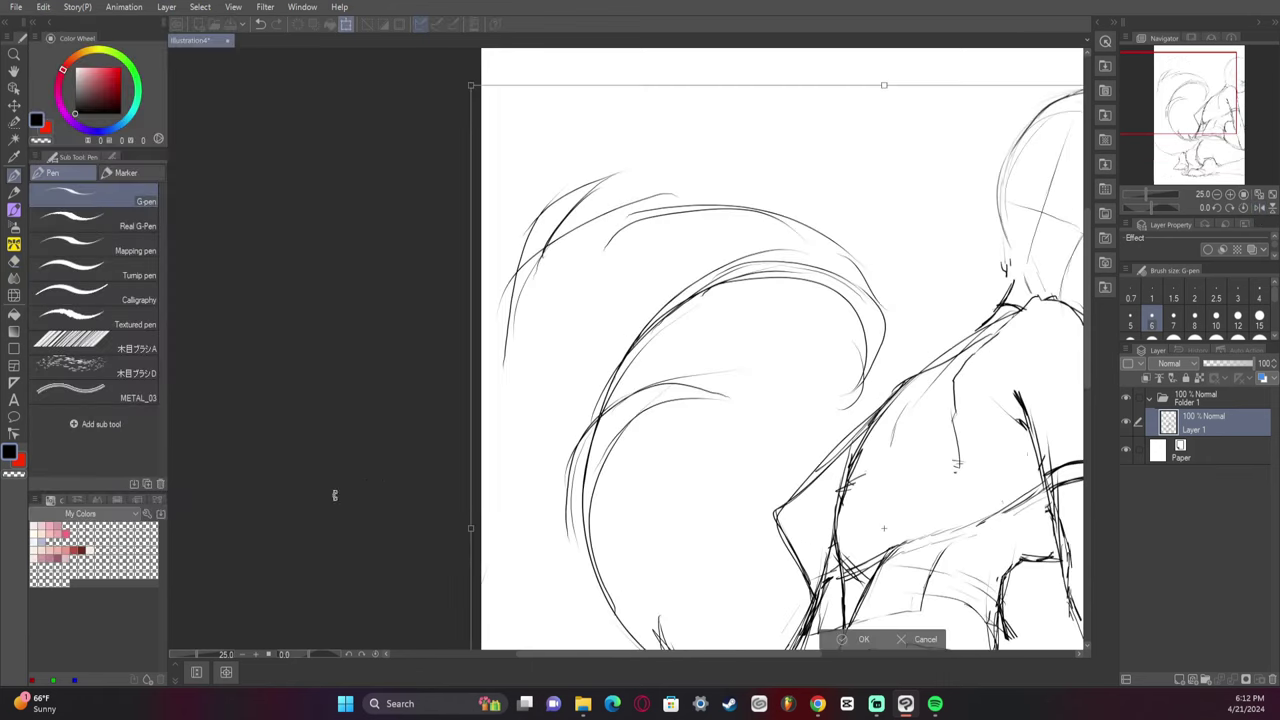
left_click(1219, 196)
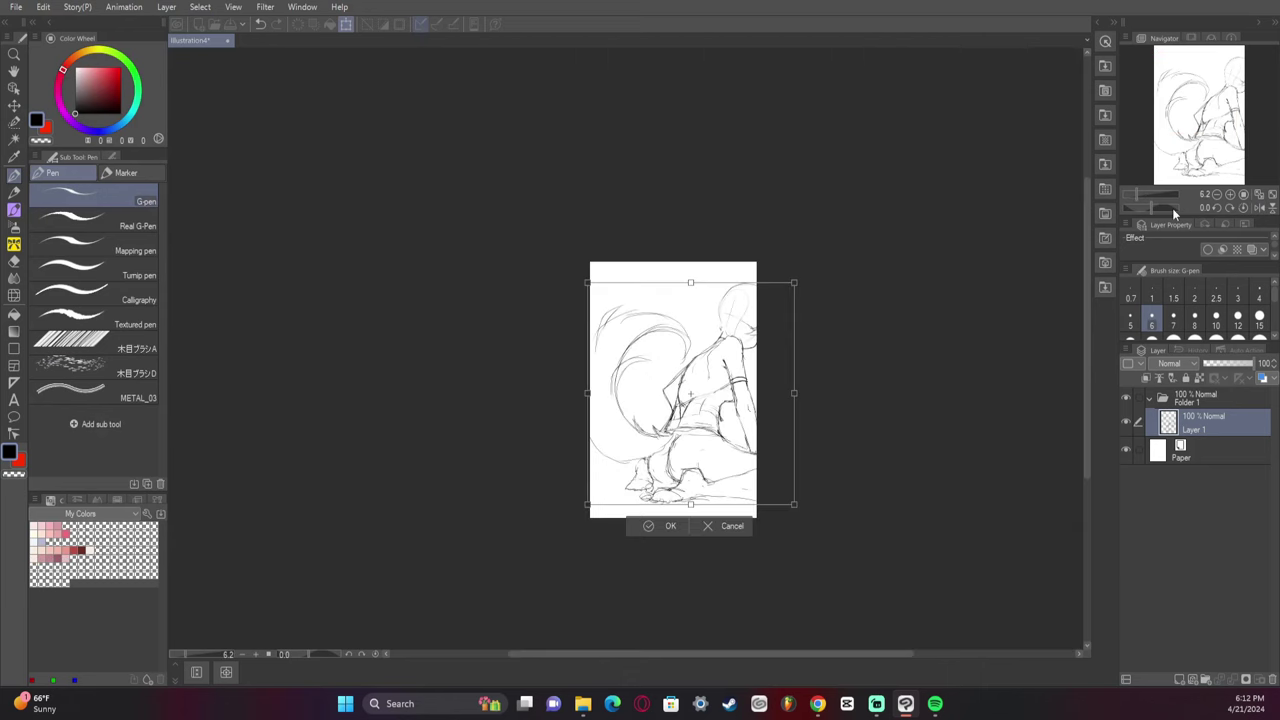
left_click_drag(743, 368, 731, 366)
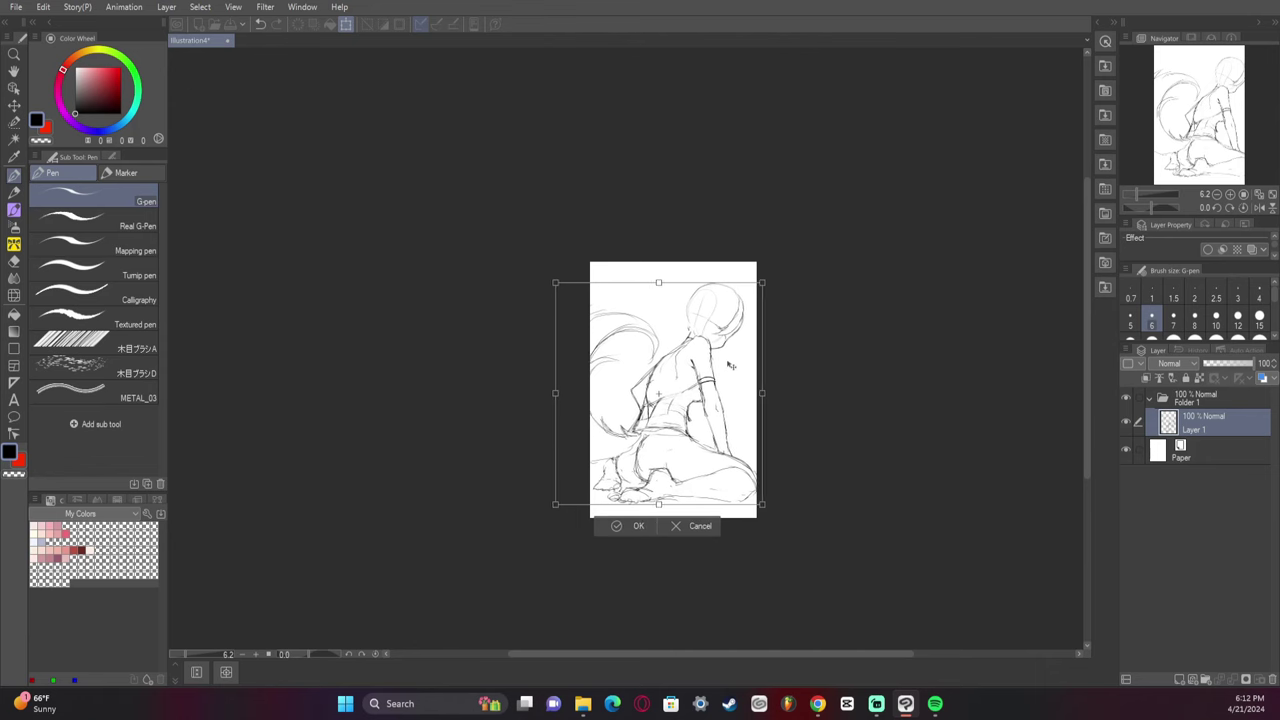
left_click(639, 526)
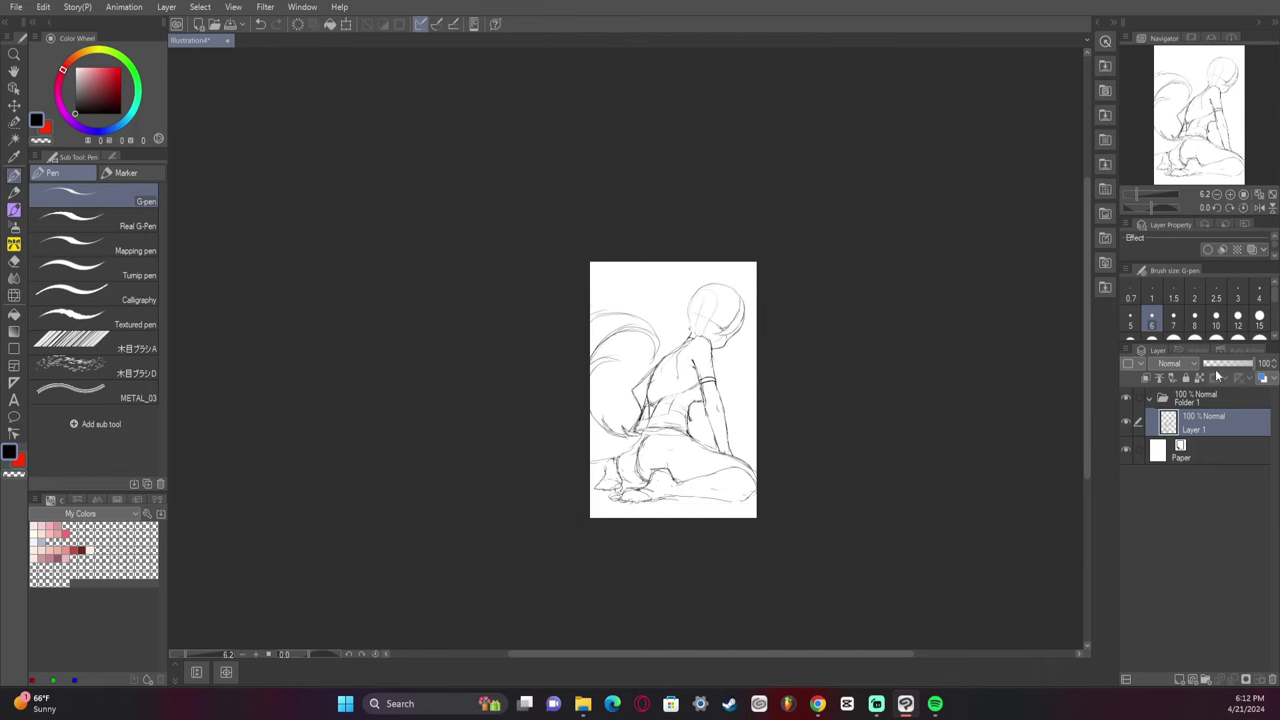
- Draw the near eye's thick curved upper lash line on the face guideline with the canvas rotated, and clean up around it
left_click(1230, 194)
mouse_move(1208, 112)
left_mouse_down()
mouse_move(1196, 72)
mouse_move(1240, 112)
left_mouse_up()
left_click(1230, 194)
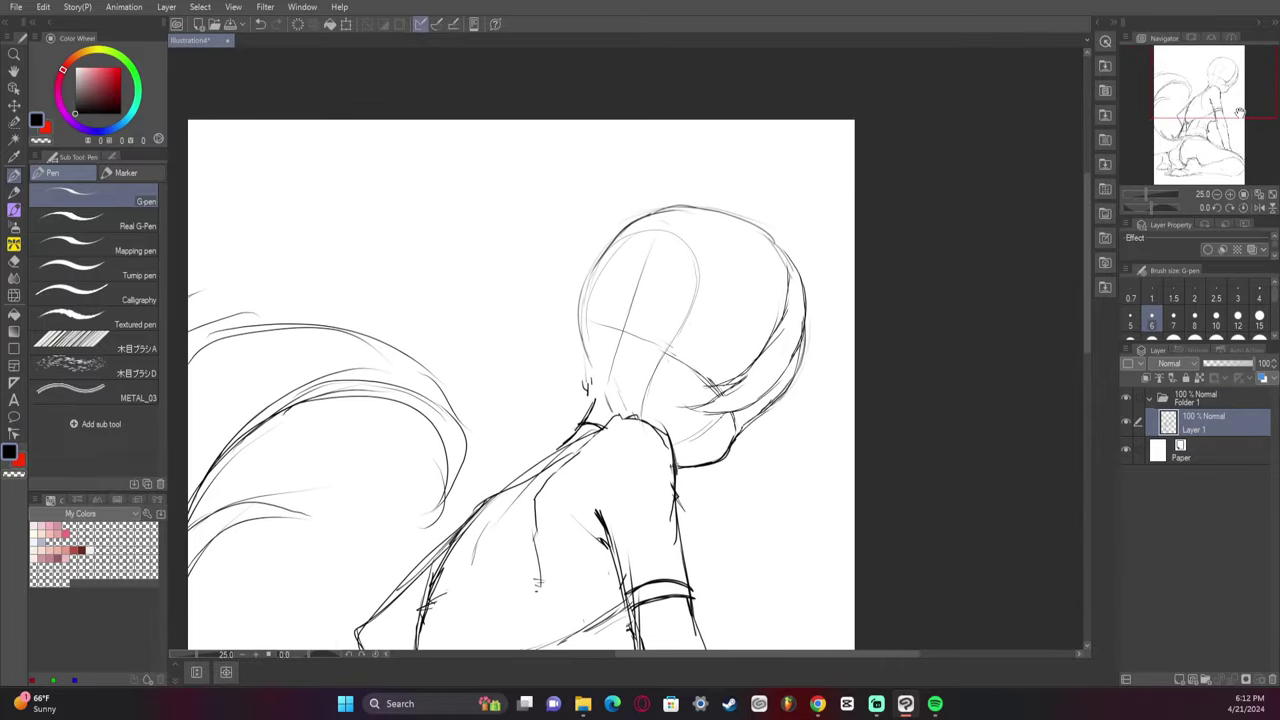
mouse_move(1170, 198)
left_mouse_down()
mouse_move(1141, 206)
mouse_move(1148, 197)
left_mouse_up()
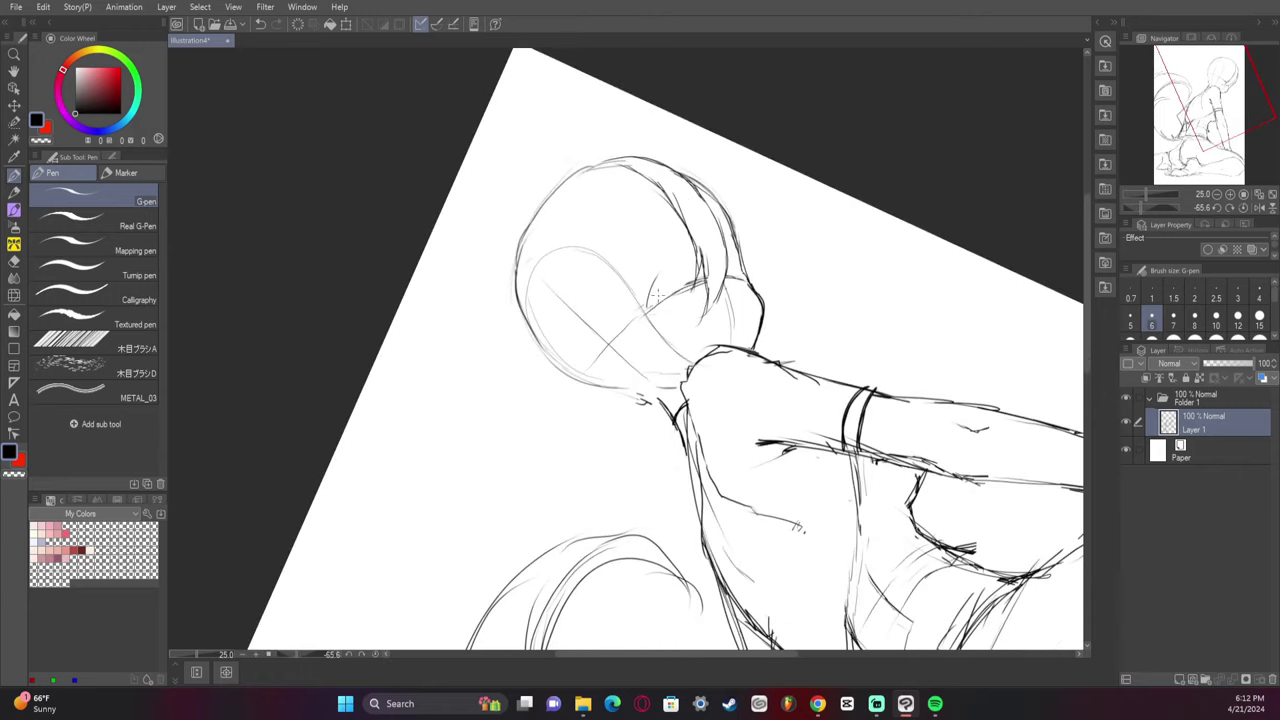
mouse_move(652, 288)
left_mouse_down()
mouse_move(662, 270)
mouse_move(684, 278)
mouse_move(654, 288)
mouse_move(686, 271)
left_mouse_up()
key("e")
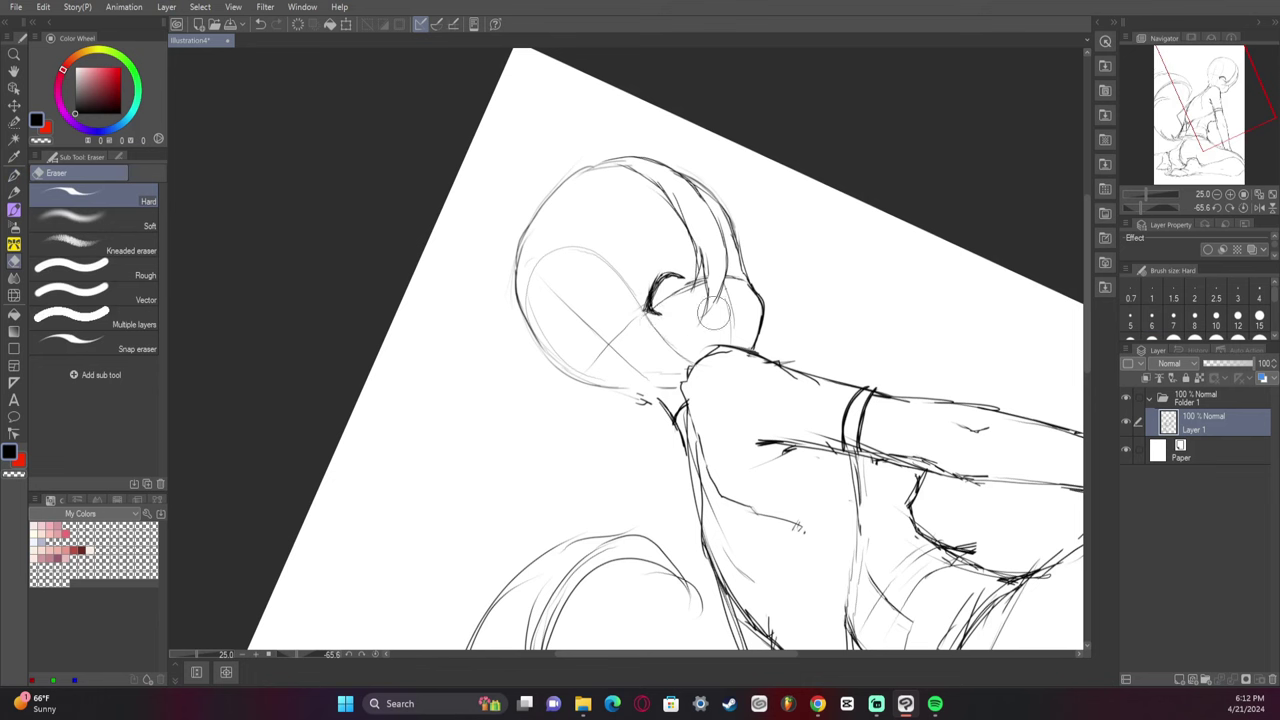
key("p")
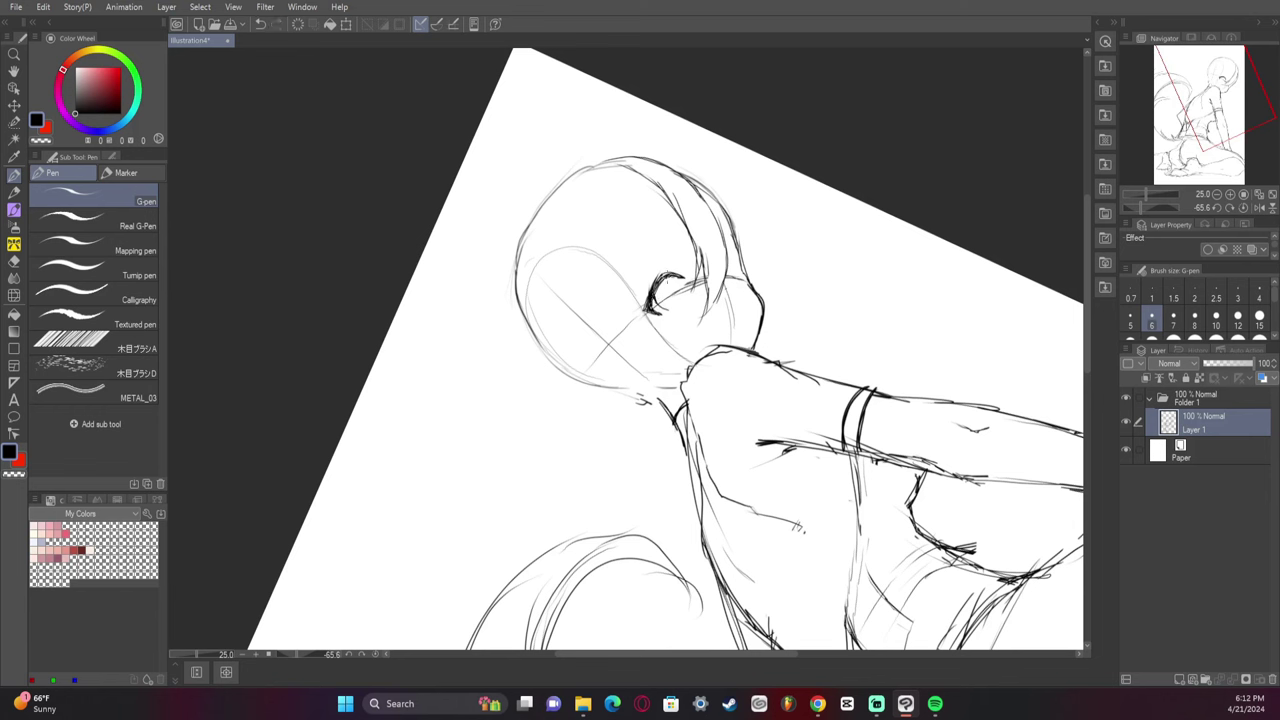
mouse_move(668, 279)
left_mouse_down()
mouse_move(675, 310)
mouse_move(676, 290)
left_mouse_up()
key("ctrl+z")
key("ctrl+z")
key("ctrl+z")
key("ctrl+z")
left_click_drag(657, 283, 668, 278)
key("ctrl+z")
key("ctrl+z")
- Draw the near eye's rounded iris beneath the lash line and add outer corner lashes, undoing the unwanted strokes
mouse_move(656, 287)
left_mouse_down()
mouse_move(670, 276)
mouse_move(684, 300)
left_mouse_up()
key("ctrl+z")
mouse_move(676, 294)
left_mouse_down()
mouse_move(680, 308)
mouse_move(652, 282)
left_mouse_up()
left_click_drag(657, 280, 639, 311)
key("e")
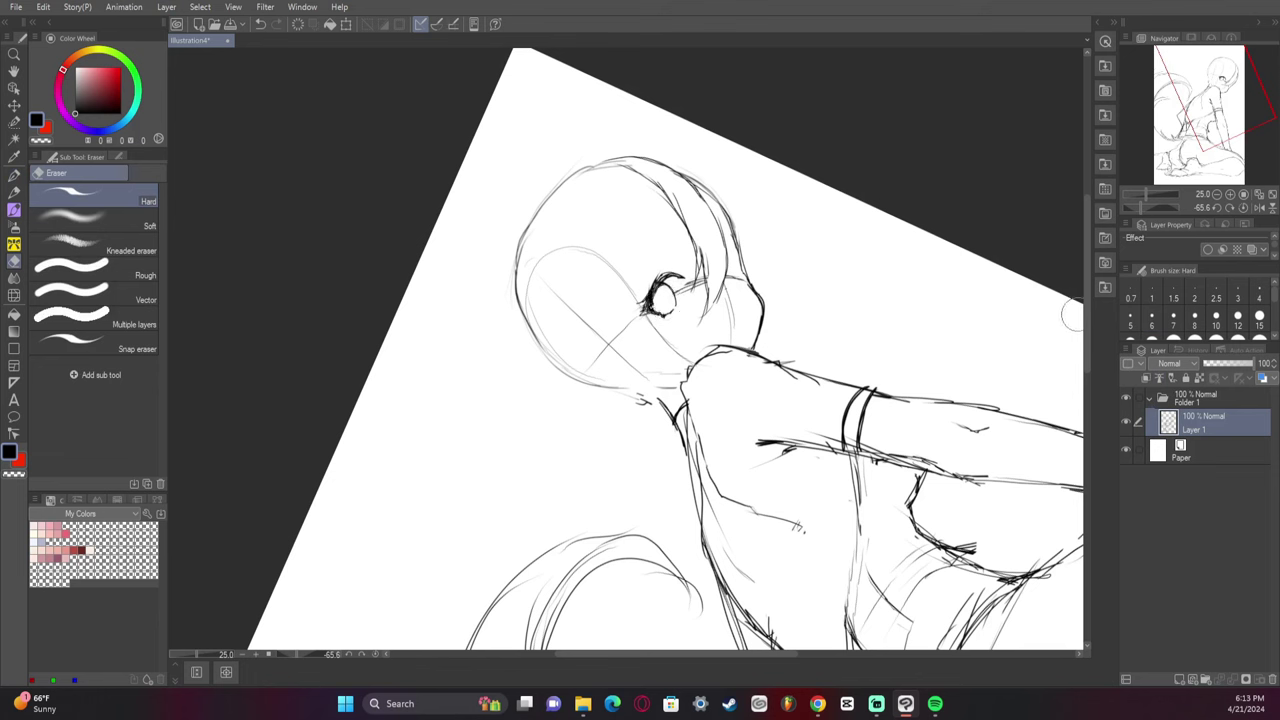
key("p")
mouse_move(666, 316)
left_mouse_down()
mouse_move(685, 301)
mouse_move(676, 311)
mouse_move(681, 274)
left_mouse_up()
key("ctrl+z")
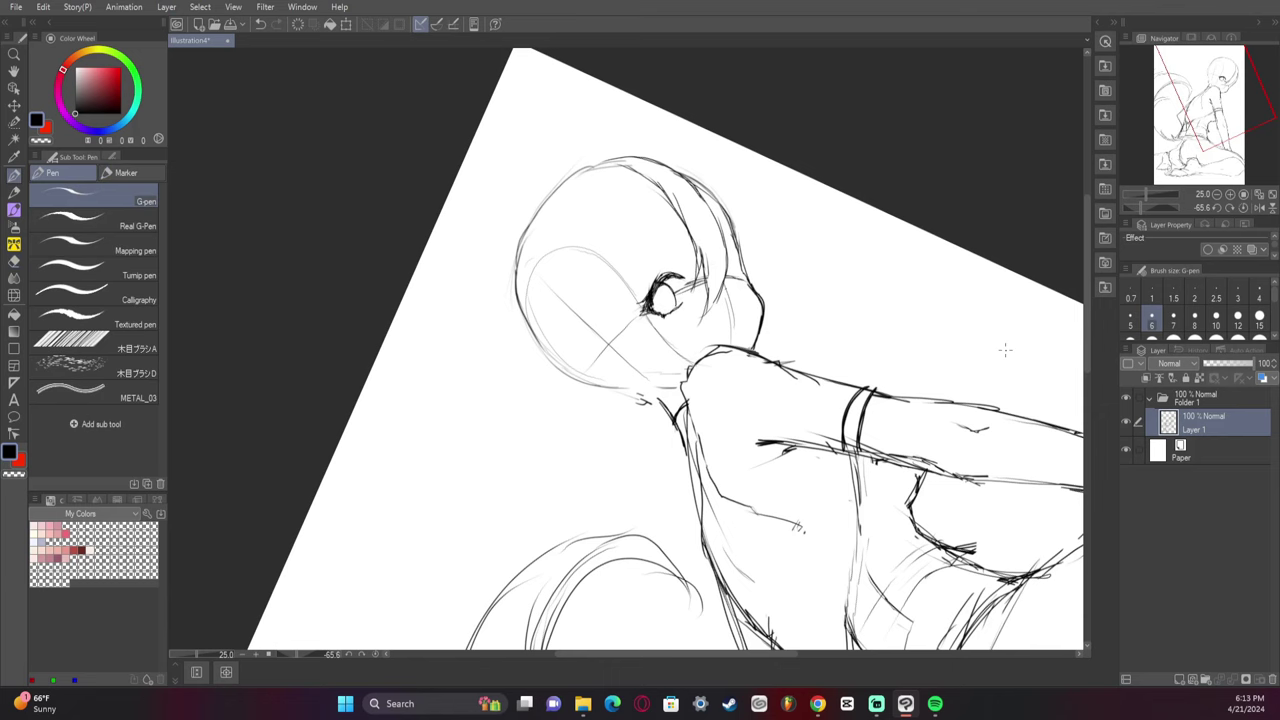
- Reset the canvas rotation and sketch the far eye's lash and iris at the front edge of the face, undoing stray strokes
left_click(1258, 207)
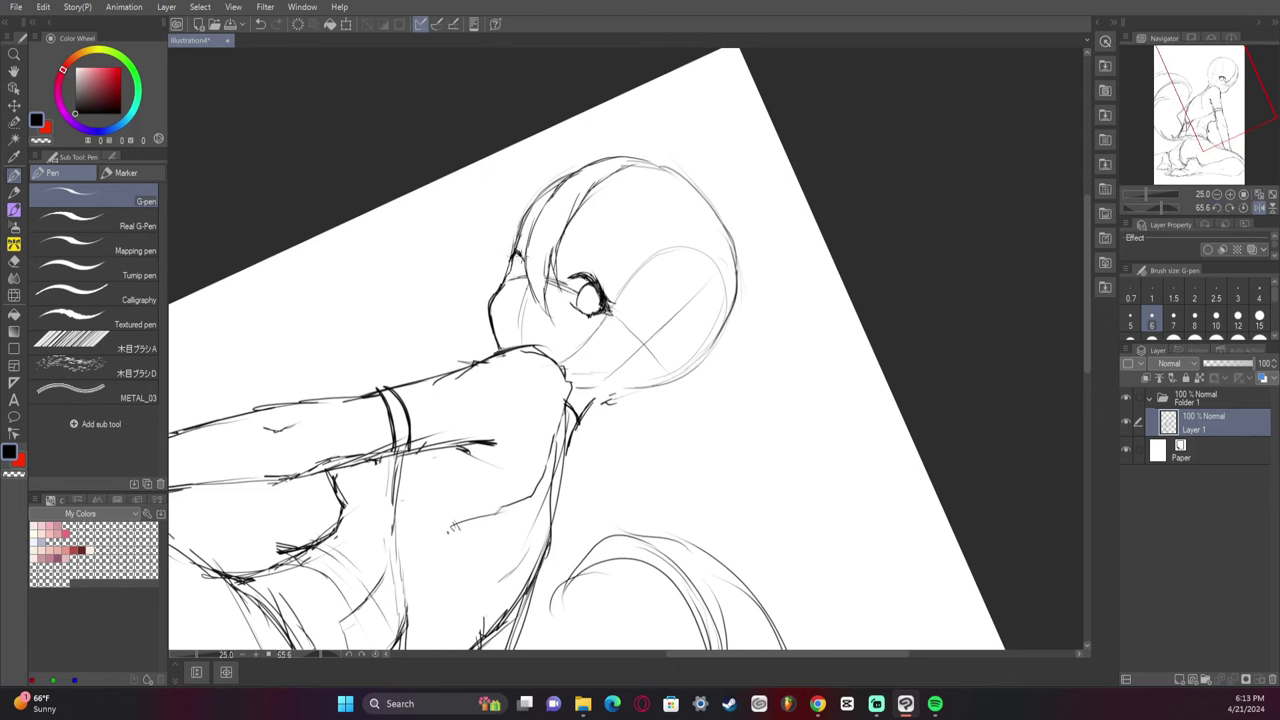
left_click(1243, 207)
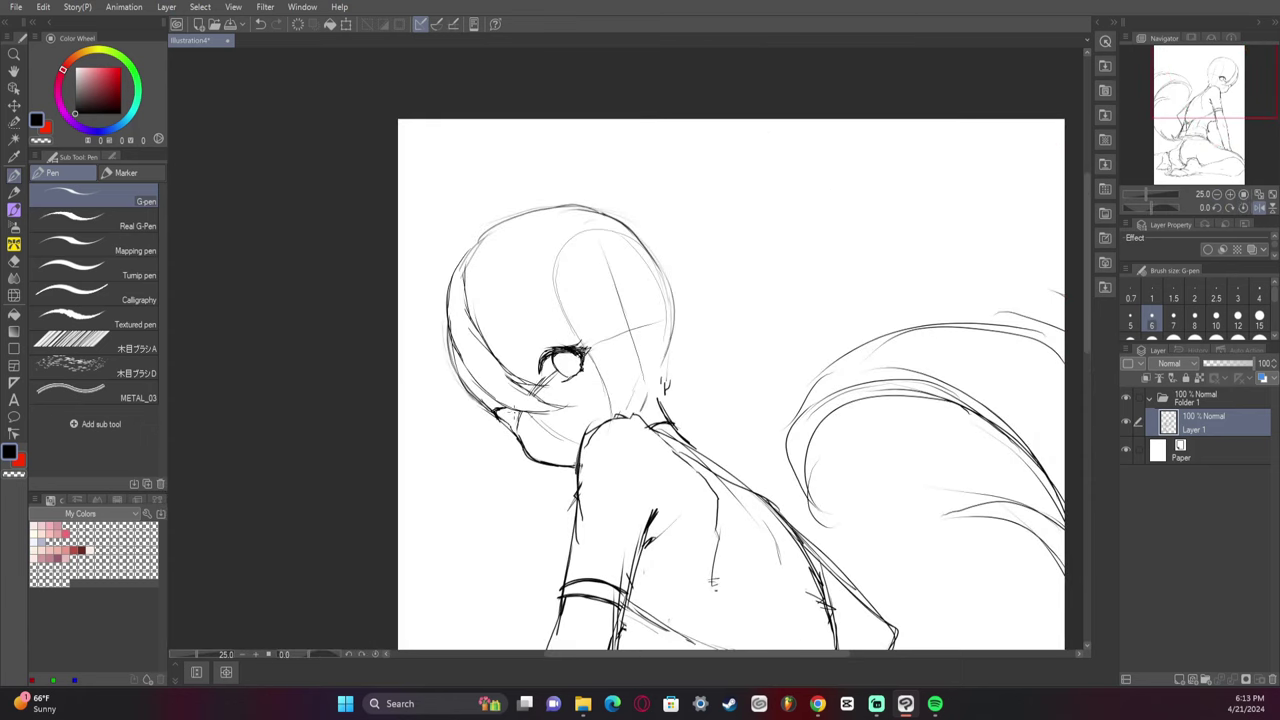
left_click_drag(516, 416, 522, 432)
left_click_drag(502, 410, 516, 422)
key("ctrl+z")
key("ctrl+z")
key("ctrl+z")
mouse_move(522, 419)
left_mouse_down()
mouse_move(522, 436)
mouse_move(510, 409)
mouse_move(496, 413)
mouse_move(522, 426)
left_mouse_up()
key("ctrl+z")
key("ctrl+z")
- Darken the far eye's lash line, mark the nose with a small dot, and erase the stray line beside the near eye
left_click(1259, 207)
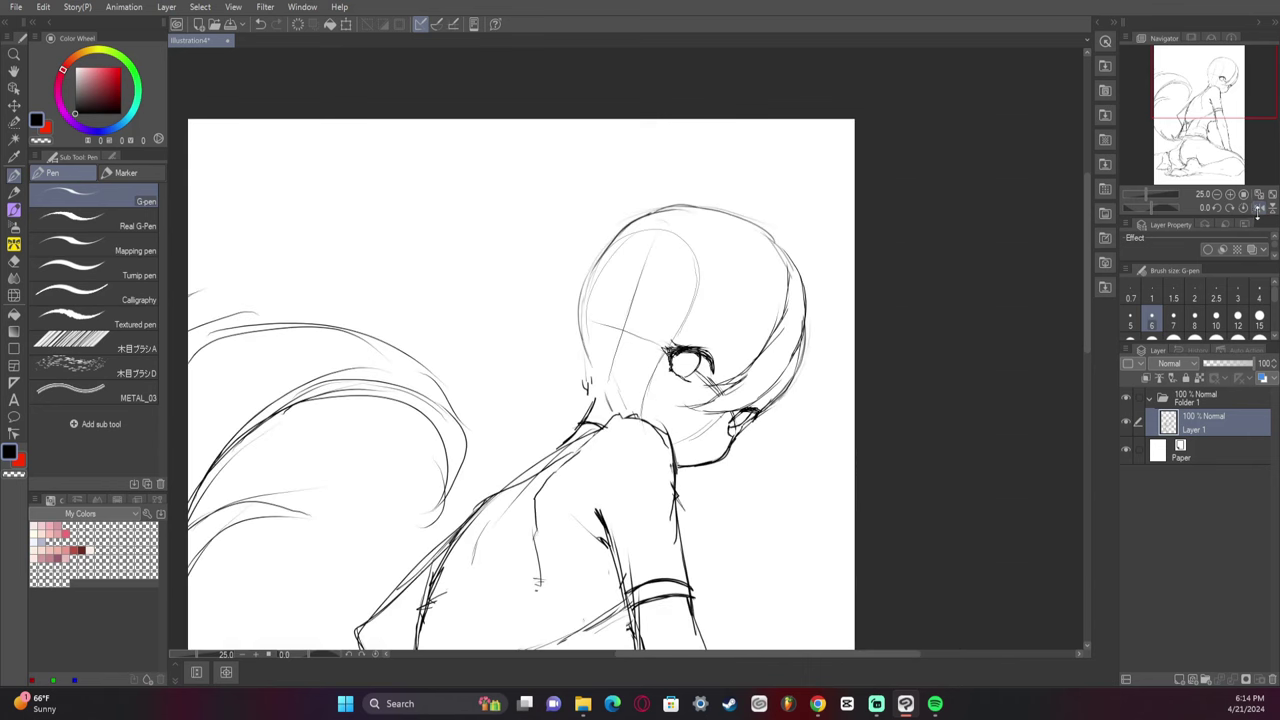
mouse_move(735, 419)
left_mouse_down()
mouse_move(730, 431)
mouse_move(767, 410)
left_mouse_up()
left_click(1258, 208)
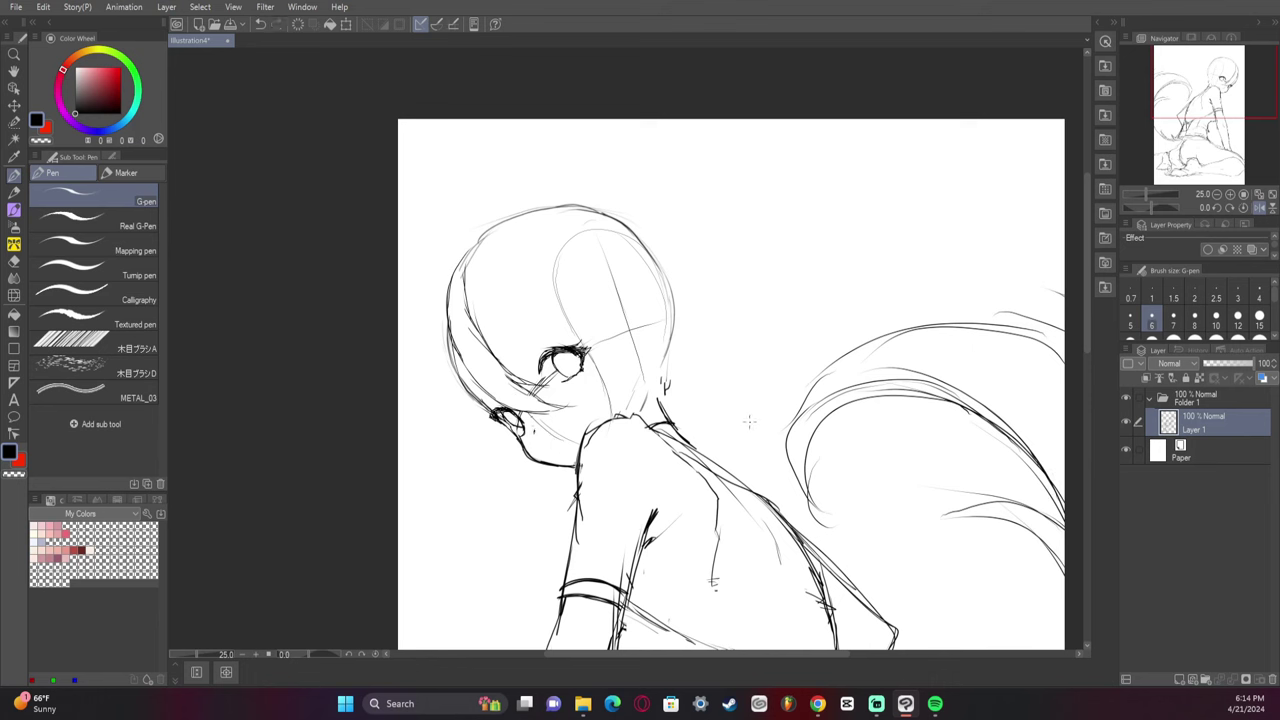
key("e")
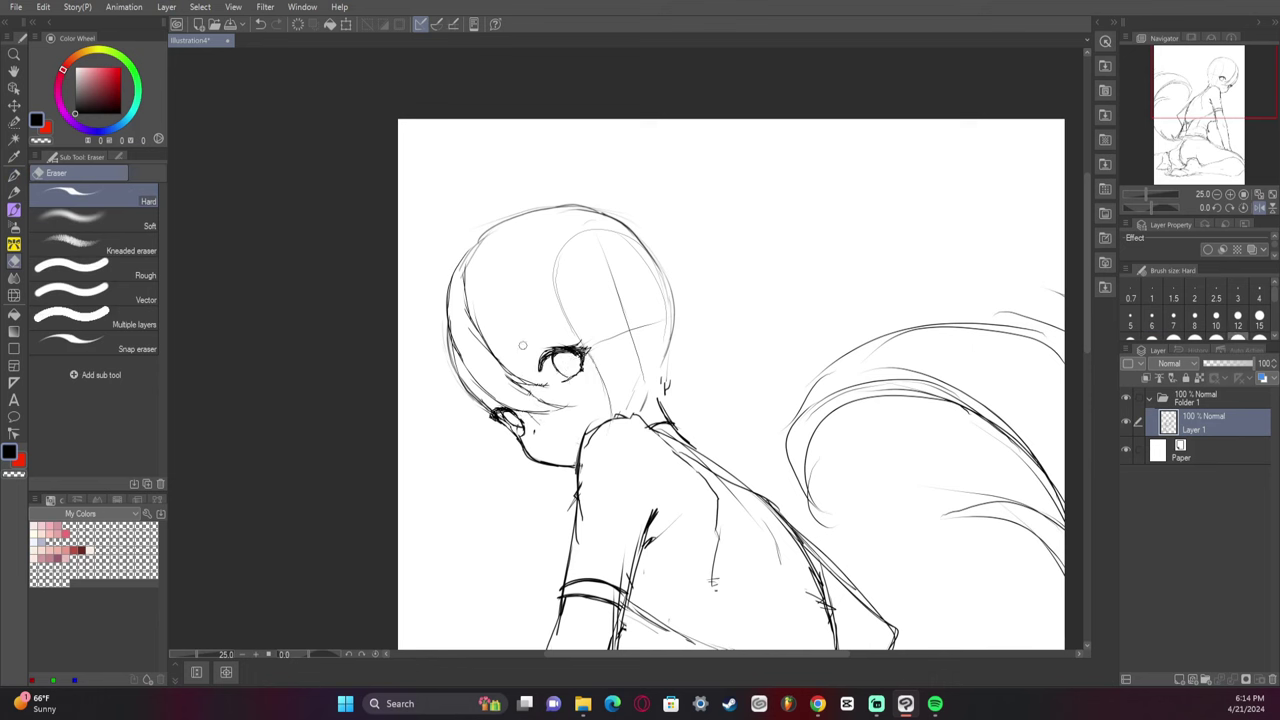
key("p")
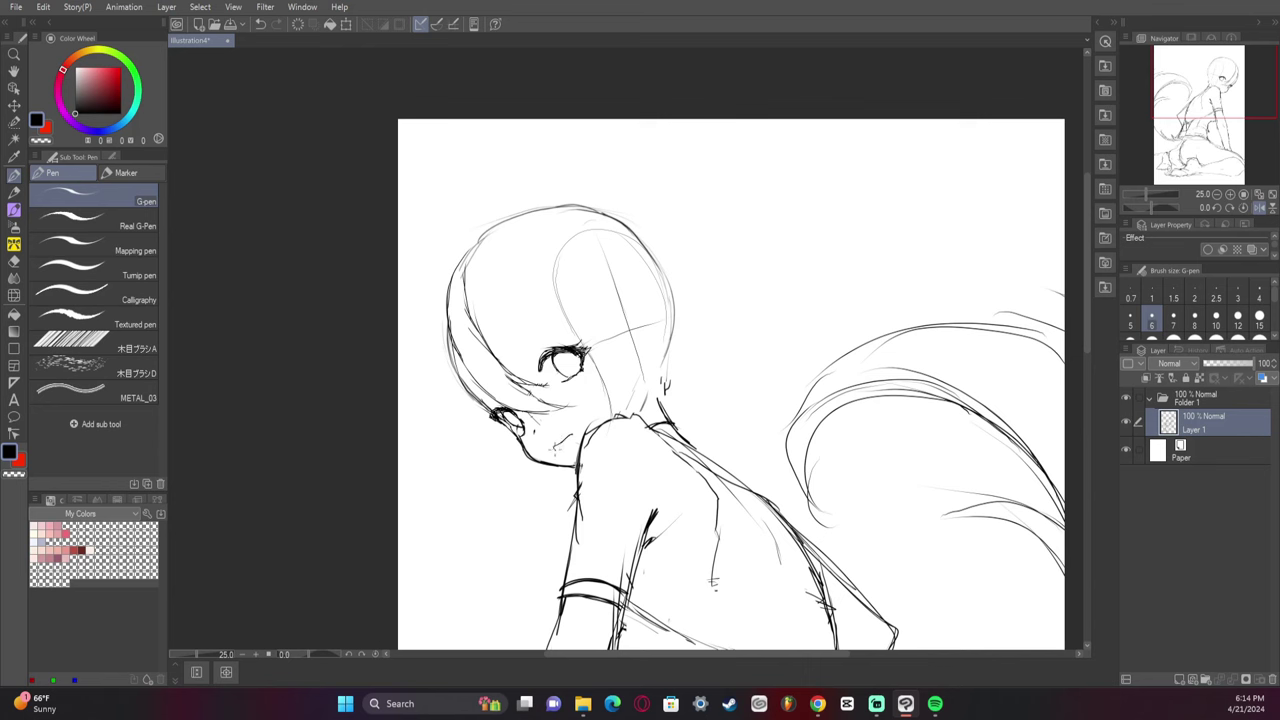
left_click_drag(551, 446, 572, 441)
key("ctrl+z")
key("ctrl+z")
- Draw a small open mouth between the nose and the shoulder, undo one stroke, and check the face in the flipped view
left_click(1258, 207)
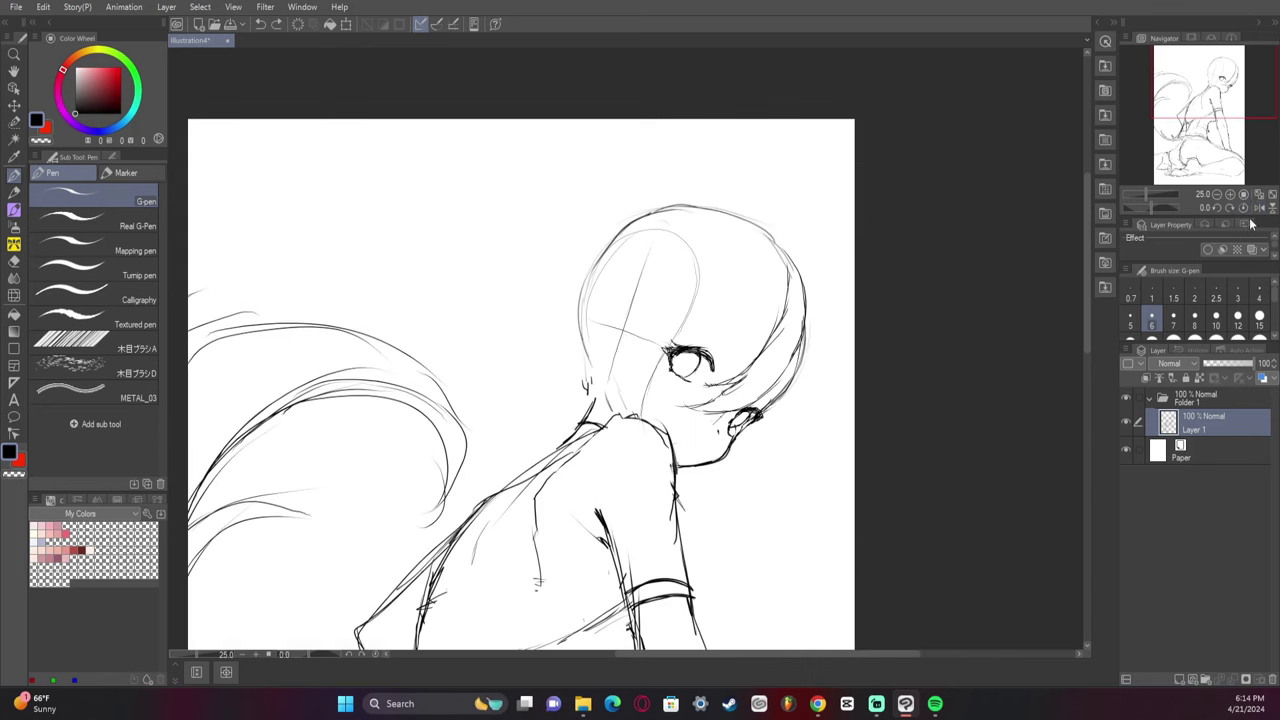
left_click_drag(1215, 79, 1212, 94)
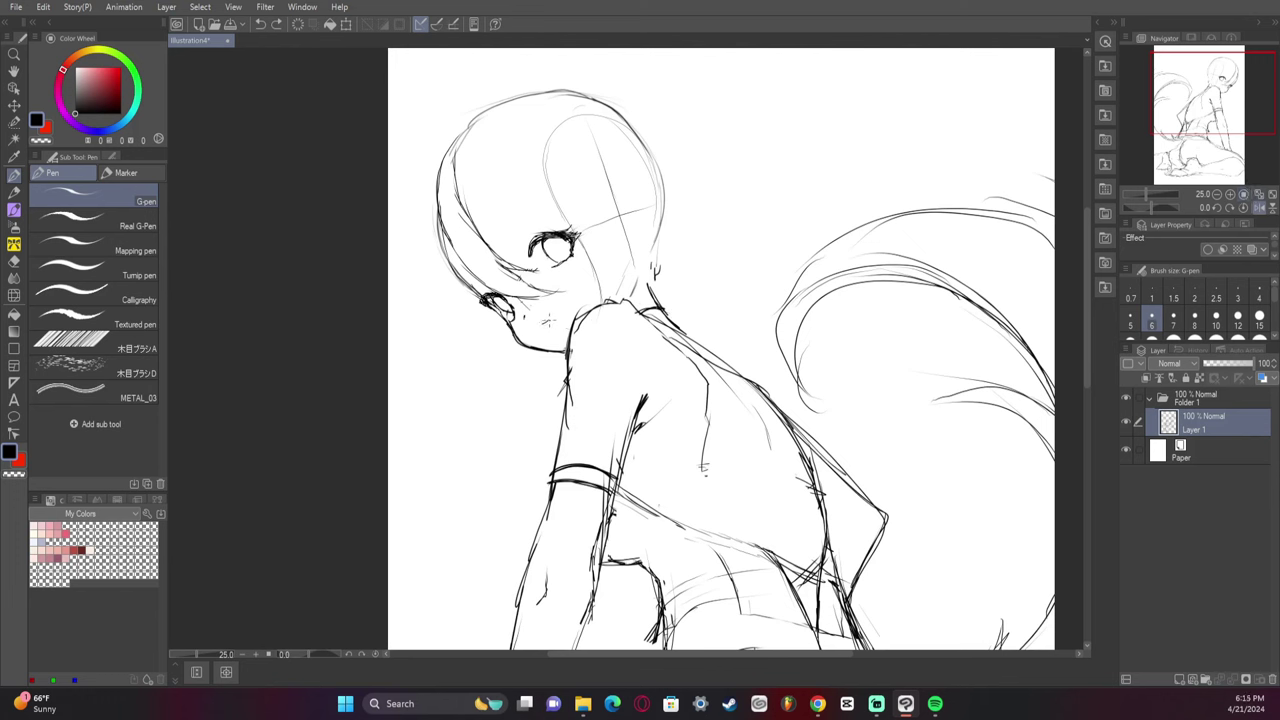
left_click_drag(546, 318, 556, 320)
mouse_move(544, 324)
left_mouse_down()
mouse_move(553, 334)
mouse_move(565, 319)
mouse_move(553, 331)
left_mouse_up()
key("ctrl+z")
left_click_drag(553, 314, 563, 325)
left_click(1258, 207)
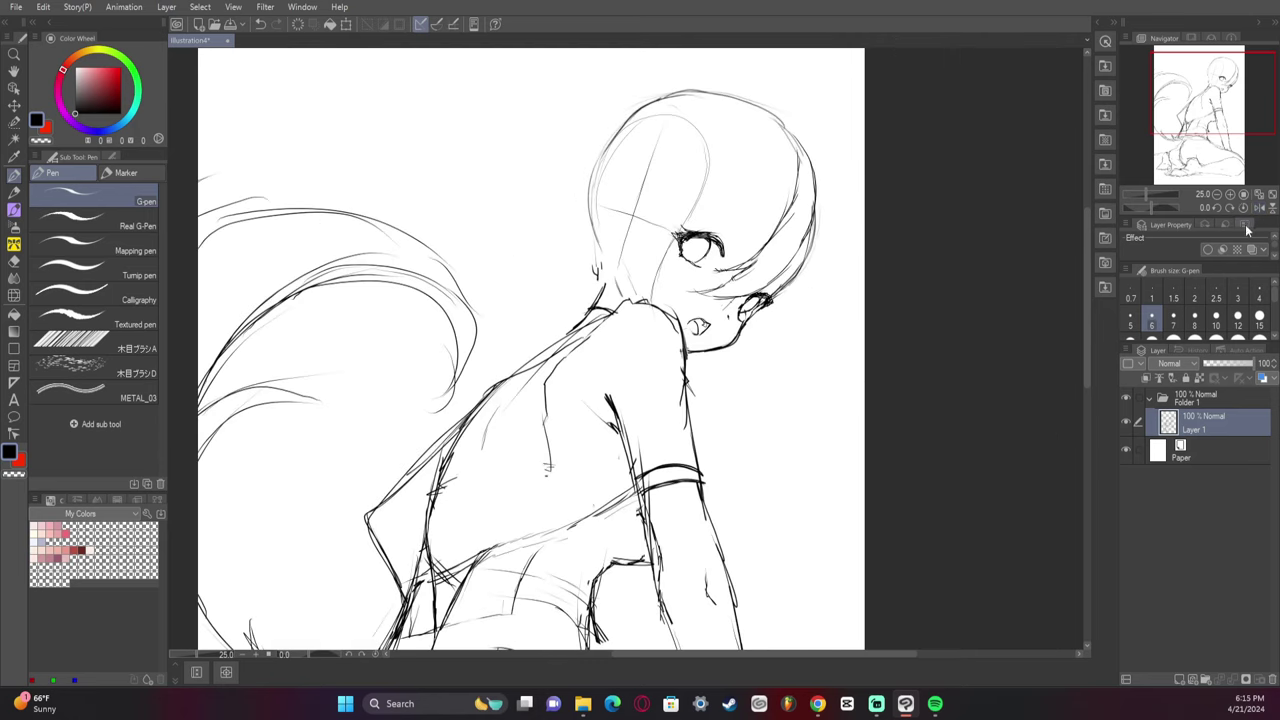
- Flip the canvas view and sketch the outer curve of the front hair sweeping past the face, undoing the first attempts
left_click(1258, 207)
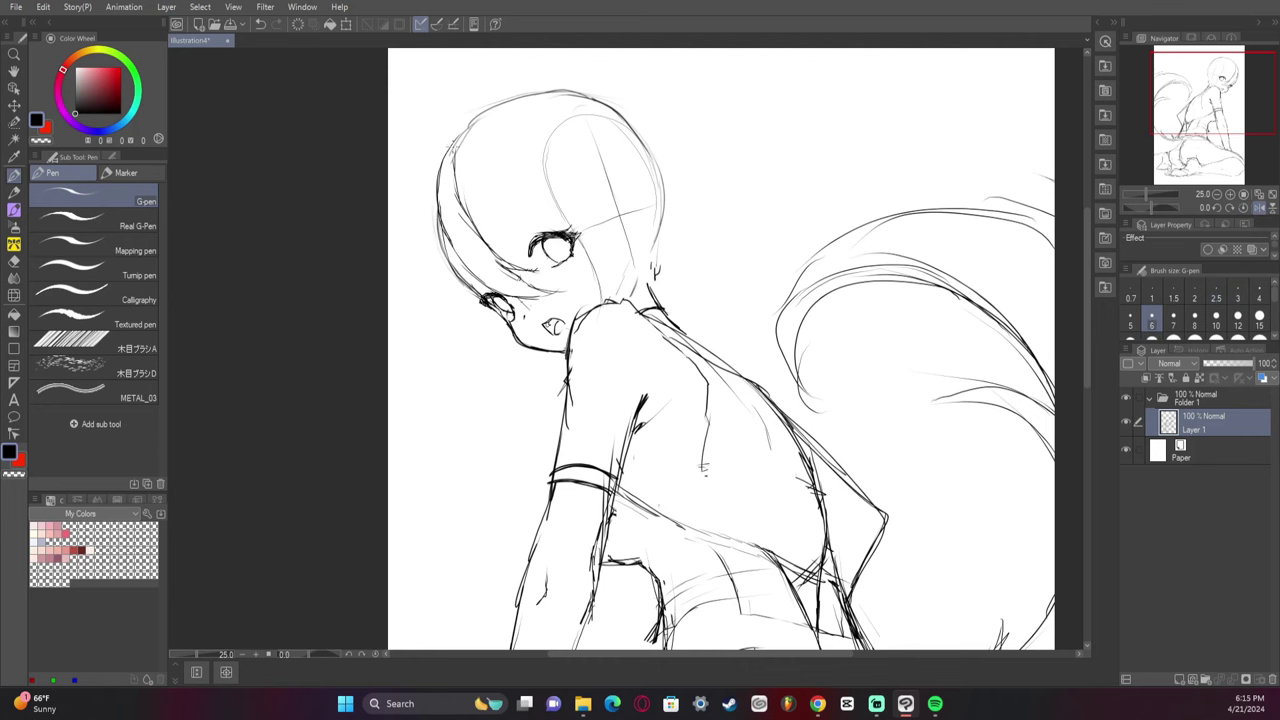
left_click_drag(449, 150, 446, 360)
key("ctrl+z")
left_click_drag(441, 164, 452, 351)
key("ctrl+z")
mouse_move(419, 258)
left_mouse_down()
mouse_move(420, 302)
mouse_move(475, 362)
left_mouse_up()
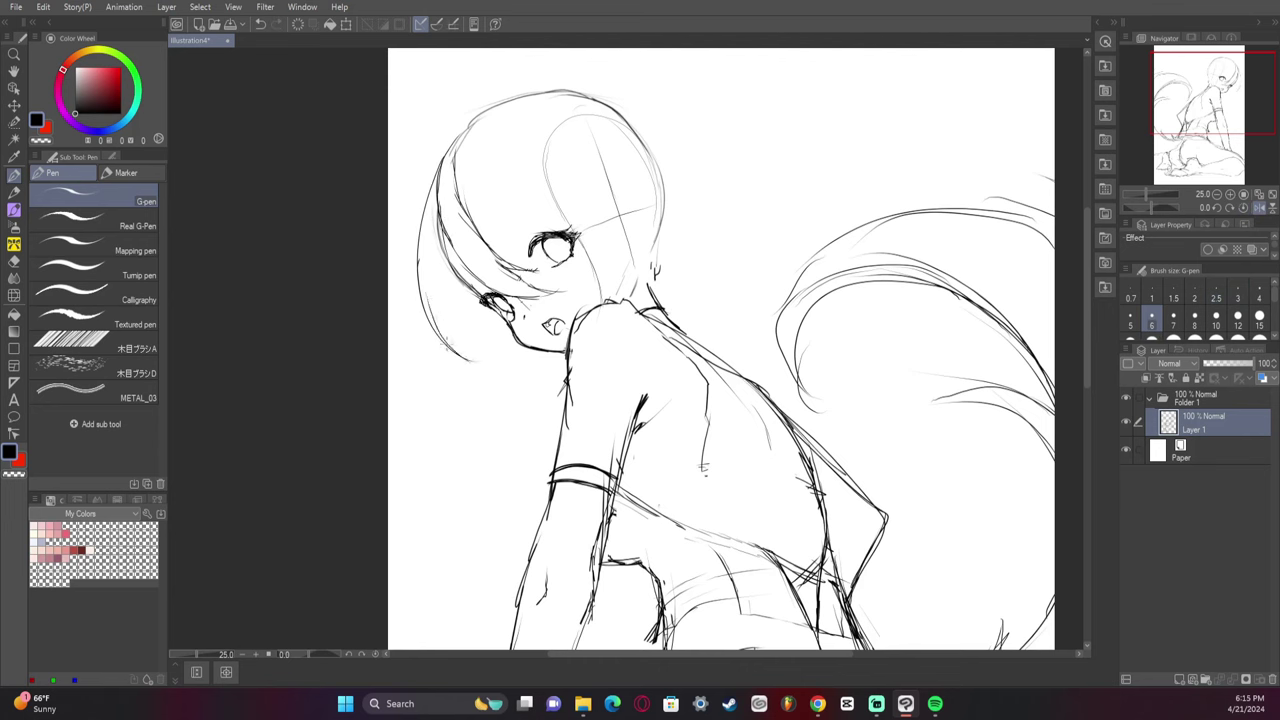
- Add strands inside the front hair curling toward the chin, undoing the unwanted strokes
left_click_drag(442, 234, 444, 344)
mouse_move(423, 270)
left_mouse_down()
mouse_move(477, 352)
mouse_move(508, 359)
left_mouse_up()
key("ctrl+z")
key("ctrl+z")
left_click_drag(424, 278, 510, 359)
key("ctrl+z")
key("ctrl+z")
mouse_move(436, 318)
left_mouse_down()
mouse_move(427, 258)
mouse_move(445, 340)
mouse_move(508, 390)
left_mouse_up()
key("ctrl+z")
key("ctrl+z")
- Sketch a strand between the fringe and the outer hair curve, undoing rejected strokes and erasing stray line ends
mouse_move(434, 308)
left_mouse_down()
mouse_move(476, 360)
mouse_move(522, 365)
mouse_move(481, 340)
mouse_move(540, 372)
mouse_move(497, 353)
mouse_move(439, 243)
left_mouse_up()
key("ctrl+z")
key("ctrl+z")
left_click_drag(478, 308, 446, 236)
key("e")
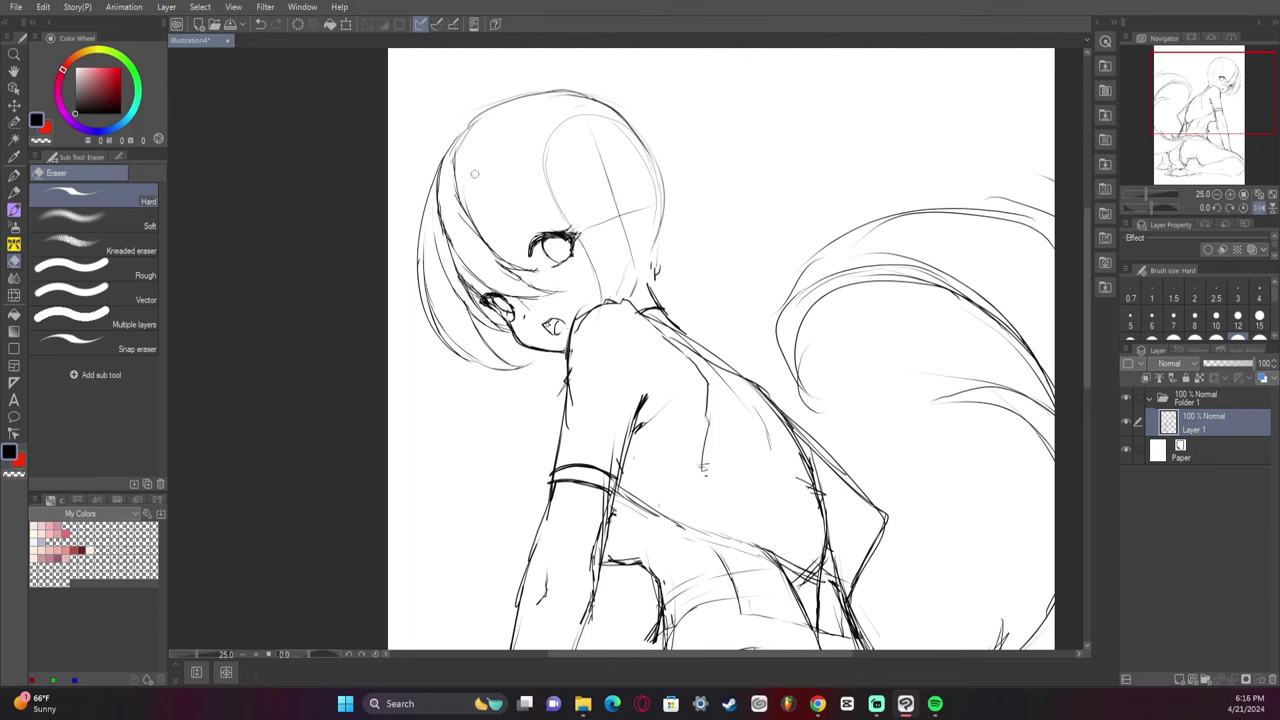
key("j")
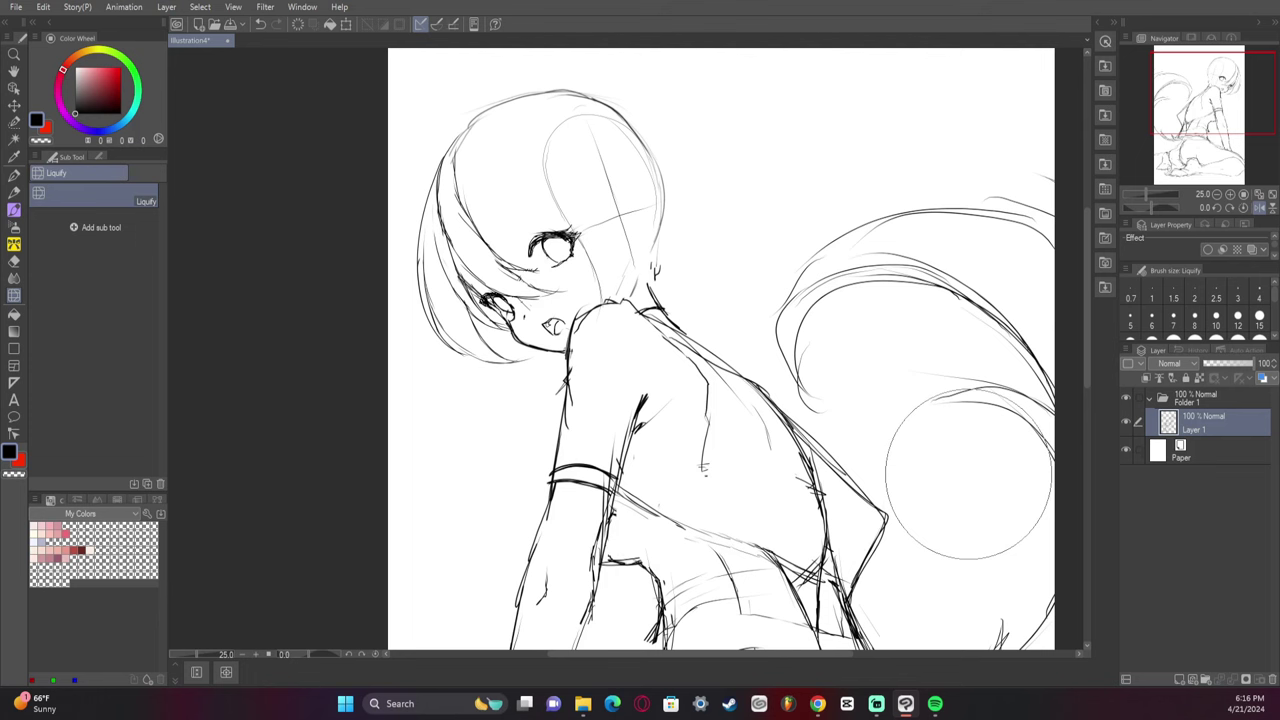
key("p")
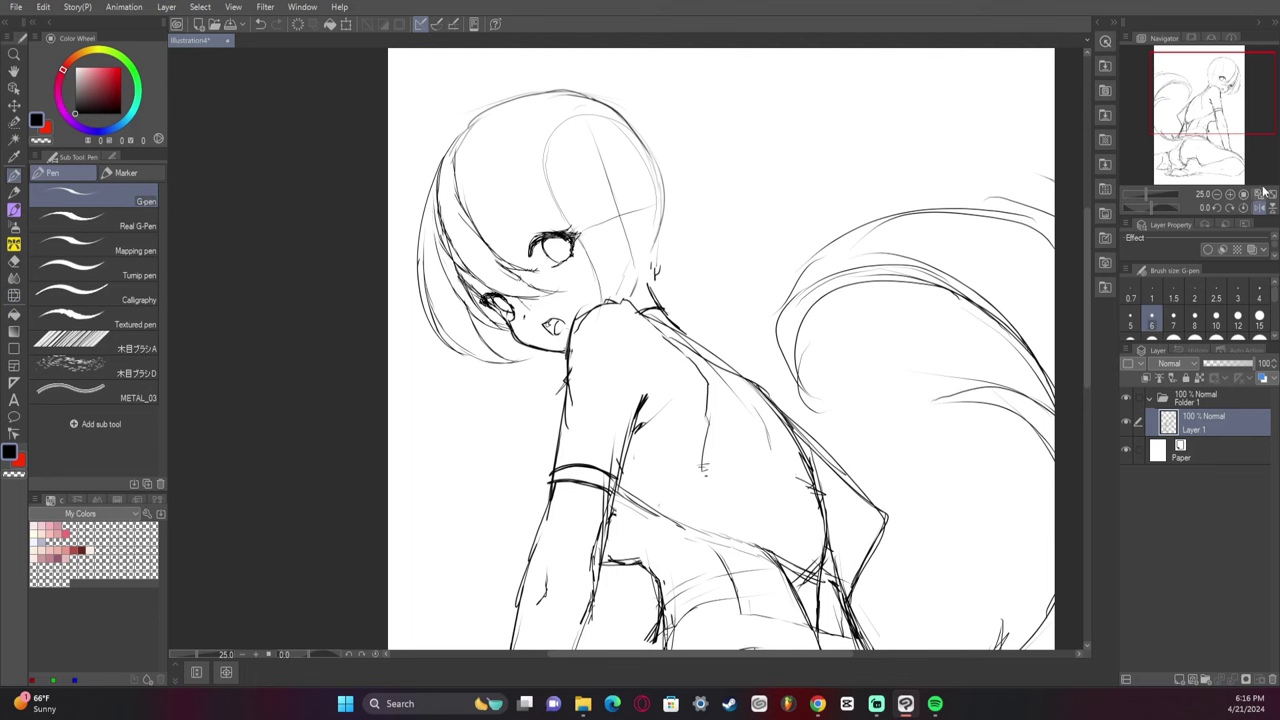
- Unflip the view and nudge the outer curve of the front hair with an enlarged Liquify brush
left_click(1259, 207)
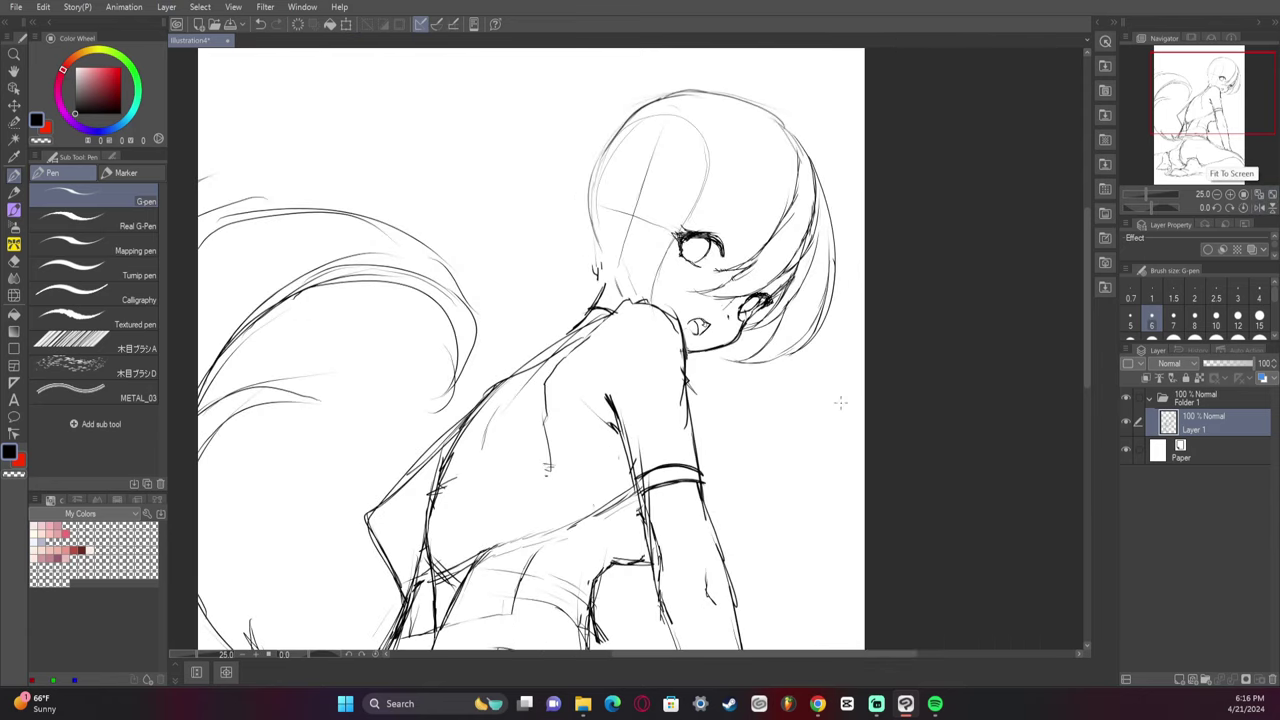
key("j")
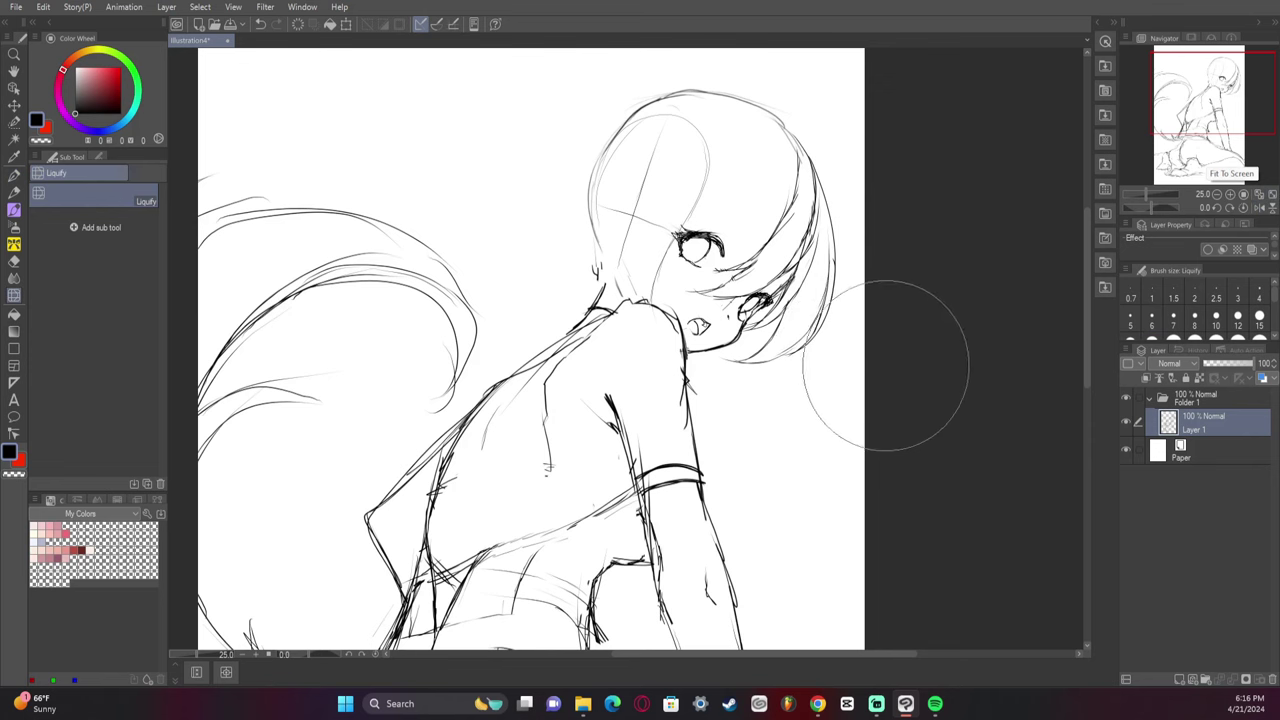
key("]")
key("]")
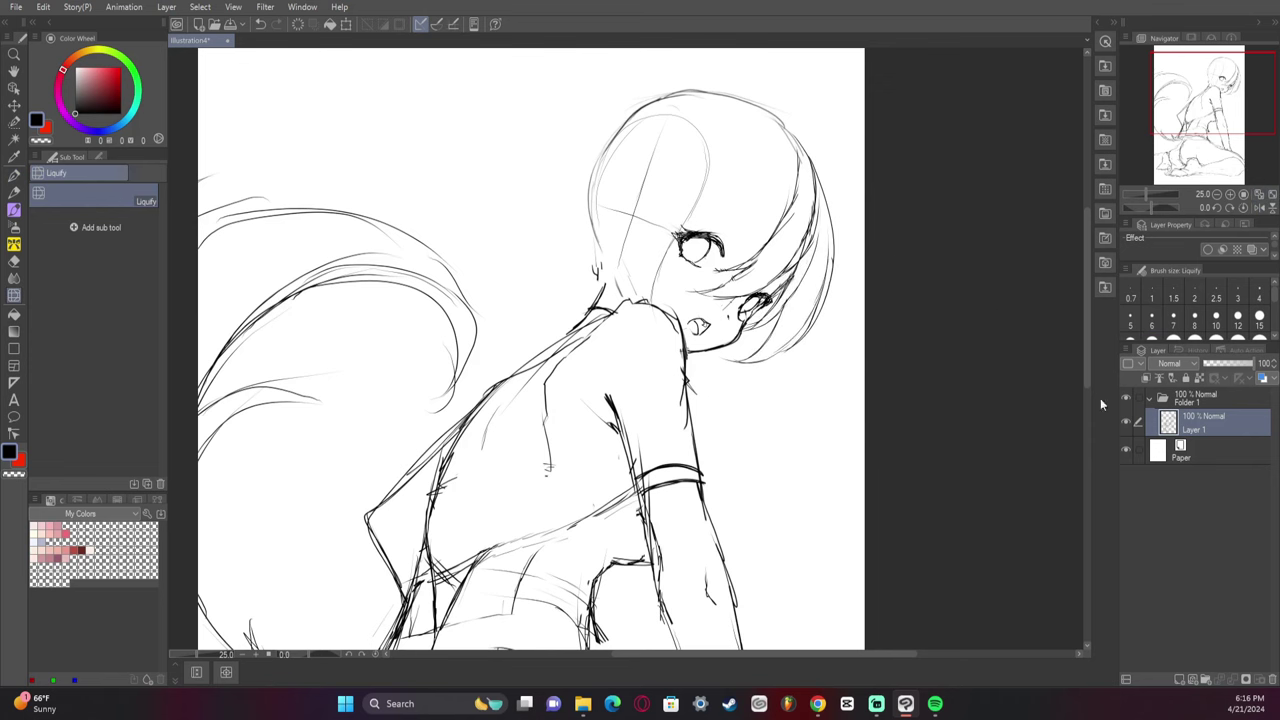
- Draw pointed hair strands falling below the chin toward the upper arm with the G-pen
key("p")
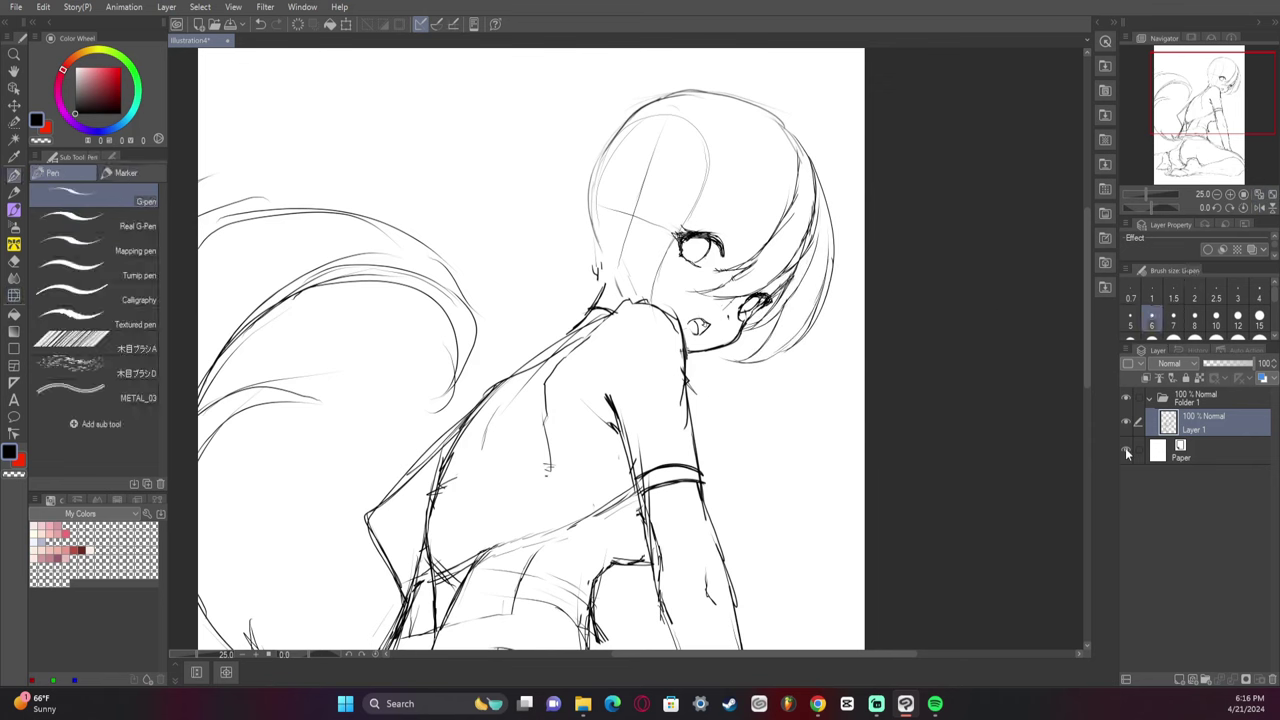
mouse_move(752, 330)
left_mouse_down()
mouse_move(722, 395)
mouse_move(717, 366)
mouse_move(708, 400)
left_mouse_up()
mouse_move(746, 356)
left_mouse_down()
mouse_move(714, 398)
mouse_move(686, 398)
mouse_move(765, 310)
left_mouse_up()
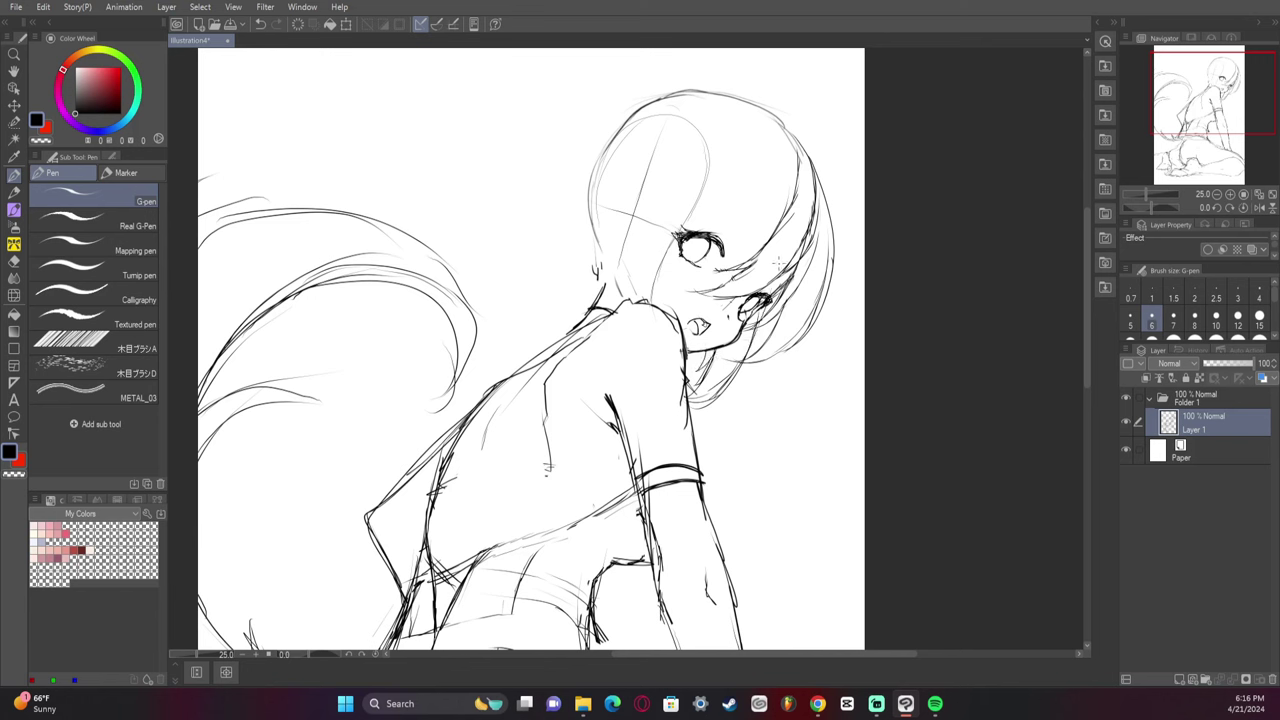
- Draw a long outer strand flicking away from the front hair, undoing the rejected strokes
mouse_move(813, 167)
left_mouse_down()
mouse_move(843, 374)
mouse_move(788, 432)
mouse_move(822, 194)
mouse_move(829, 362)
left_mouse_up()
key("ctrl+z")
left_click_drag(845, 300, 831, 357)
key("ctrl+z")
mouse_move(834, 269)
left_mouse_down()
mouse_move(840, 357)
mouse_move(844, 310)
left_mouse_up()
key("ctrl+z")
key("ctrl+z")
key("ctrl+z")
left_click_drag(824, 364, 845, 322)
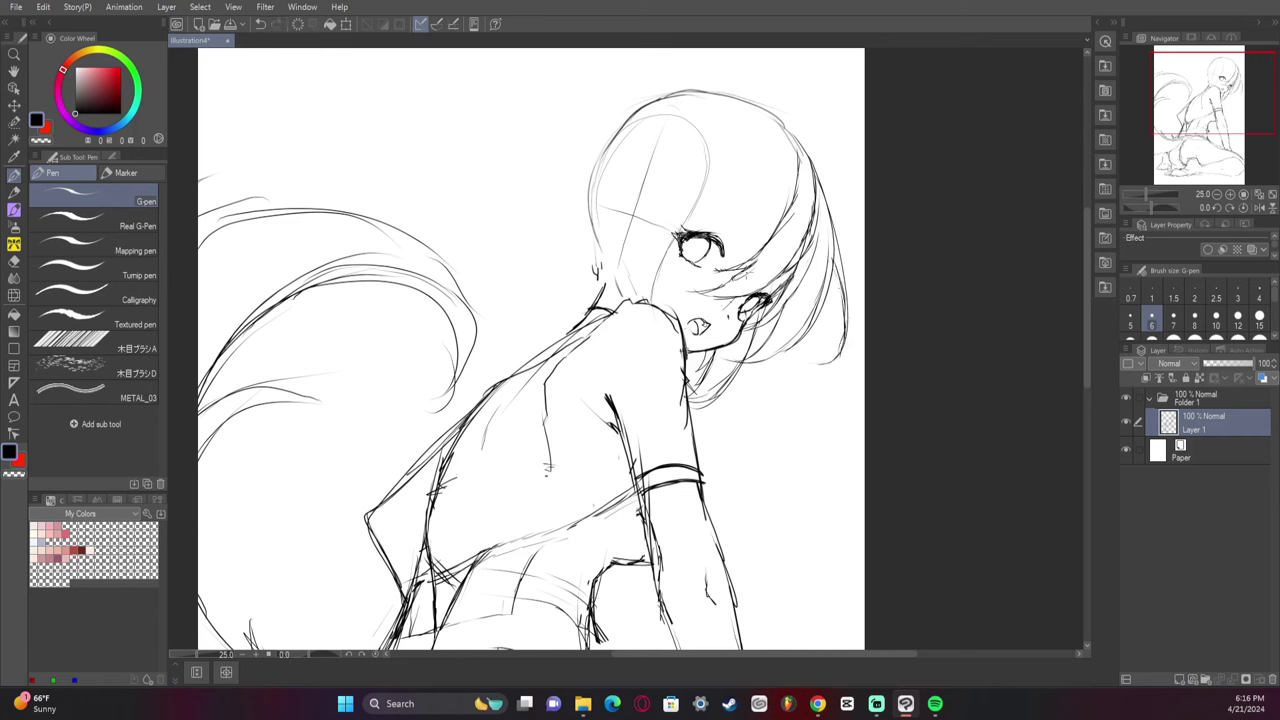
- Sketch pointed bangs across the forehead between the two eyes, undoing the unwanted strokes
left_click_drag(748, 272, 773, 186)
key("ctrl+z")
mouse_move(772, 190)
left_mouse_down()
mouse_move(730, 236)
mouse_move(773, 186)
left_mouse_up()
left_click_drag(688, 230, 746, 174)
key("ctrl+z")
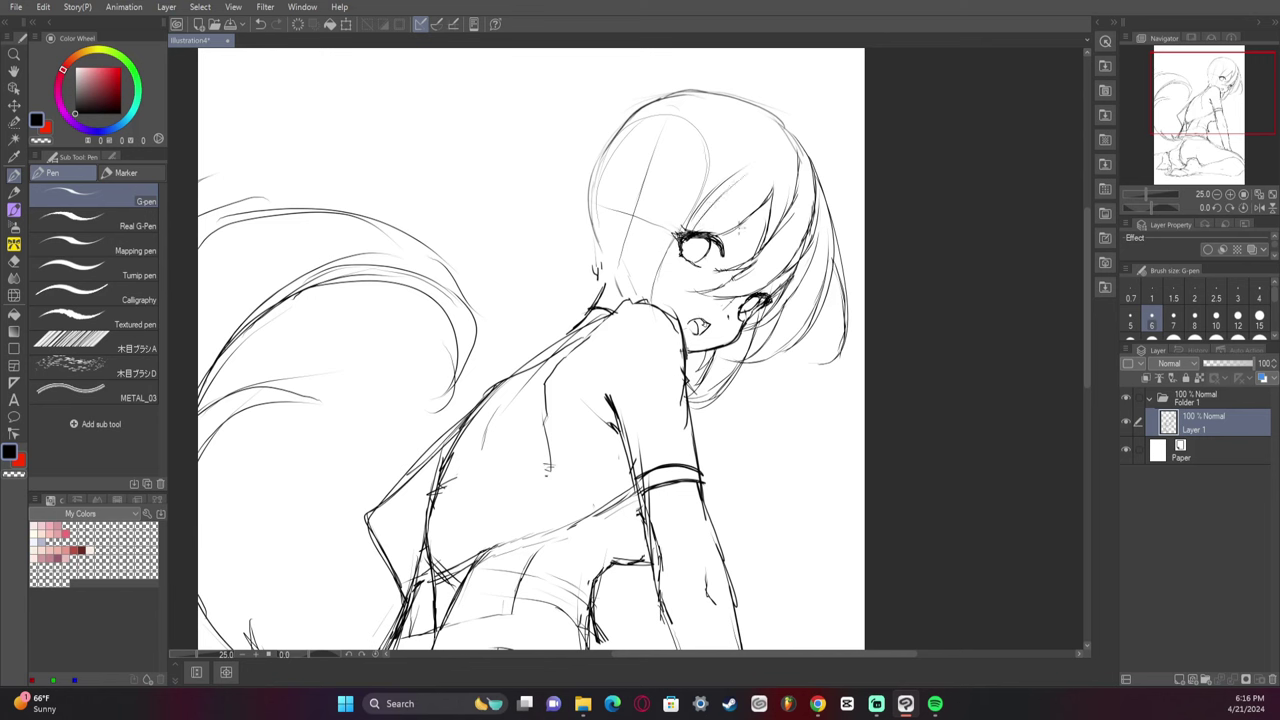
left_click_drag(724, 233, 775, 182)
- Draw the side locks framing the near eye and cheek down to the shoulder
mouse_move(704, 194)
left_mouse_down()
mouse_move(676, 282)
mouse_move(700, 446)
mouse_move(704, 374)
mouse_move(674, 292)
left_mouse_up()
mouse_move(697, 436)
left_mouse_down()
mouse_move(688, 342)
mouse_move(654, 272)
left_mouse_up()
left_click_drag(668, 326, 650, 244)
left_click_drag(652, 294, 648, 206)
left_click_drag(646, 250, 678, 162)
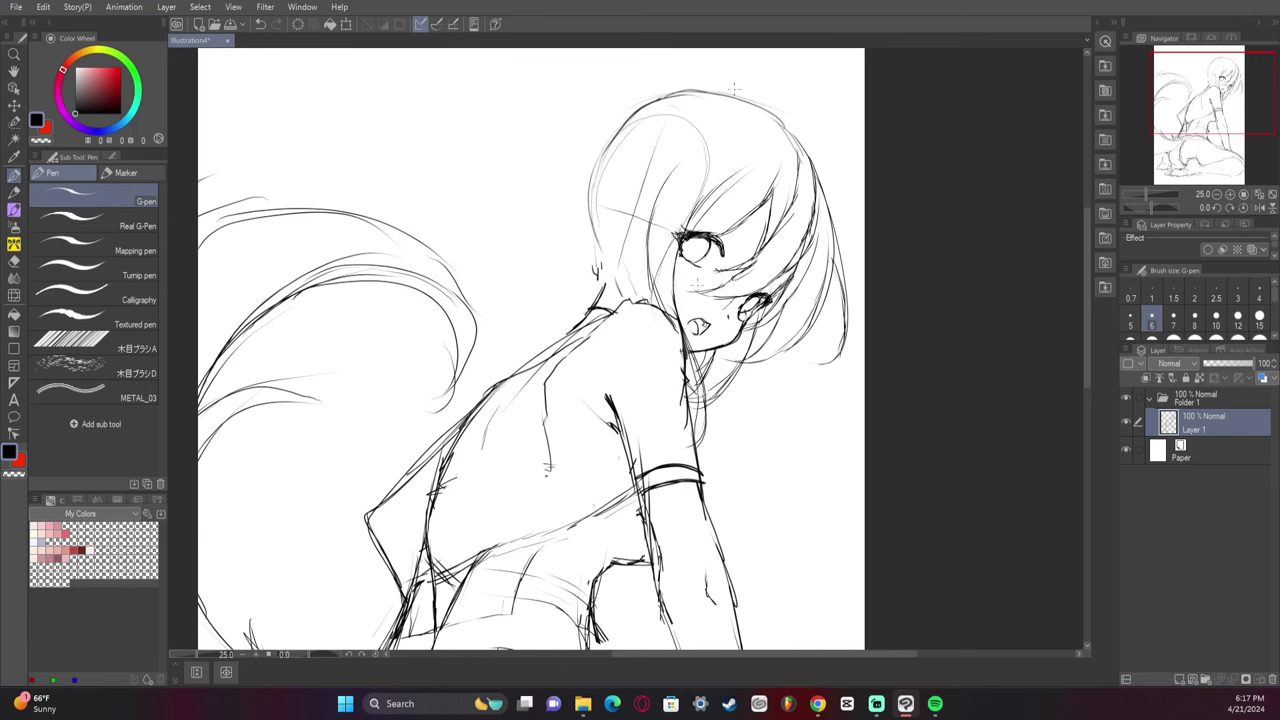
mouse_move(678, 256)
left_mouse_down()
mouse_move(697, 312)
mouse_move(693, 296)
left_mouse_up()
mouse_move(650, 188)
left_mouse_down()
mouse_move(625, 300)
mouse_move(654, 310)
mouse_move(630, 262)
left_mouse_up()
mouse_move(648, 218)
left_mouse_down()
mouse_move(622, 296)
mouse_move(656, 308)
left_mouse_up()
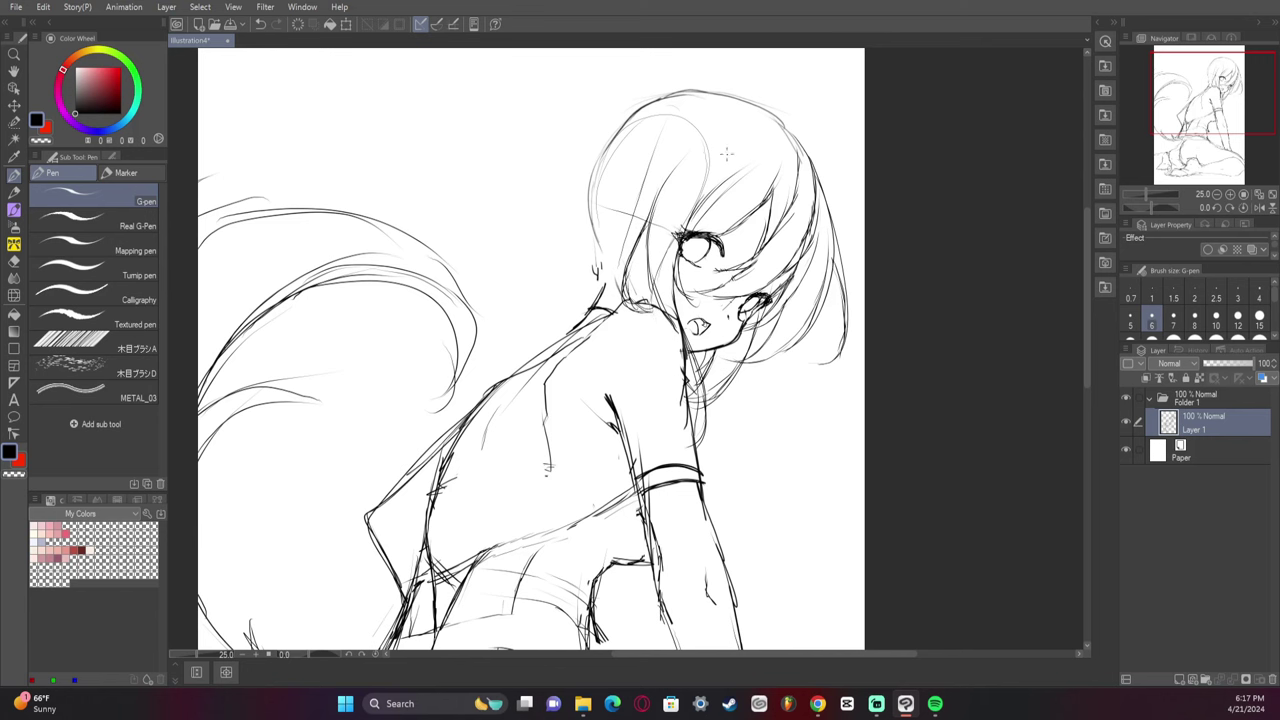
- Erase the head construction lines behind the side hair and draw the lock's tips over the shoulder
key("e")
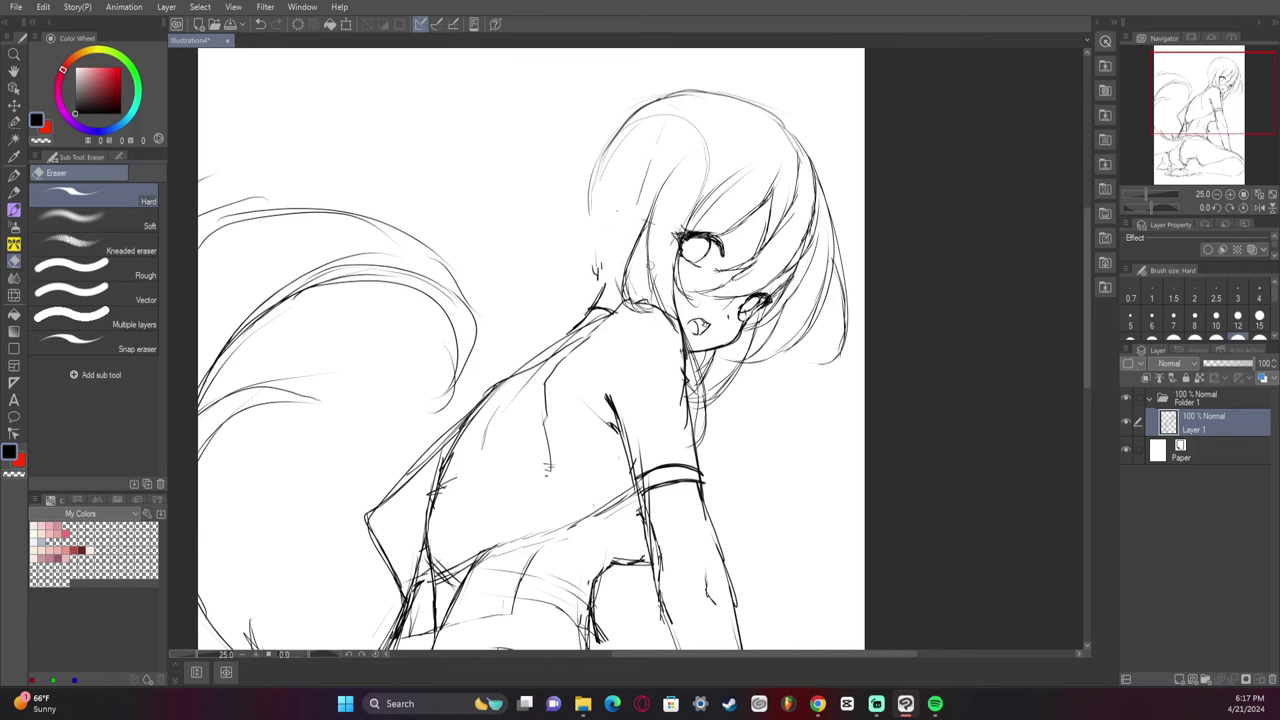
key("p")
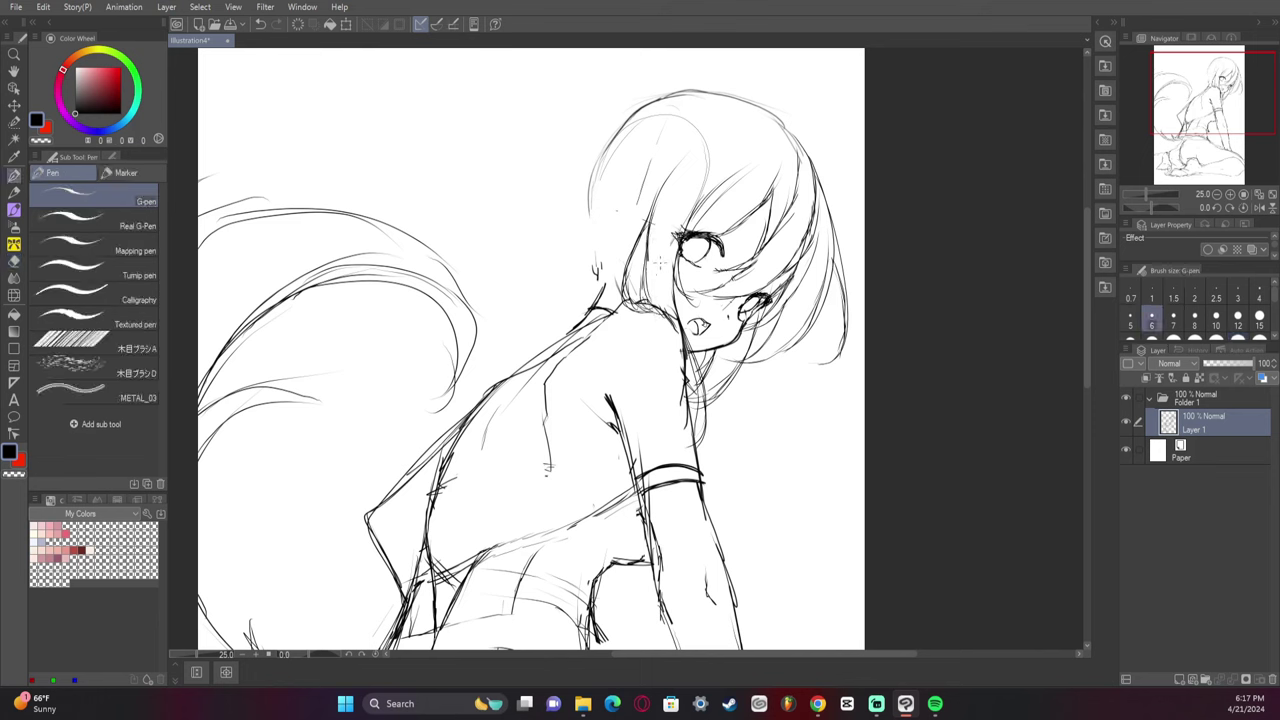
key("e")
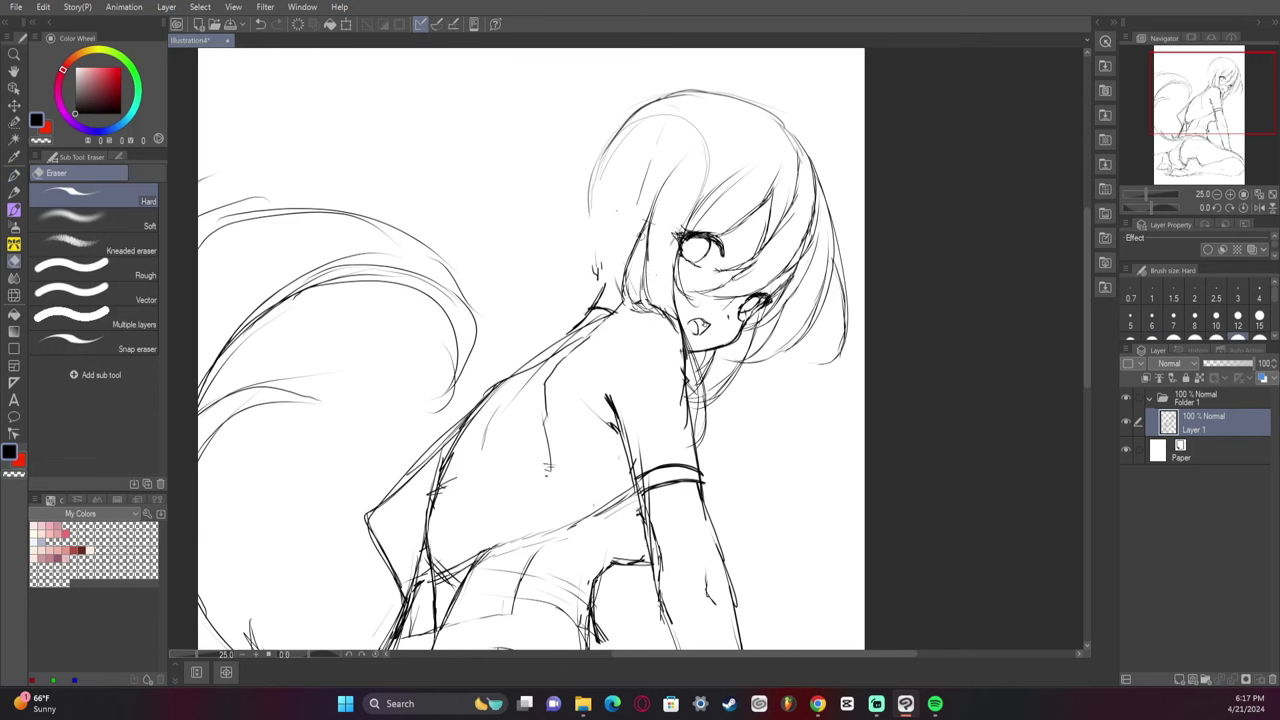
key("p")
mouse_move(644, 298)
left_mouse_down()
mouse_move(659, 330)
mouse_move(674, 318)
mouse_move(642, 308)
mouse_move(664, 323)
left_mouse_up()
left_click_drag(660, 307, 675, 319)
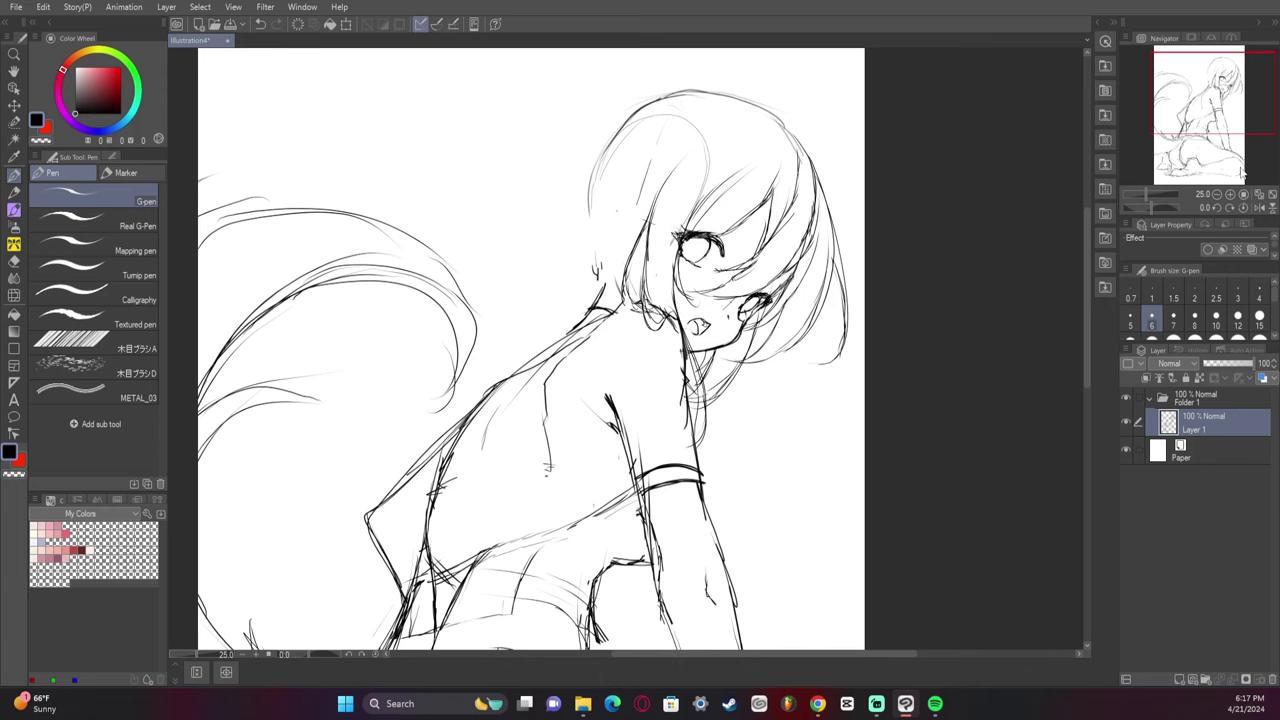
- Fit the whole drawing on screen and check its proportions in the flipped view
left_click(1272, 195)
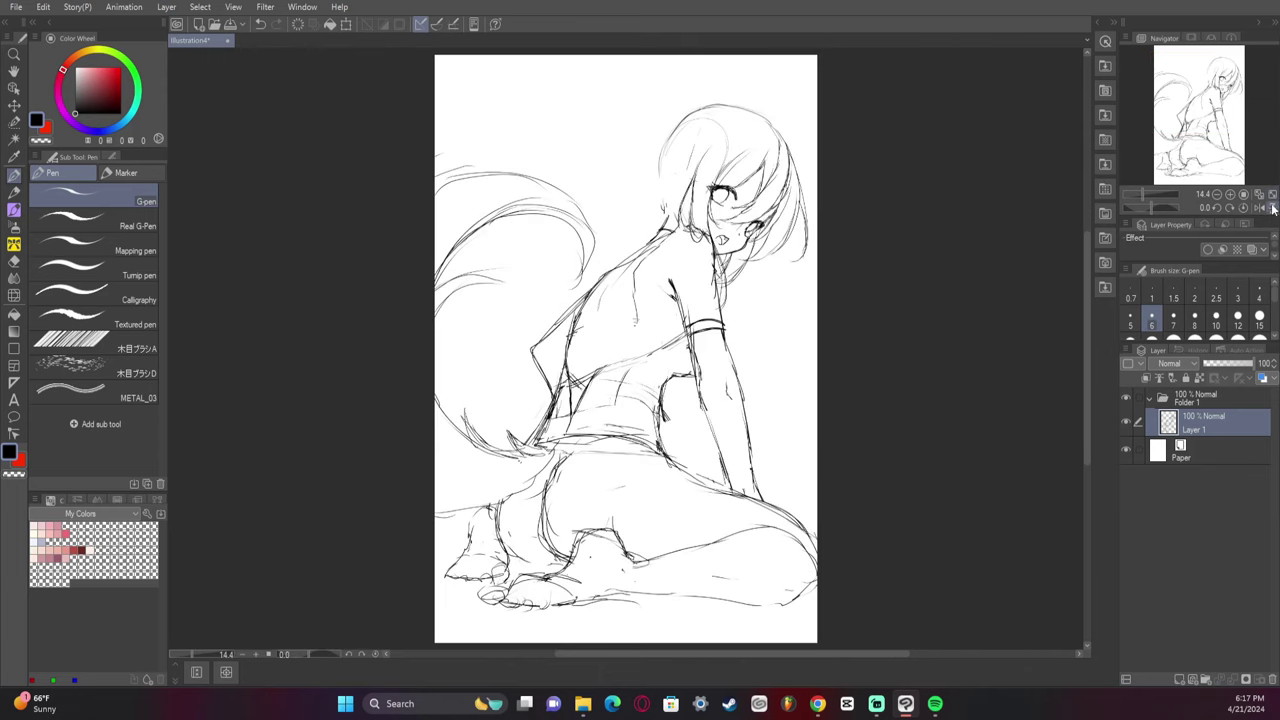
left_click(1266, 210)
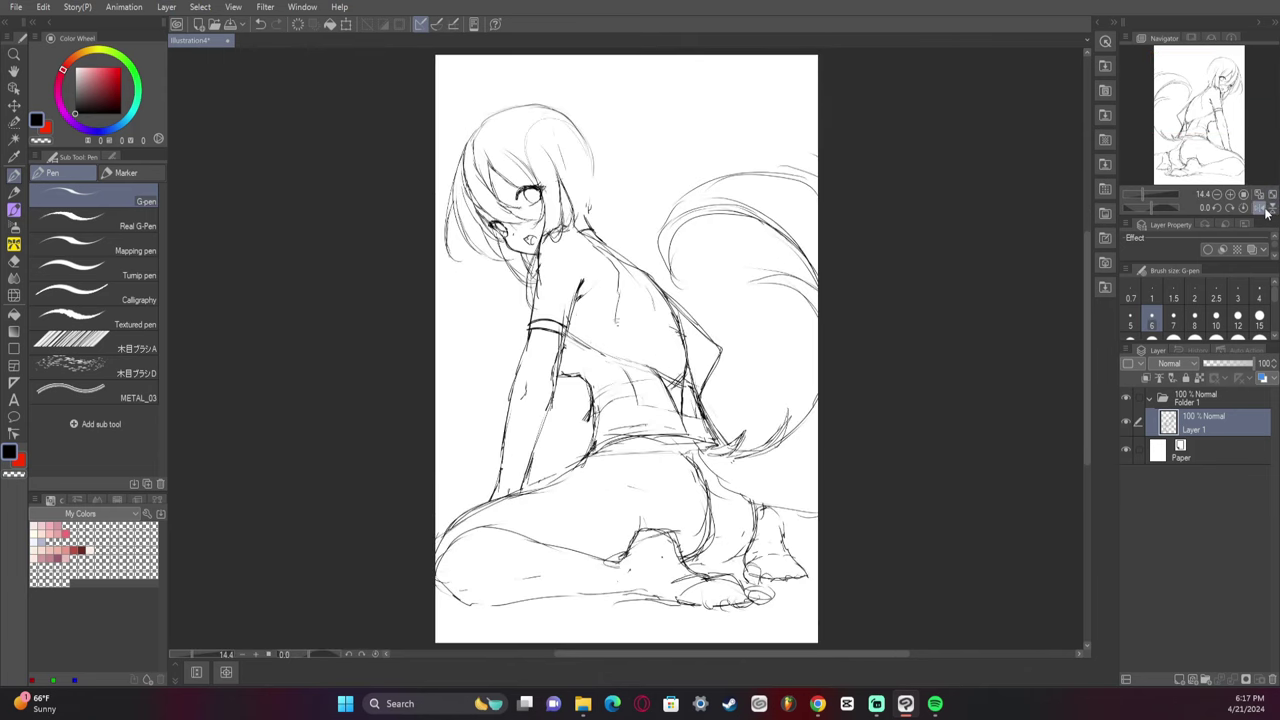
left_click(1266, 211)
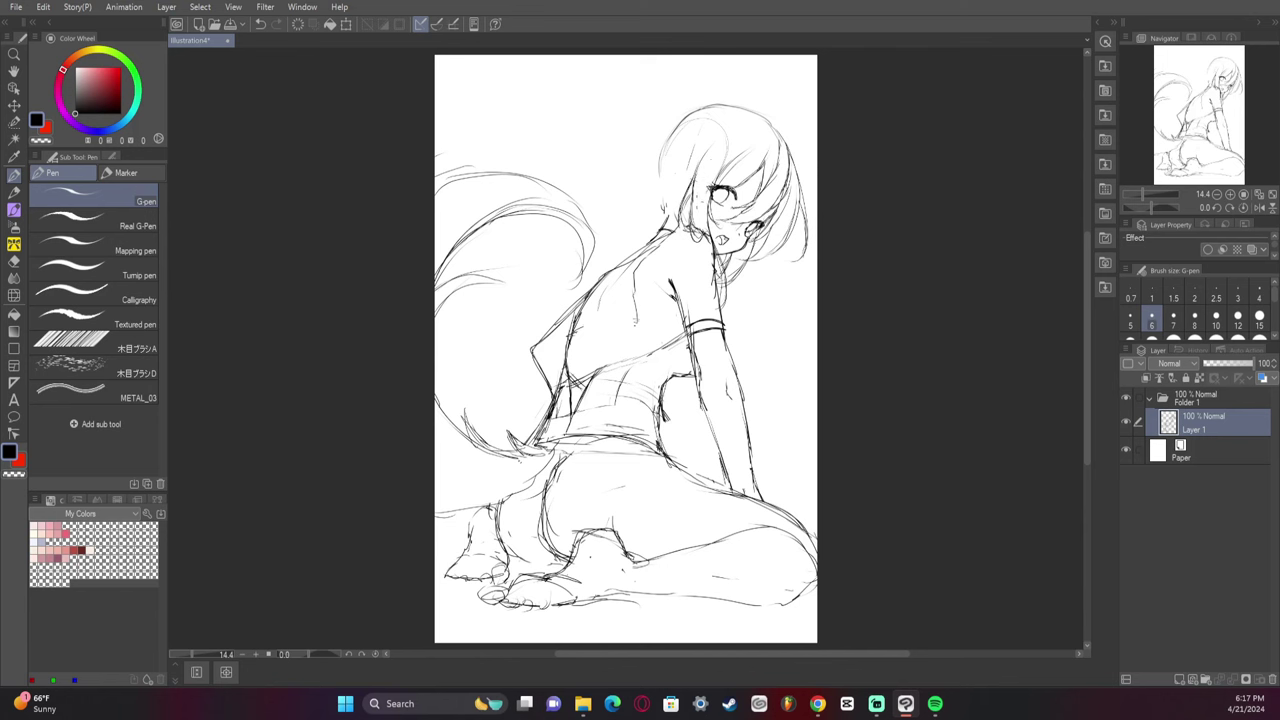
mouse_move(710, 148)
left_mouse_down()
mouse_move(696, 214)
mouse_move(705, 159)
left_mouse_up()
mouse_move(638, 357)
left_mouse_down()
mouse_move(678, 340)
mouse_move(664, 318)
left_mouse_up()
key("ctrl+z")
key("ctrl+z")
key("ctrl+z")
- Draw a tall pointed animal ear on top of the head and erase the head outline crossing it
mouse_move(690, 102)
left_mouse_down()
mouse_move(773, 56)
mouse_move(769, 98)
mouse_move(762, 70)
mouse_move(781, 59)
mouse_move(758, 110)
left_mouse_up()
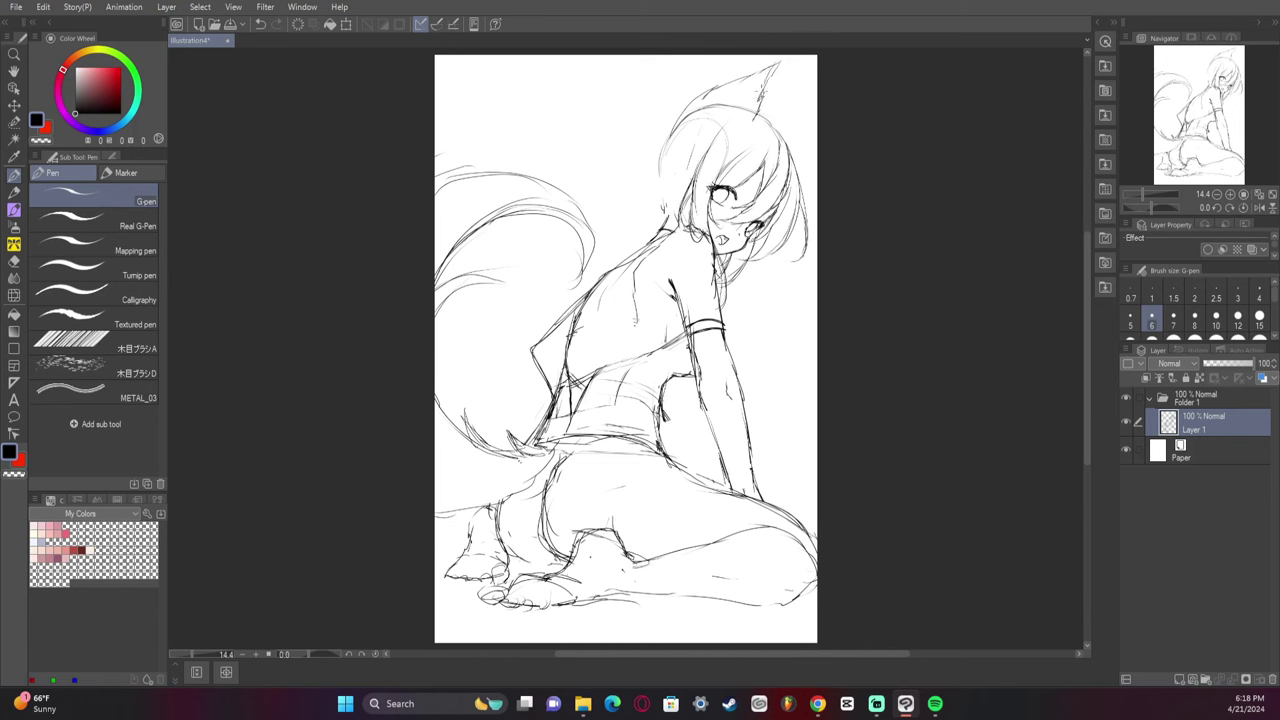
mouse_move(688, 133)
left_mouse_down()
mouse_move(704, 139)
mouse_move(758, 78)
left_mouse_up()
key("ctrl+z")
key("e")
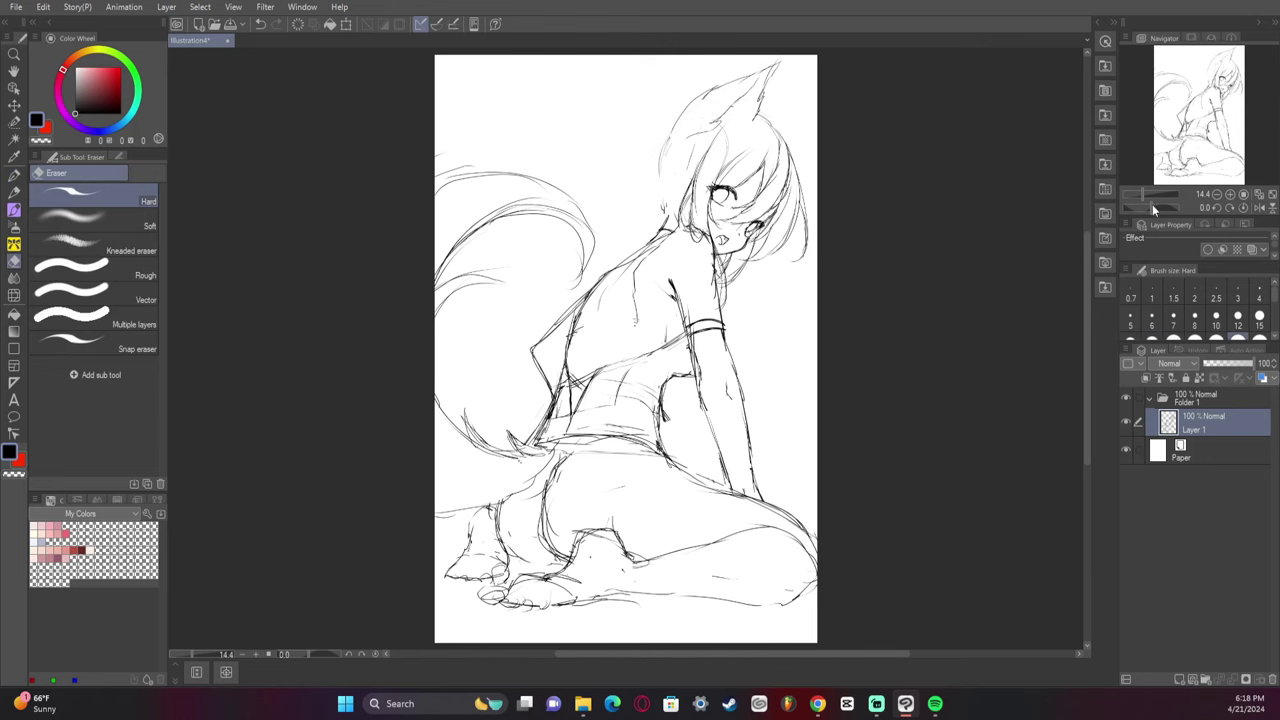
- Rotate the canvas to about -57 degrees and sketch fur tufts at the ear's base and the hair beside it
left_click_drag(1152, 205, 1141, 205)
key("p")
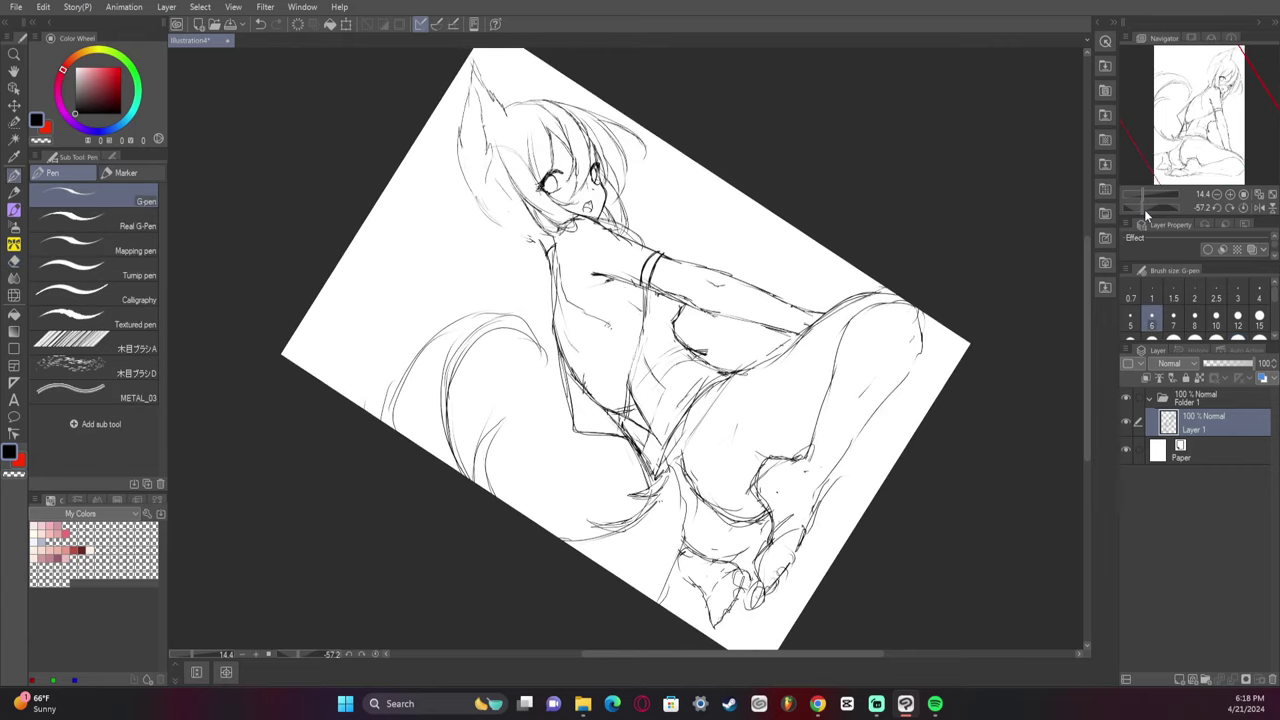
mouse_move(497, 110)
left_mouse_down()
mouse_move(486, 127)
mouse_move(504, 109)
mouse_move(520, 142)
mouse_move(500, 154)
mouse_move(518, 128)
left_mouse_up()
left_click_drag(498, 138, 514, 126)
mouse_move(502, 110)
left_mouse_down()
mouse_move(550, 81)
mouse_move(540, 94)
mouse_move(580, 94)
left_mouse_up()
key("ctrl+z")
left_click_drag(574, 116, 592, 106)
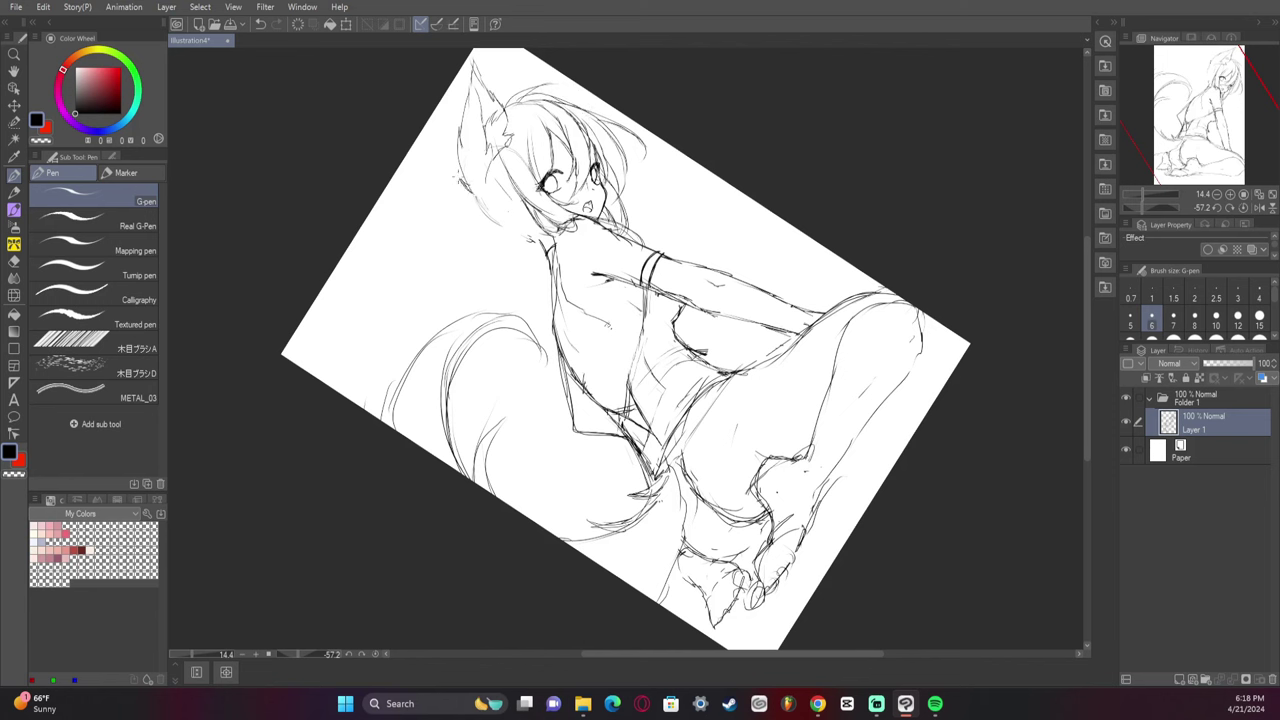
- Reset the canvas rotation and draw the outer hair line from the crown down the face side, redoing it once
left_click(1244, 207)
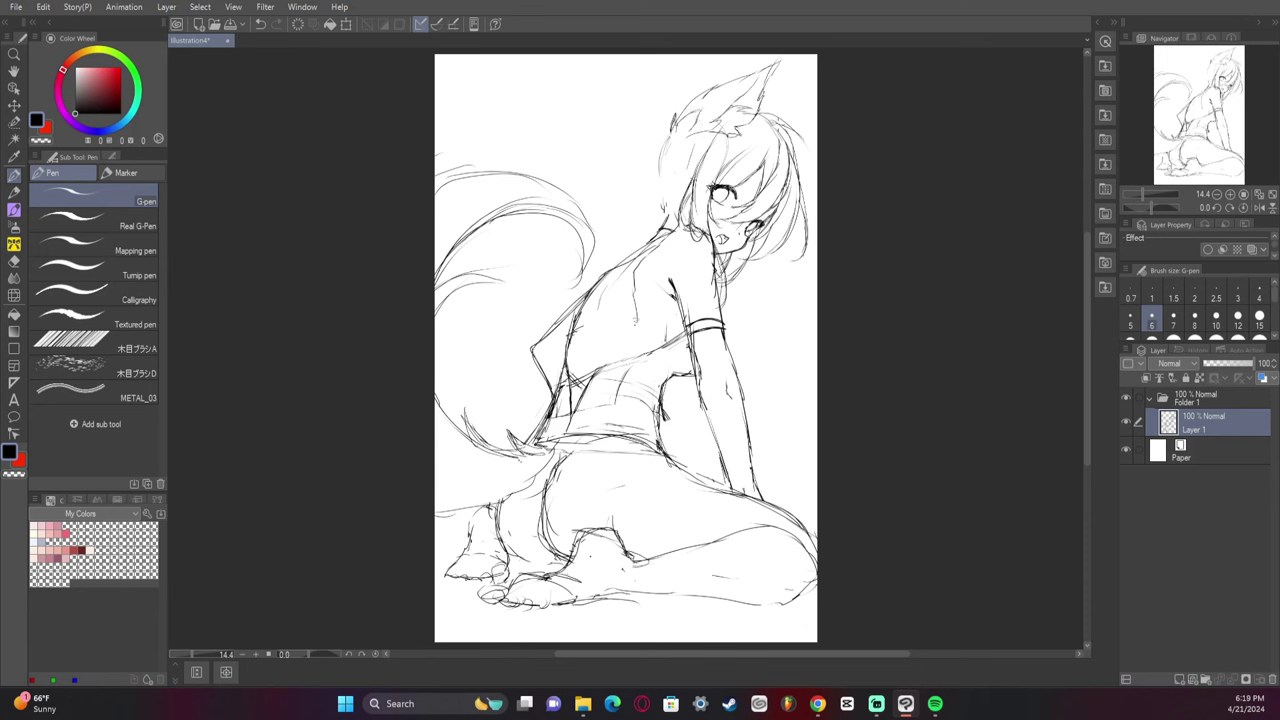
left_click_drag(780, 126, 805, 206)
key("ctrl+z")
left_click_drag(786, 130, 805, 200)
- Select Folder 1 and scale the whole figure down slightly within the page, checking it in the flipped view
left_click(1258, 207)
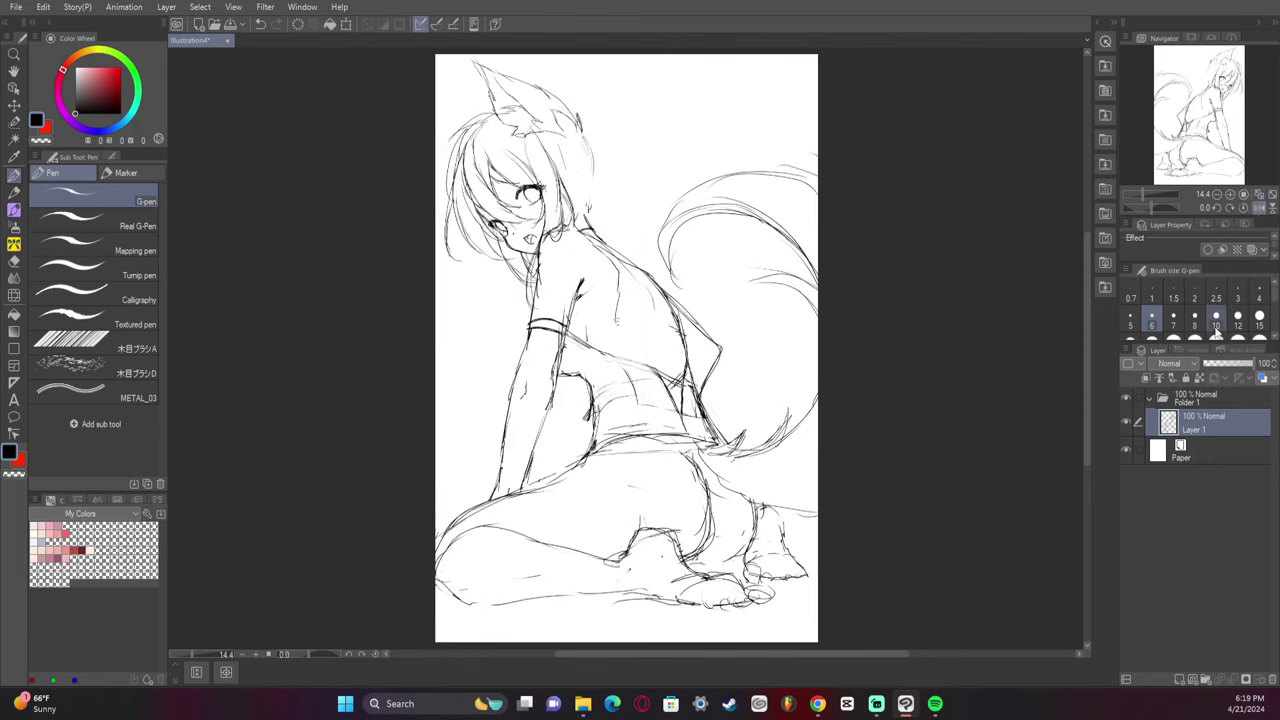
left_click(1199, 398)
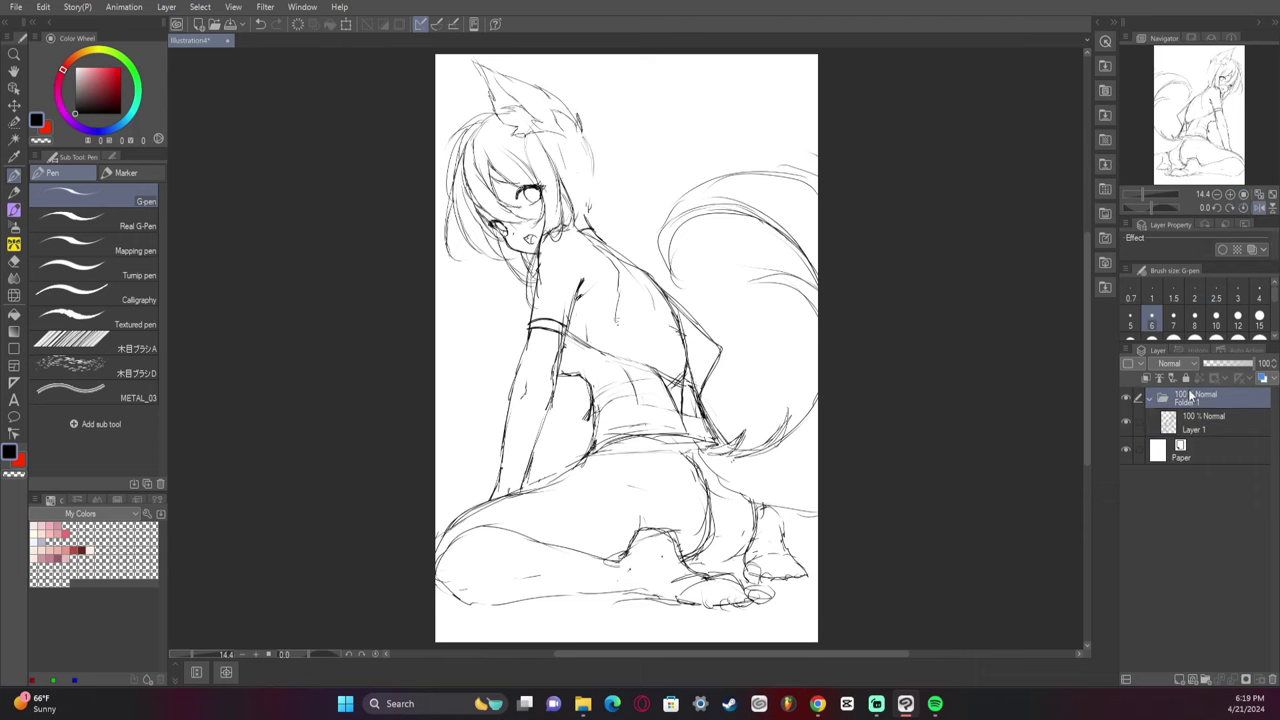
key("ctrl+t")
mouse_move(897, 334)
left_mouse_down()
mouse_move(874, 337)
mouse_move(884, 349)
left_mouse_up()
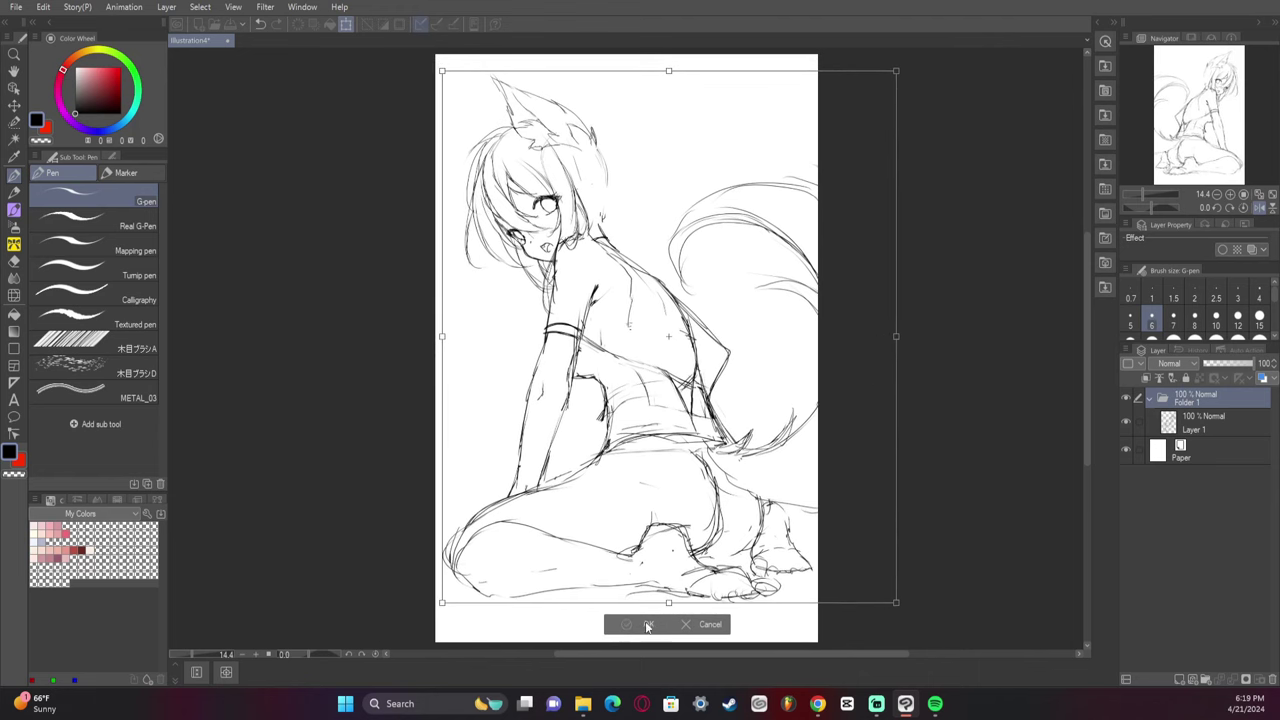
left_click(648, 624)
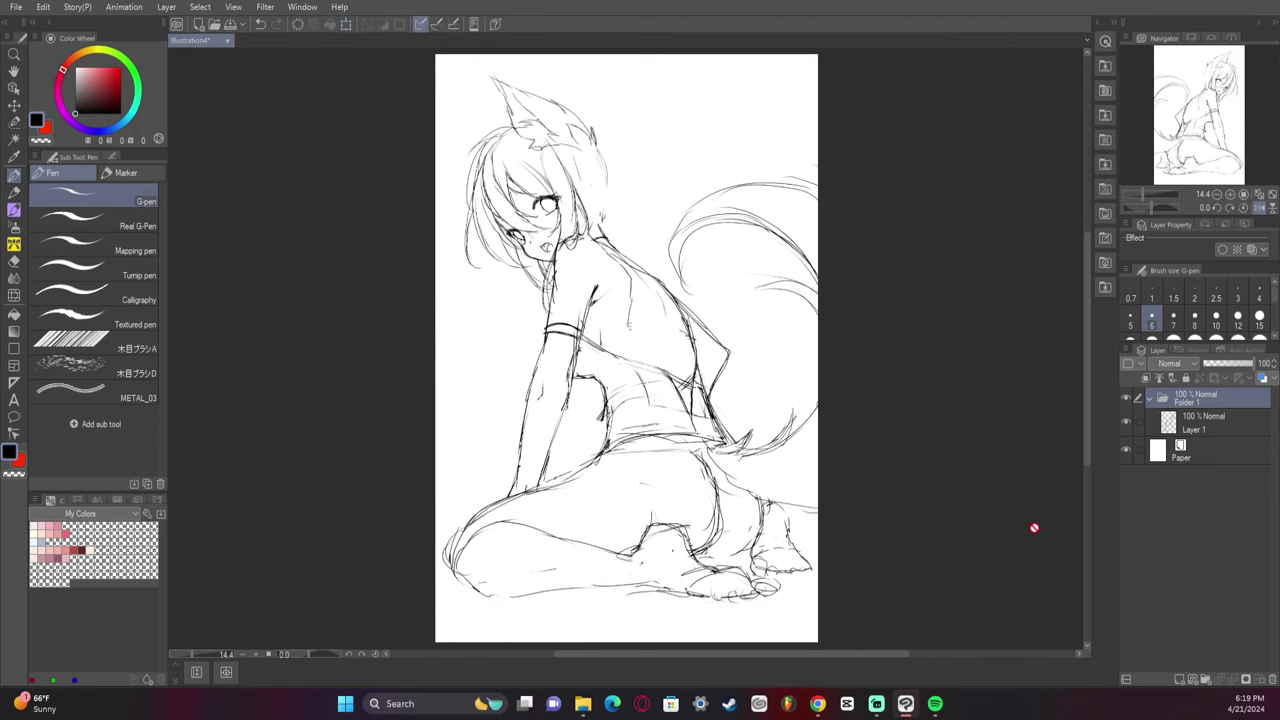
left_click(1261, 207)
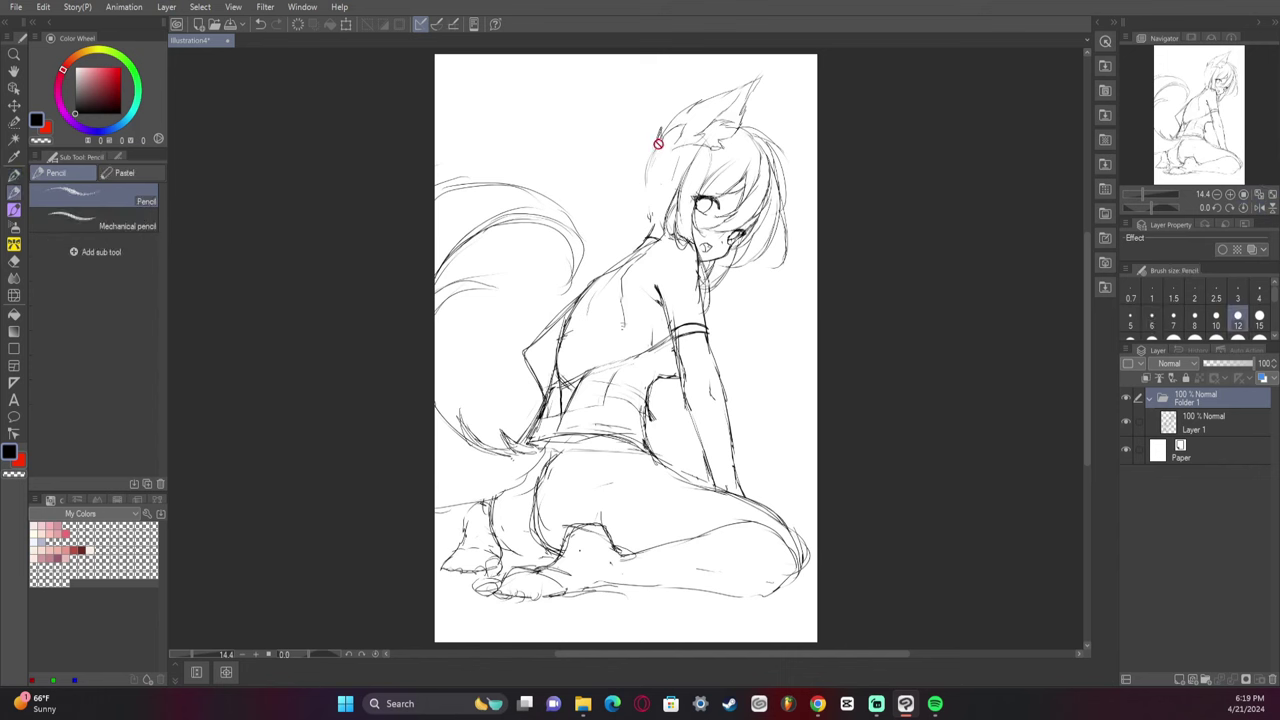
- Select Layer 1 and sketch a full rounded mass of back hair from the ear to the upper back
left_click(1204, 429)
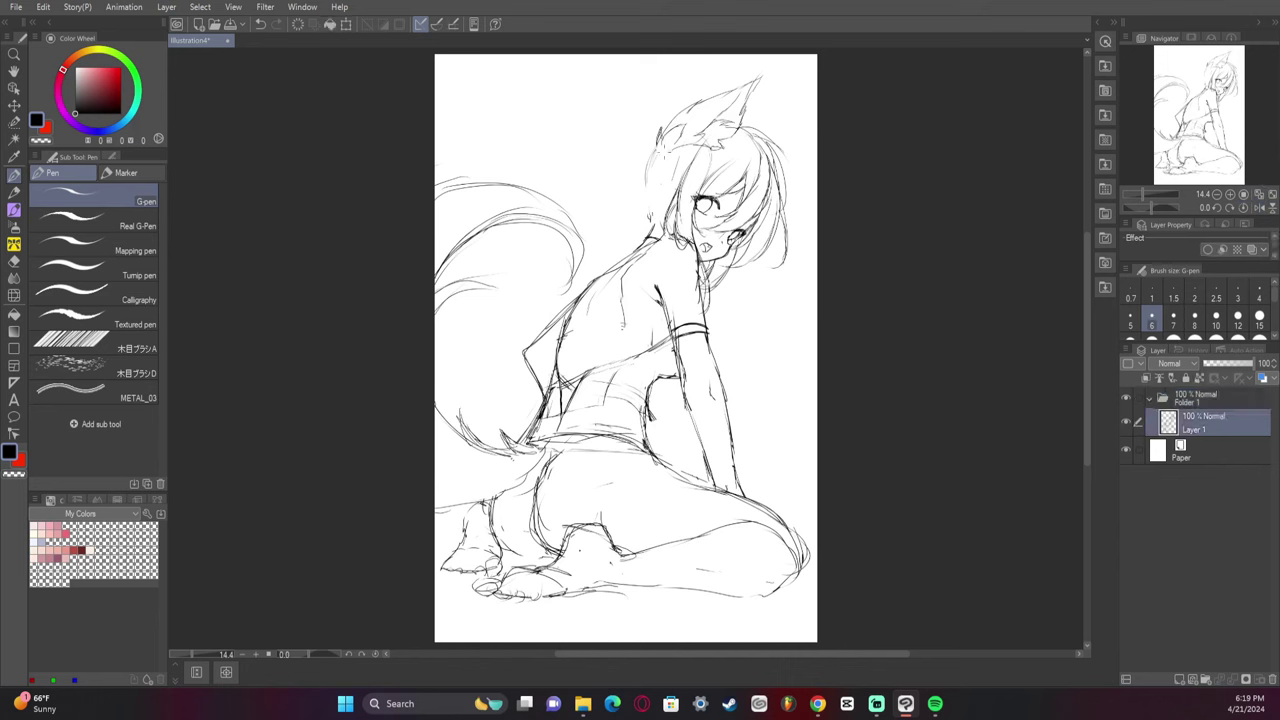
mouse_move(655, 143)
left_mouse_down()
mouse_move(585, 250)
mouse_move(583, 277)
left_mouse_up()
left_click_drag(607, 193, 581, 235)
left_click_drag(657, 149, 649, 165)
mouse_move(635, 165)
left_mouse_down()
mouse_move(597, 213)
mouse_move(607, 264)
left_mouse_up()
mouse_move(596, 220)
left_mouse_down()
mouse_move(605, 268)
mouse_move(630, 266)
mouse_move(662, 238)
mouse_move(667, 192)
mouse_move(664, 206)
left_mouse_up()
mouse_move(662, 210)
left_mouse_down()
mouse_move(606, 266)
mouse_move(620, 258)
left_mouse_up()
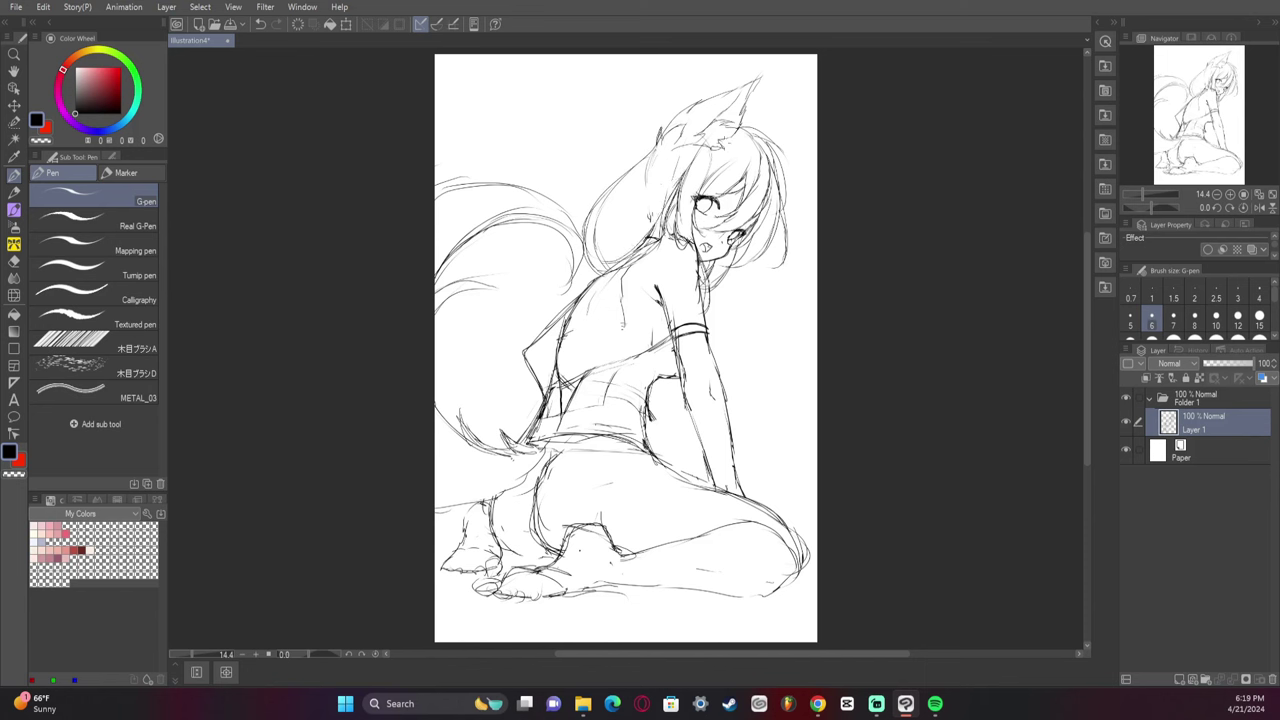
- Erase the leftover head lines inside the back hair and draw a wider outer curve from behind the ear
key("e")
left_click_drag(642, 180, 650, 155)
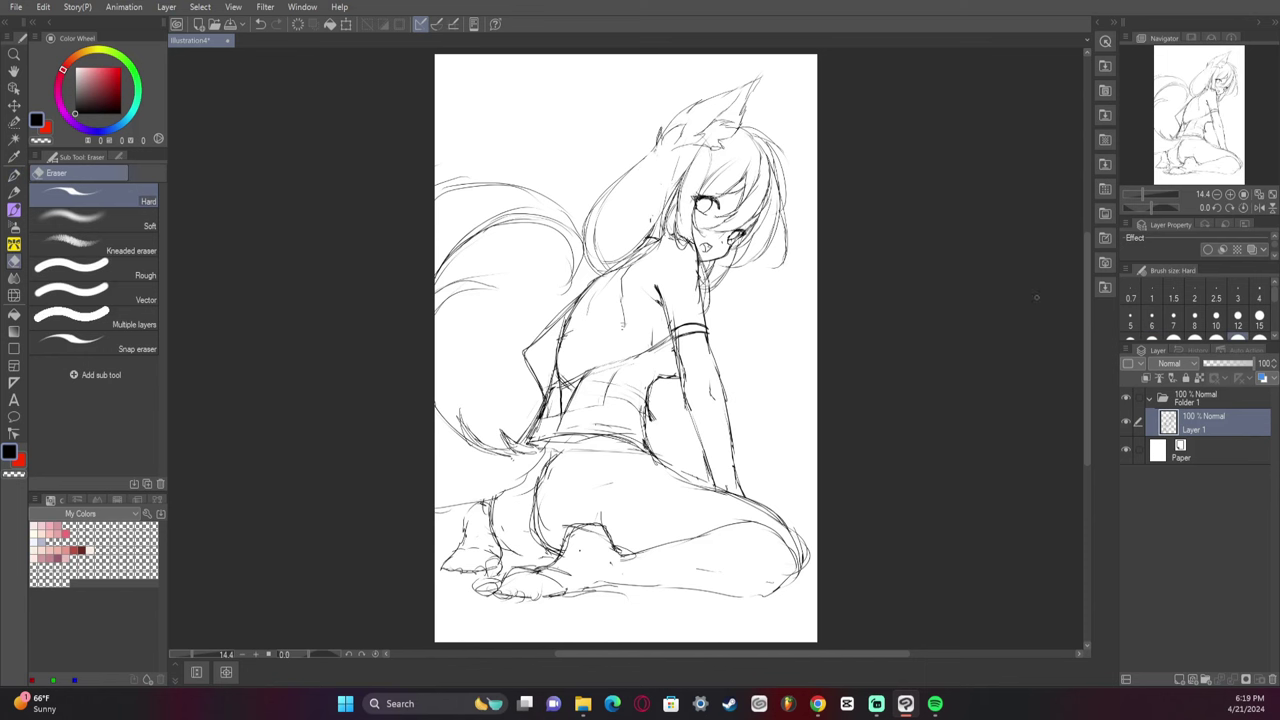
key("p")
left_click_drag(660, 142, 632, 154)
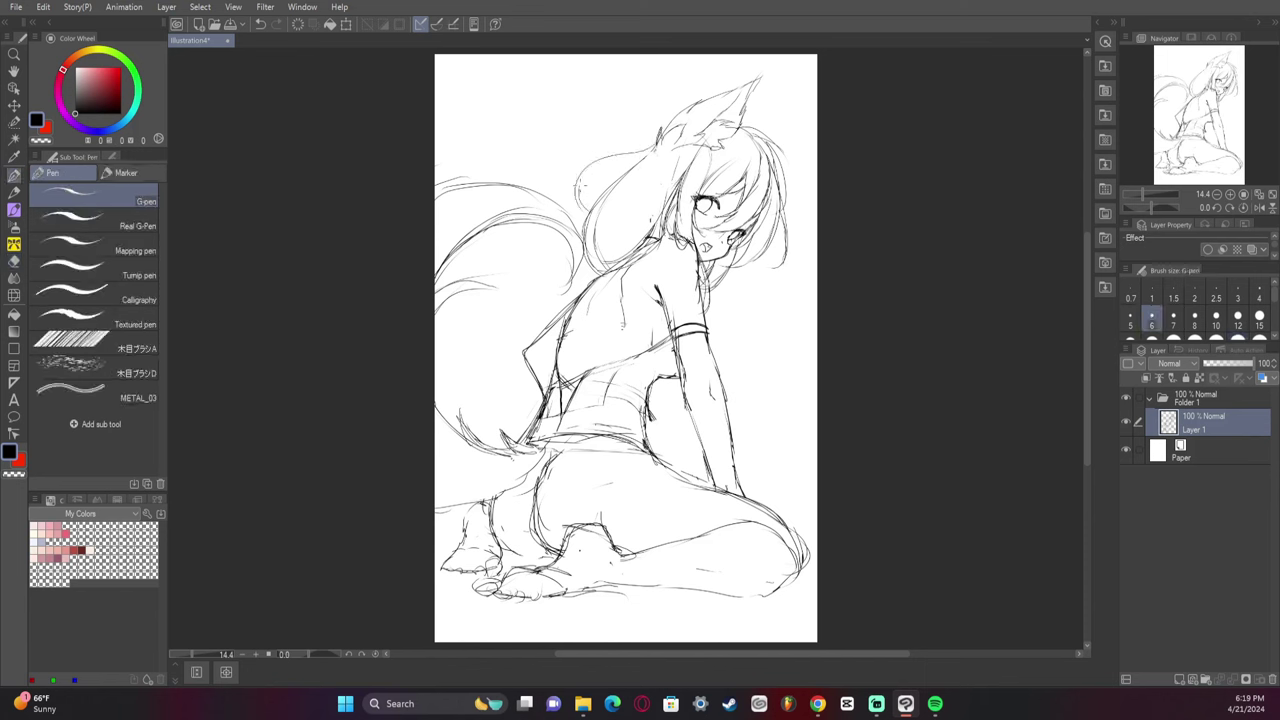